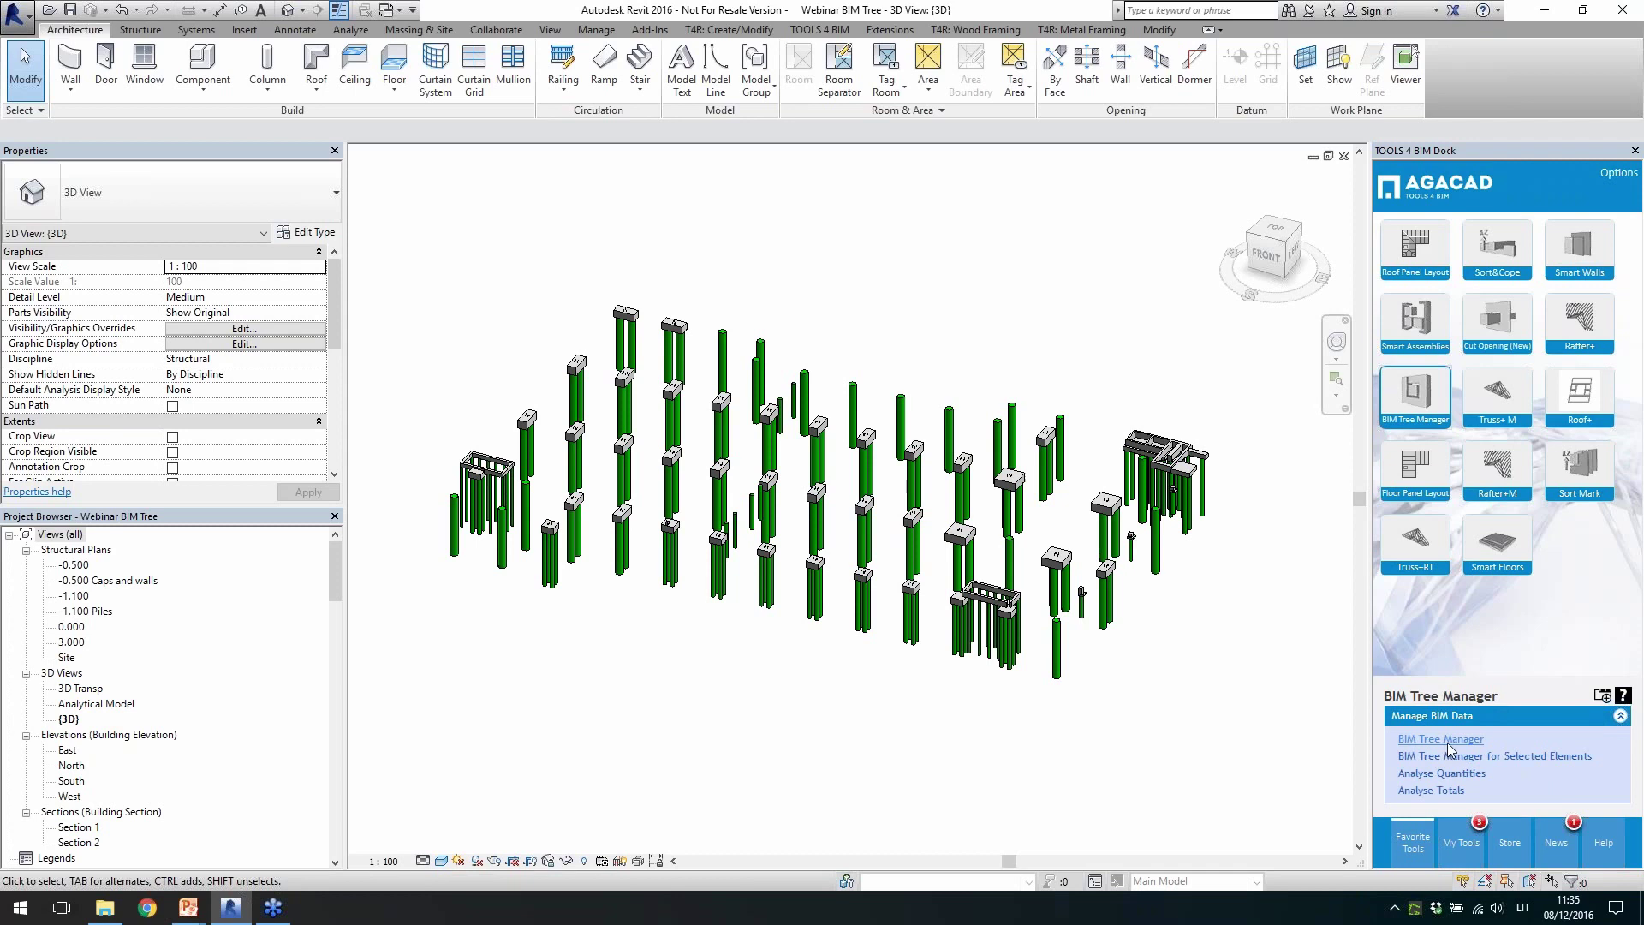
Open the BIM Tree Manager for the Structural Foundations model category
left_click(1447, 742)
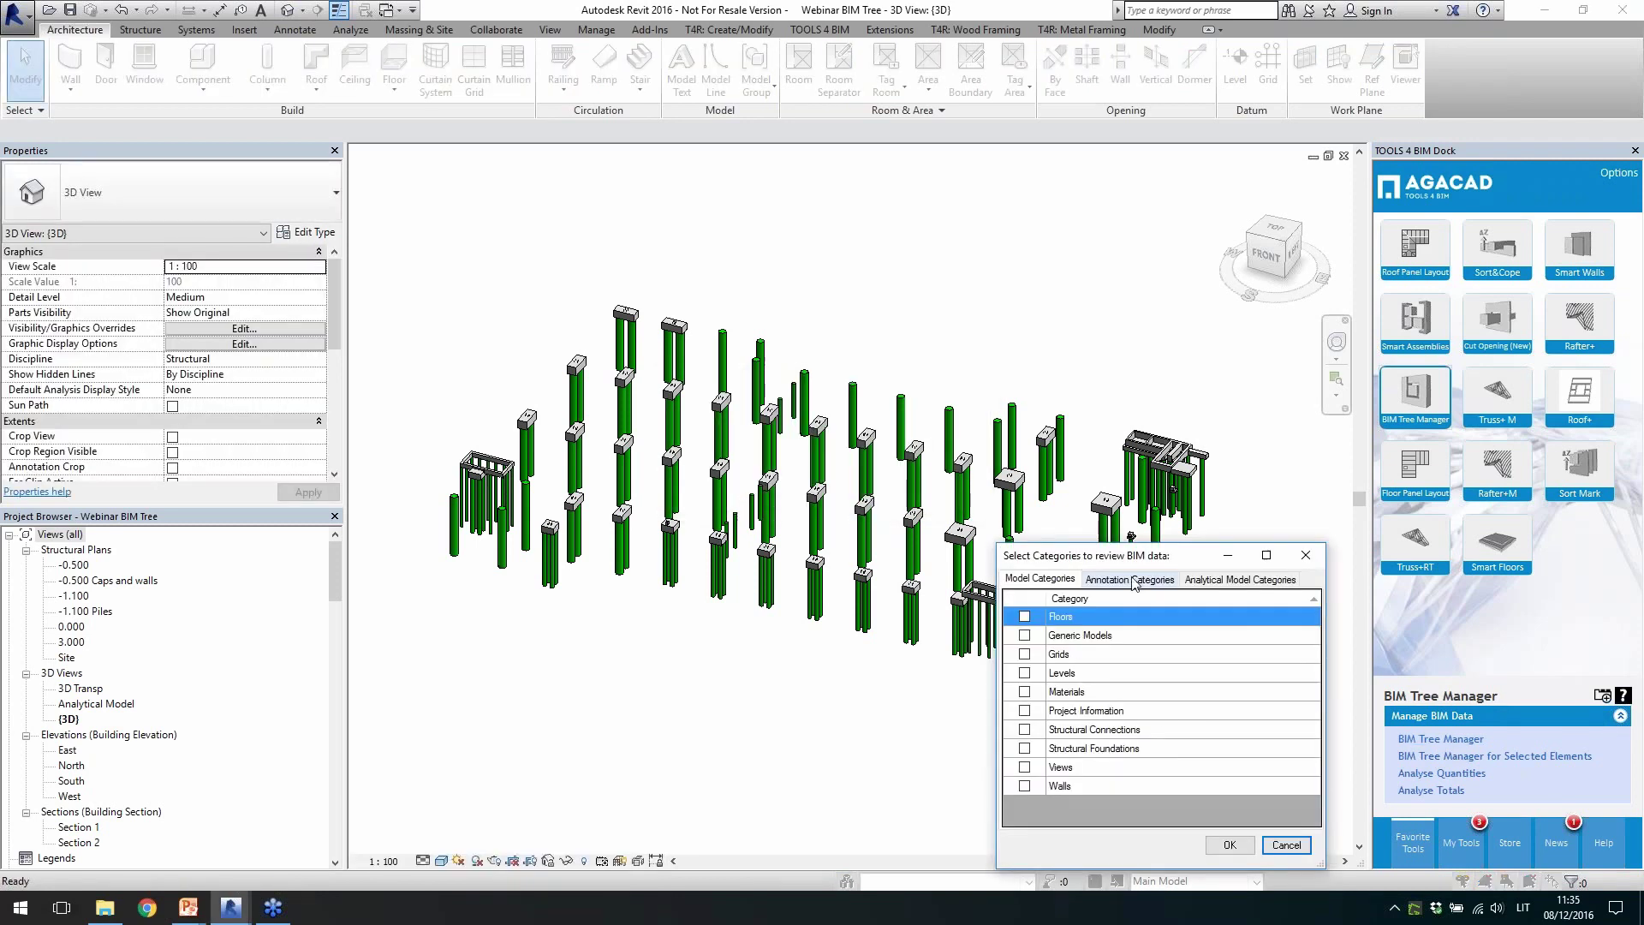
left_click_drag(1142, 563, 1085, 470)
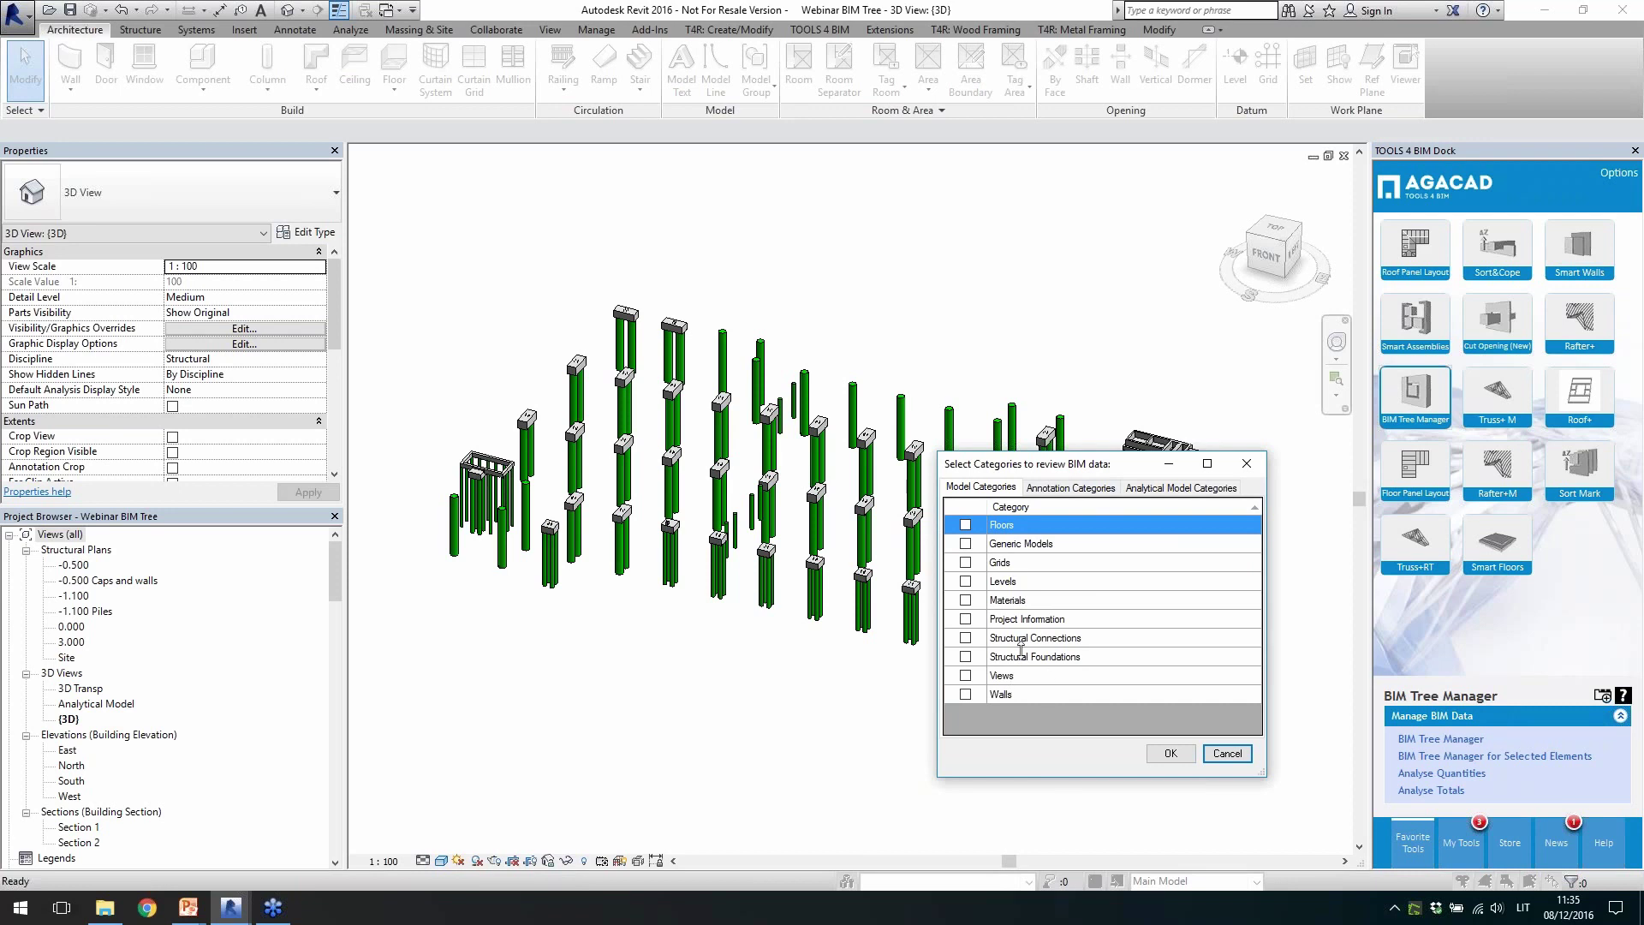
left_click(1078, 488)
left_click(1002, 488)
left_click(1064, 489)
left_click(1172, 490)
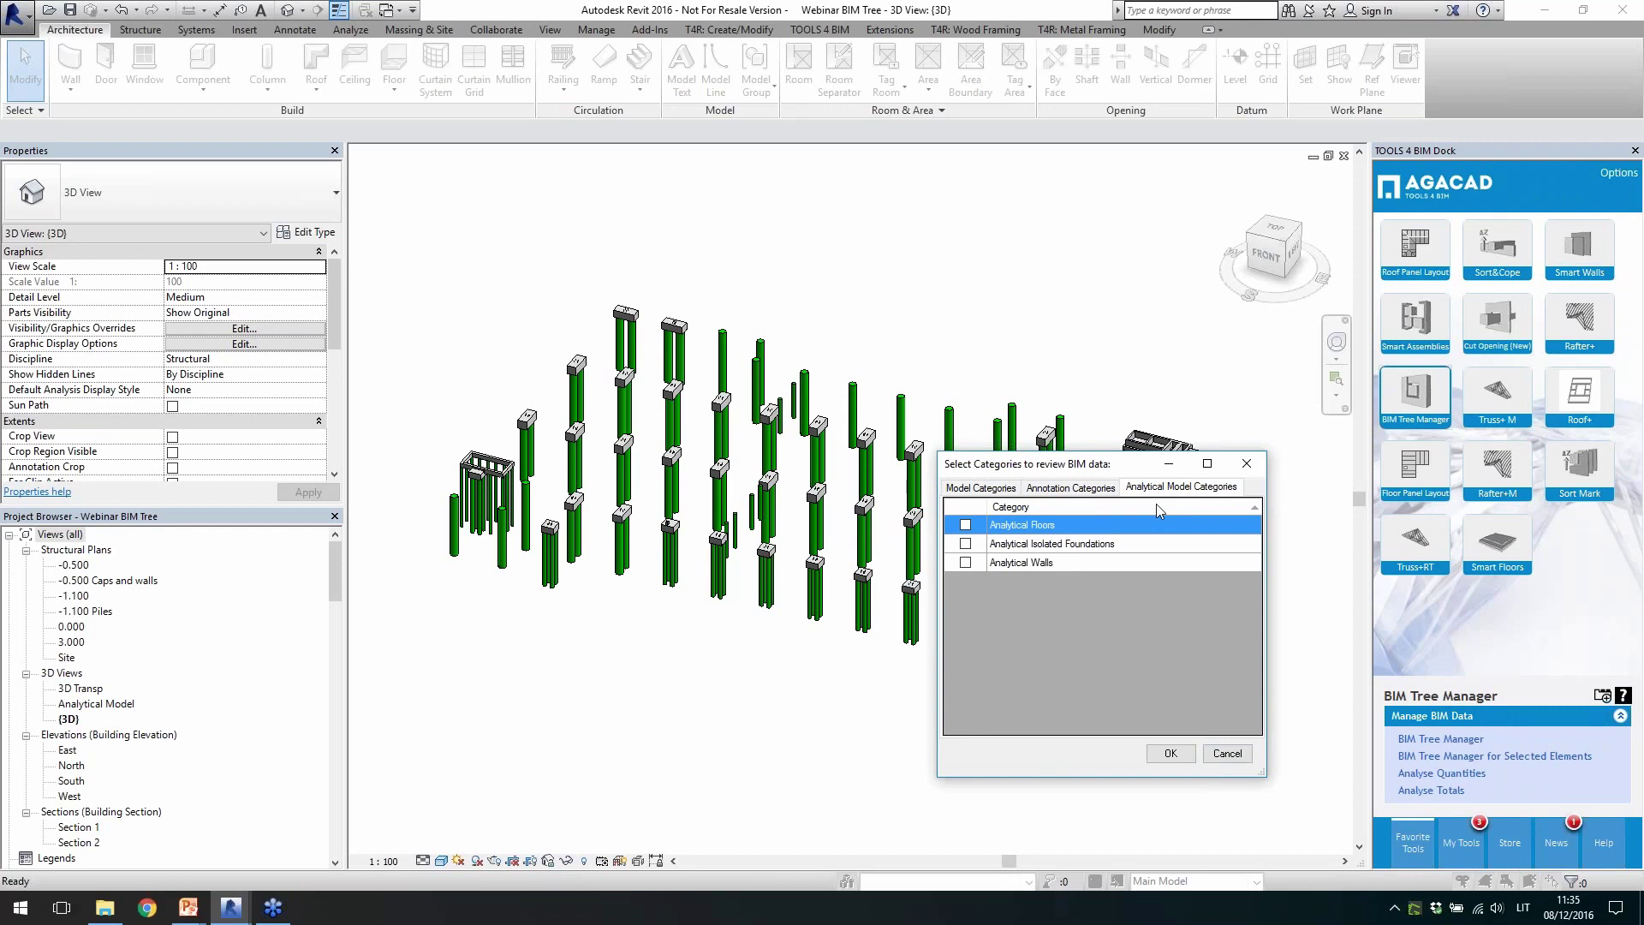
left_click(981, 488)
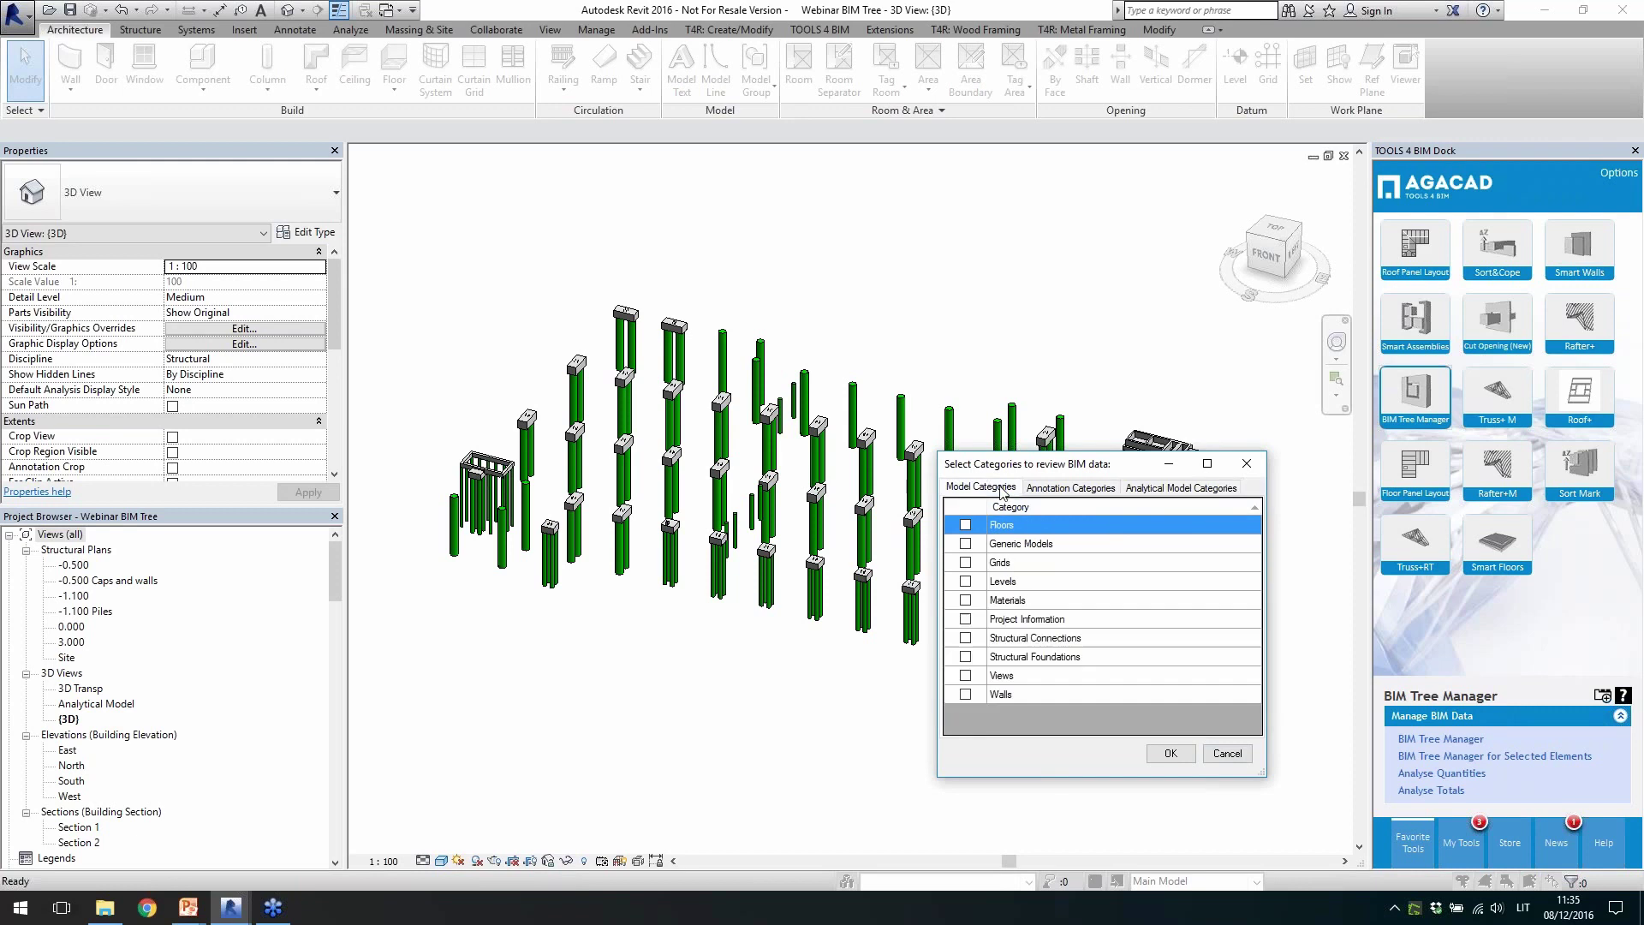
left_click(965, 657)
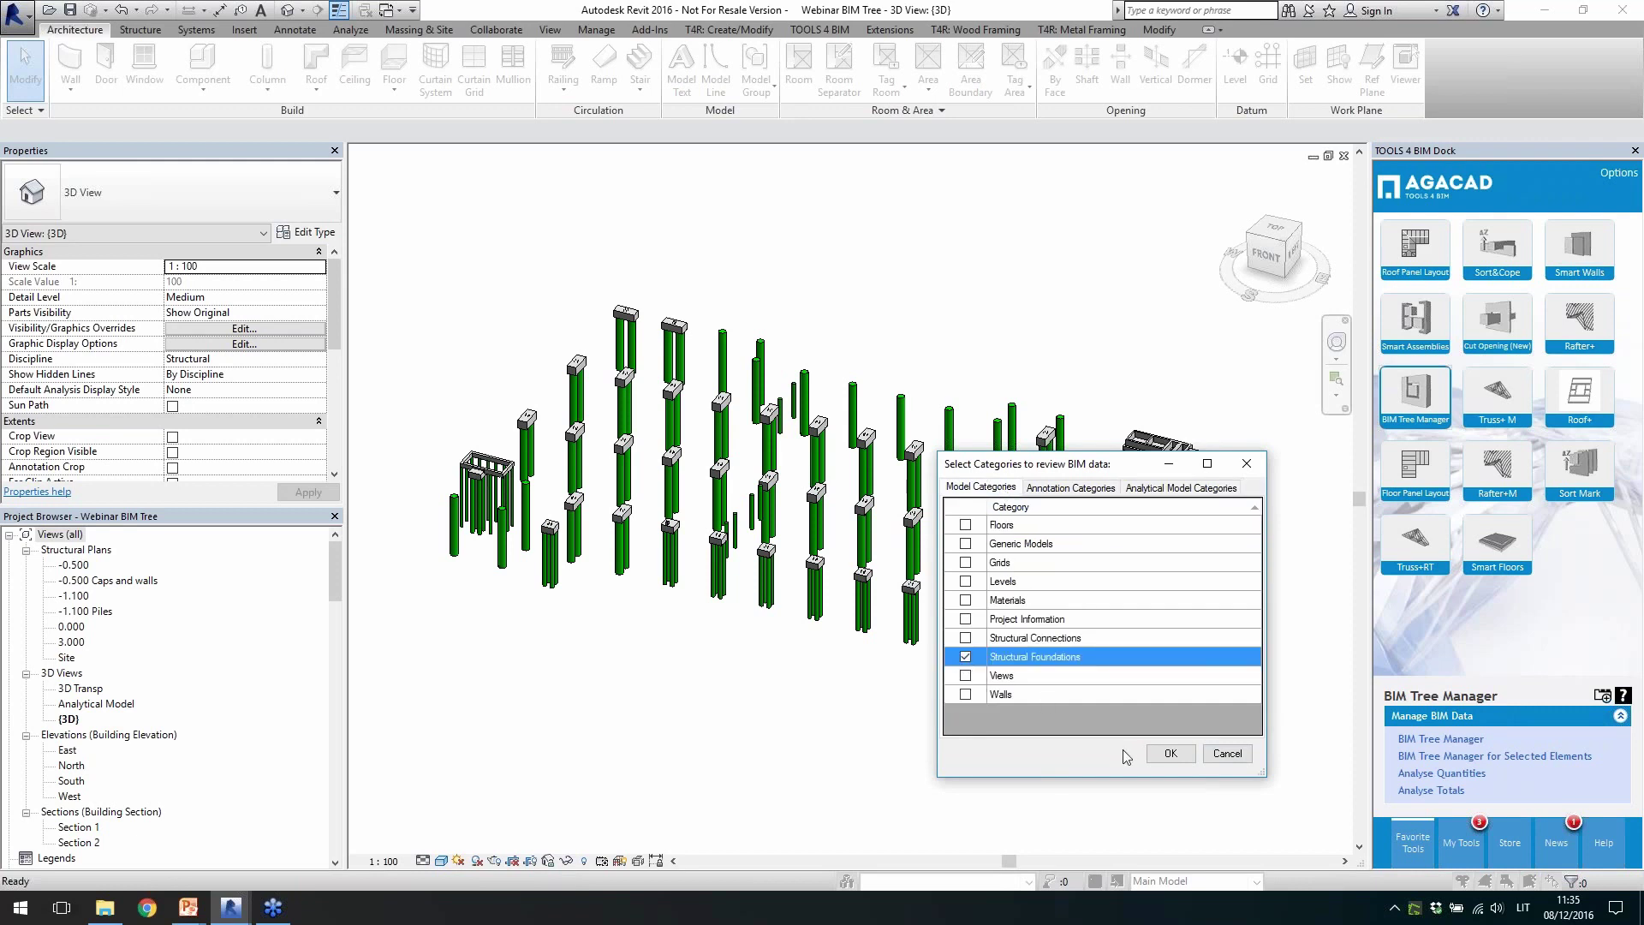
left_click(1170, 755)
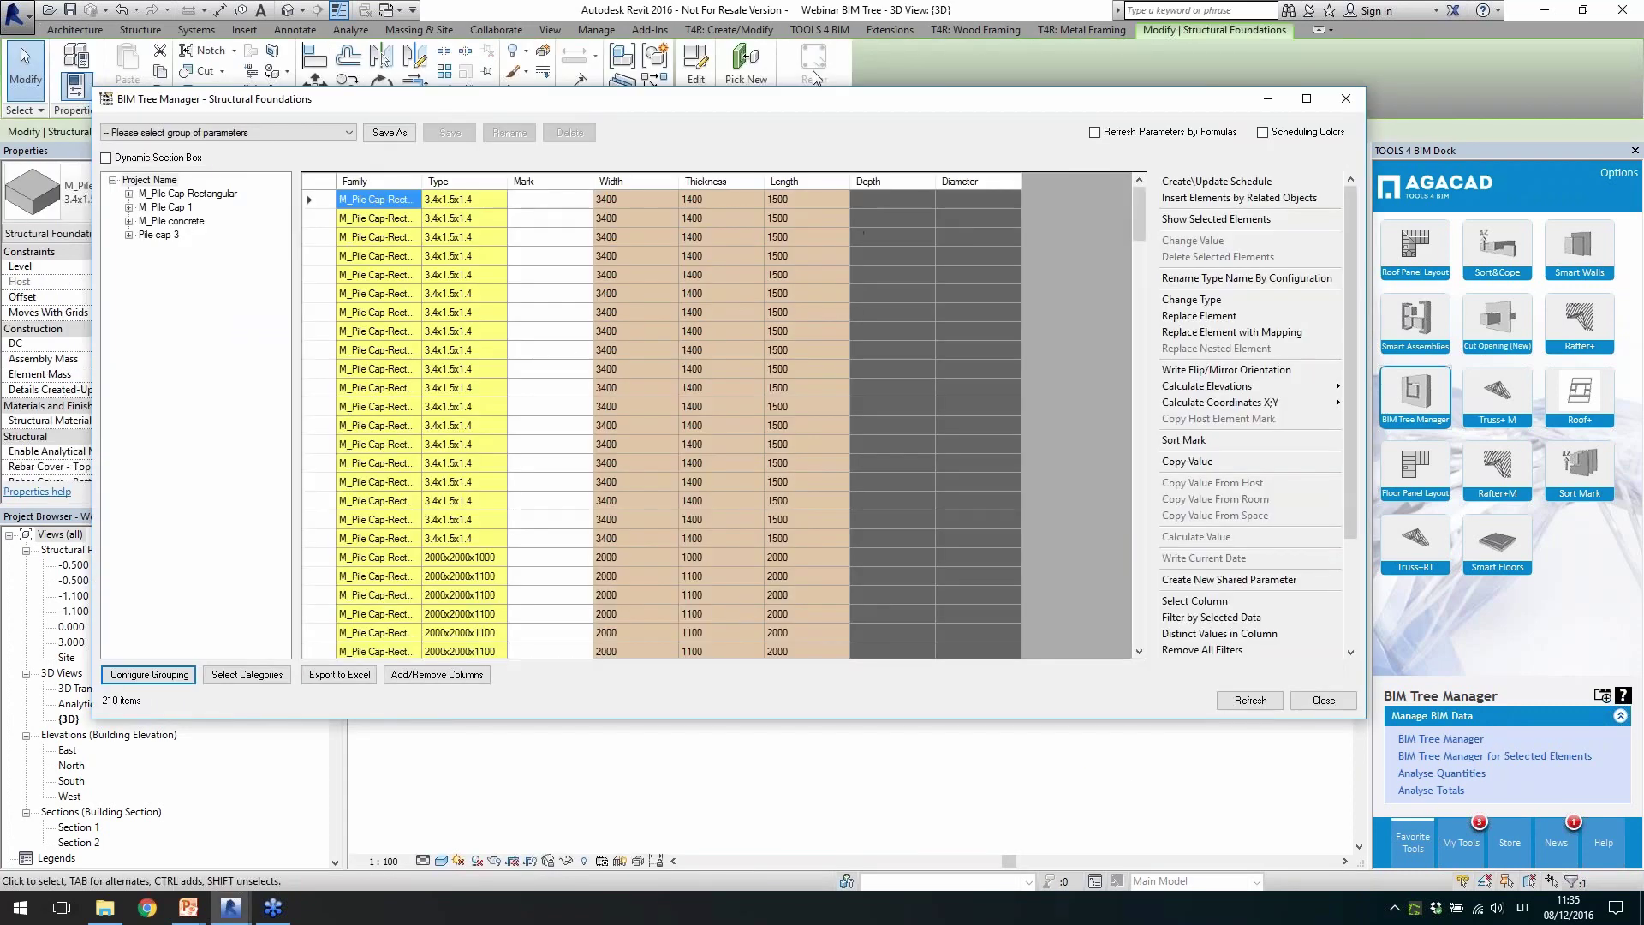
left_click_drag(810, 100, 921, 189)
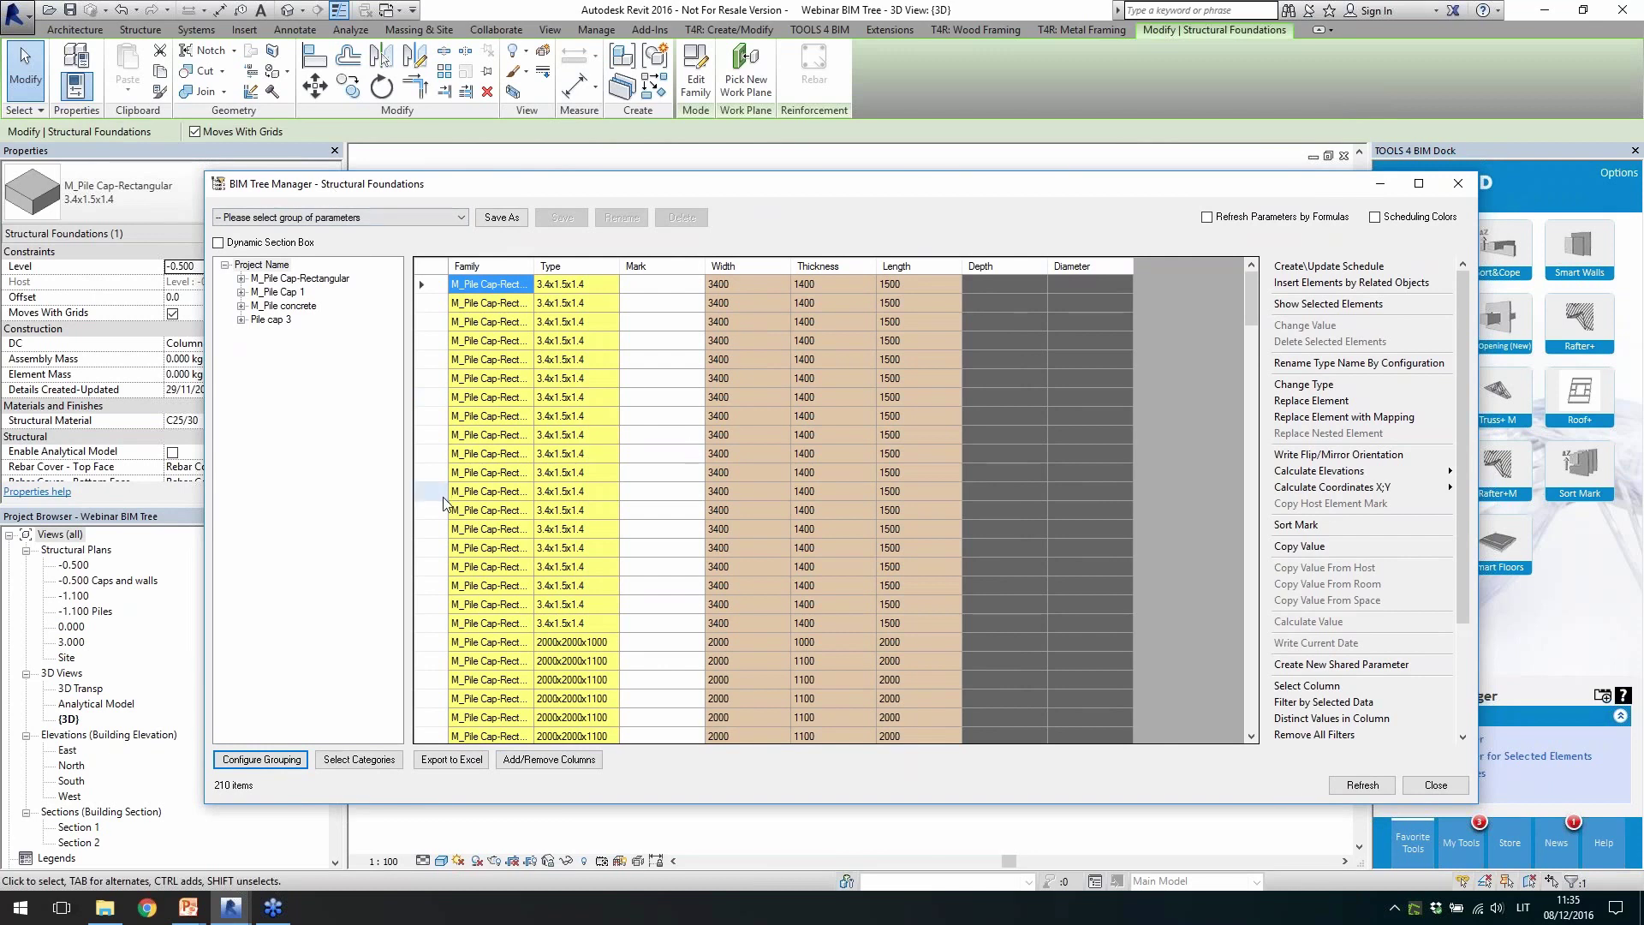
Review which parameters can be used to group the project tree, leaving the grouping as it is
left_click(260, 264)
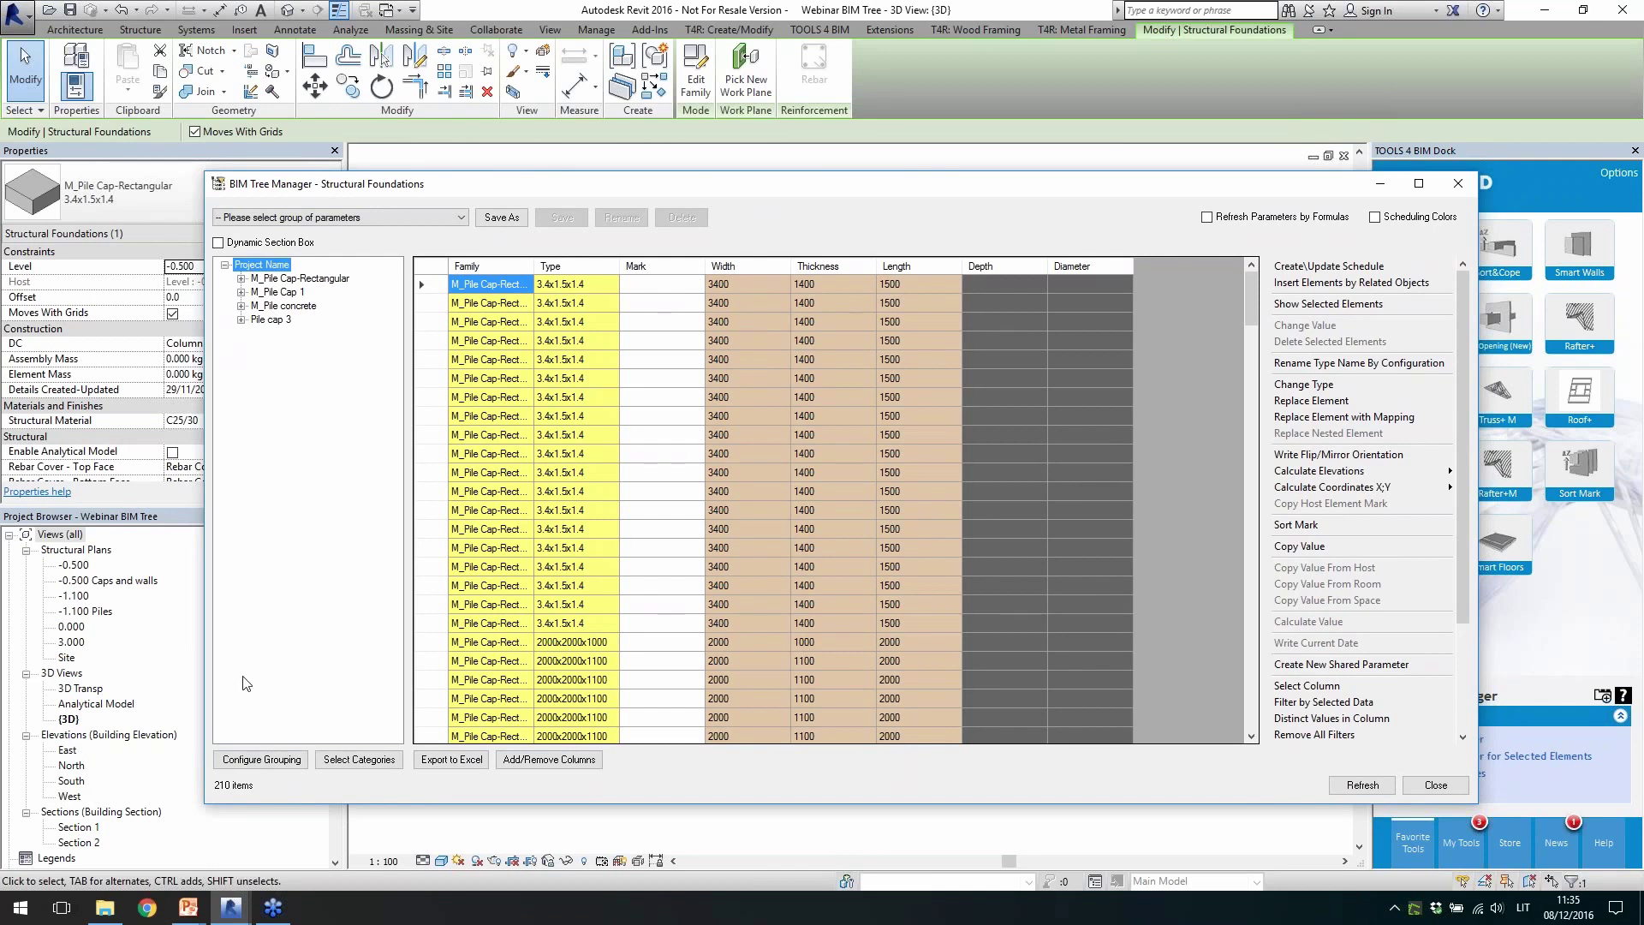
left_click(251, 761)
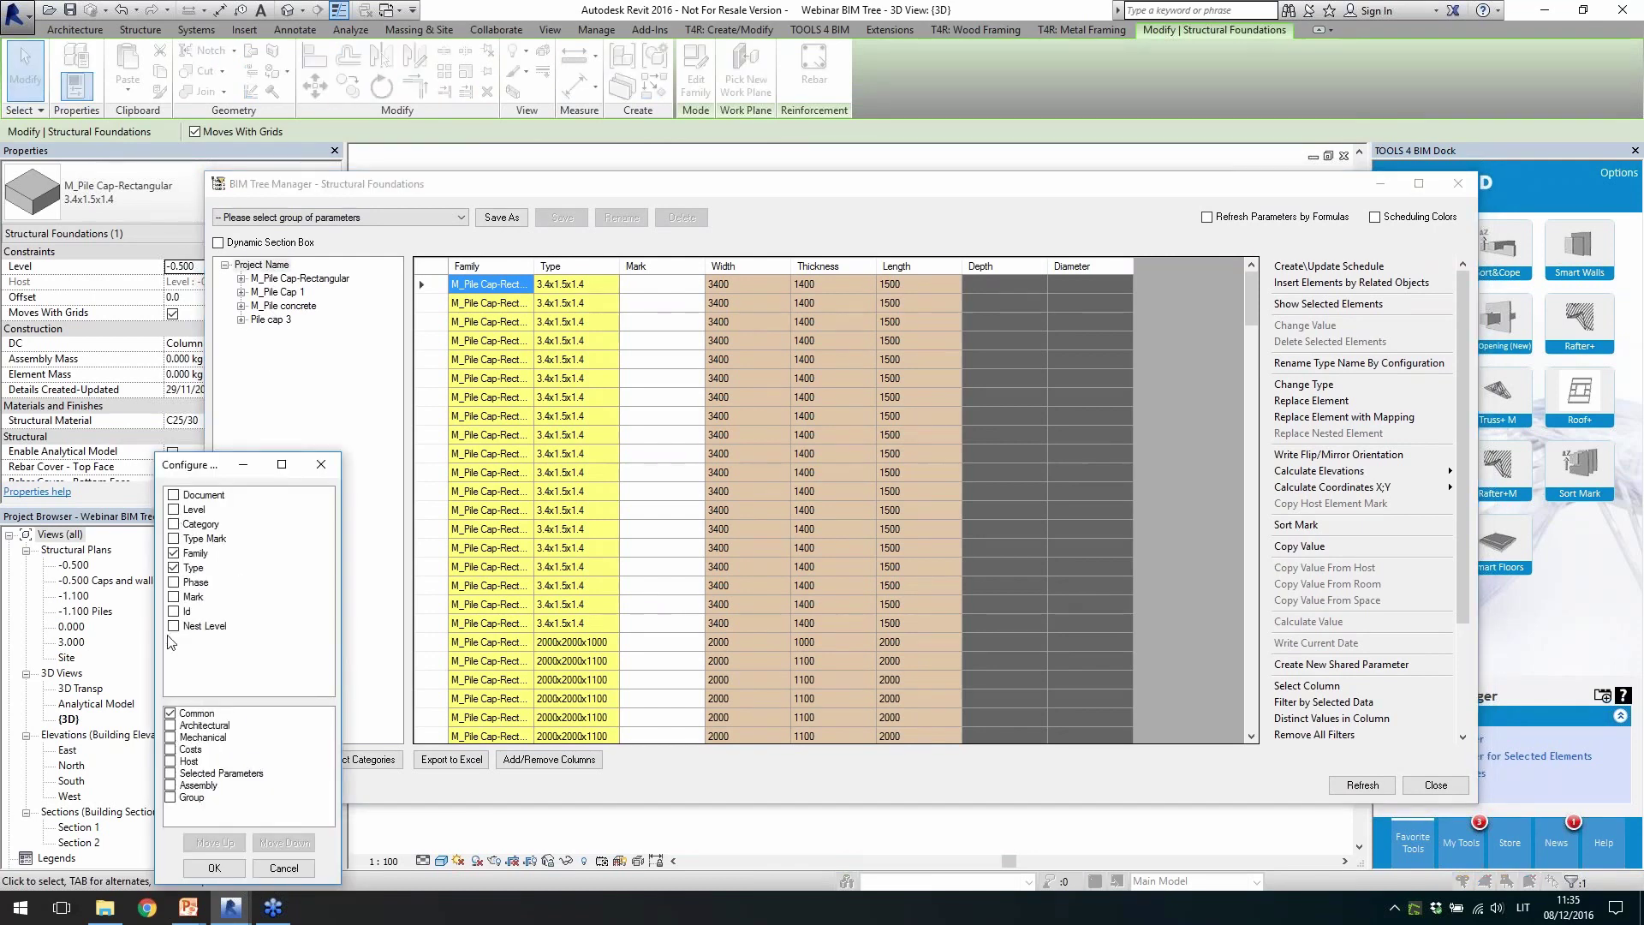
left_click(192, 569)
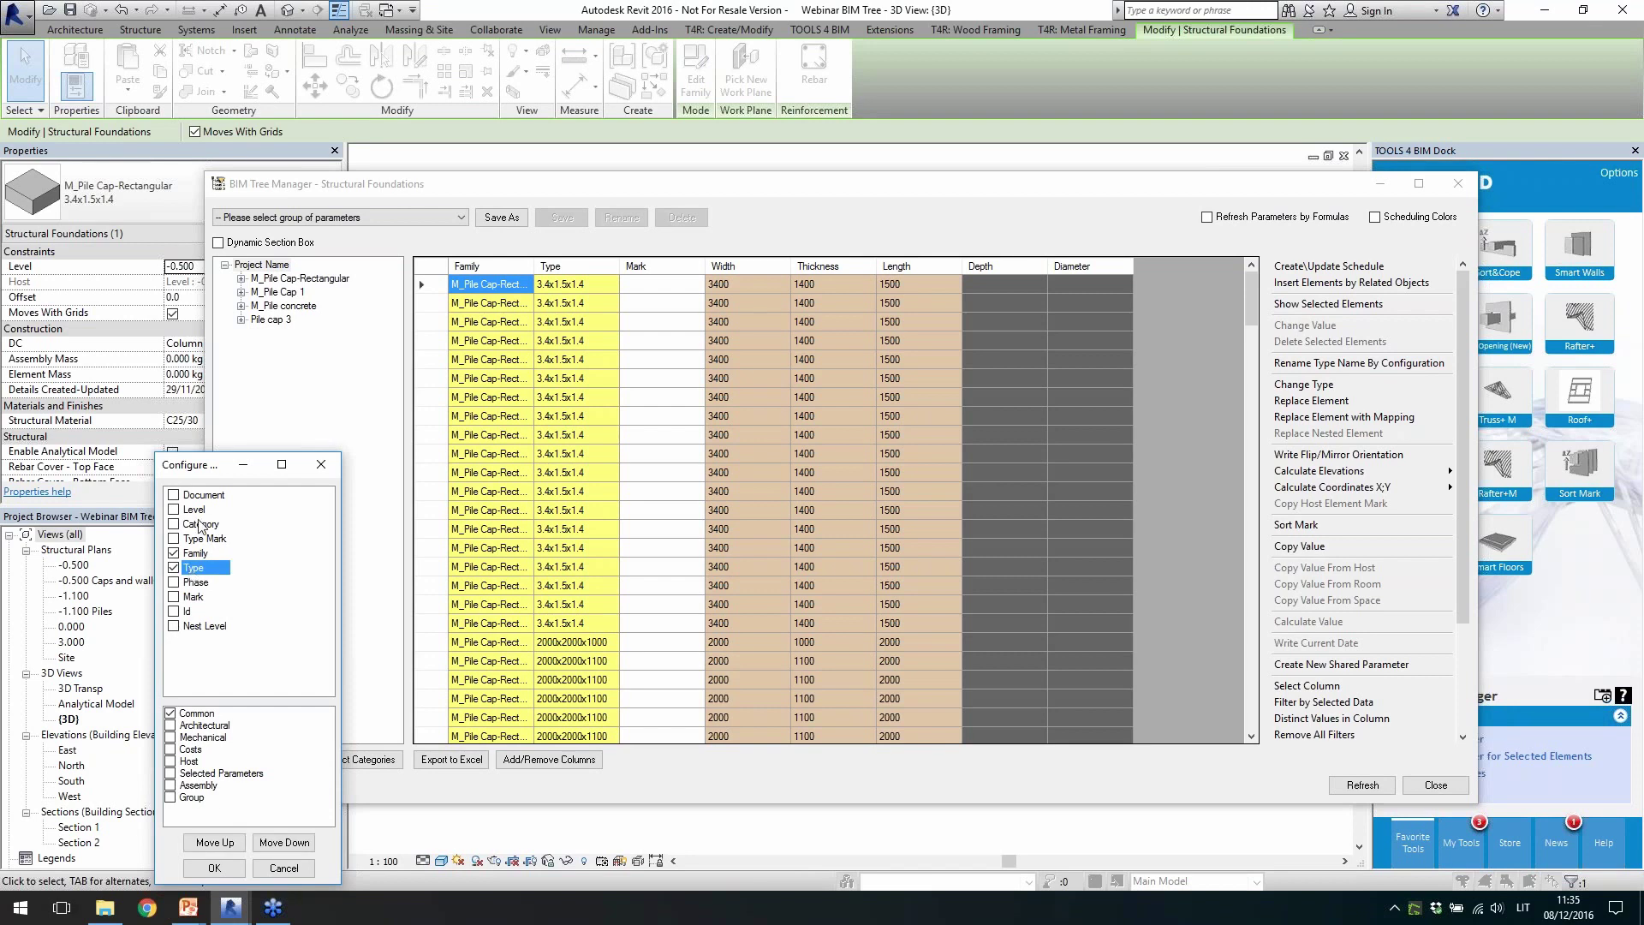
left_click(322, 466)
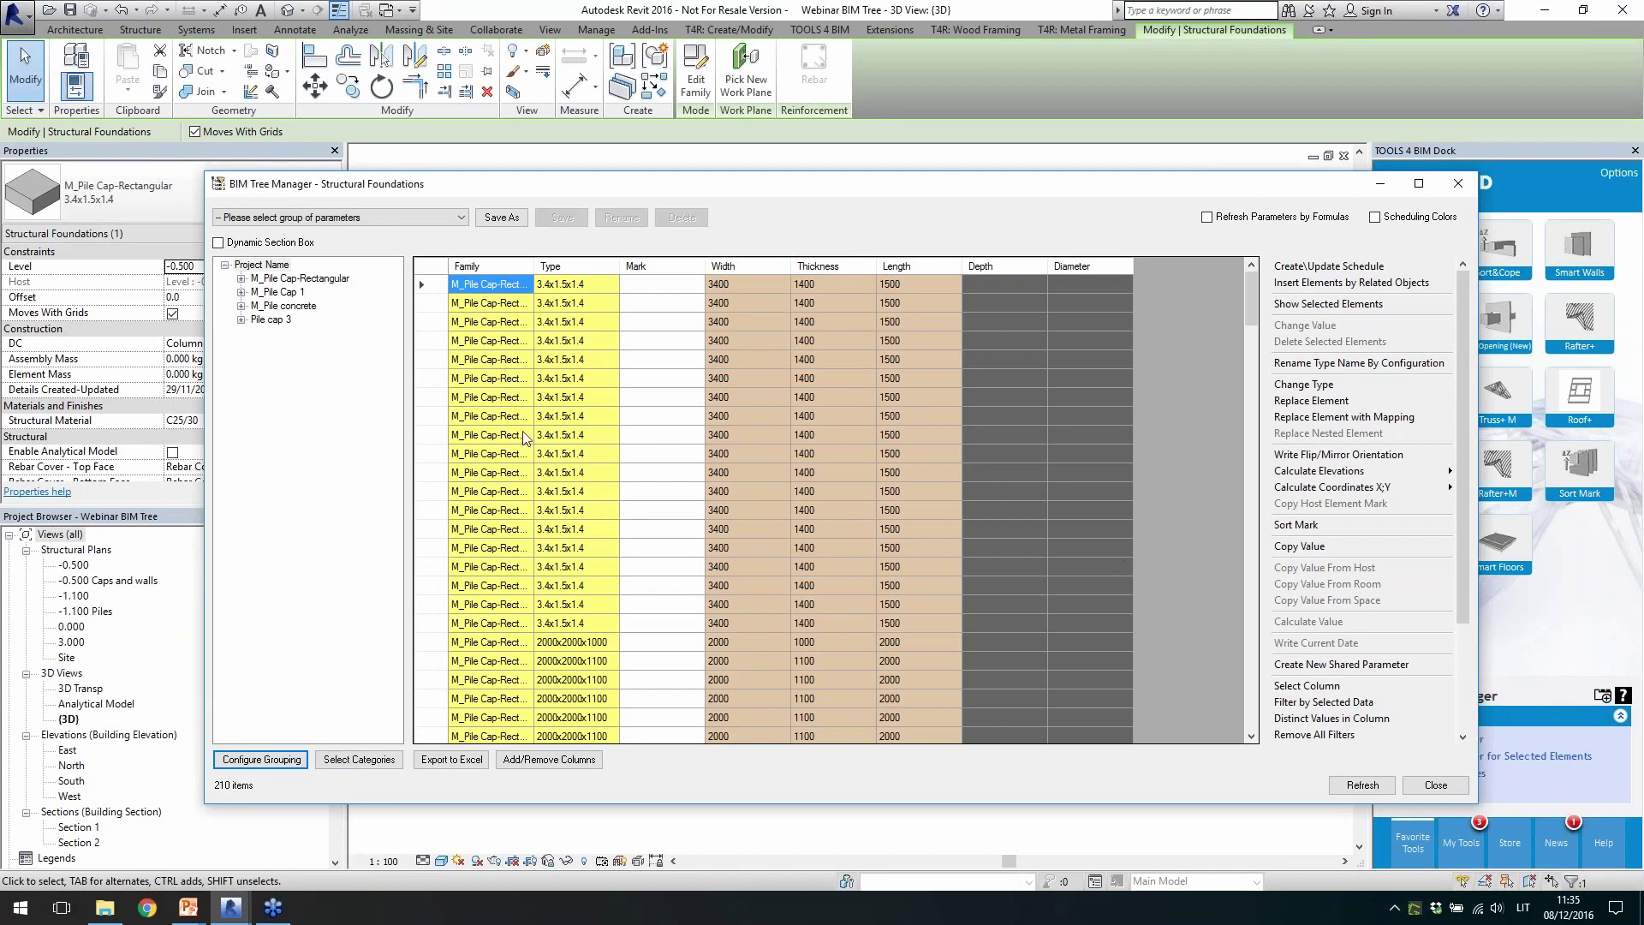
View the elements of M_Pile Cap-Rectangular, M_Pile Cap 1 and M_Pile concrete, ending on the whole project
left_click(280, 280)
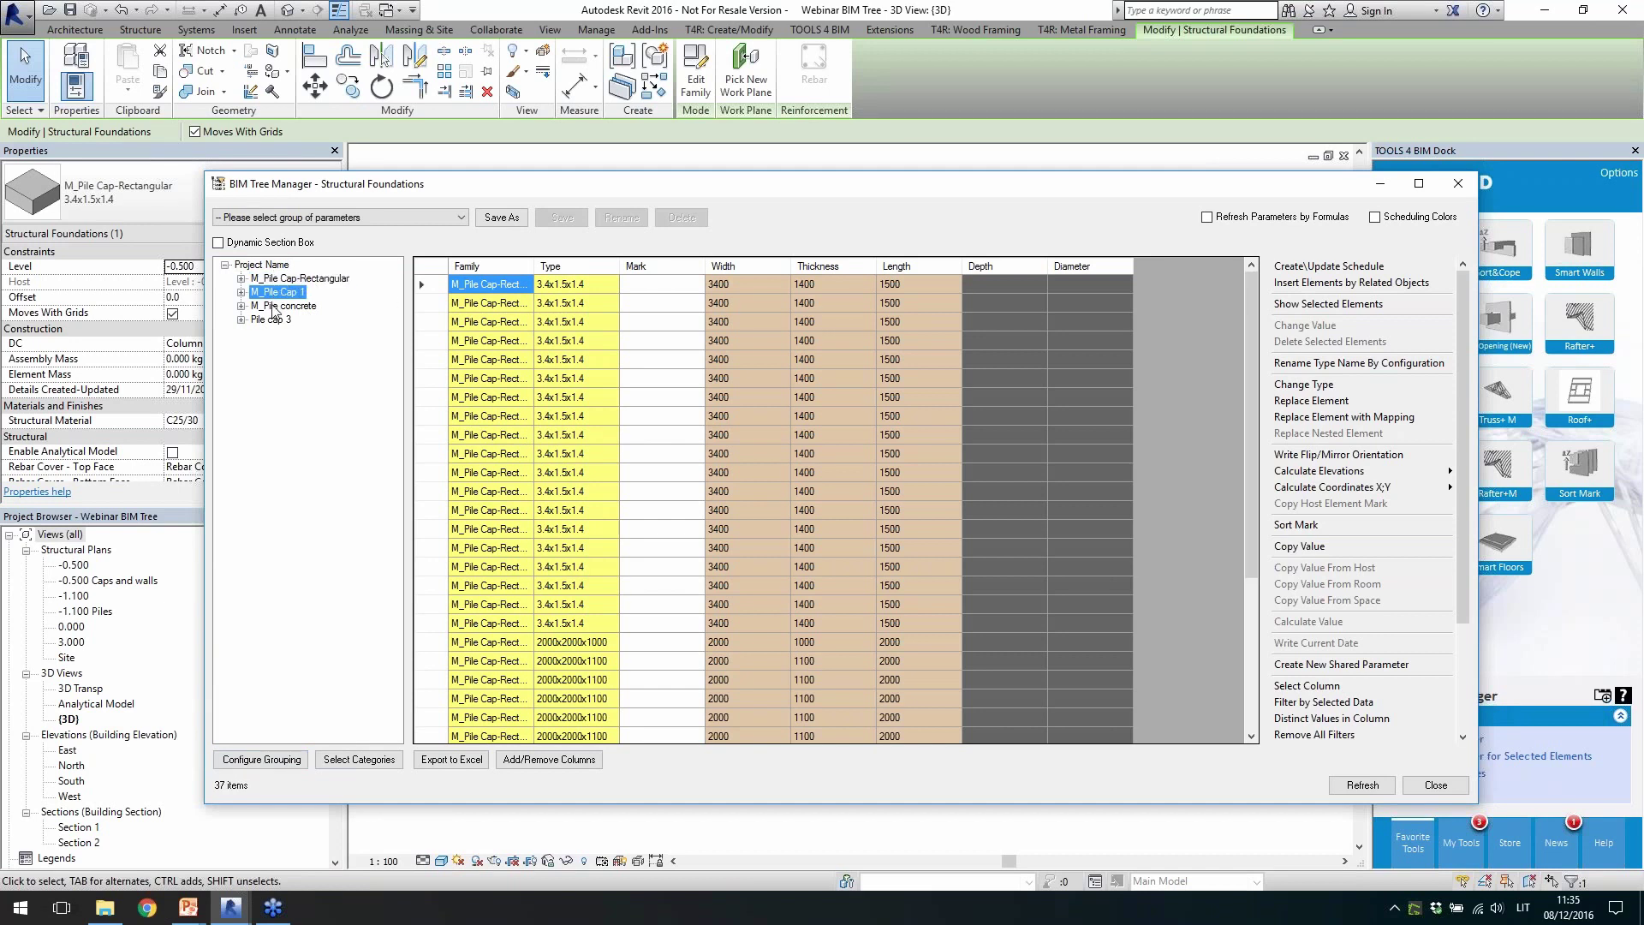
left_click(274, 293)
left_click(274, 307)
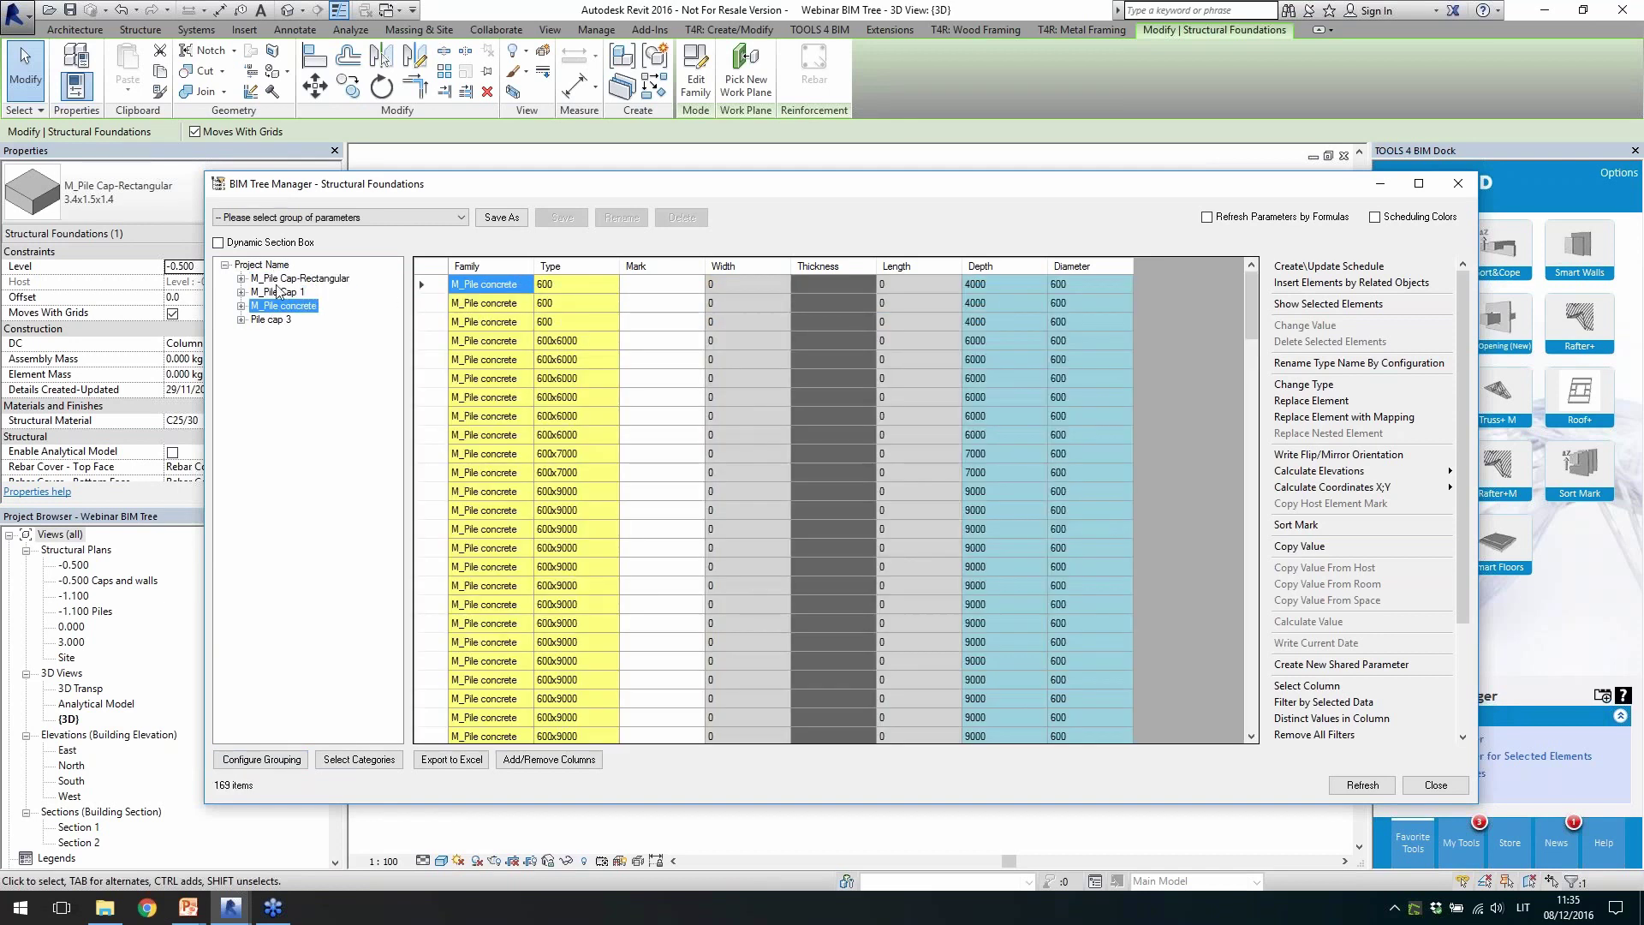
left_click(282, 280)
left_click(275, 267)
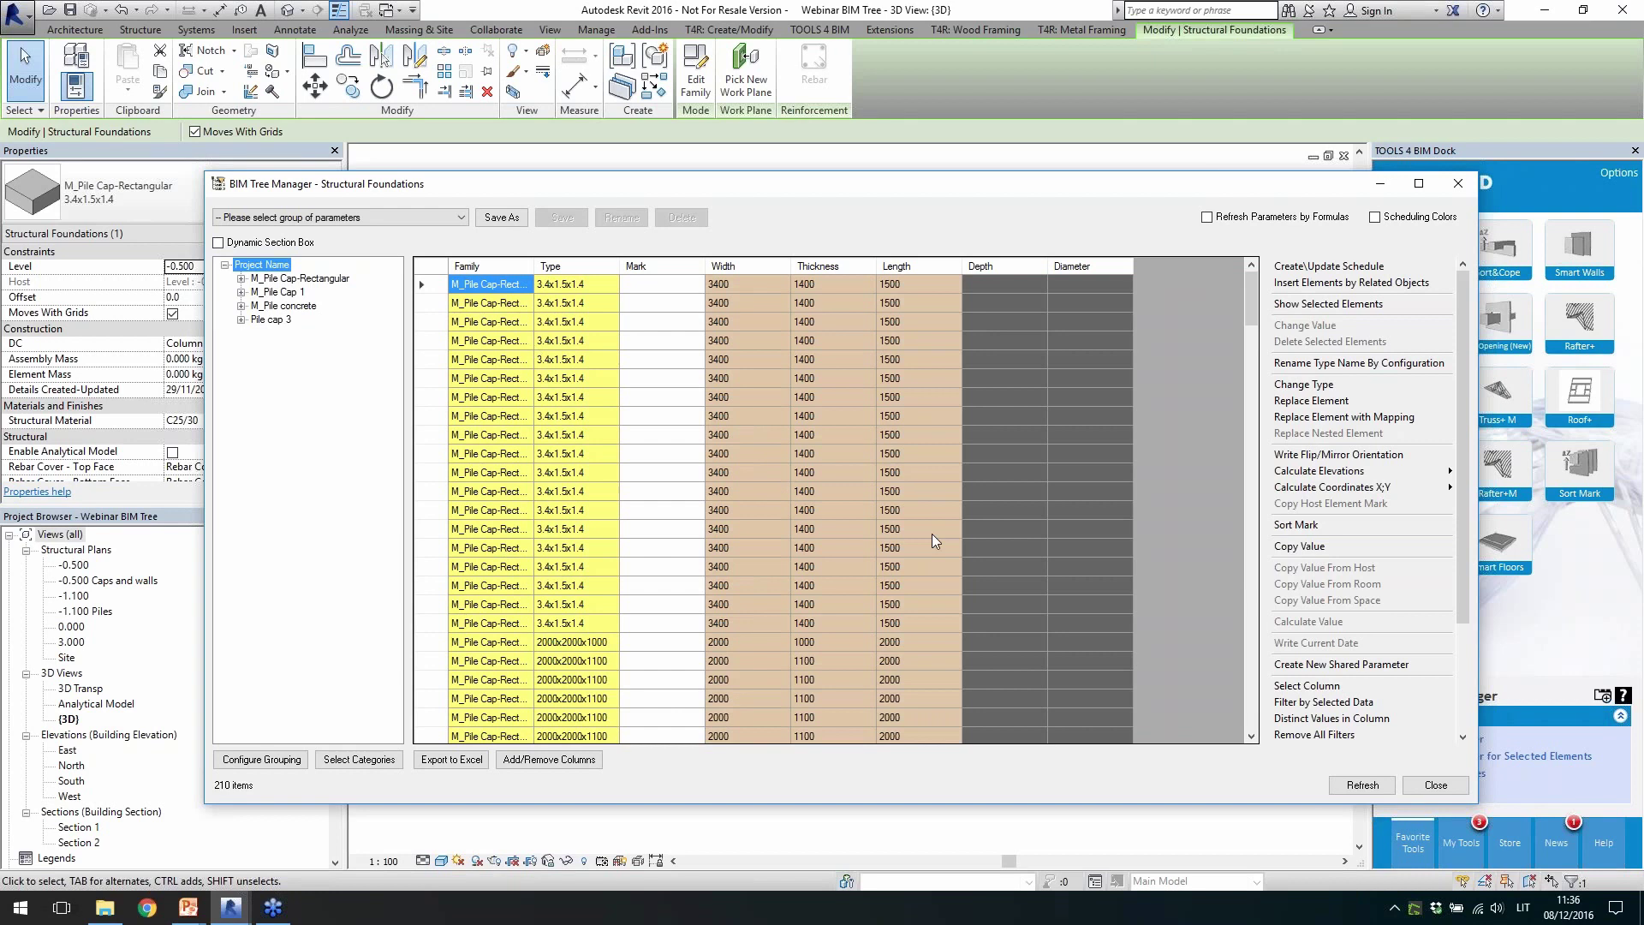
Examine the 3D foundation model behind the BIM Tree Manager window
left_click_drag(1463, 563, 1453, 487)
left_click_drag(505, 190, 522, 572)
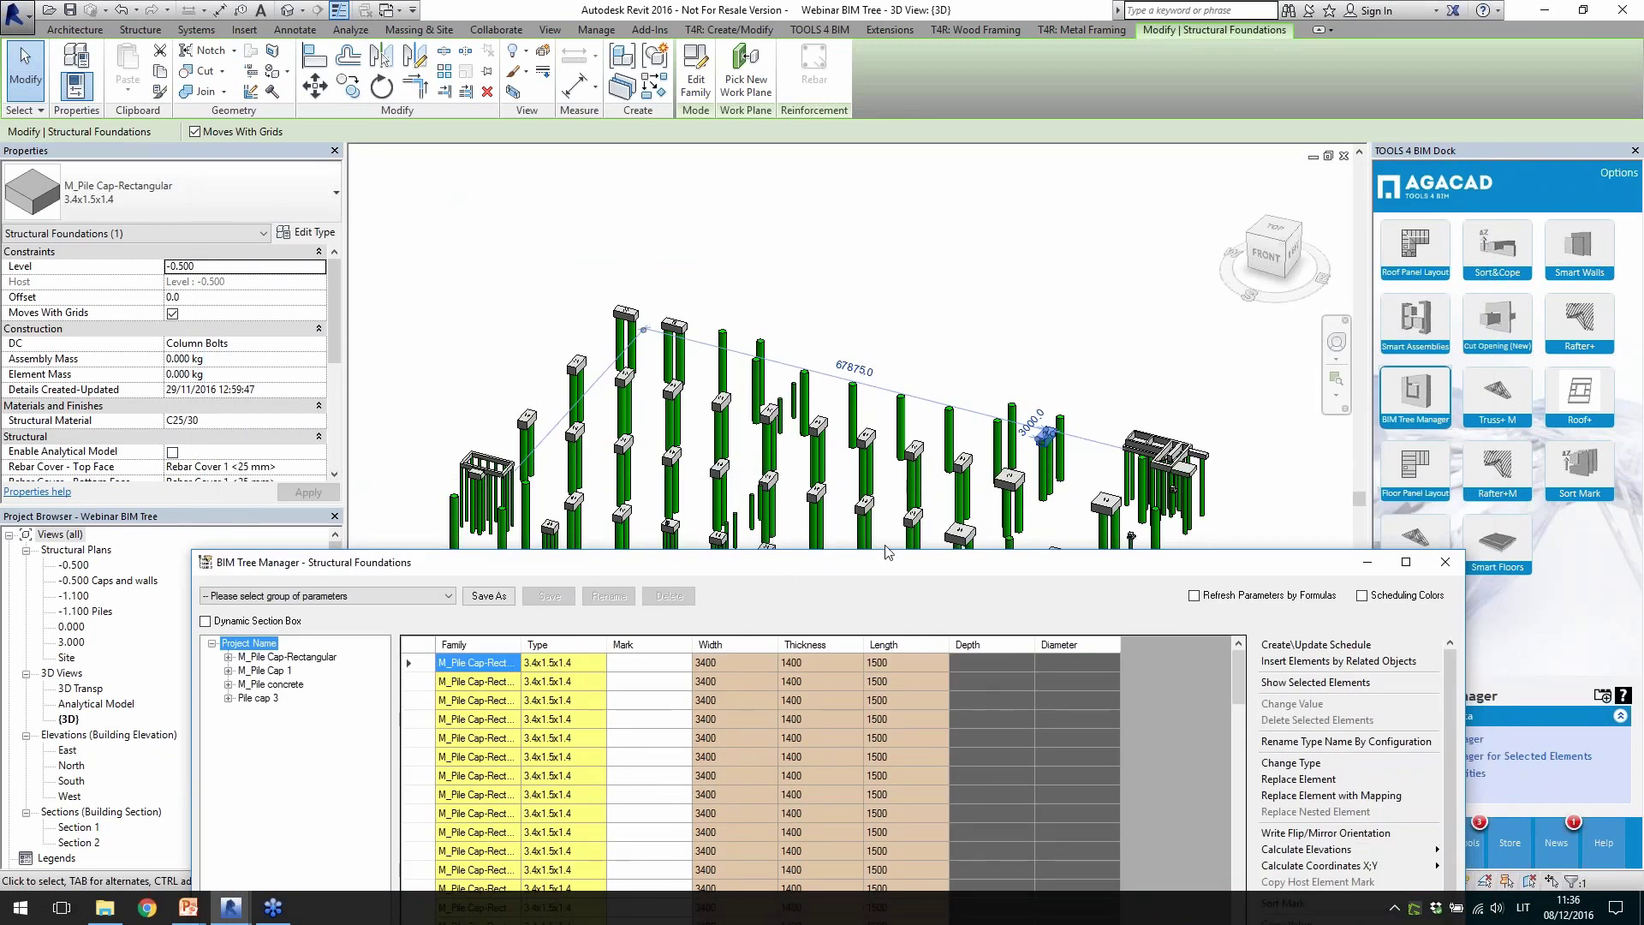
left_click_drag(881, 571, 863, 207)
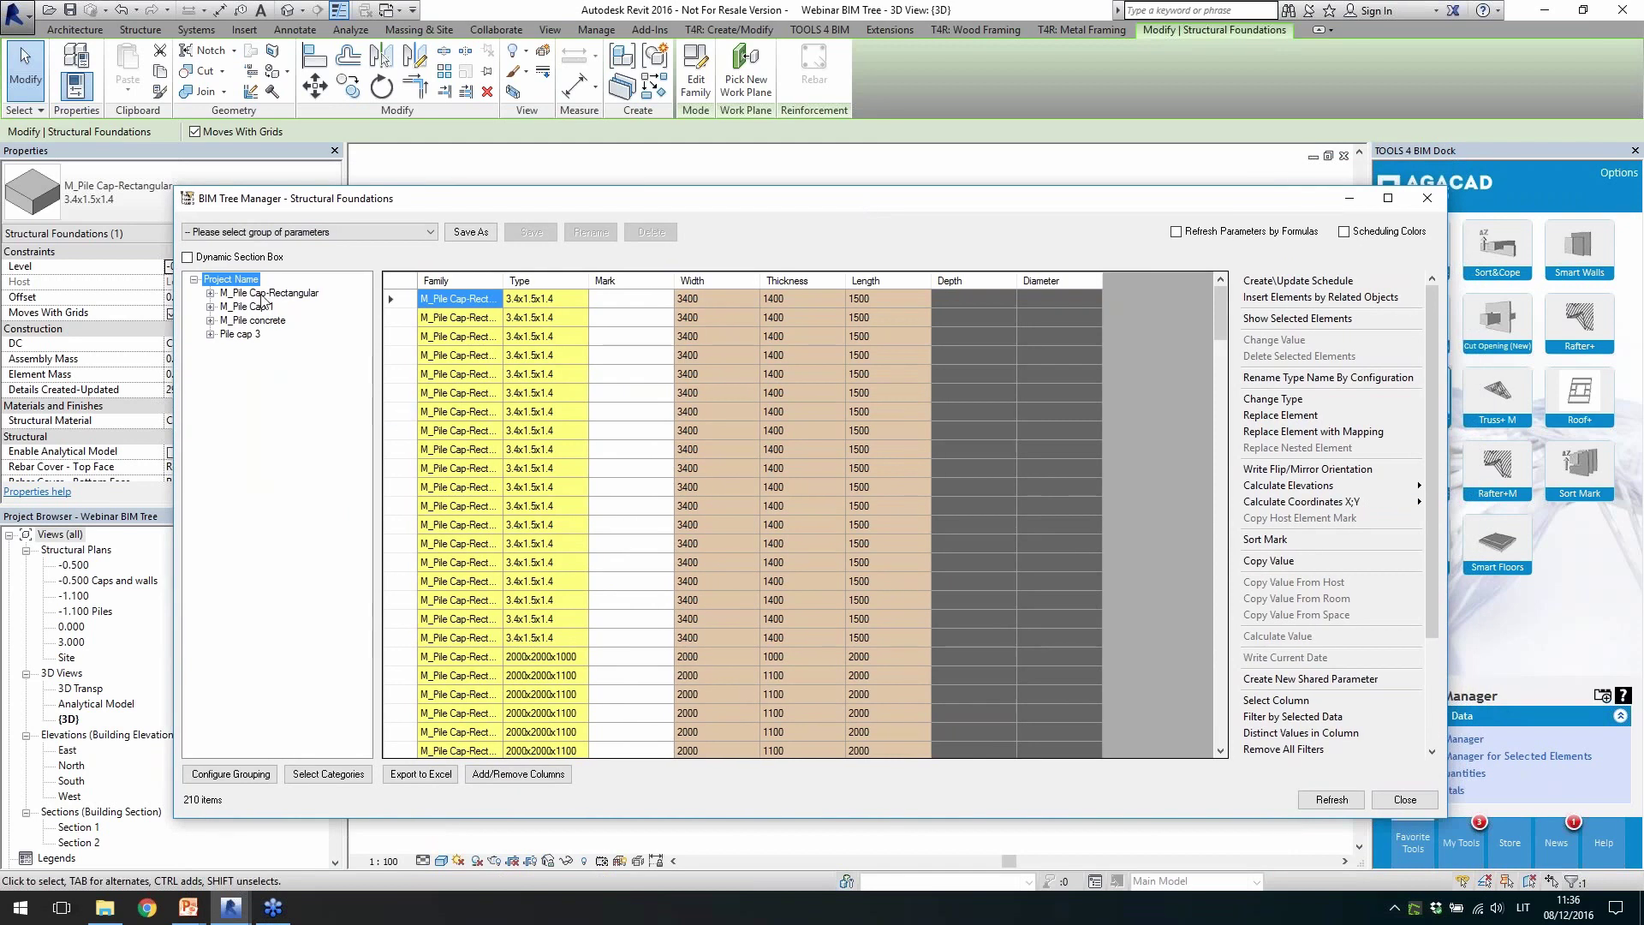
Expand the M_Pile Cap-Rectangular family in the tree and view the elements of one of its types
left_click(265, 294)
left_click(210, 294)
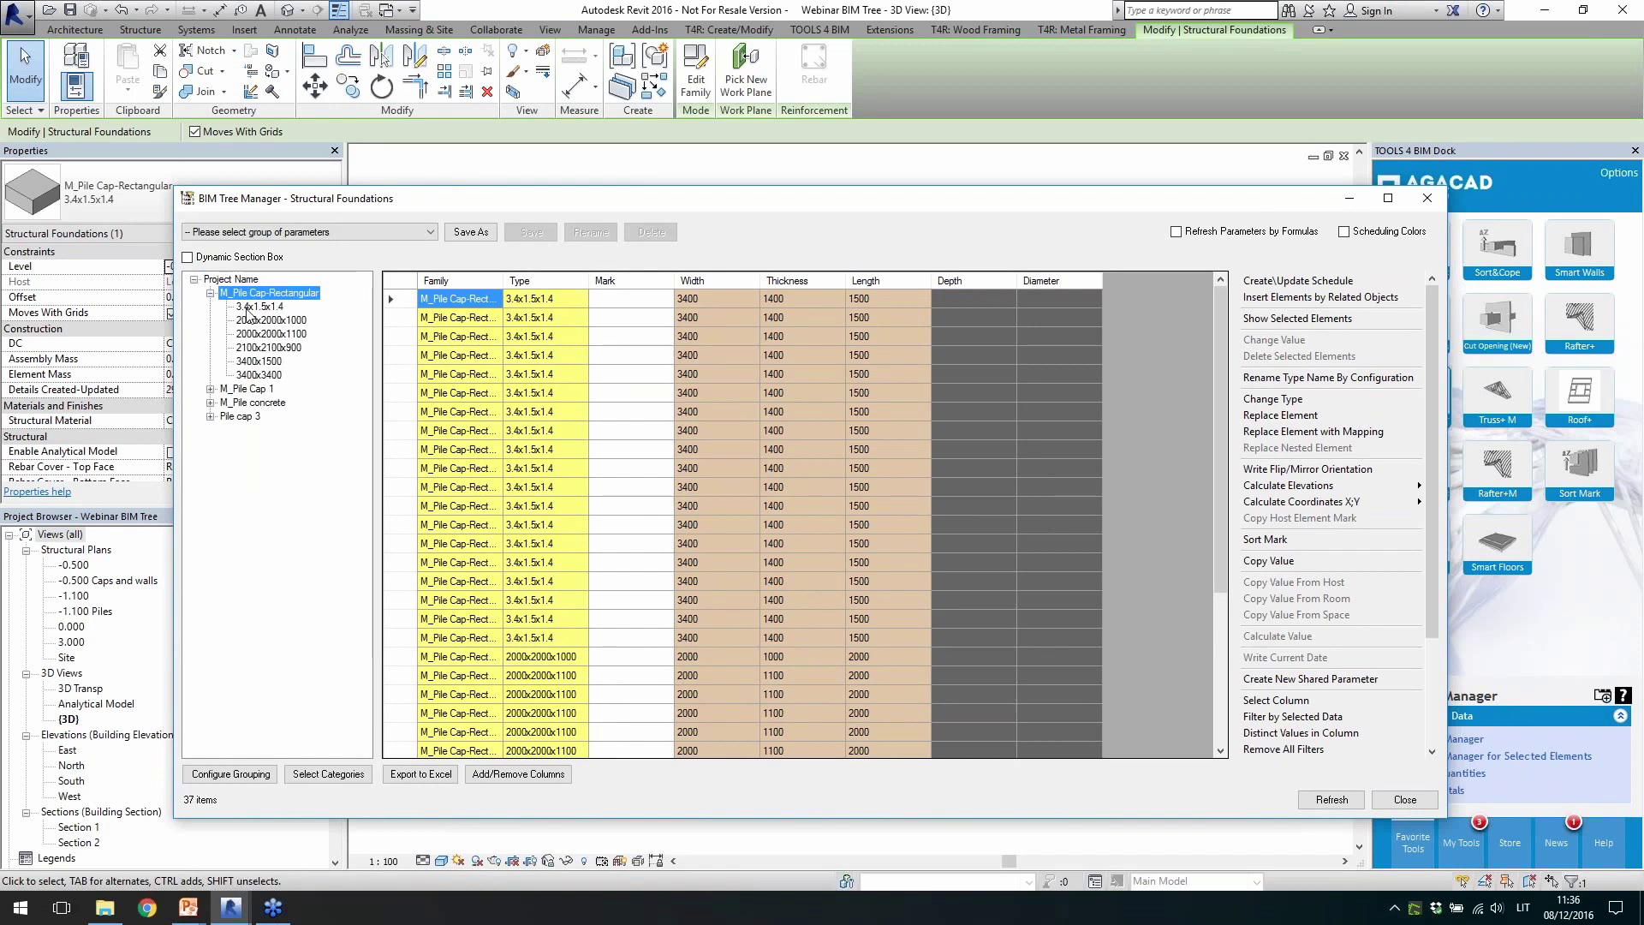
left_click(261, 293)
left_click(279, 320)
left_click(273, 293)
Group the project tree by the selected parameter Depth, placed above Family and Type
left_click(230, 774)
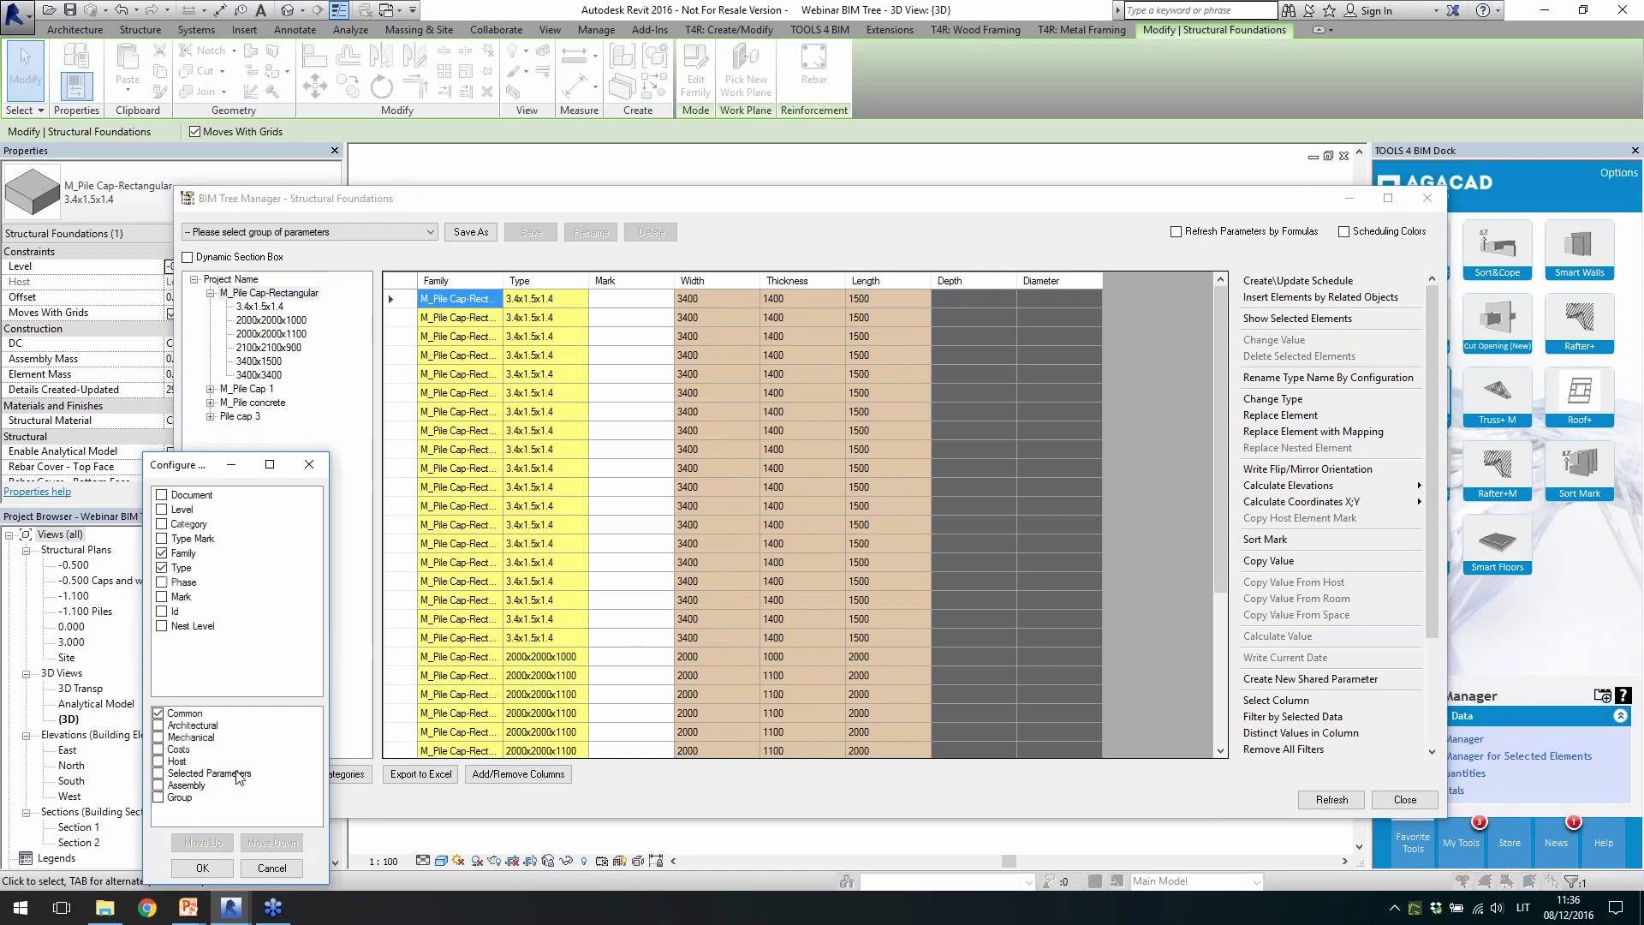
left_click(159, 775)
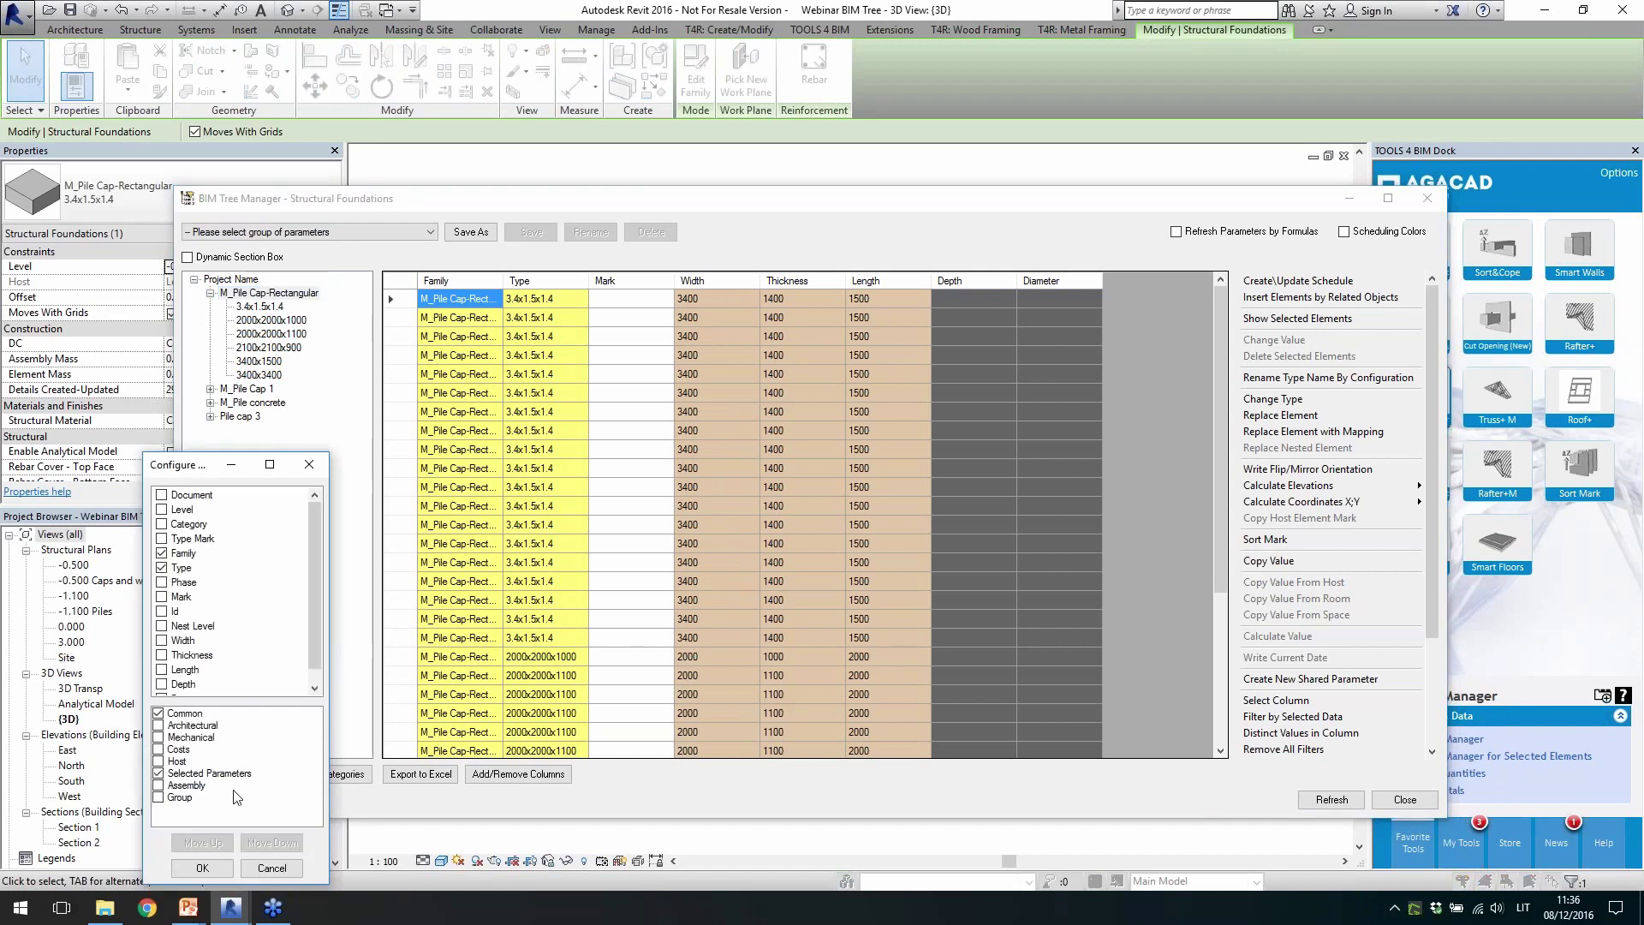
left_click(162, 685)
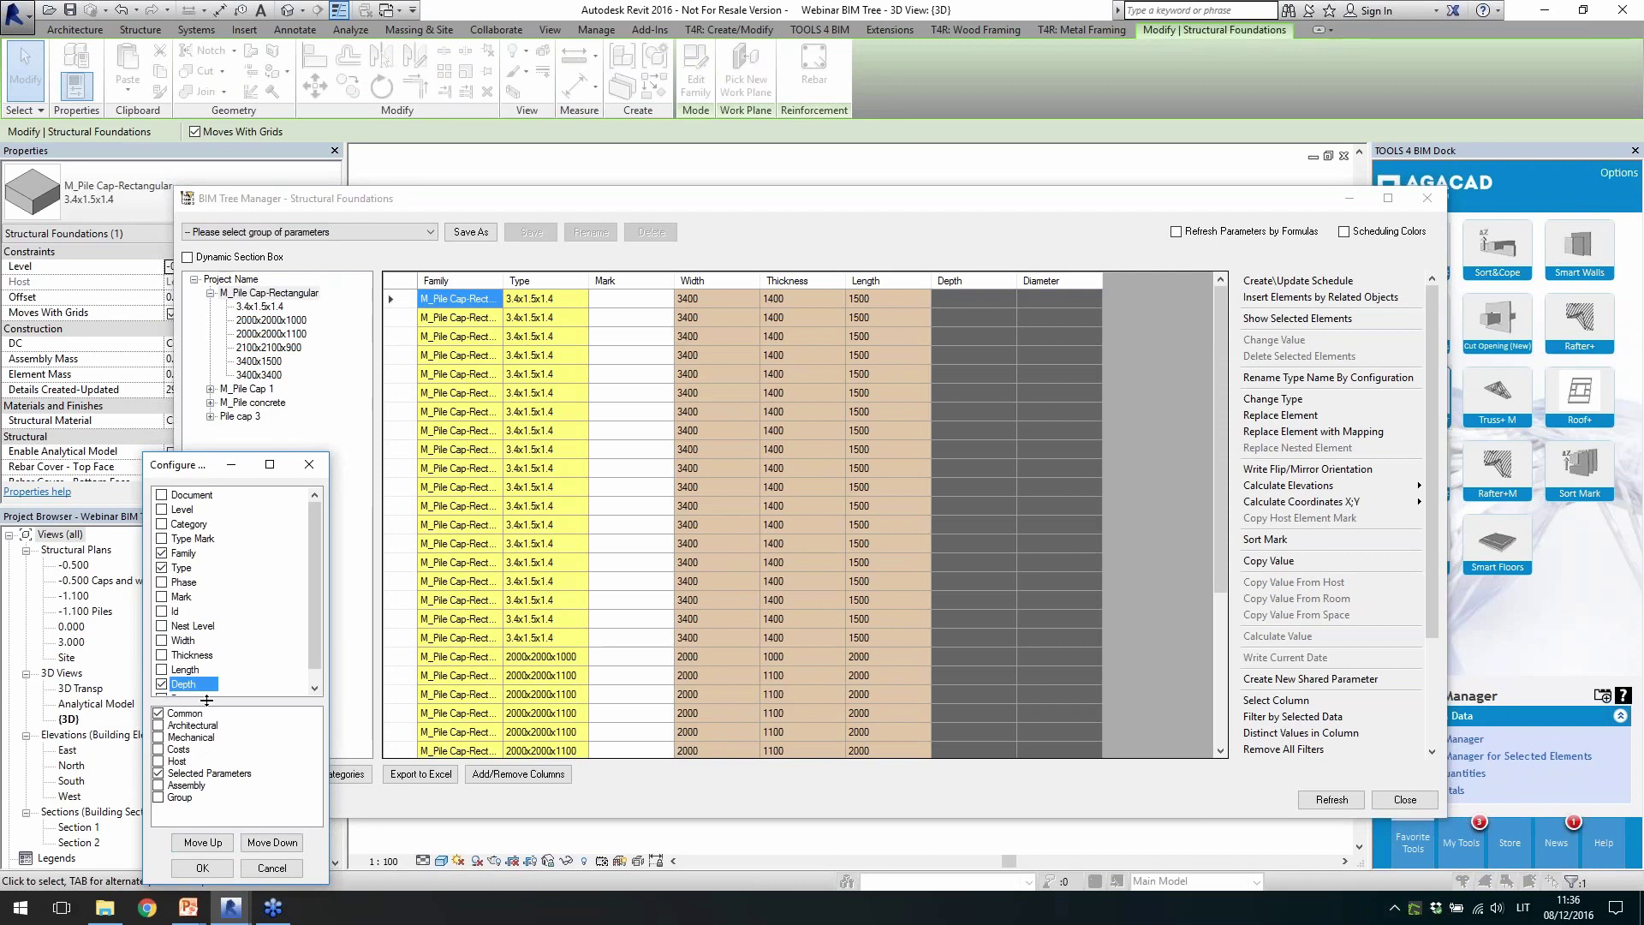
left_click(208, 843)
left_click(208, 843)
left_click(208, 843)
left_click(208, 843)
left_click(208, 843)
left_click(209, 843)
left_click(209, 844)
left_click(209, 845)
left_click(208, 842)
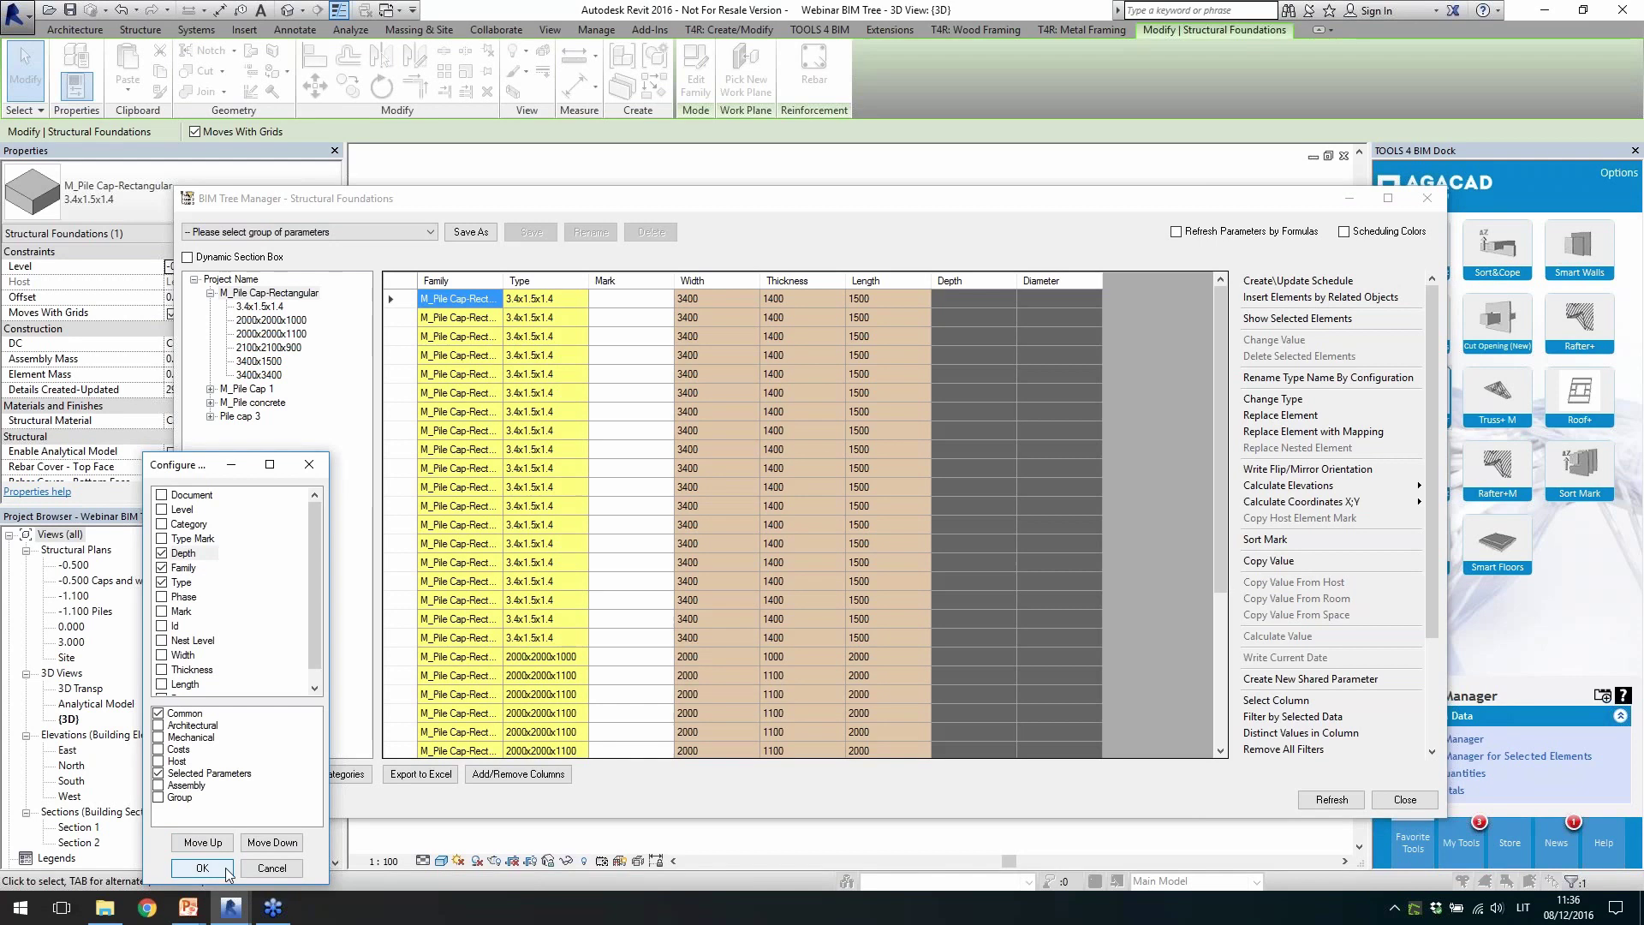
left_click(202, 867)
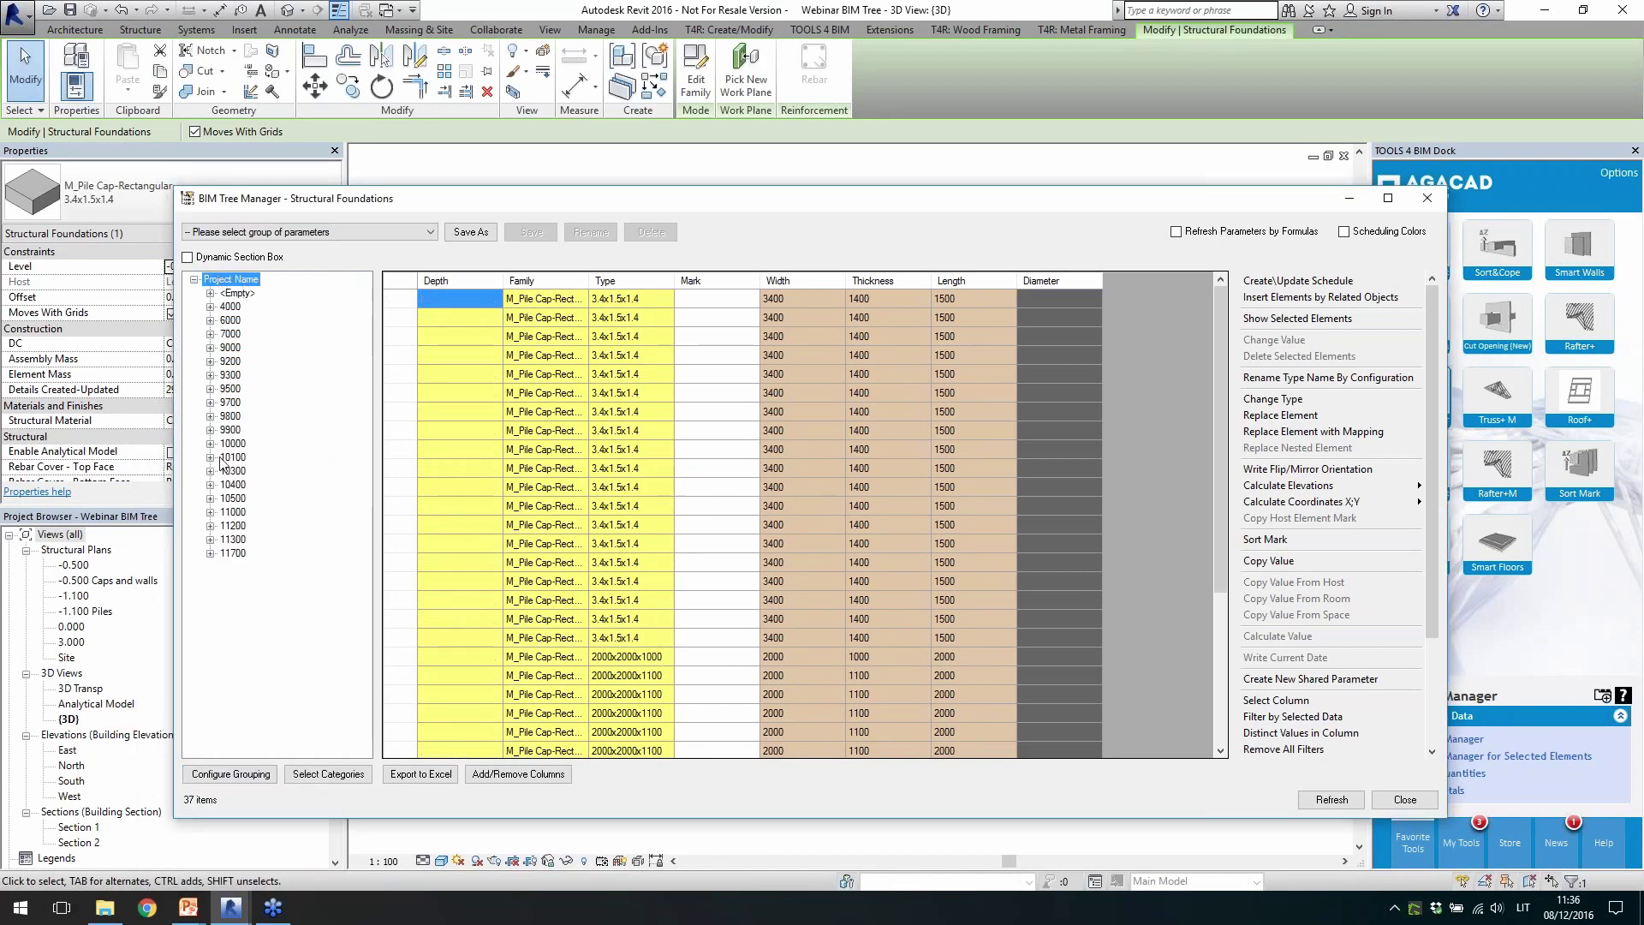
For the foundations in the <Empty> depth group, set up type renaming from the Width, Thickness and Length parameters
left_click(239, 295)
left_click(214, 294)
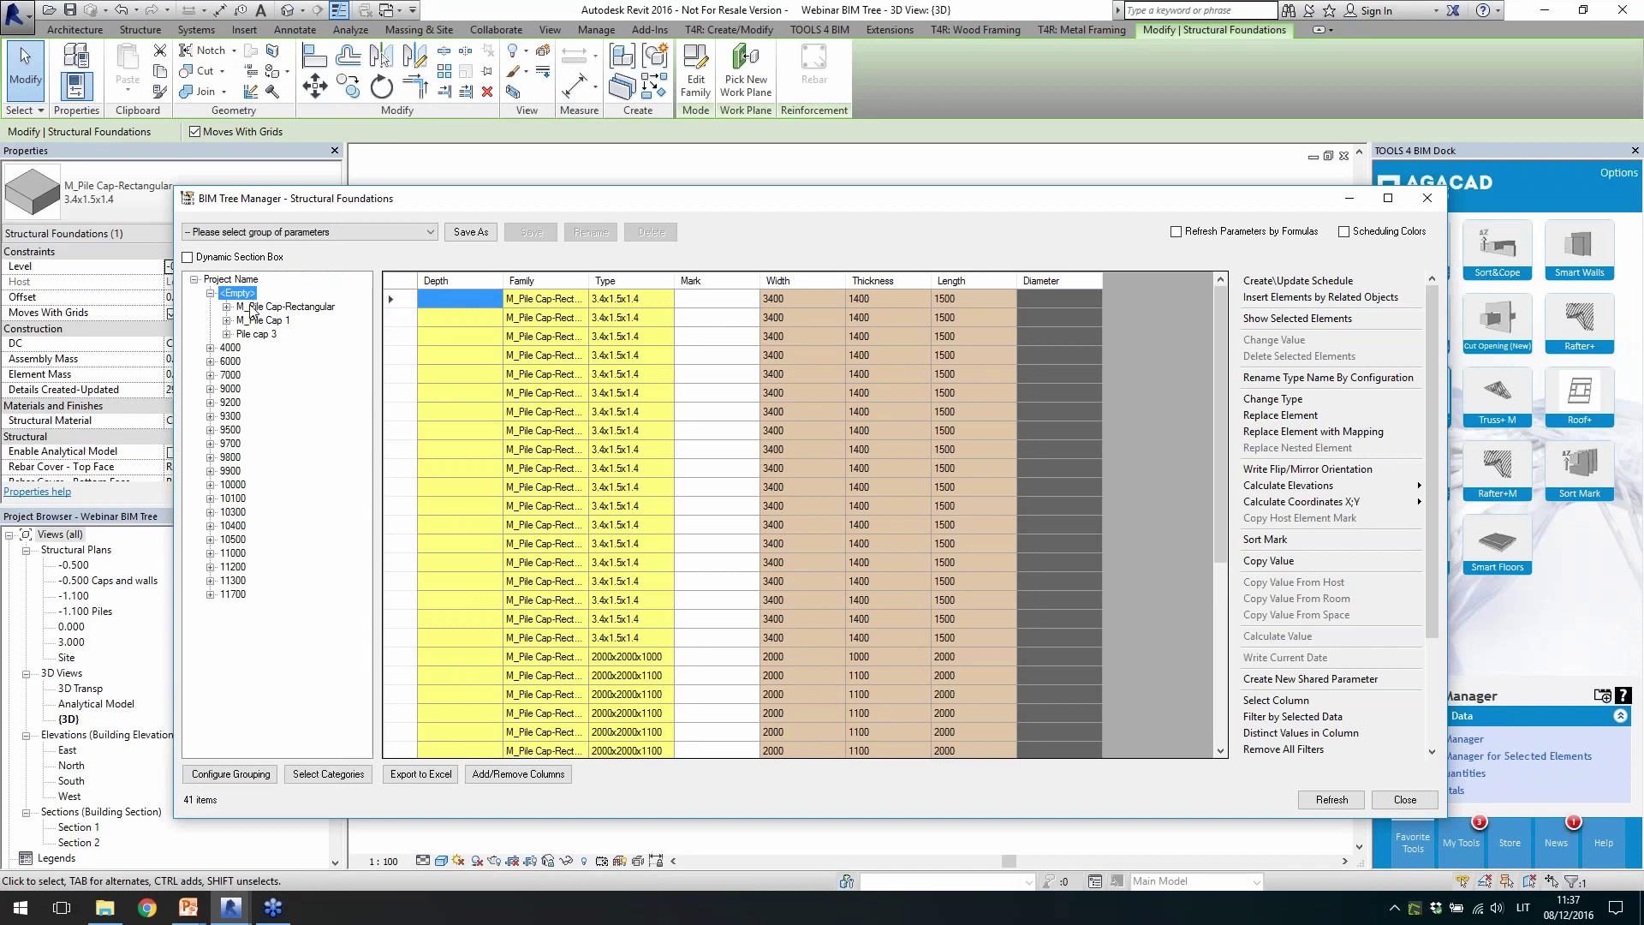
mouse_move(1222, 450)
left_mouse_down()
mouse_move(1227, 517)
mouse_move(1210, 404)
left_mouse_up()
left_click(1315, 386)
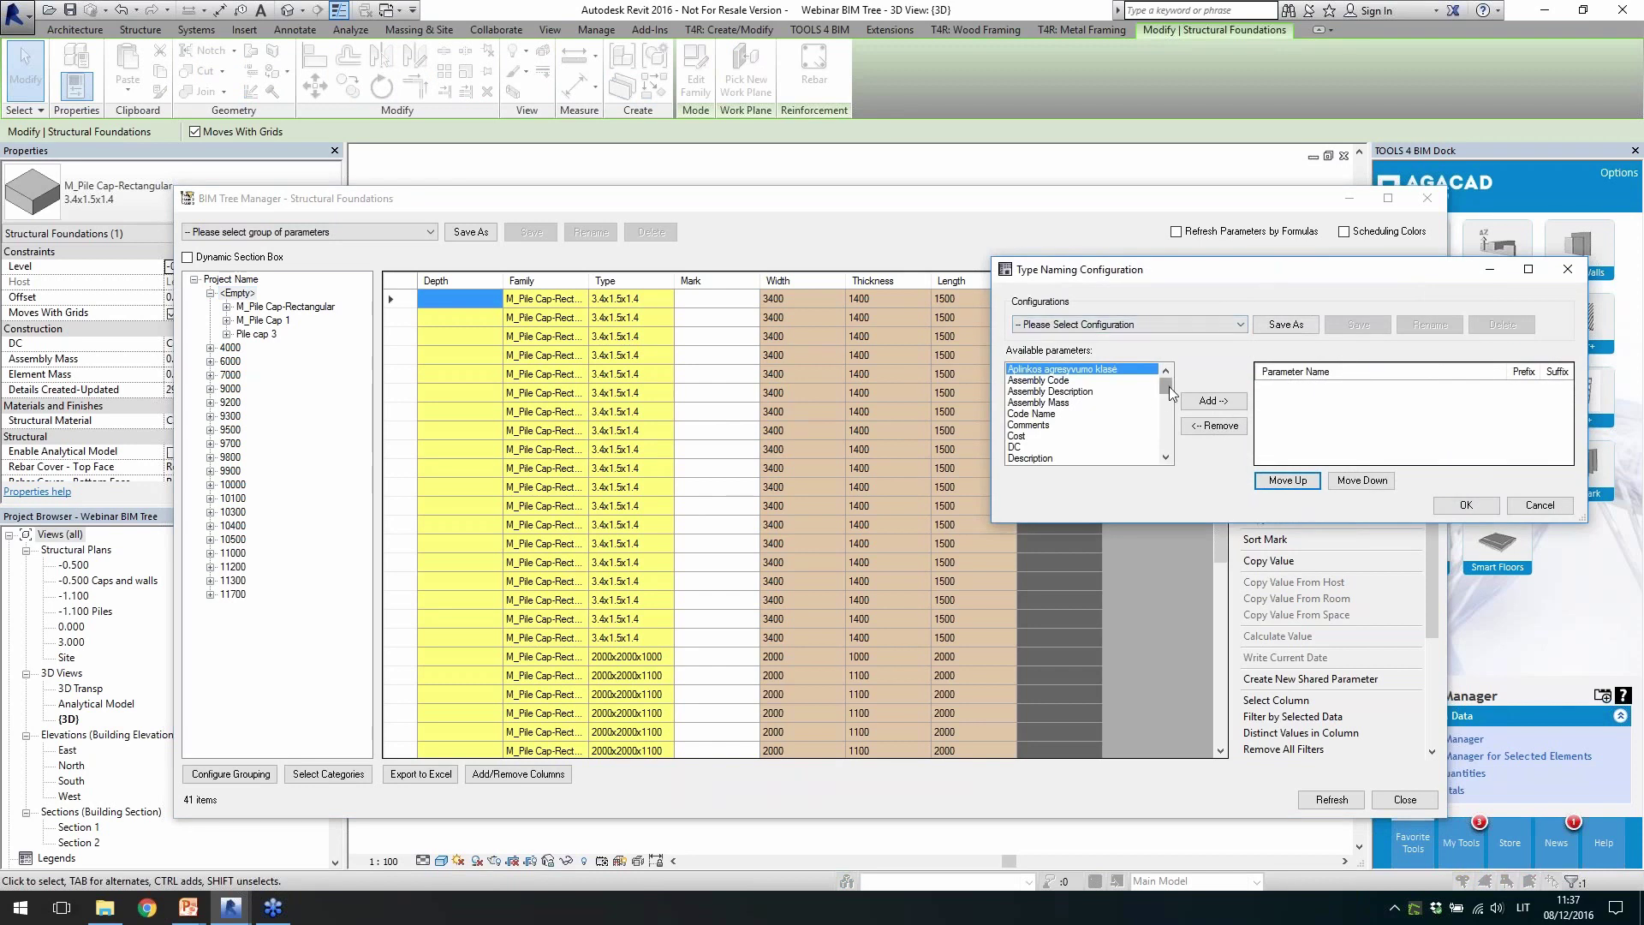
left_click_drag(1168, 386, 1162, 452)
left_click(1028, 457)
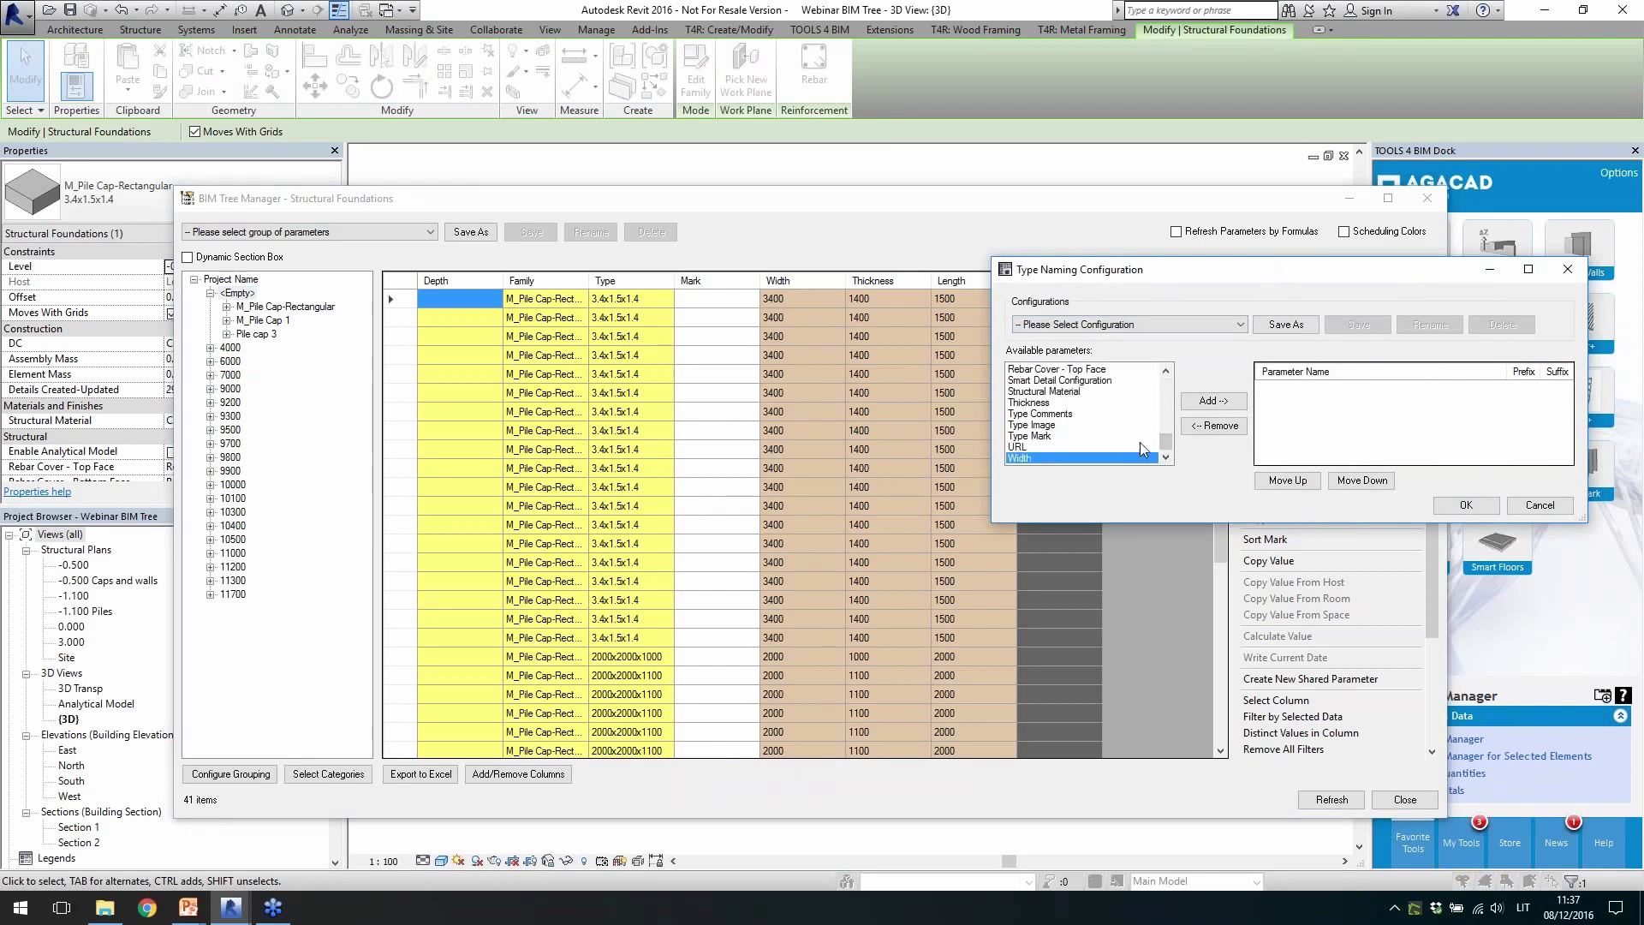
left_click(1199, 401)
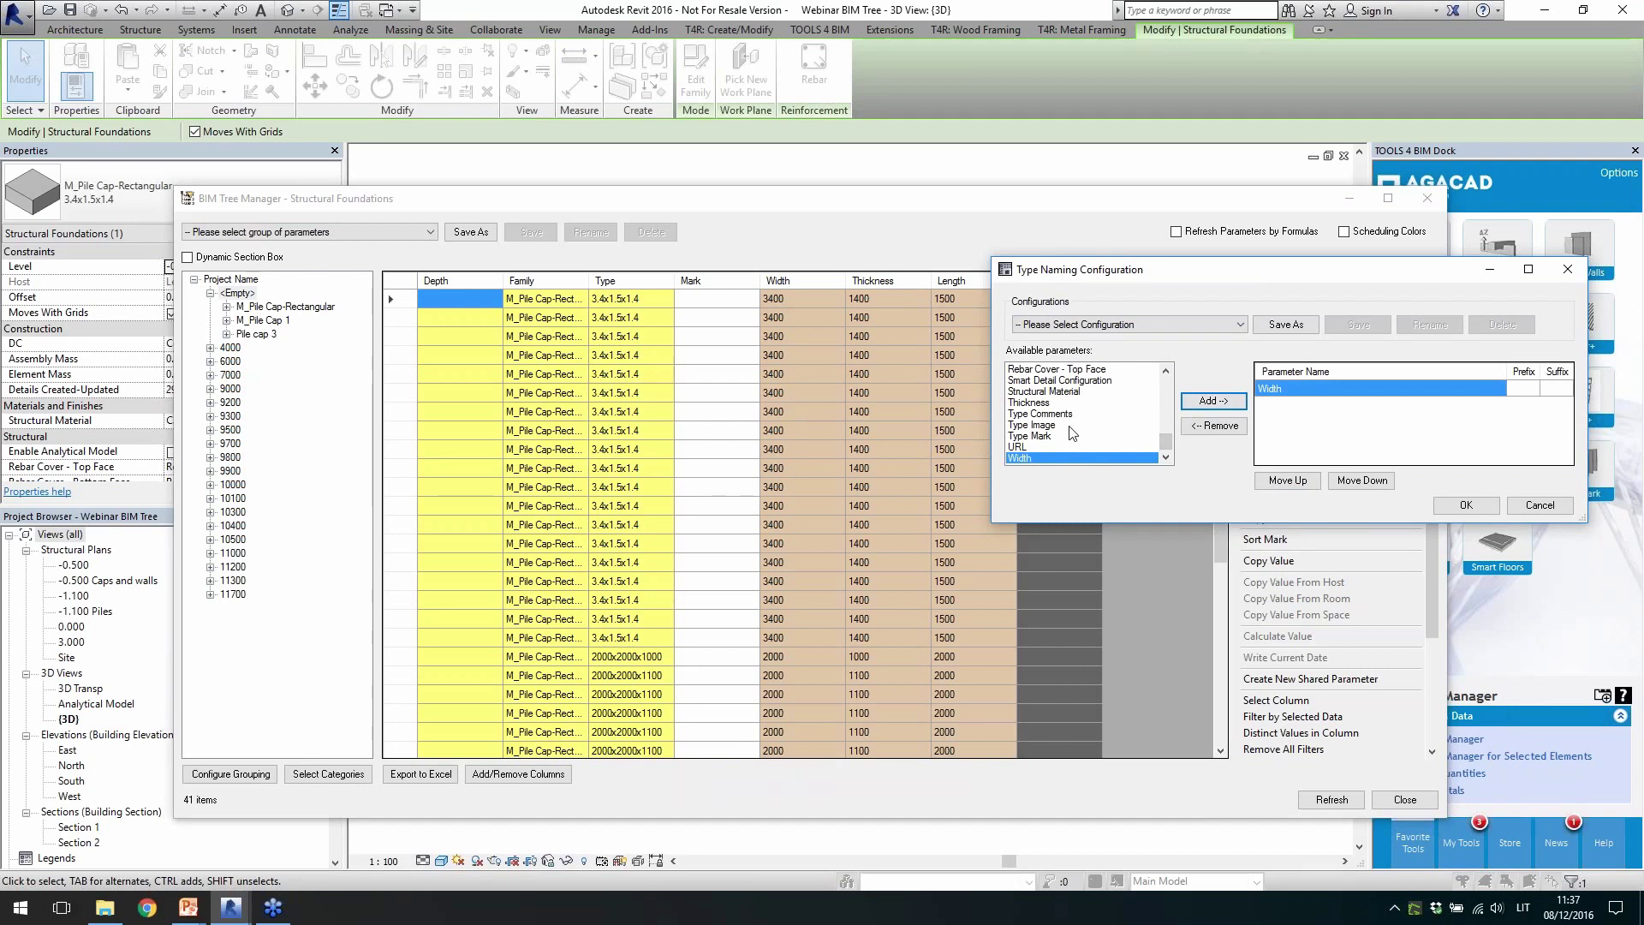
left_click(1071, 402)
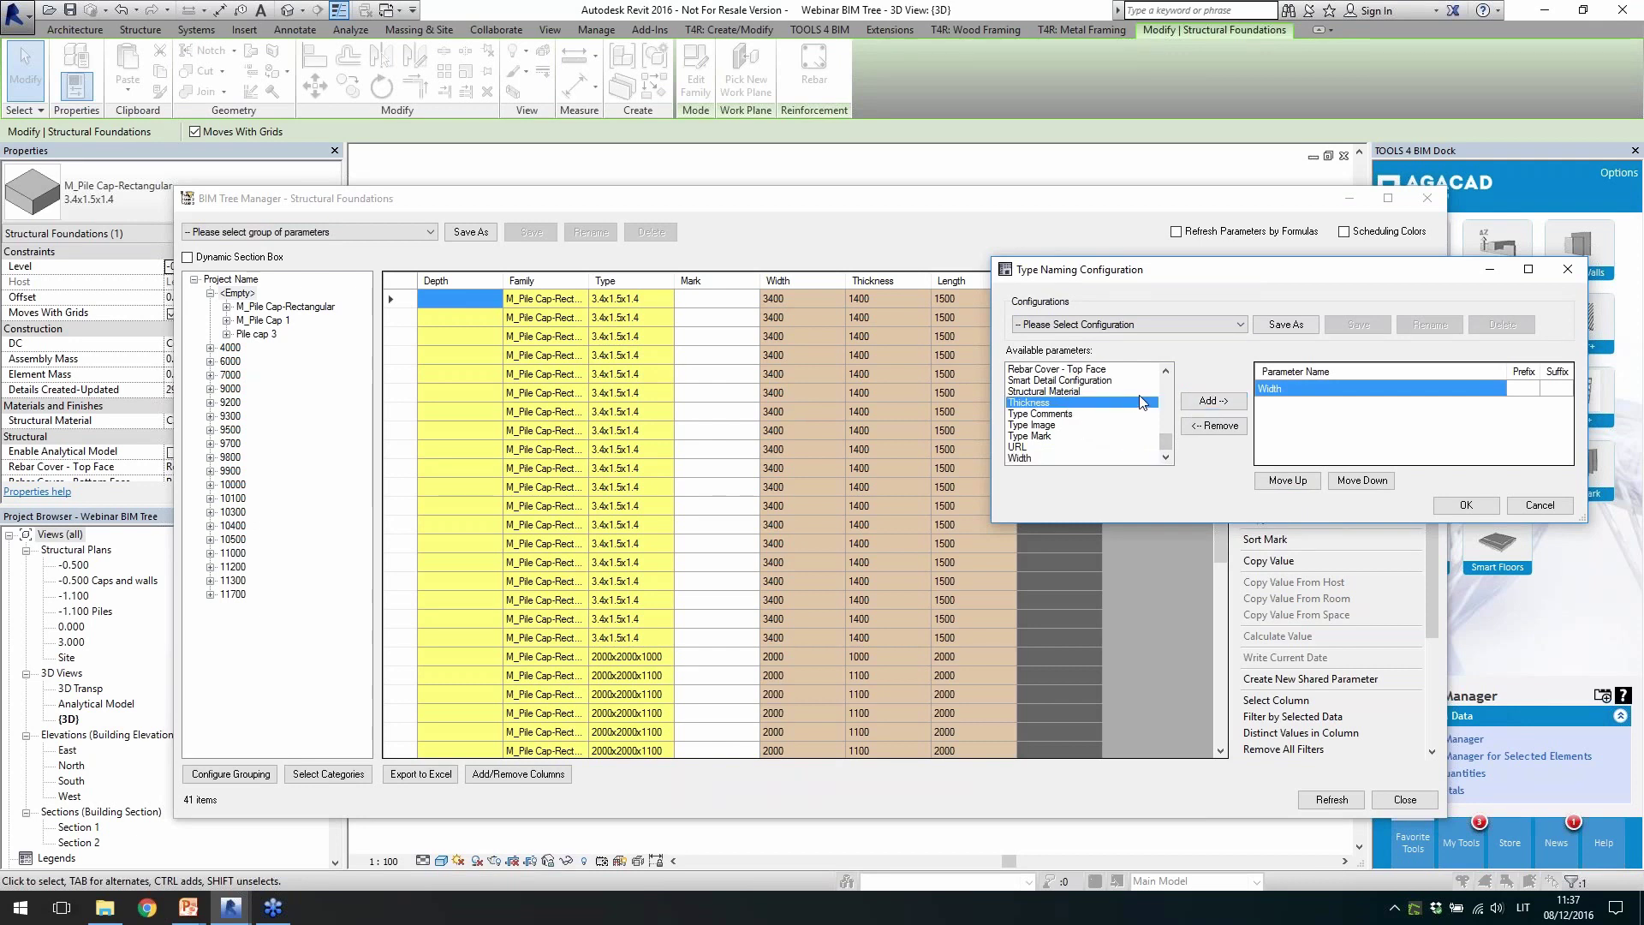
left_click(1210, 401)
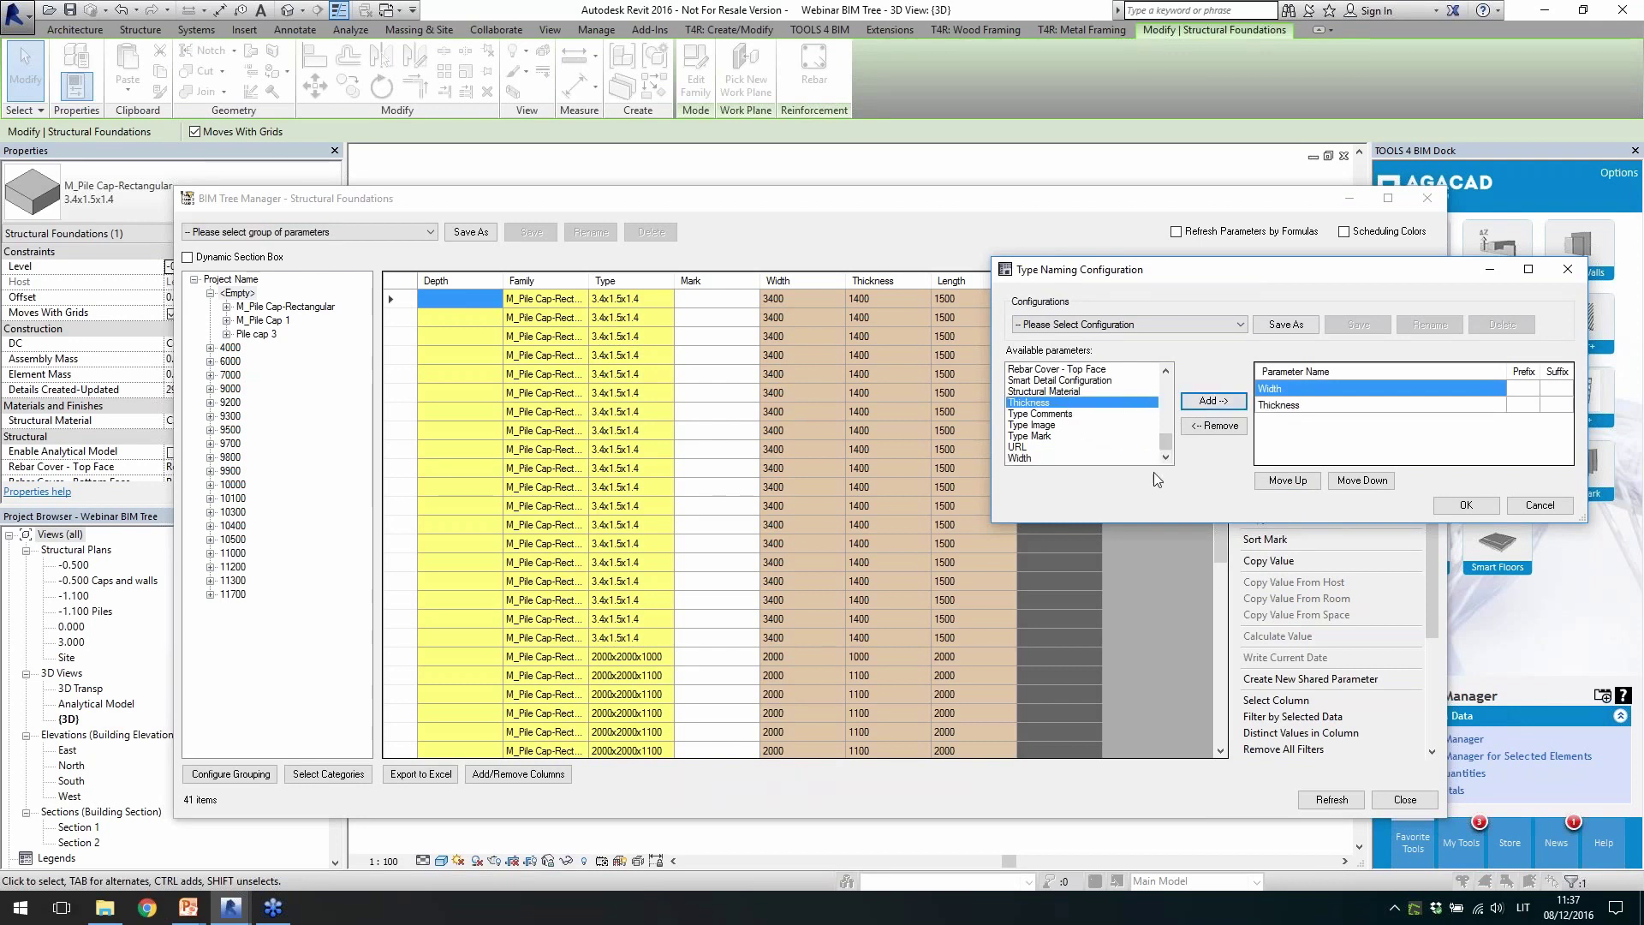
left_click_drag(1166, 441, 1165, 405)
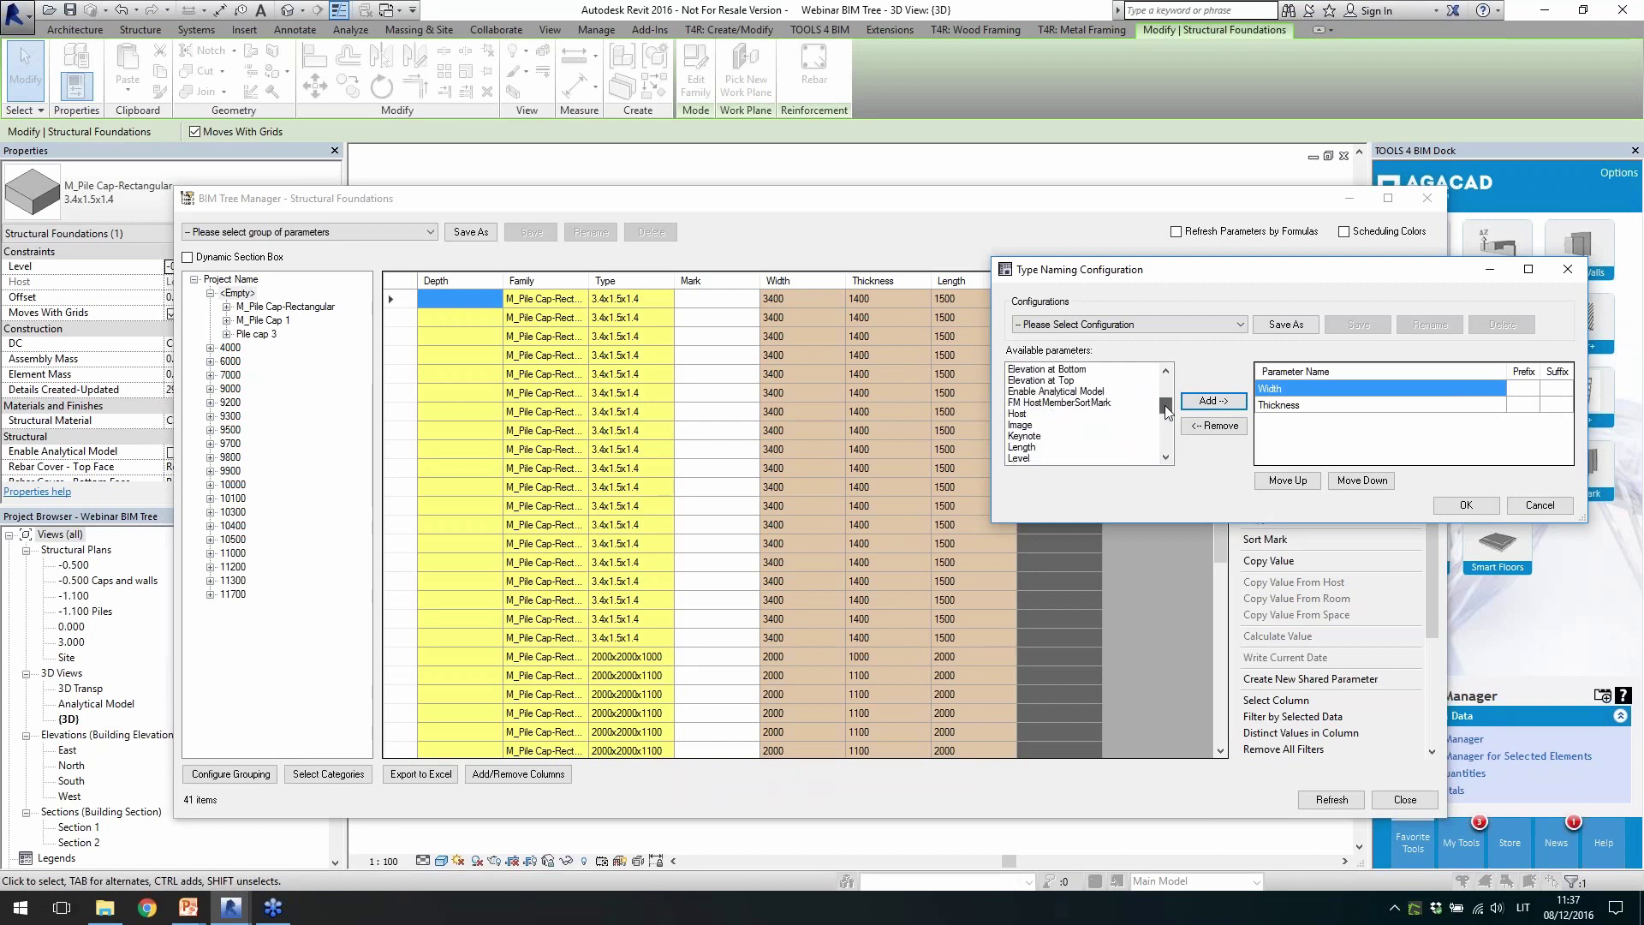
left_click(1071, 446)
left_click(1209, 401)
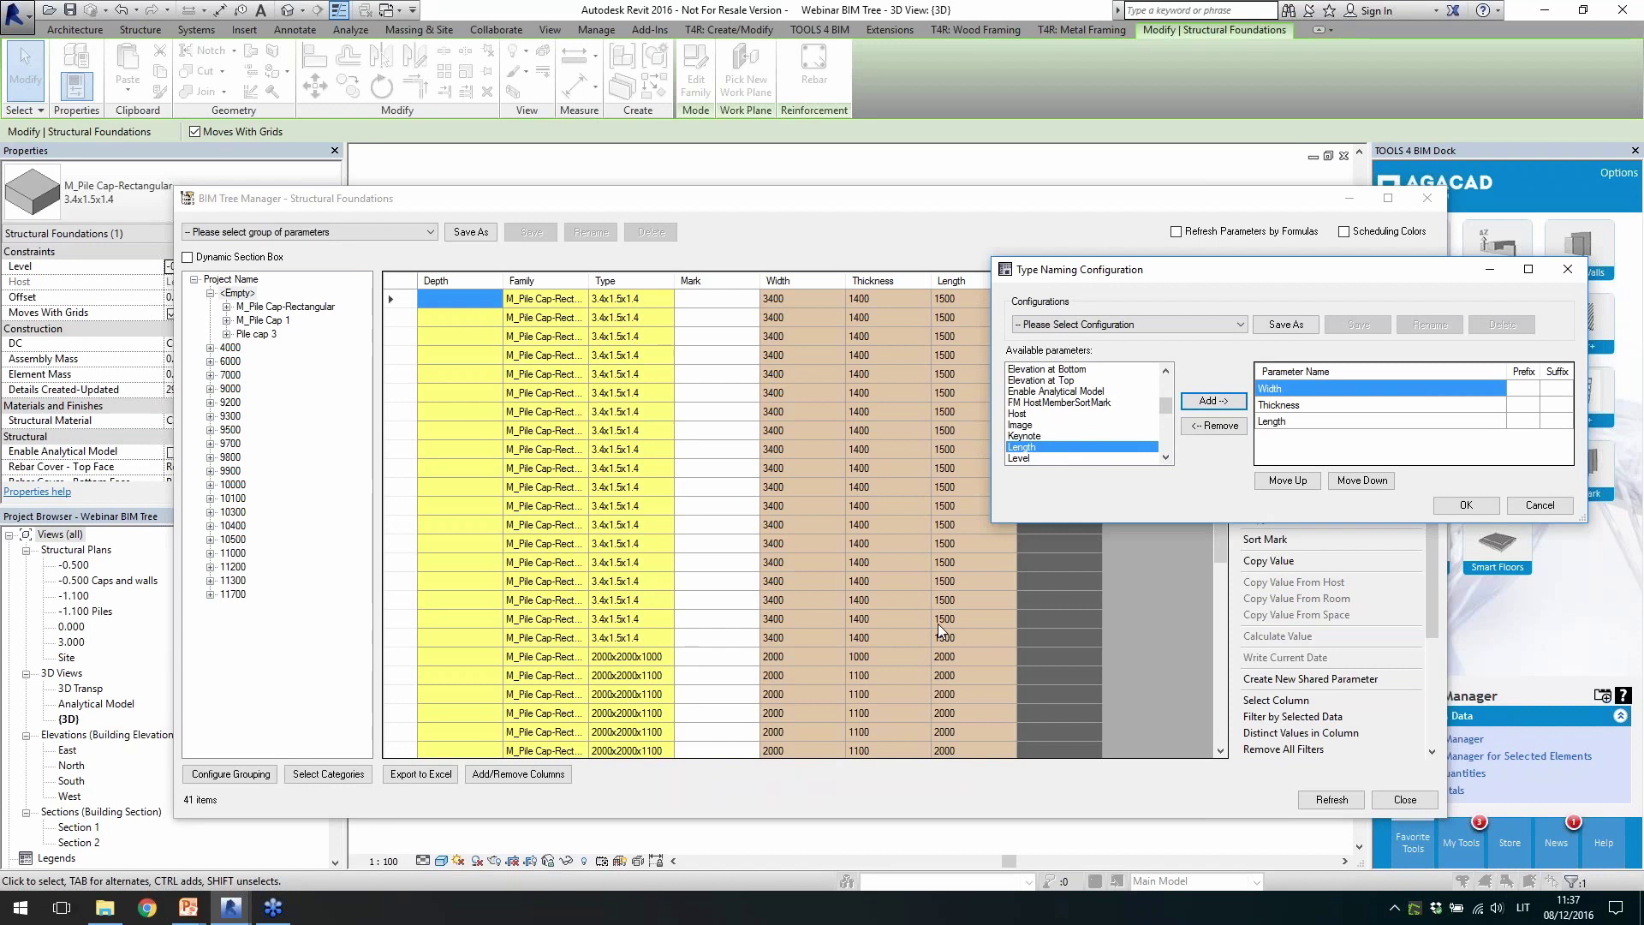
Move Thickness below Length, give Width and Length the suffix "x", and apply the type renaming
left_click(1336, 405)
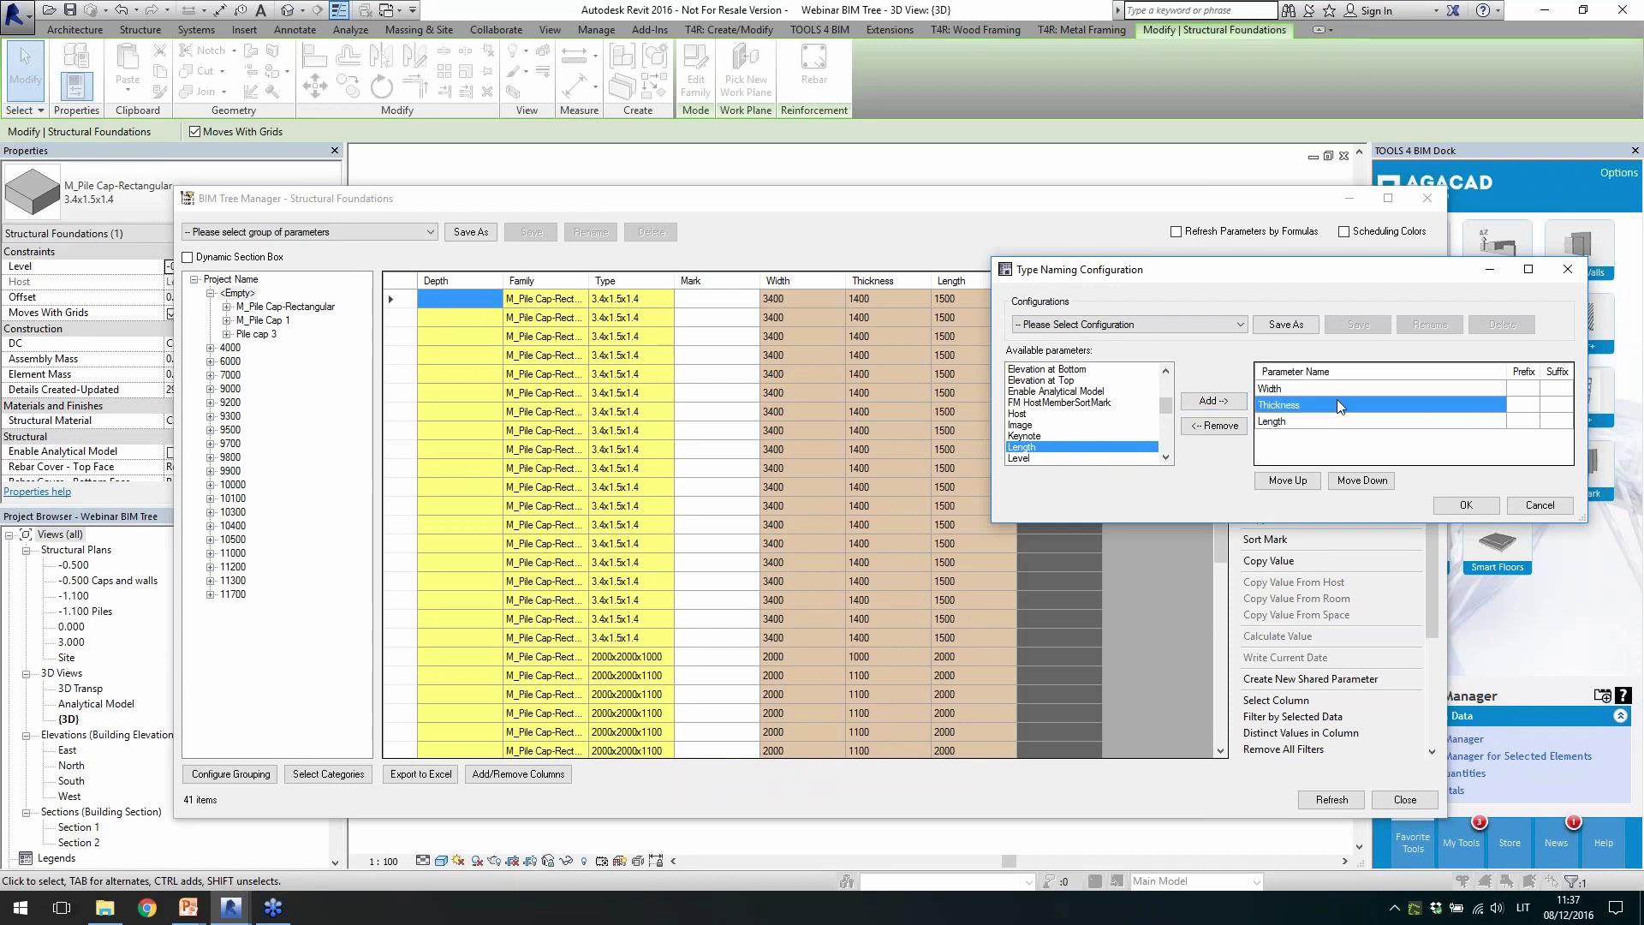
left_click(1365, 480)
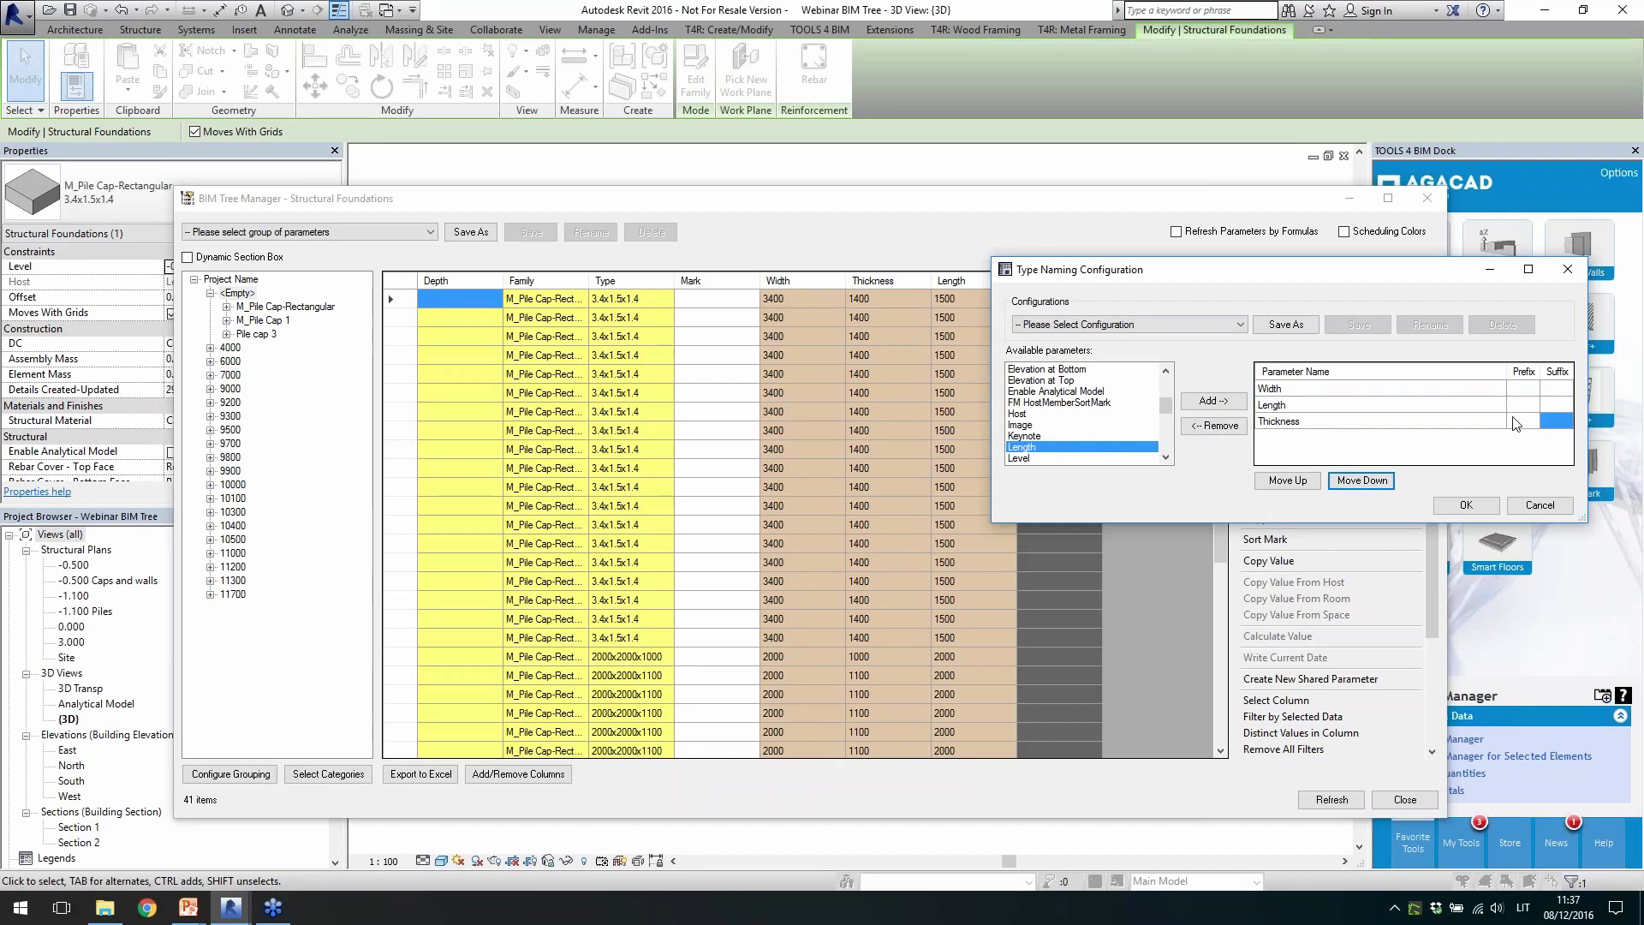
left_click(1545, 389)
type("x")
left_click(1473, 422)
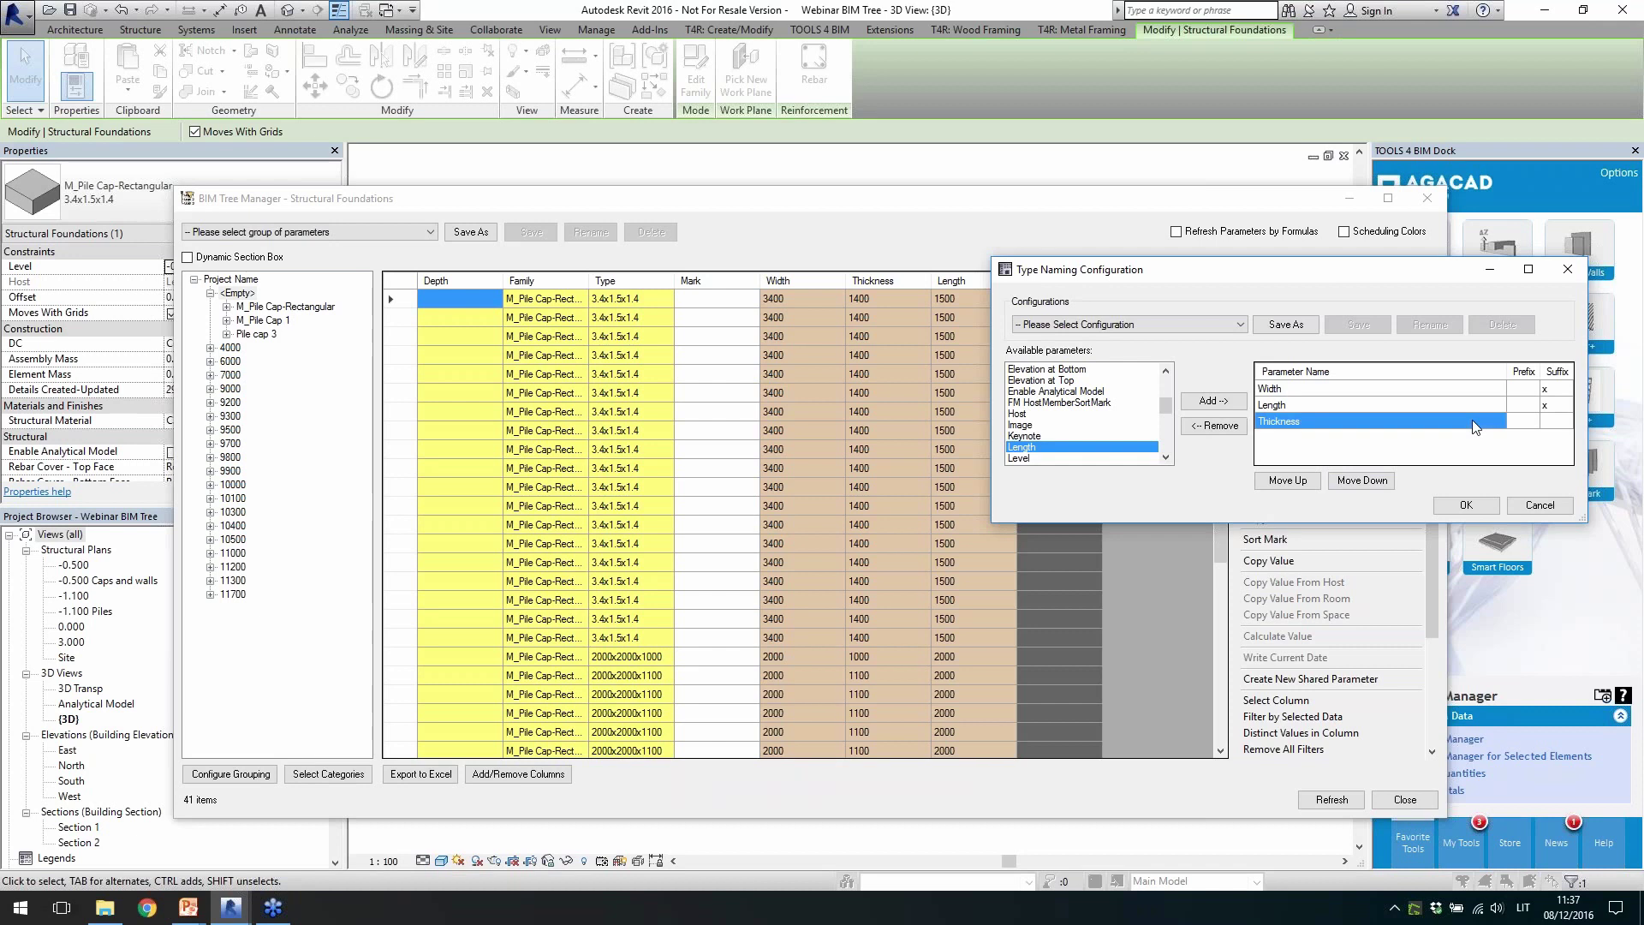
left_click(1466, 505)
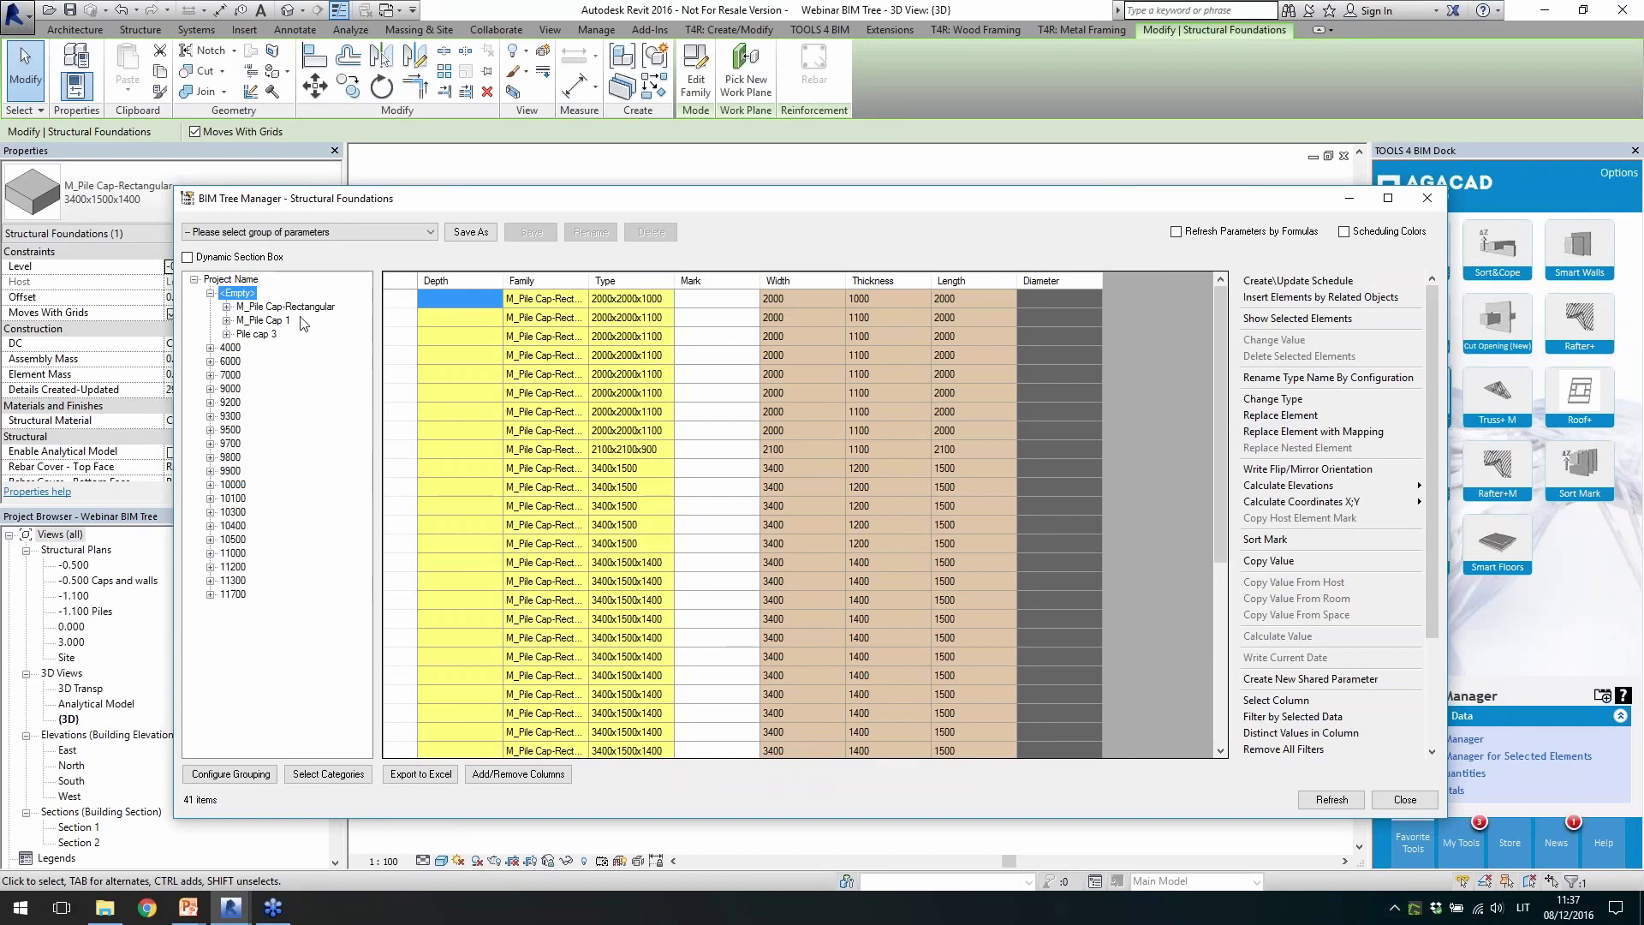
Expand M_Pile Cap-Rectangular under the <Empty> depth group to check its renamed types
left_click(271, 308)
left_click(227, 307)
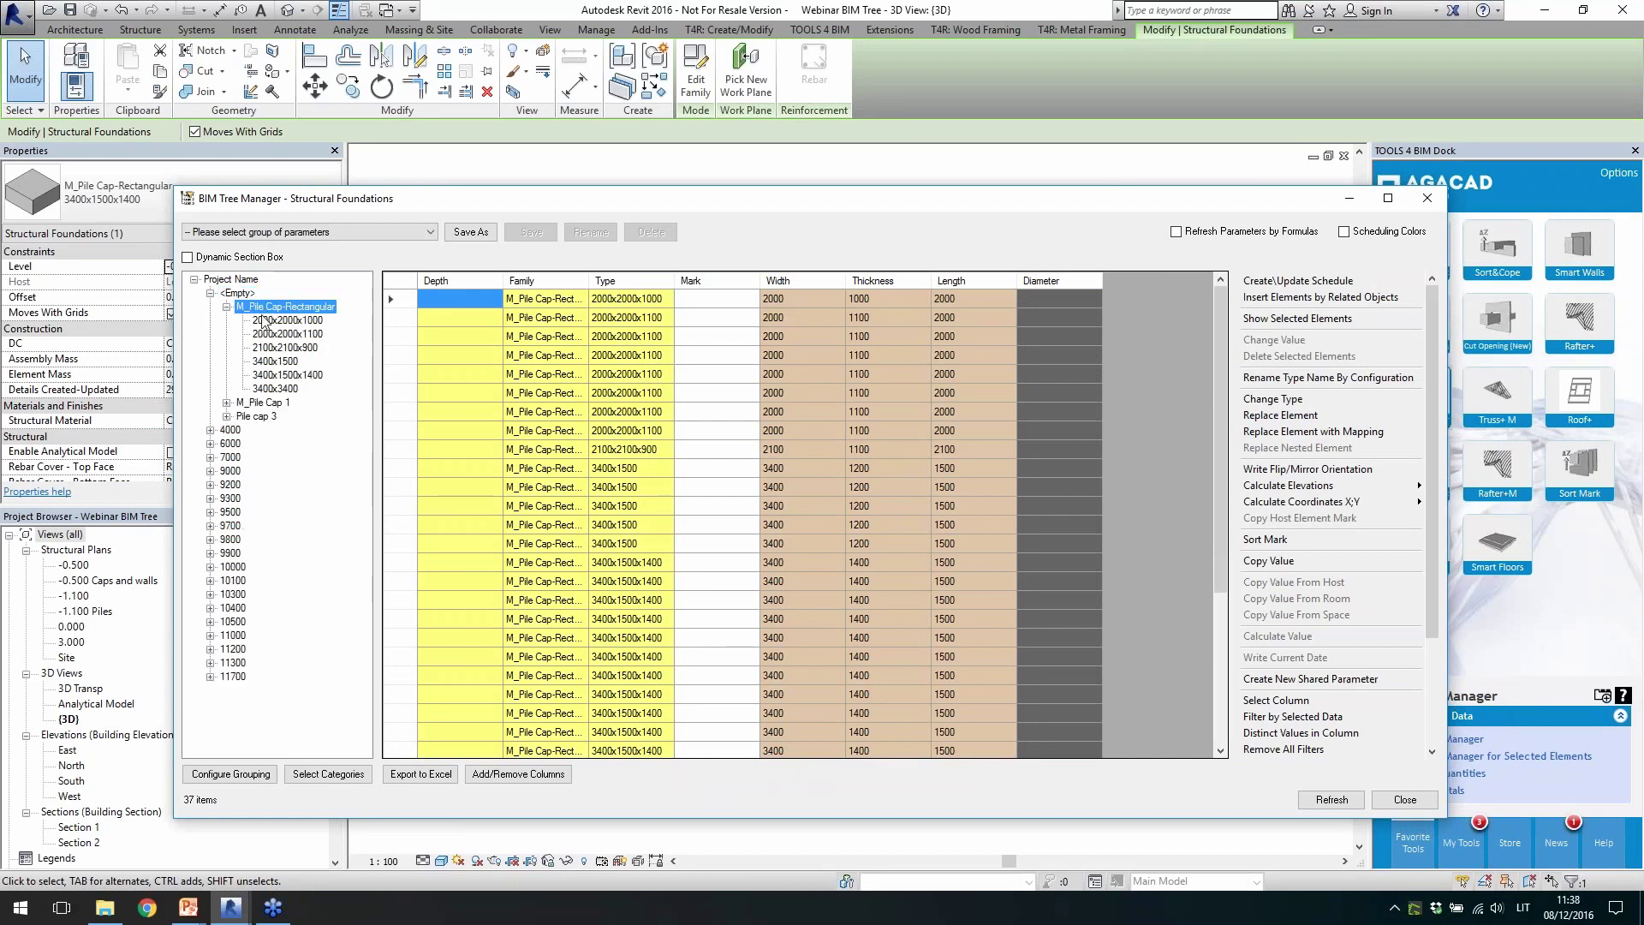
Compare the types of M_Pile Cap-Rectangular and M_Pile Cap 1 under the <Empty> depth group, and collapse both families
left_click(287, 335)
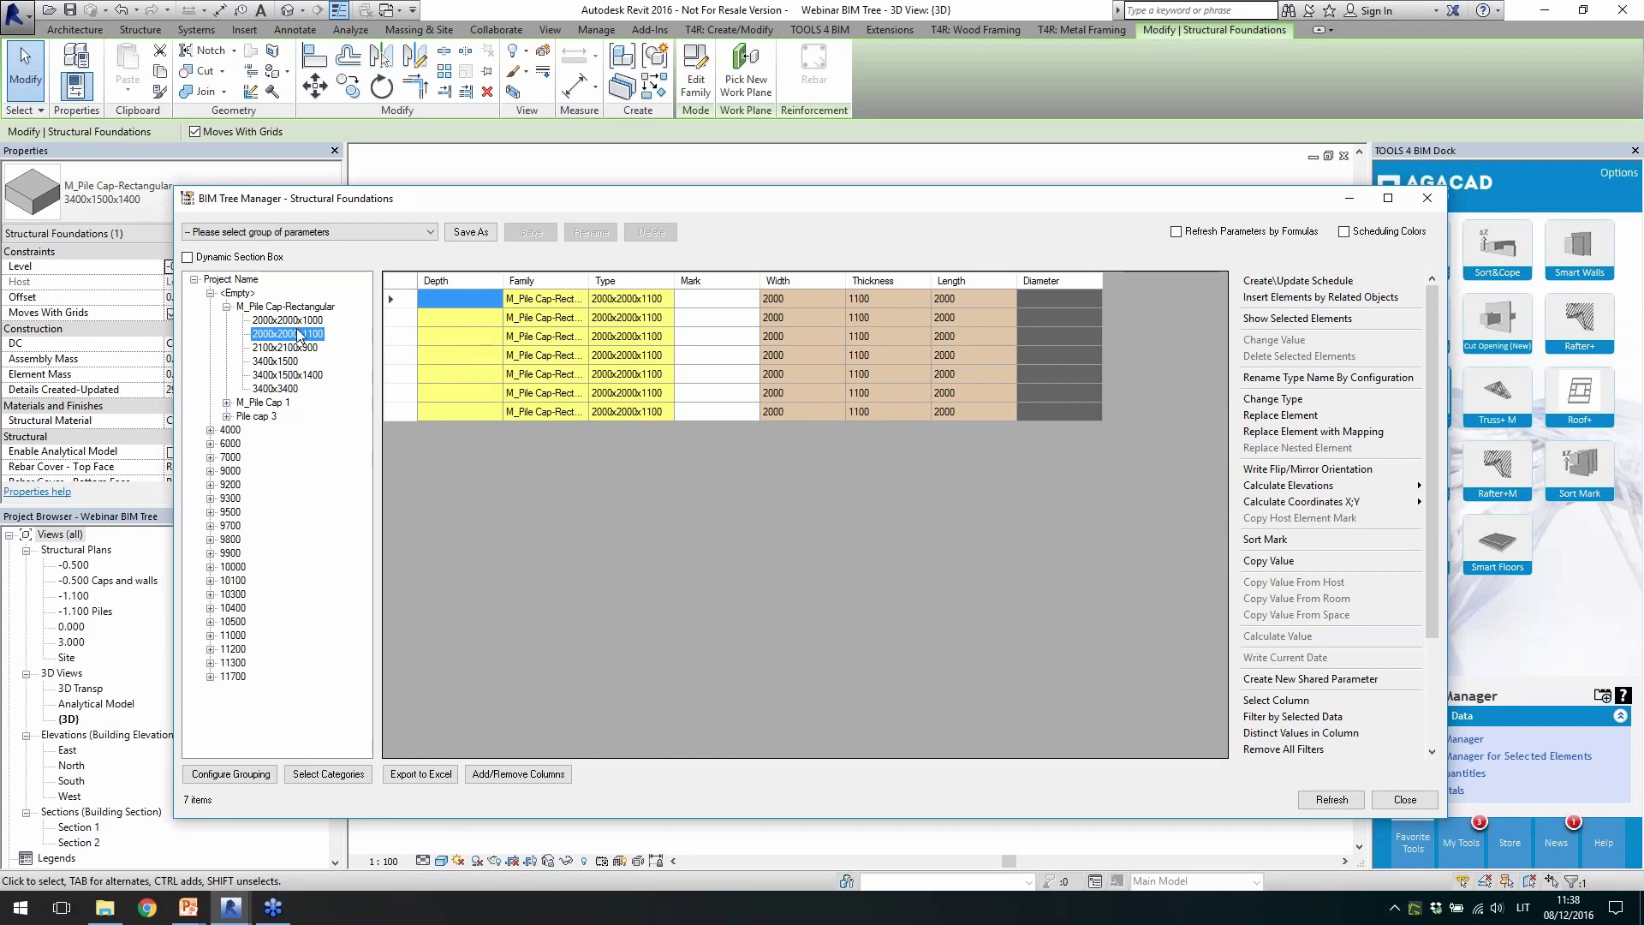
left_click(286, 307)
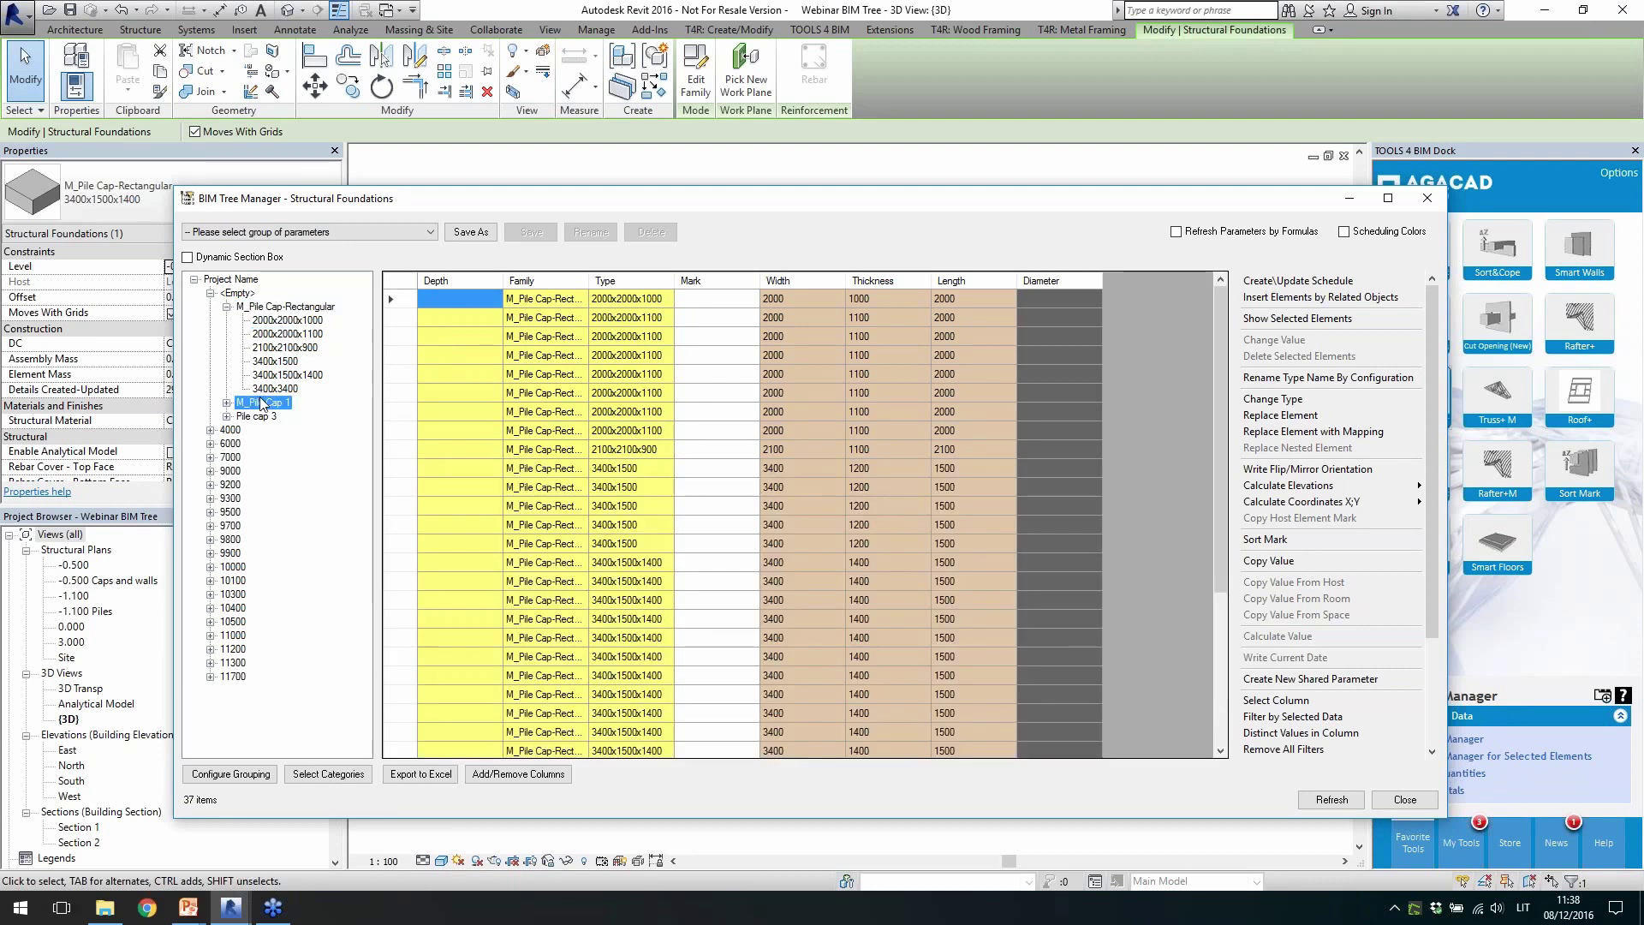
left_click(263, 403)
left_click(227, 402)
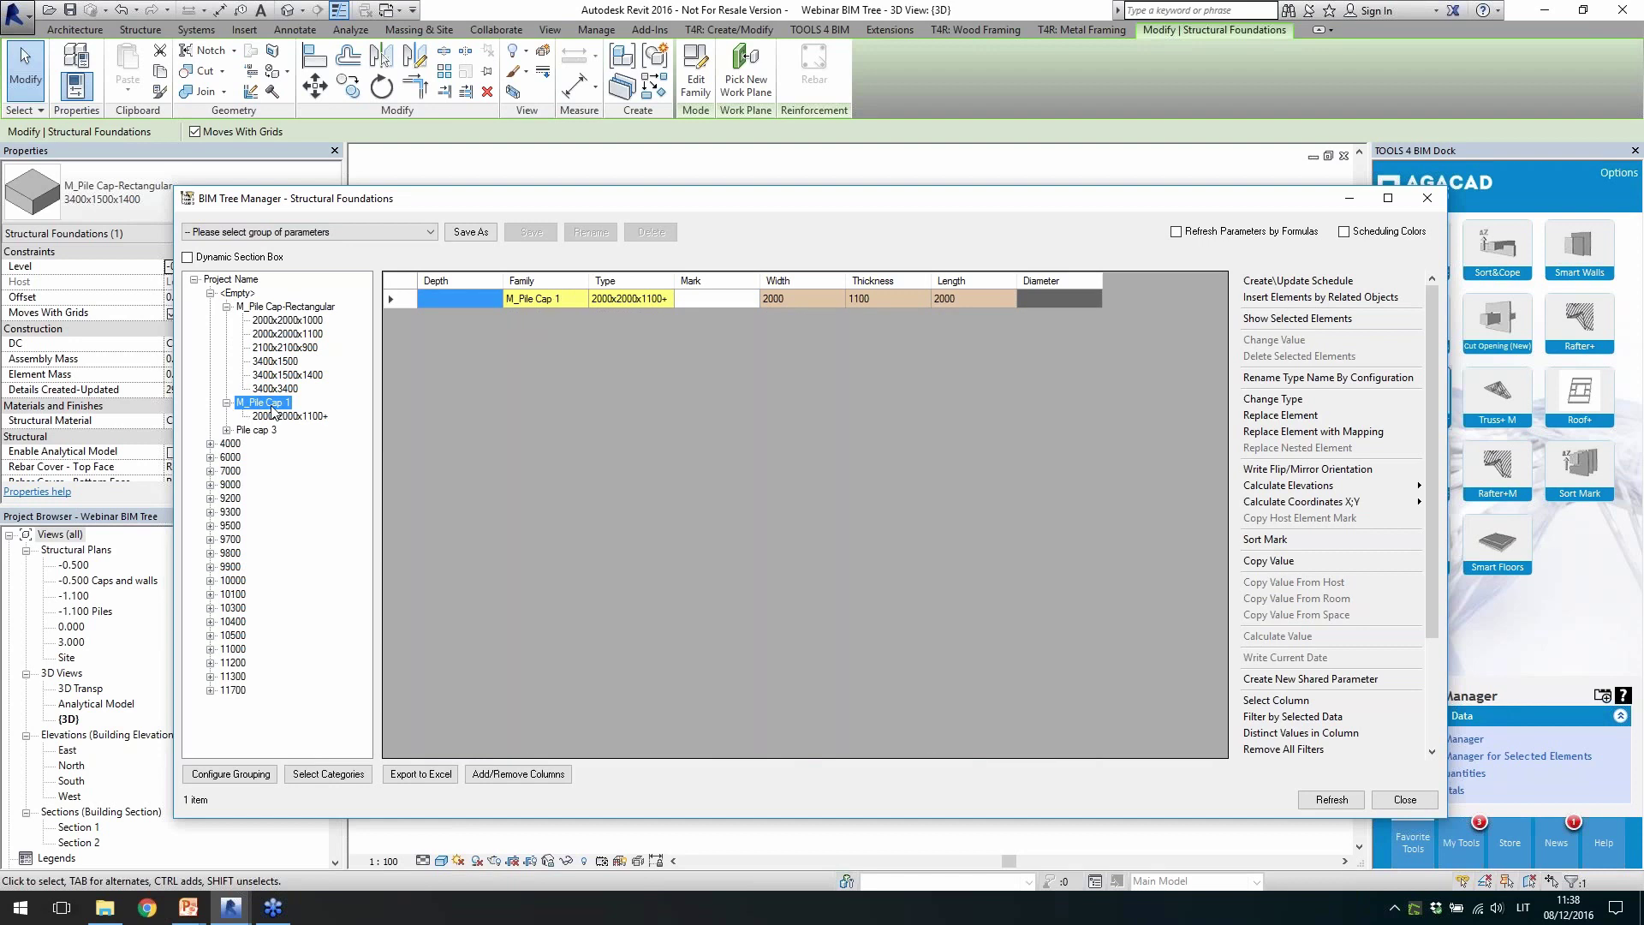
left_click(276, 308)
left_click(227, 402)
left_click(227, 307)
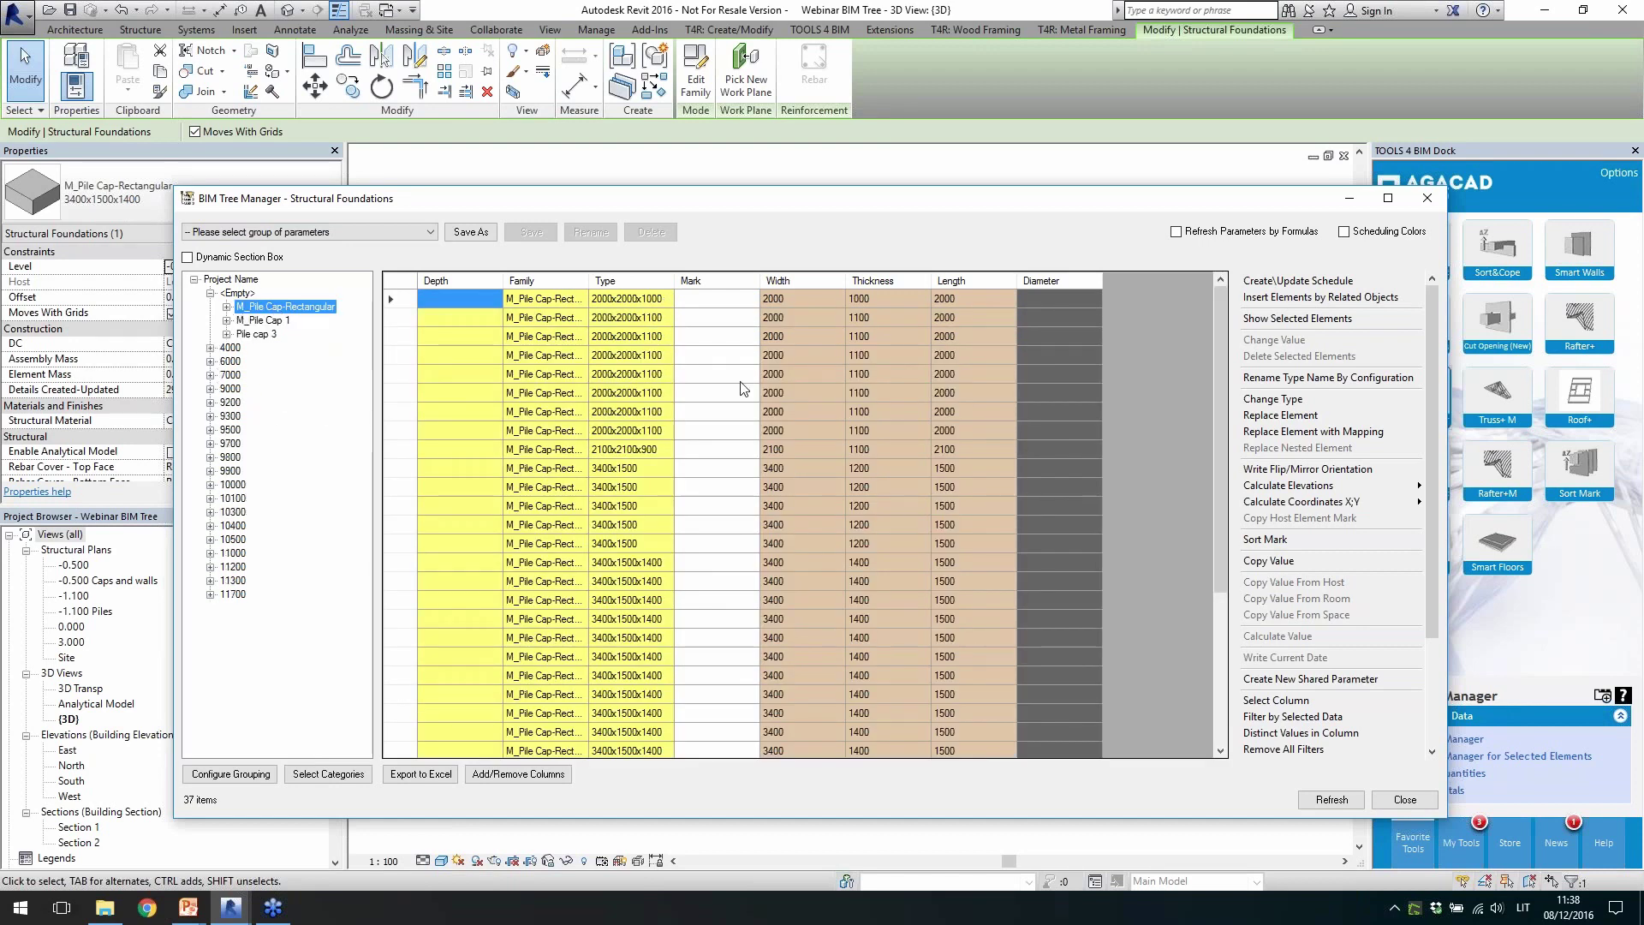
Start Sort Mark for the M_Pile Cap-Rectangular elements, writing to the Mark parameter, and look through the available grouping parameters
scroll(741, 435, "down", 5)
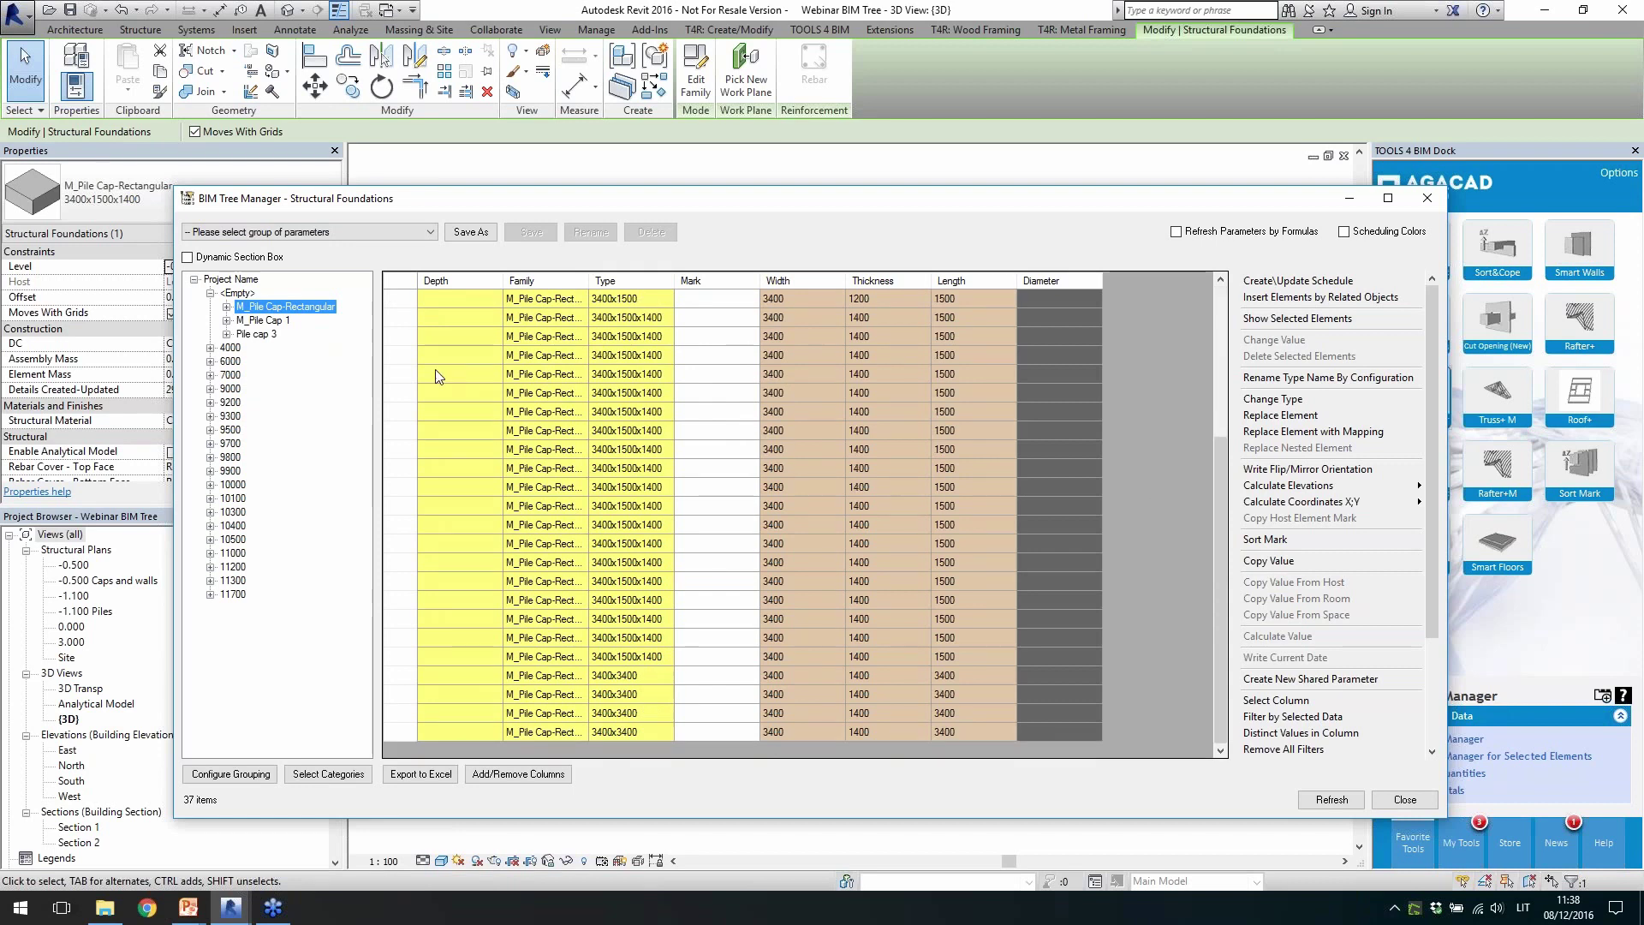
left_click(1276, 539)
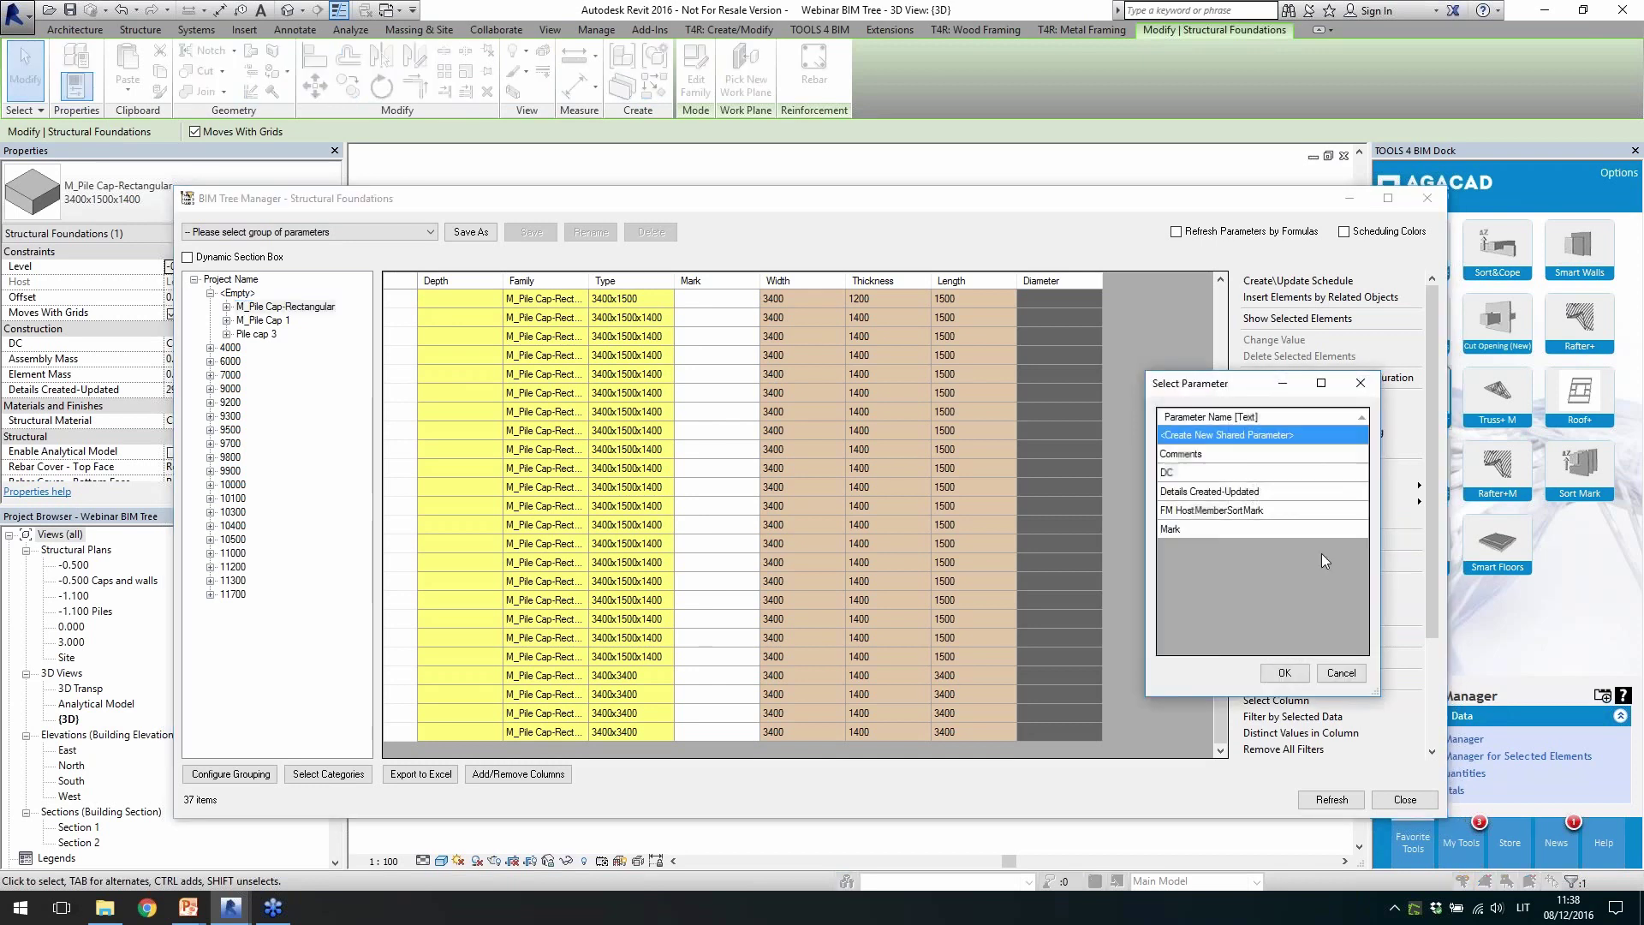
left_click(1256, 530)
left_click(1285, 673)
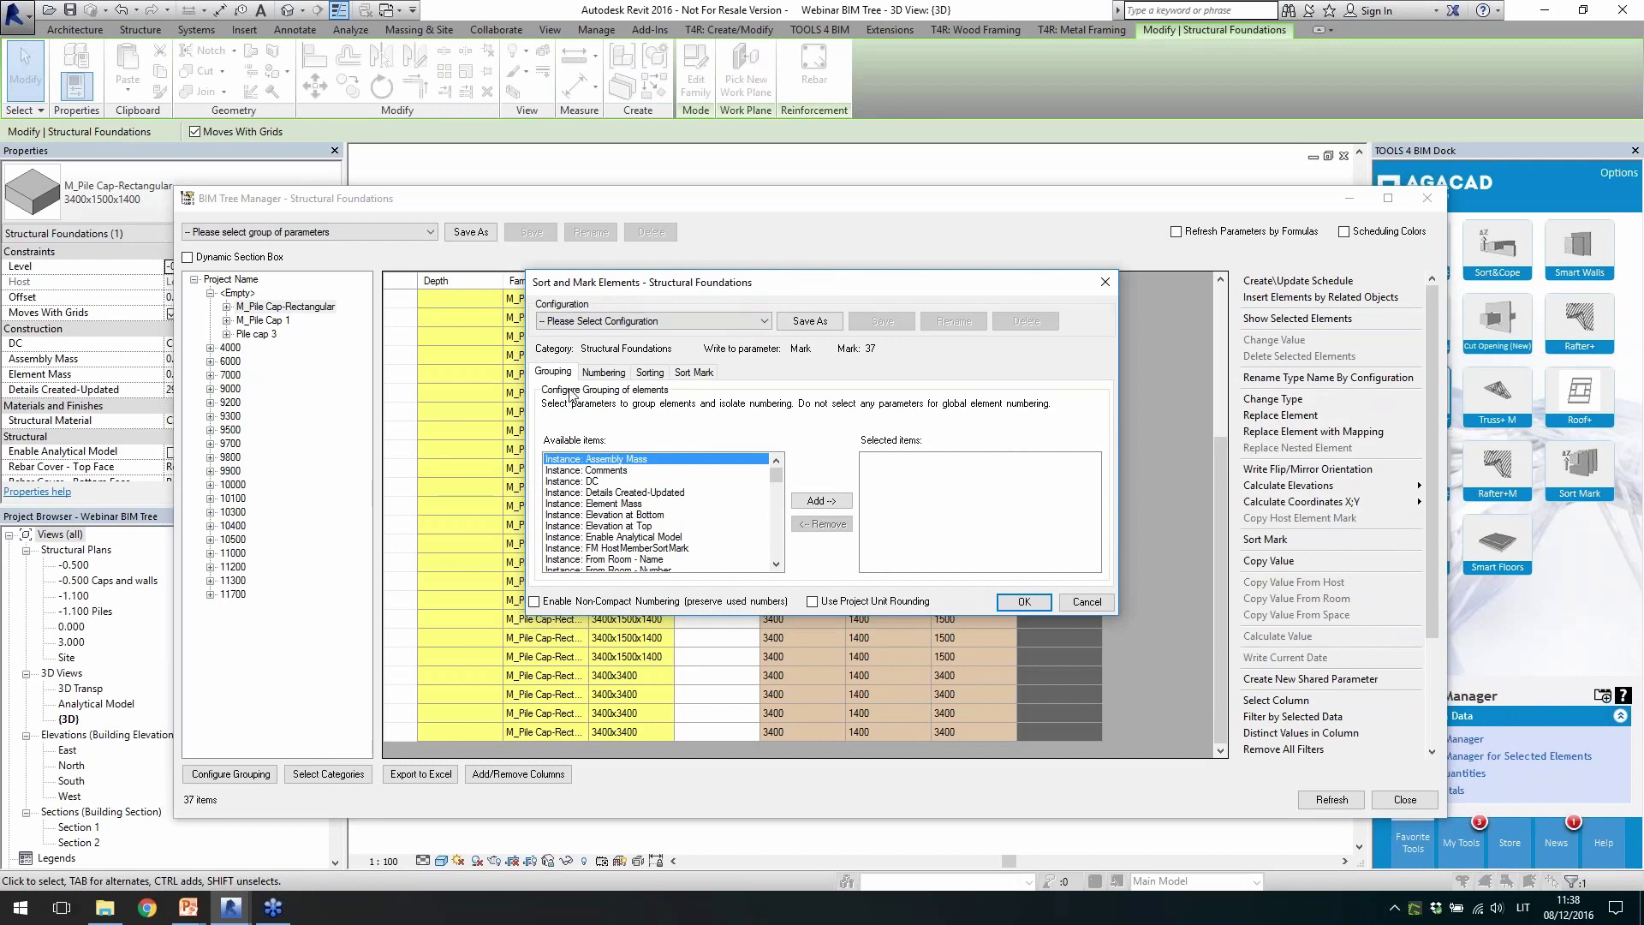
left_click(610, 526)
scroll(613, 539, "down", 5)
scroll(613, 545, "down", 4)
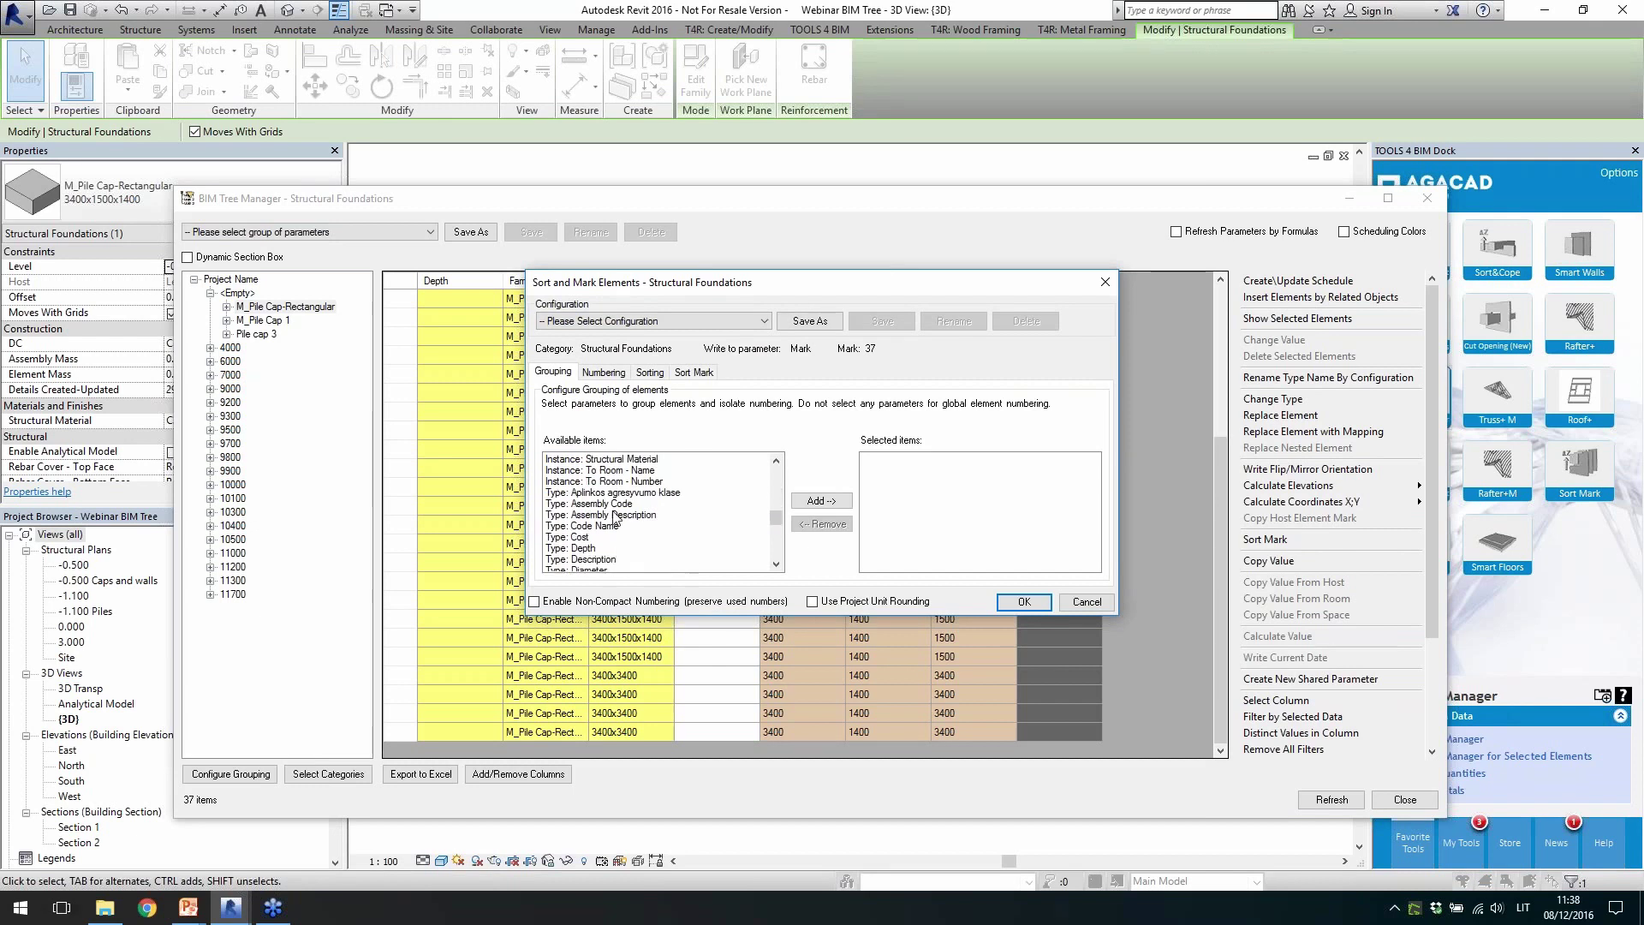
left_click(608, 462)
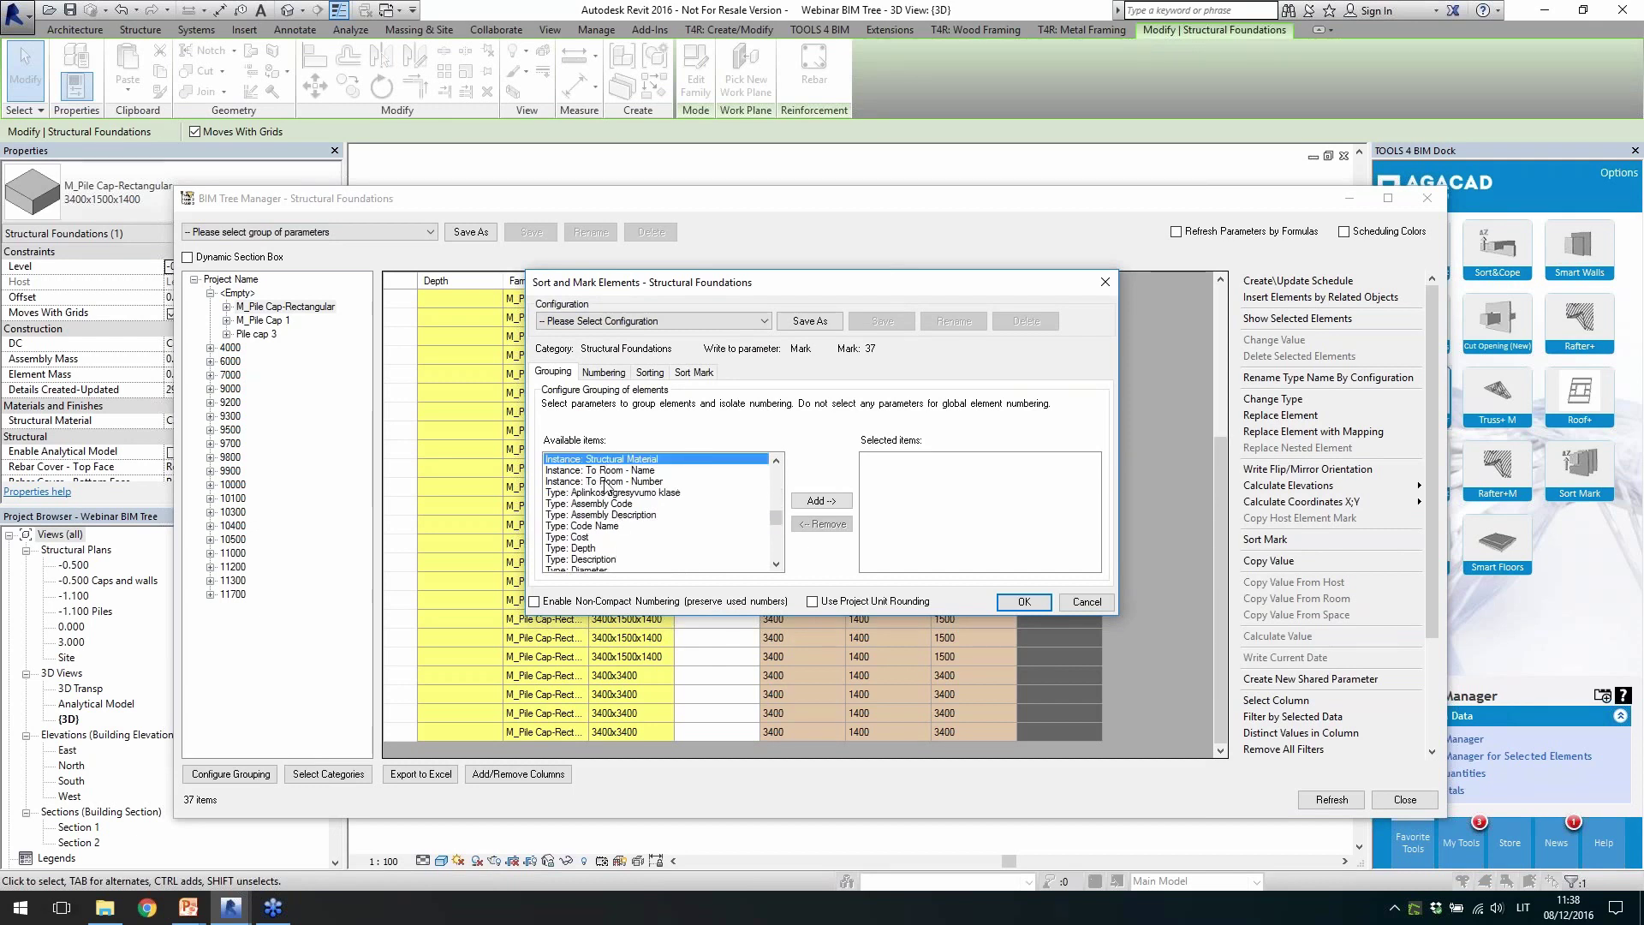
Use the Type Name parameter for the numbering and look through the available sorting parameters
left_click(604, 372)
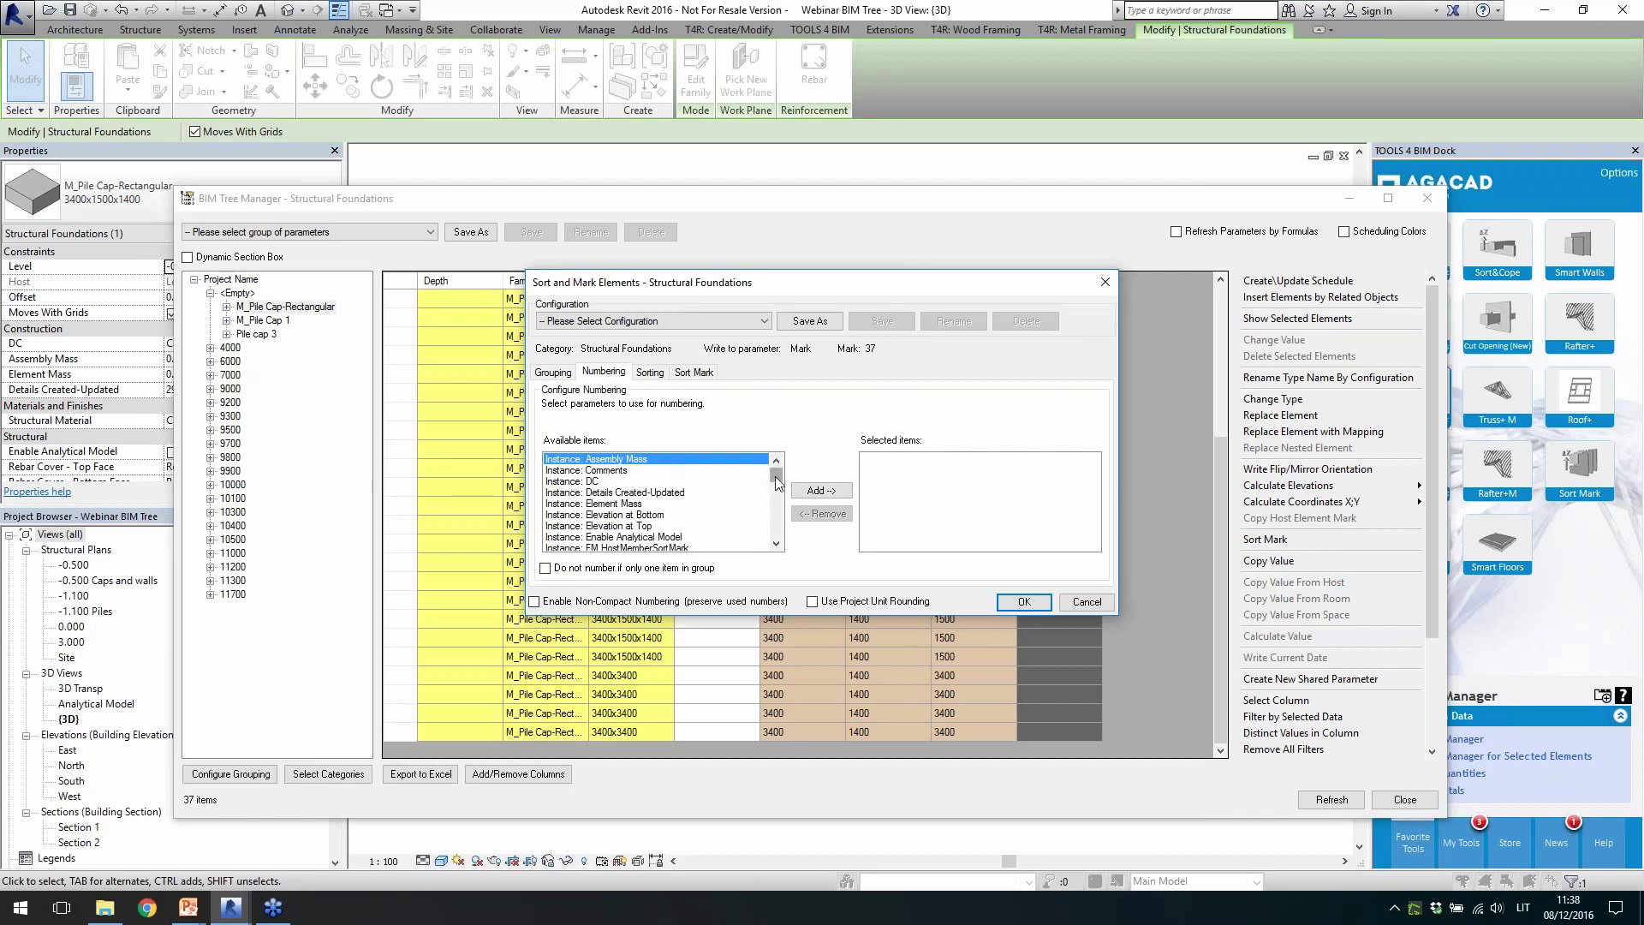
left_click_drag(778, 485, 787, 509)
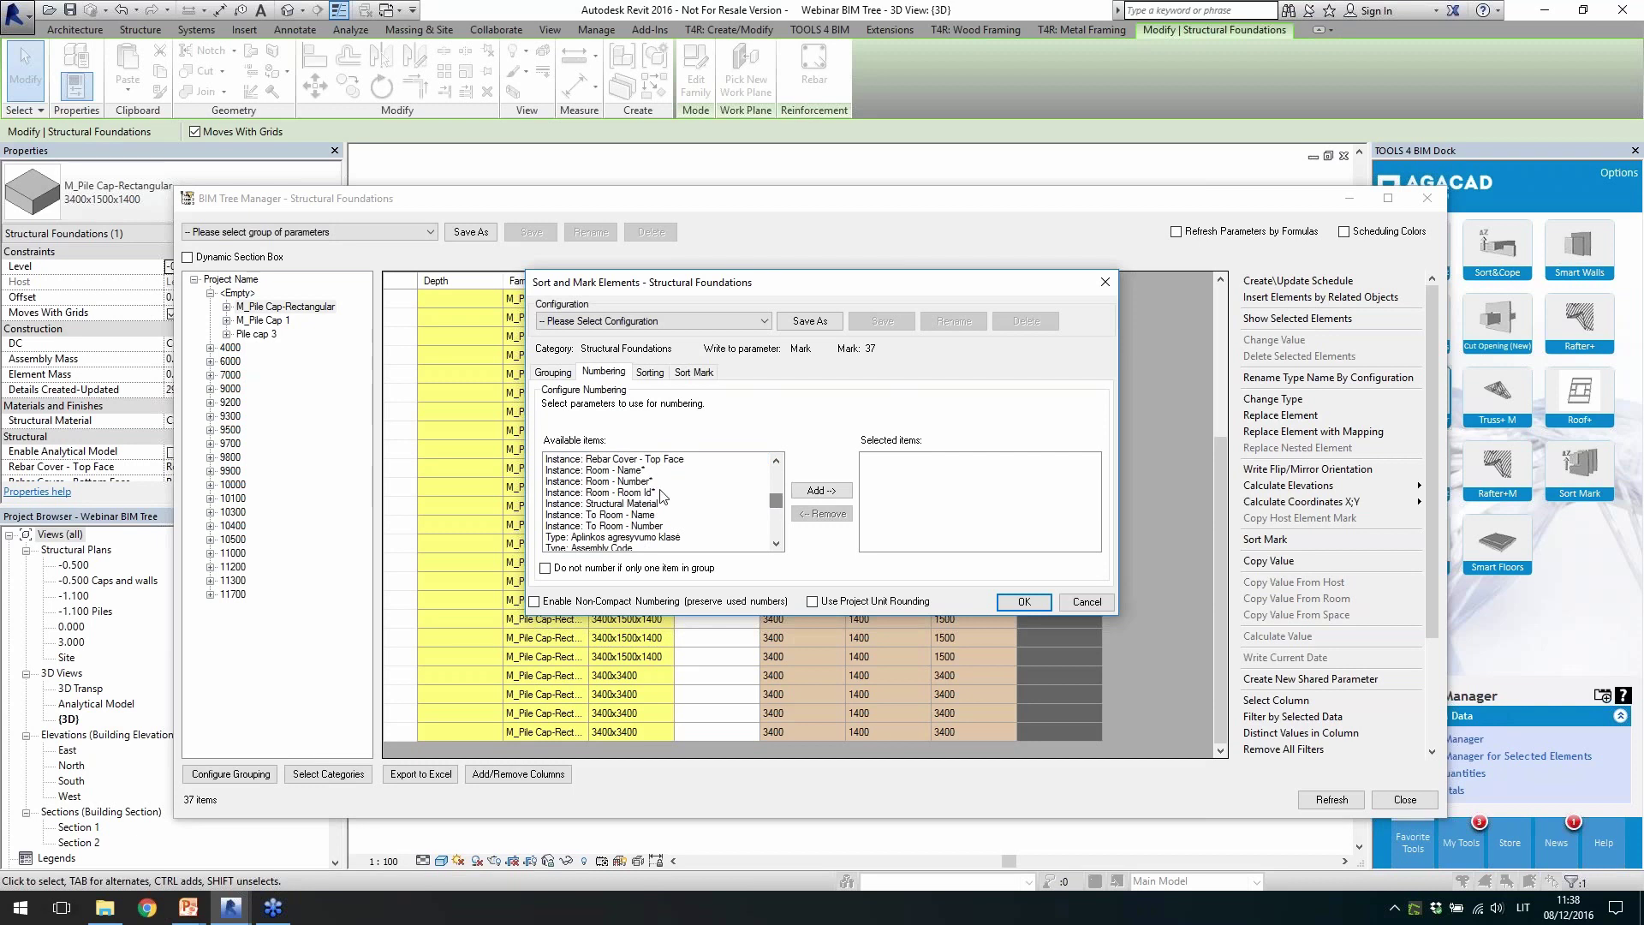
left_click(631, 505)
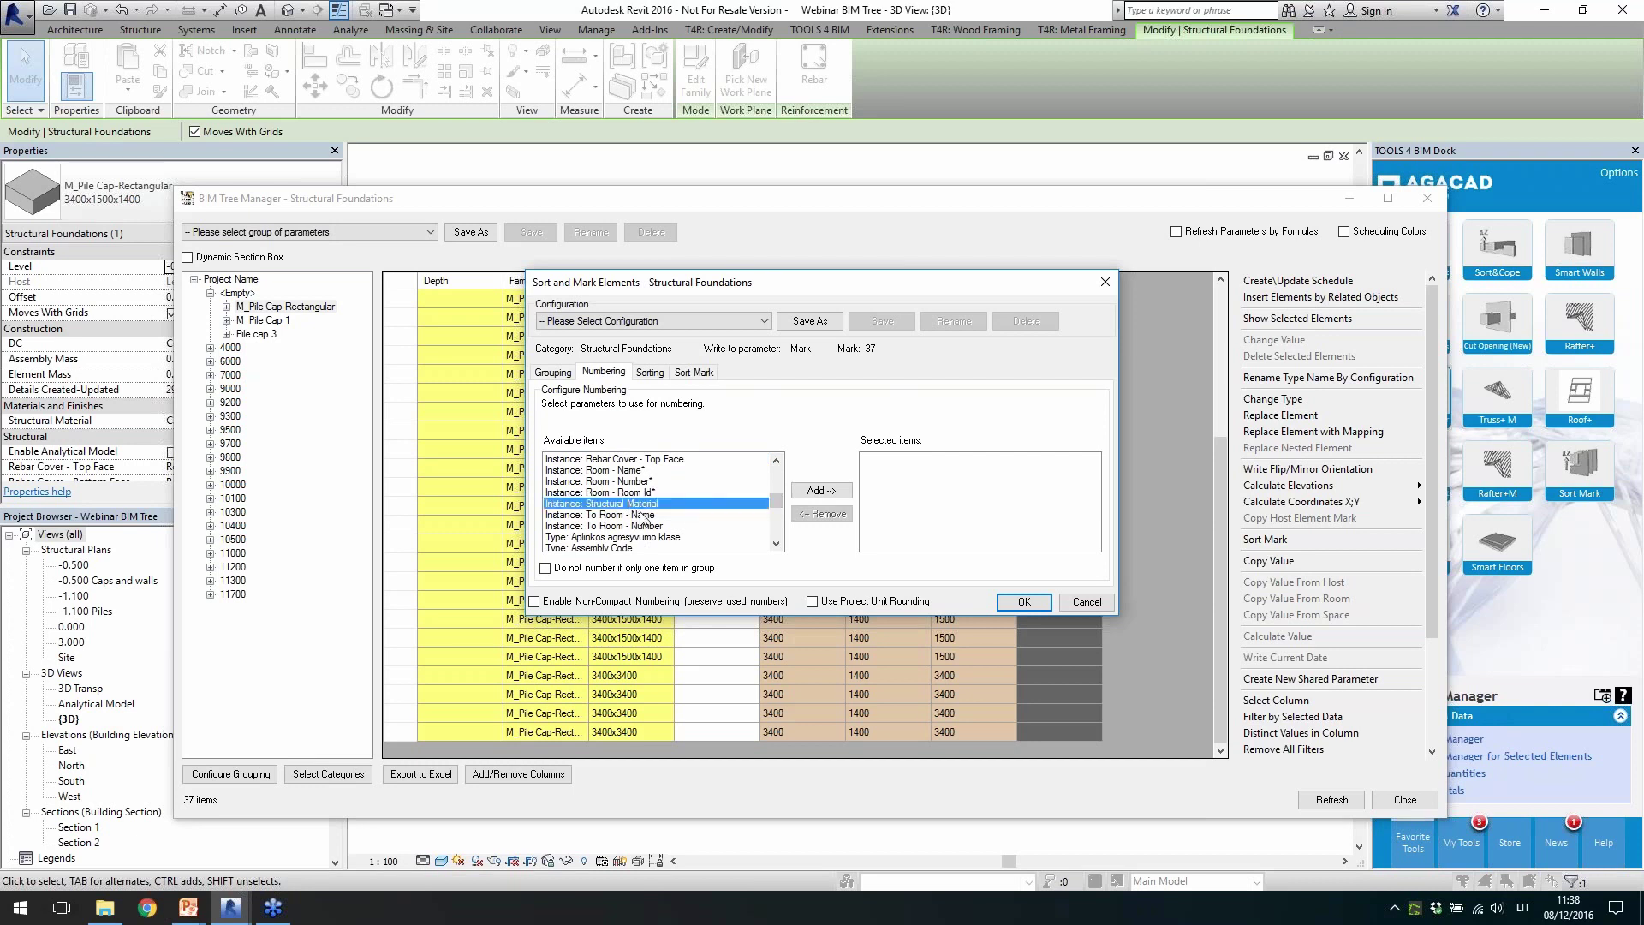
left_click_drag(779, 504, 780, 528)
left_click(589, 493)
left_click(587, 505)
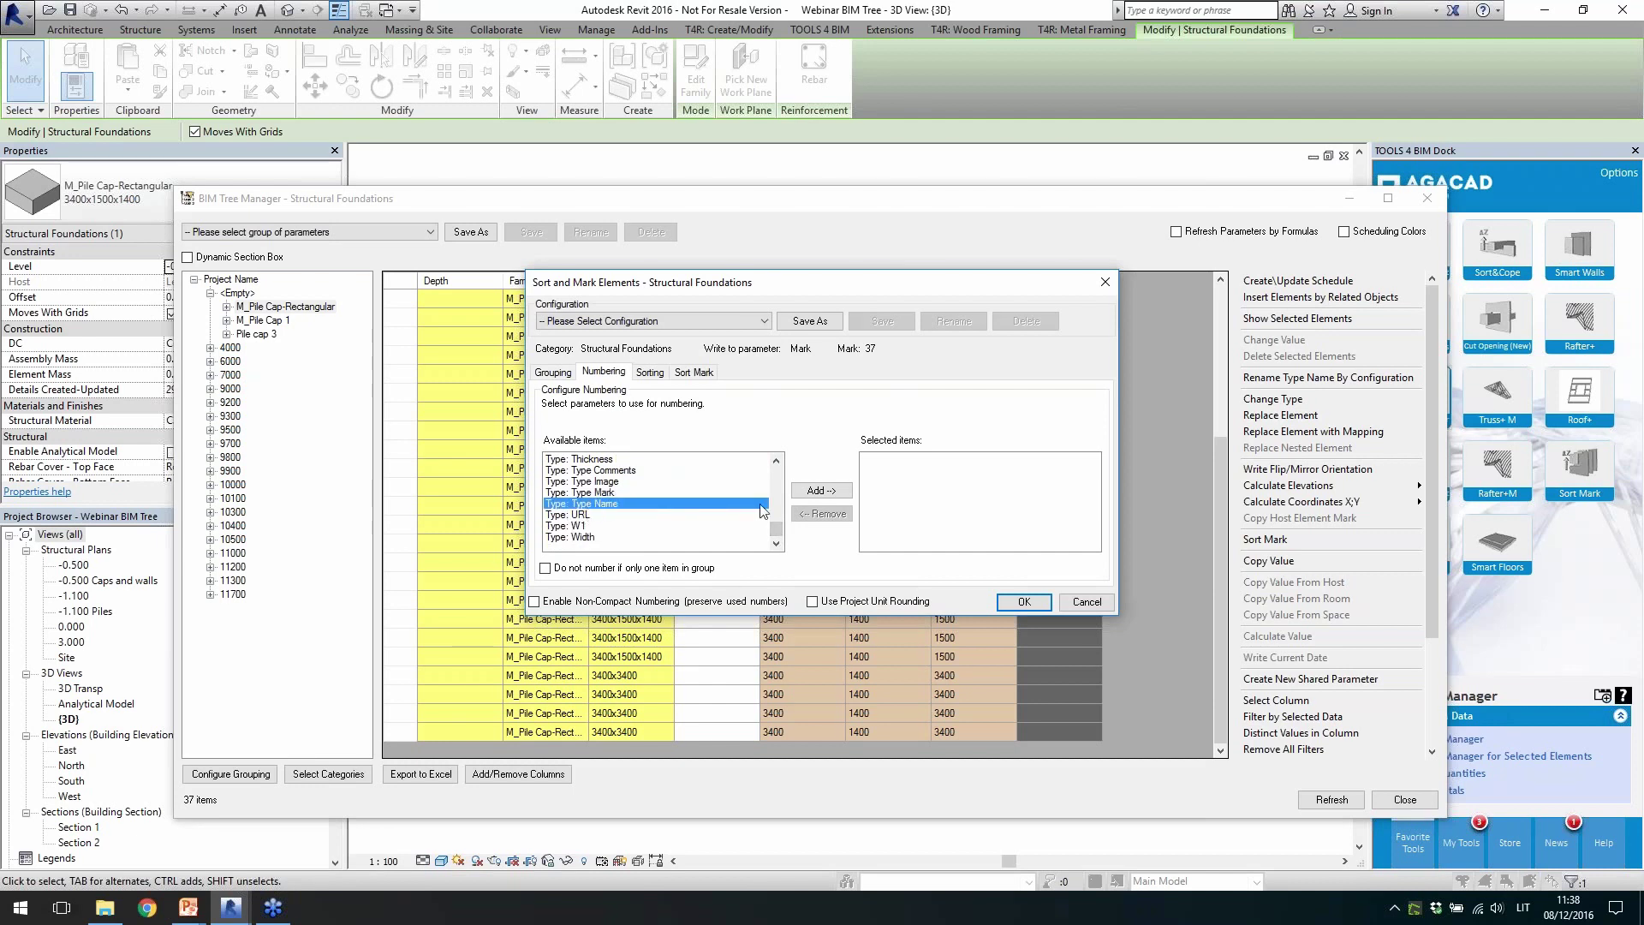
left_click(821, 490)
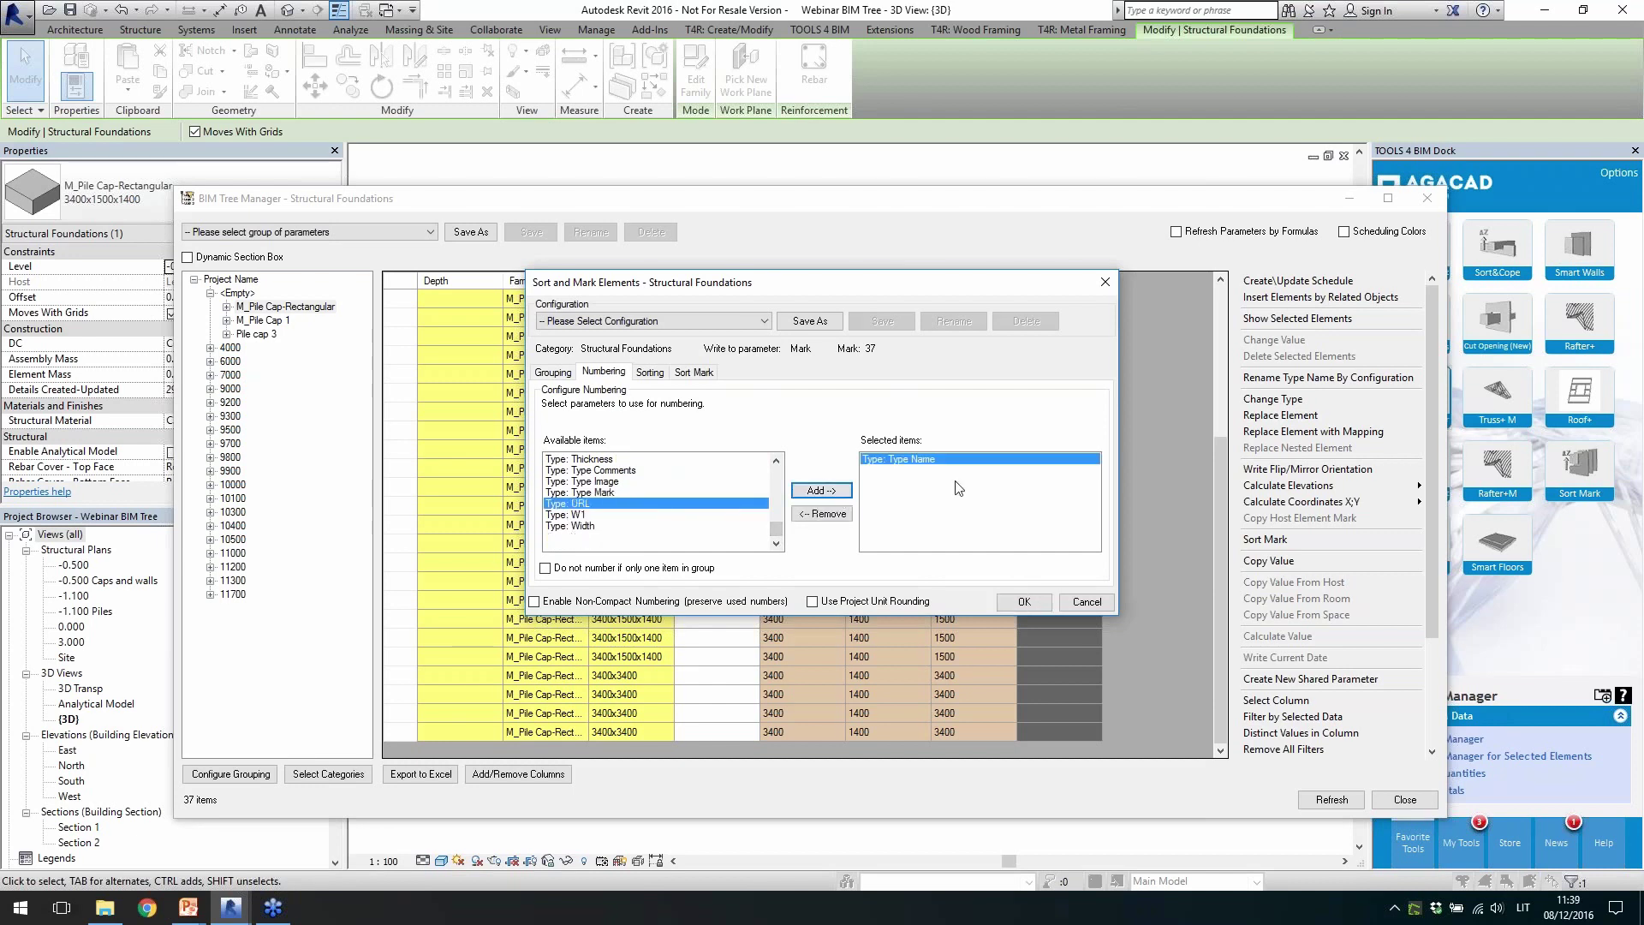
left_click(650, 373)
left_click_drag(777, 469, 773, 524)
scroll(604, 490, "up", 5)
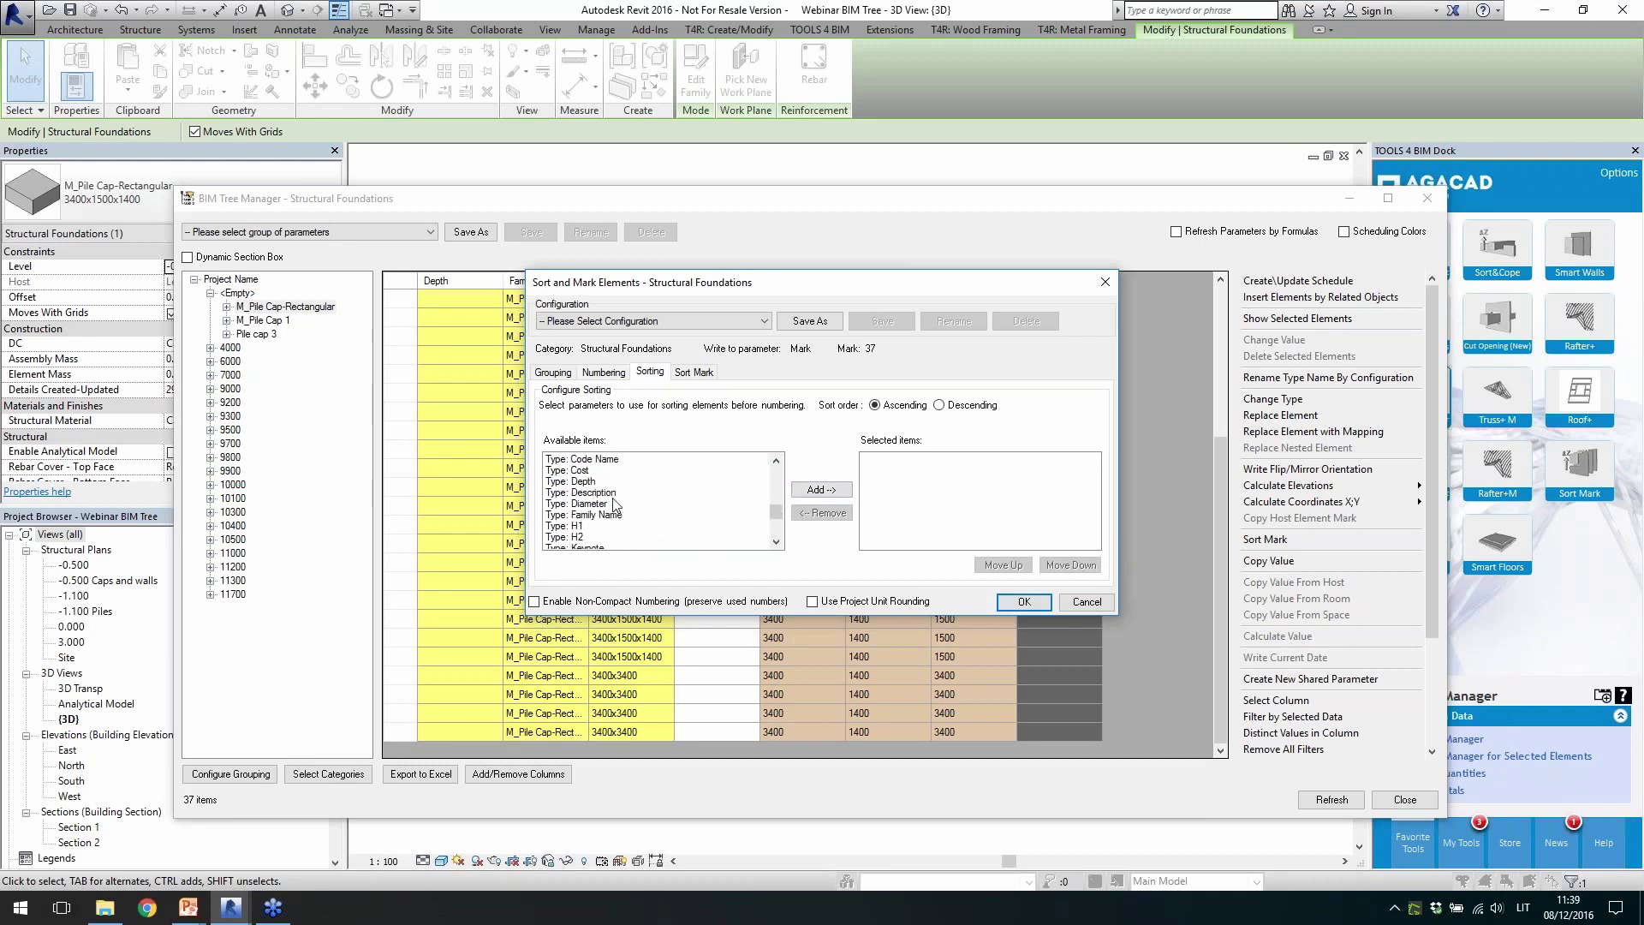
Compose the mark from the calculated Sort Mark Number with prefix "CP-", apply it to the pile caps and review their marks
left_click(694, 371)
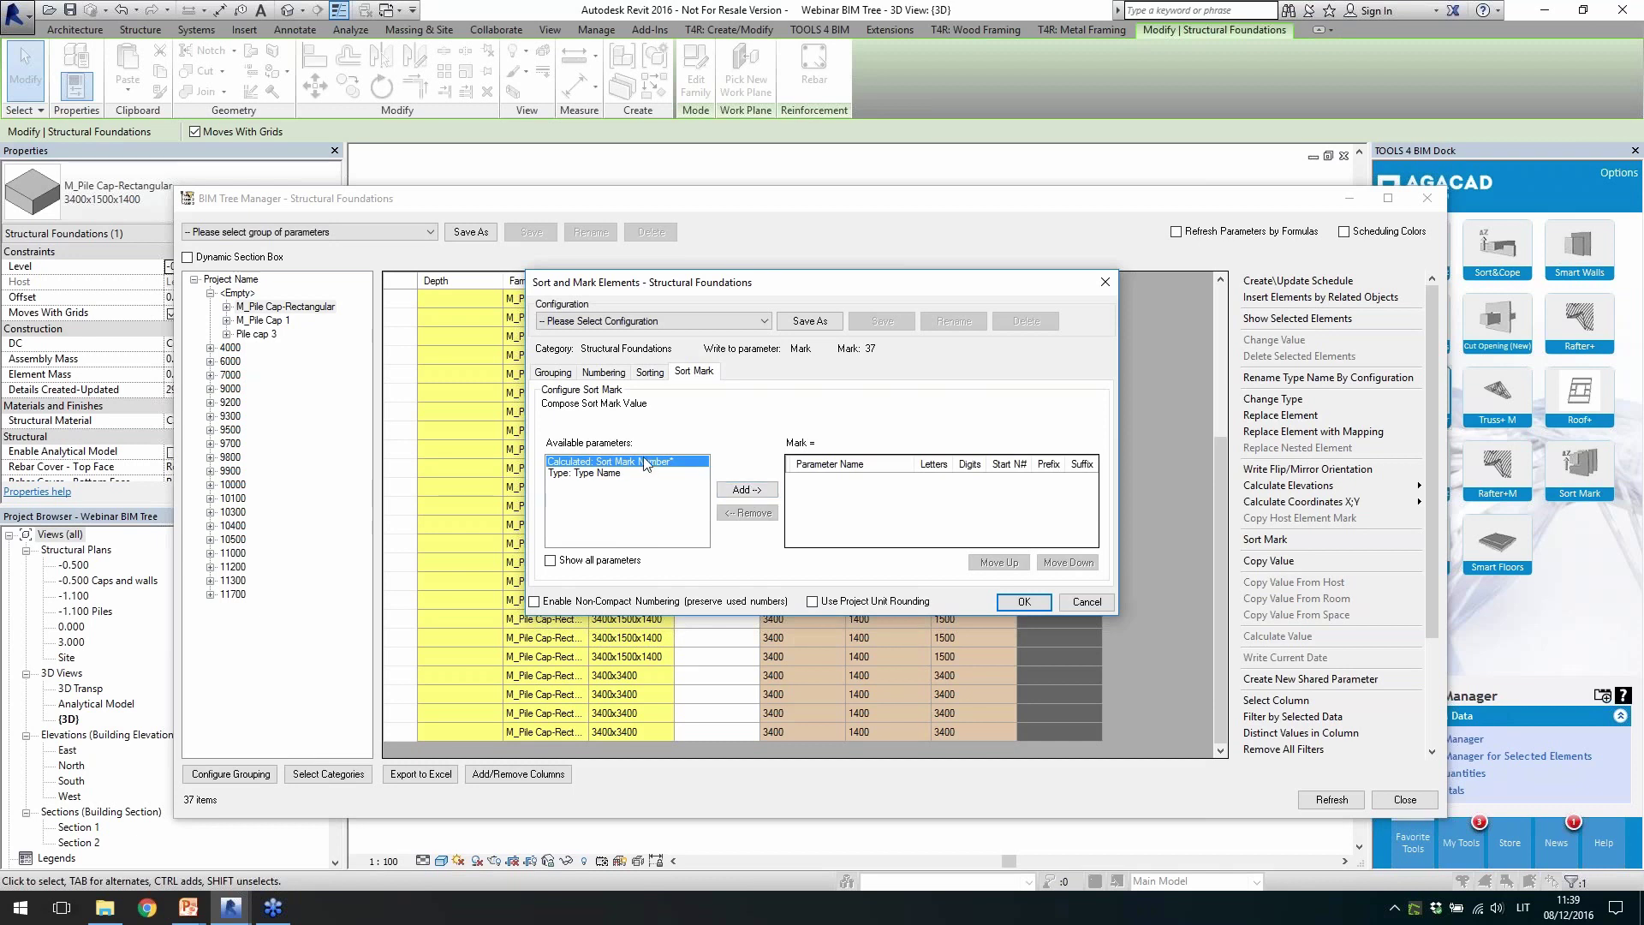
left_click(745, 490)
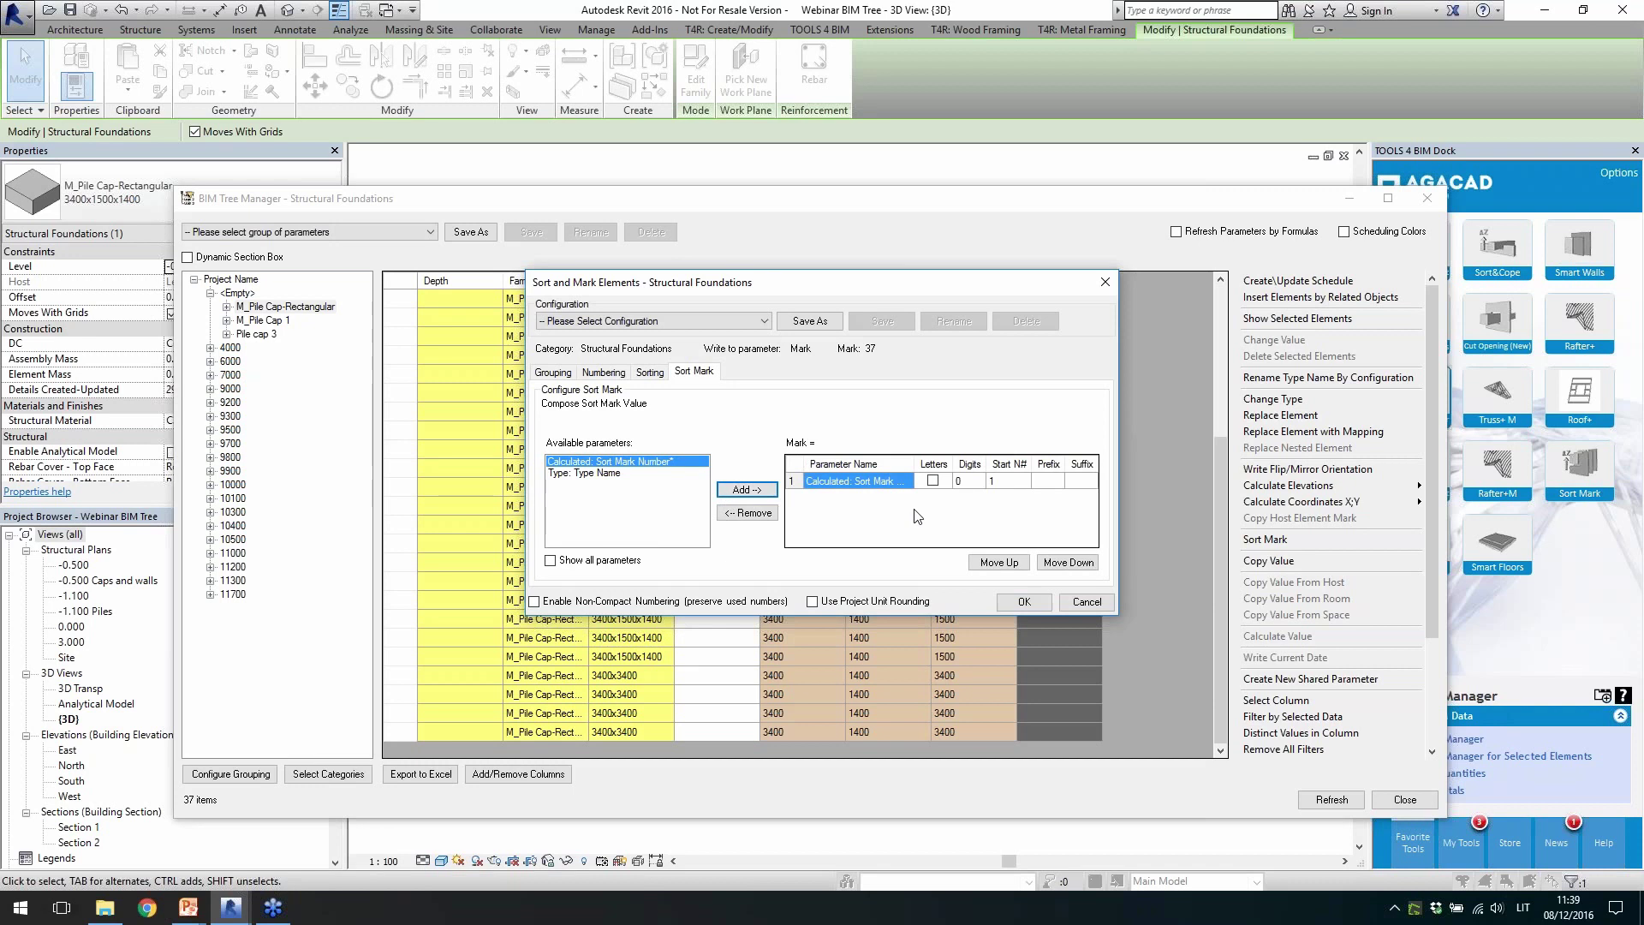
left_click(1042, 482)
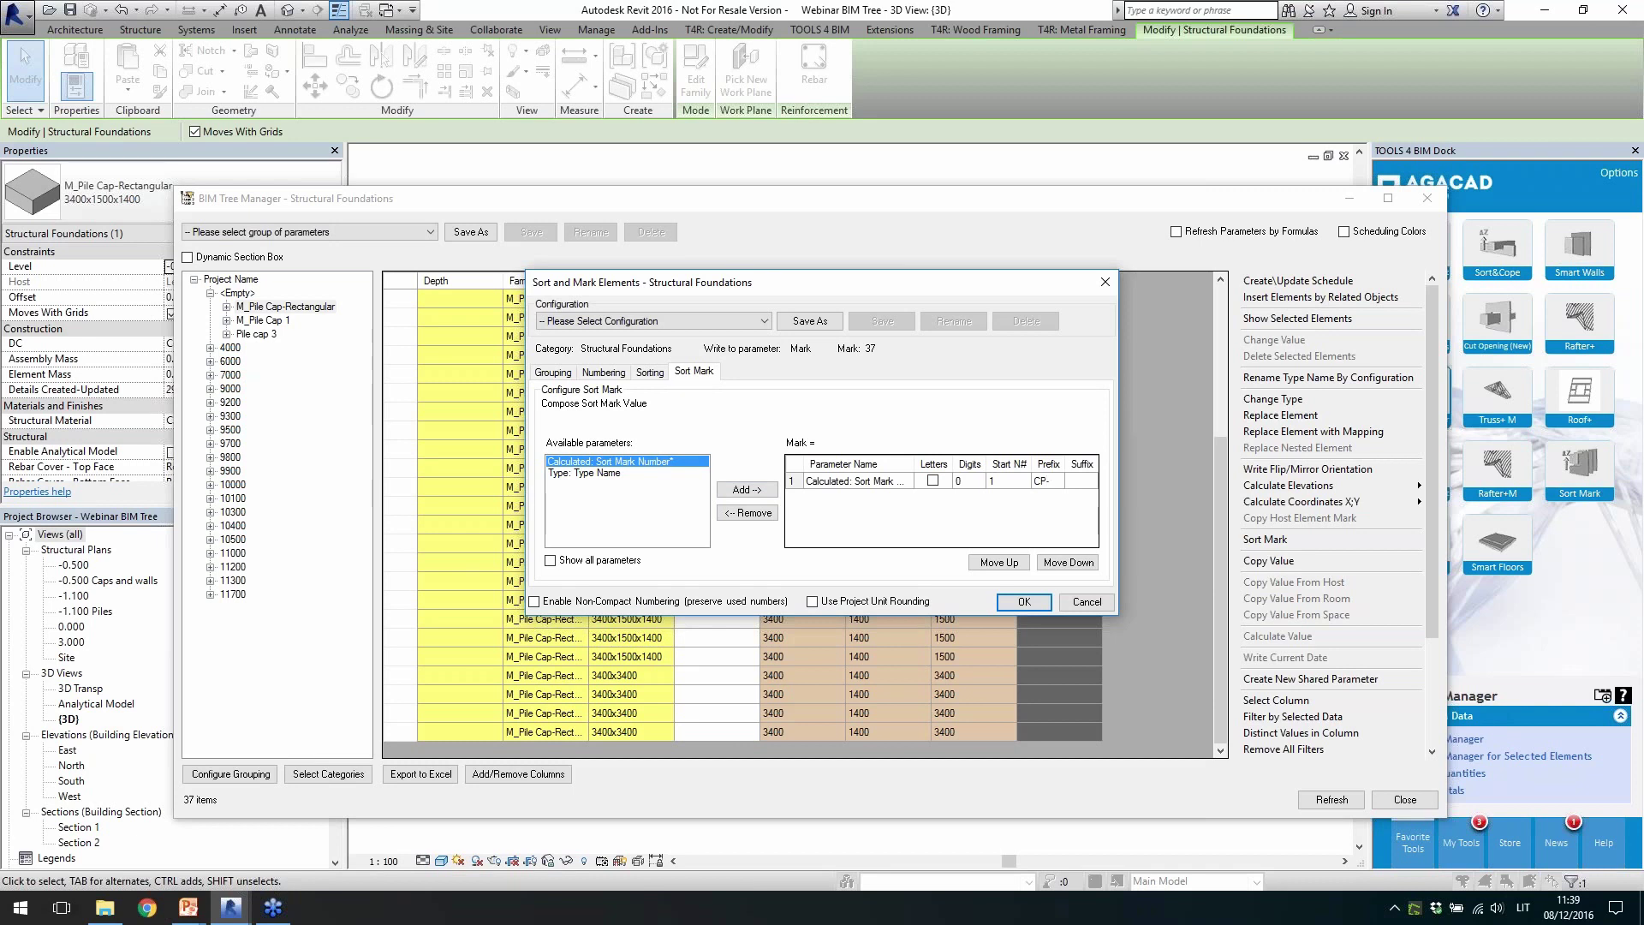
left_click(1024, 602)
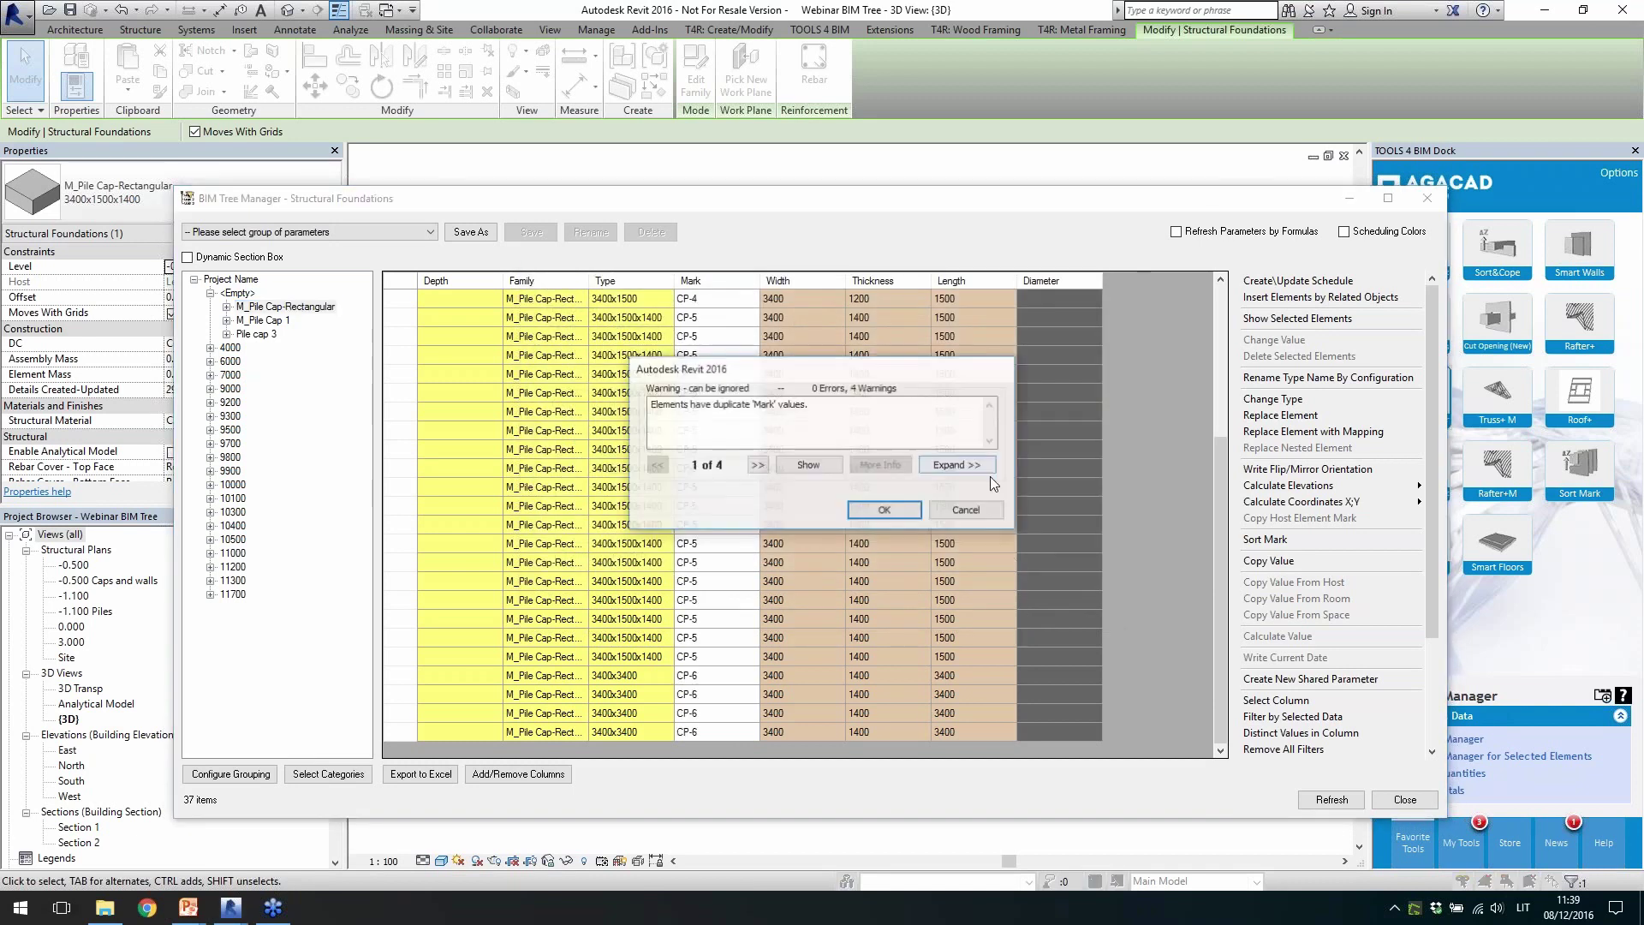
left_click(883, 513)
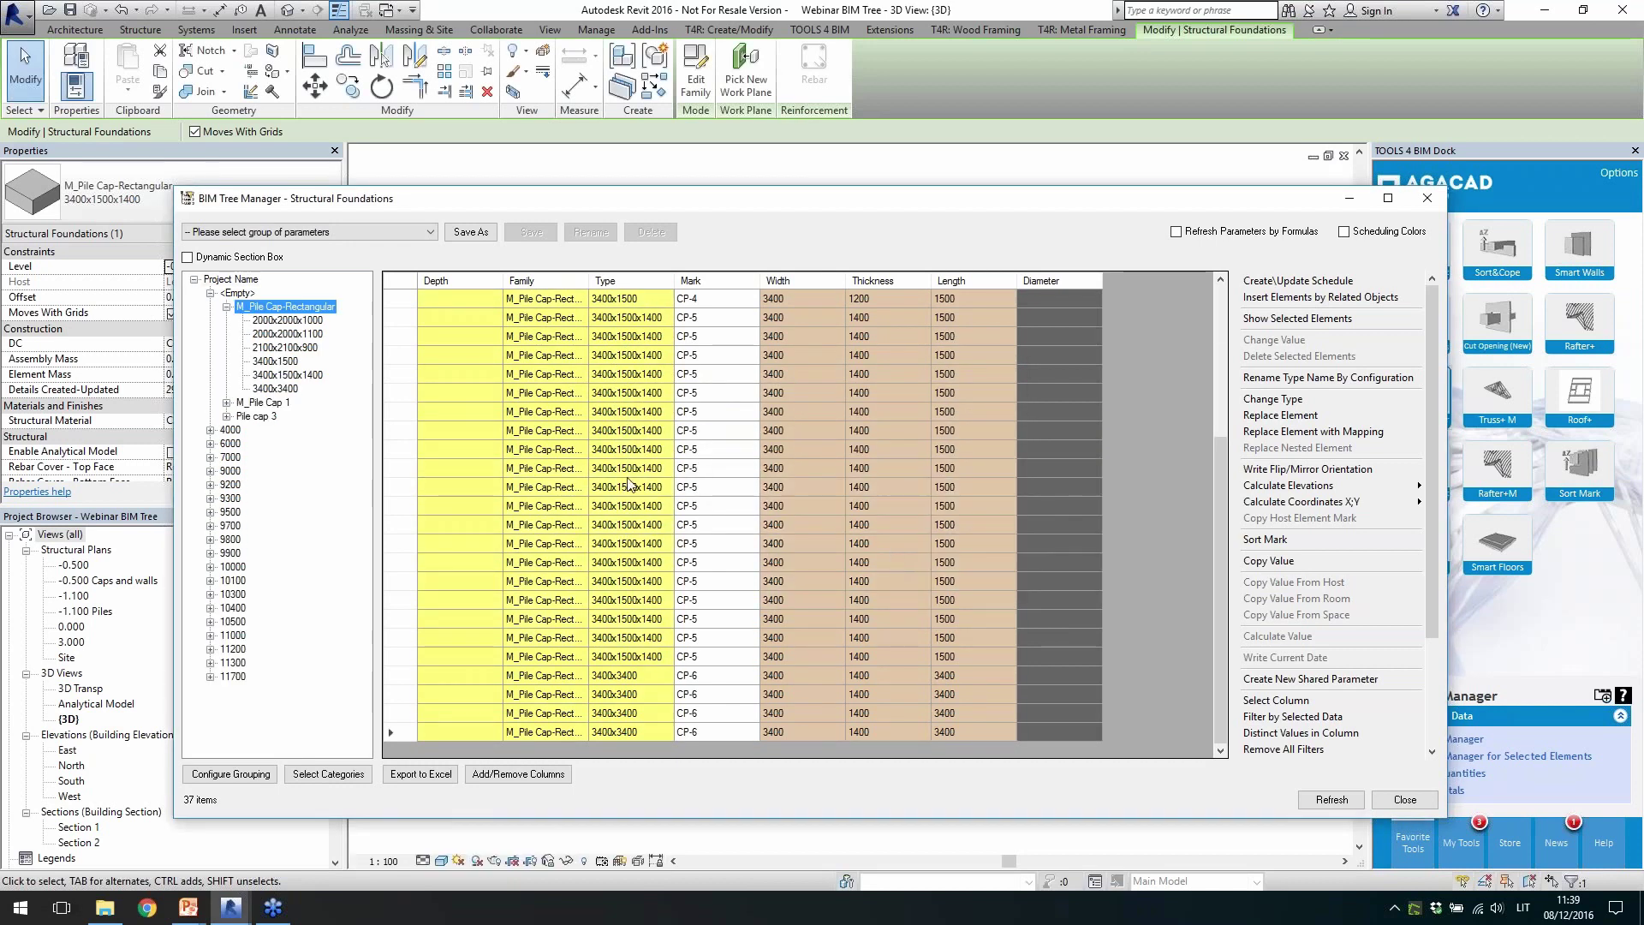
left_click(689, 353)
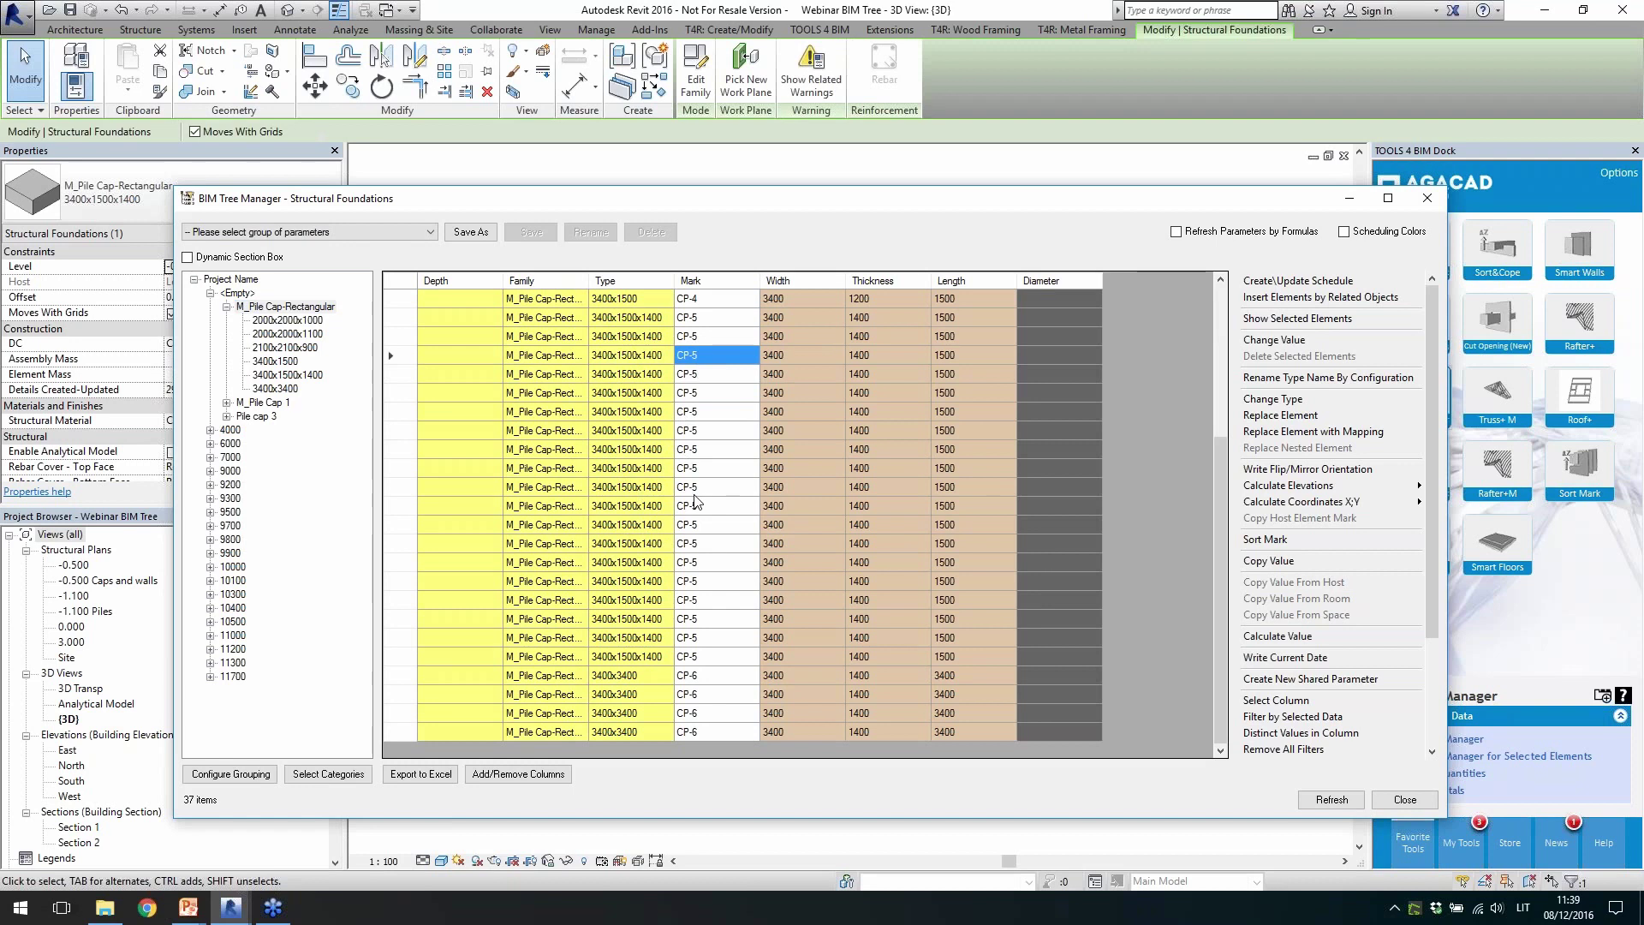
scroll(708, 698, "up", 4)
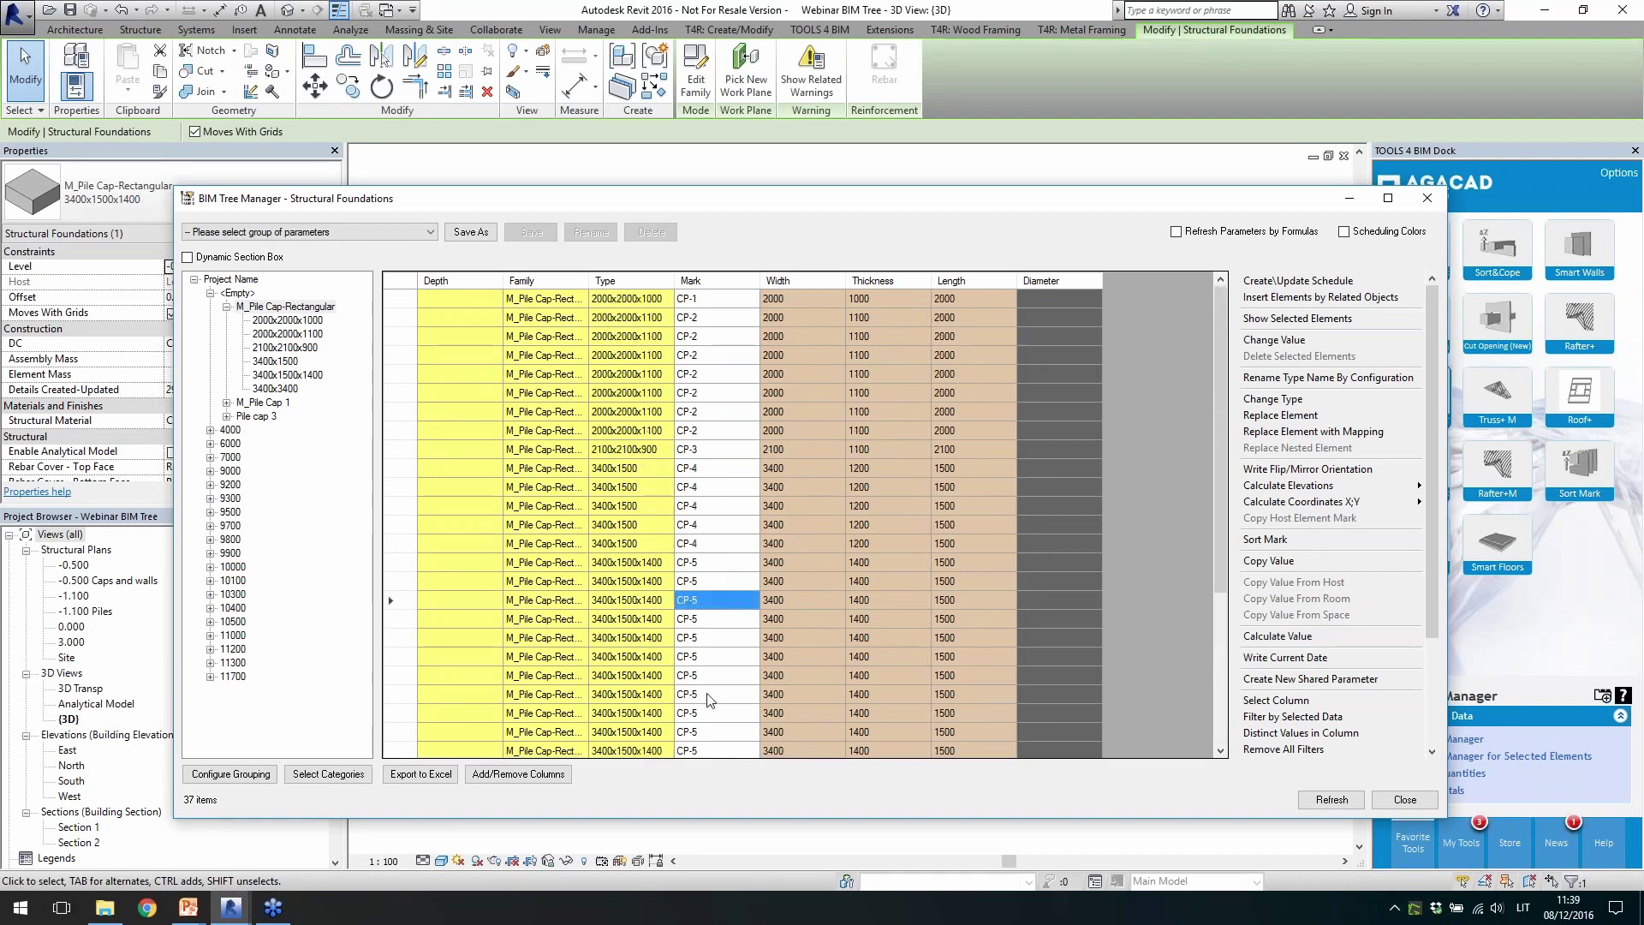
scroll(707, 489, "down", 4)
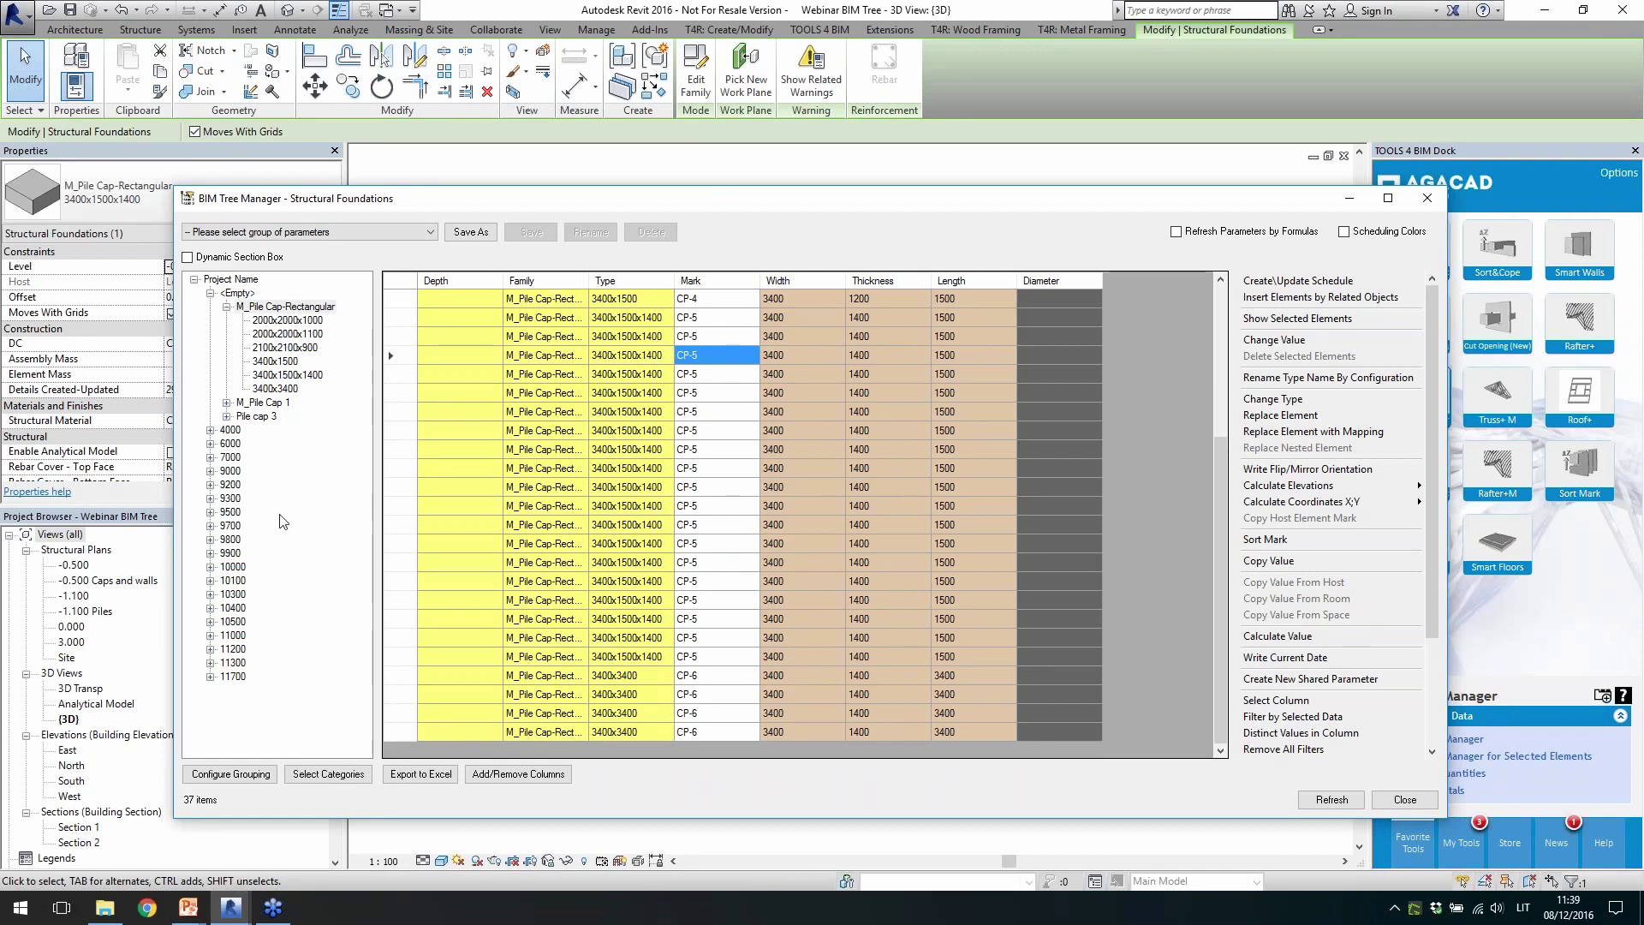
scroll(794, 565, "up", 4)
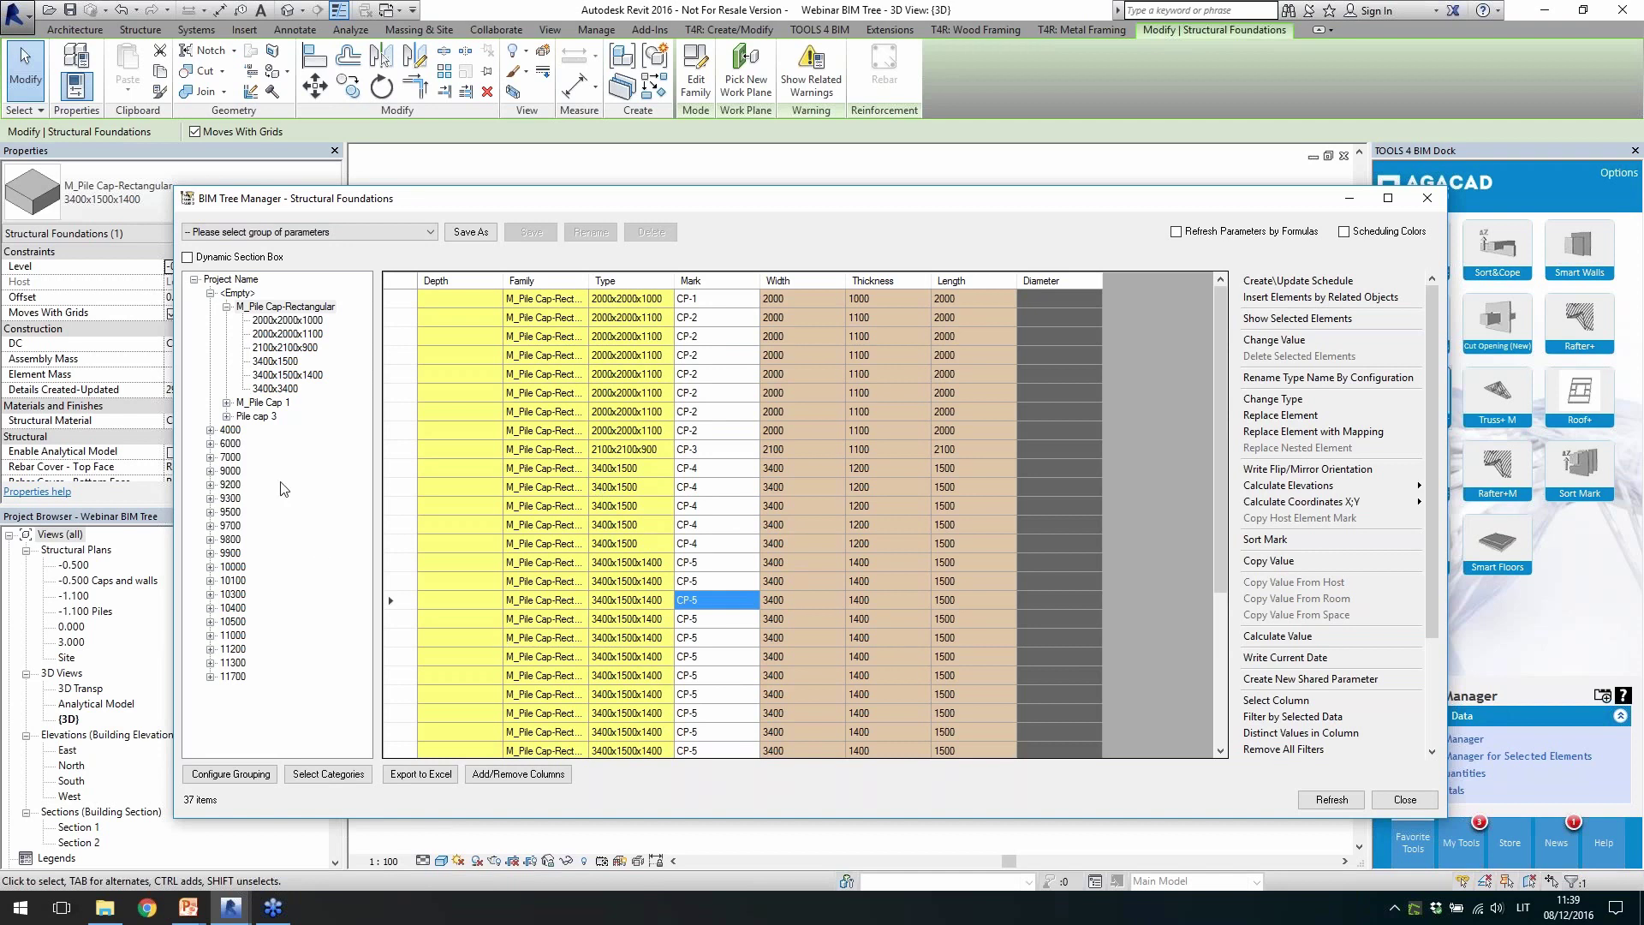
Remove Depth from the tree grouping and expand the M_Pile concrete family to list its elements and types
left_click(231, 775)
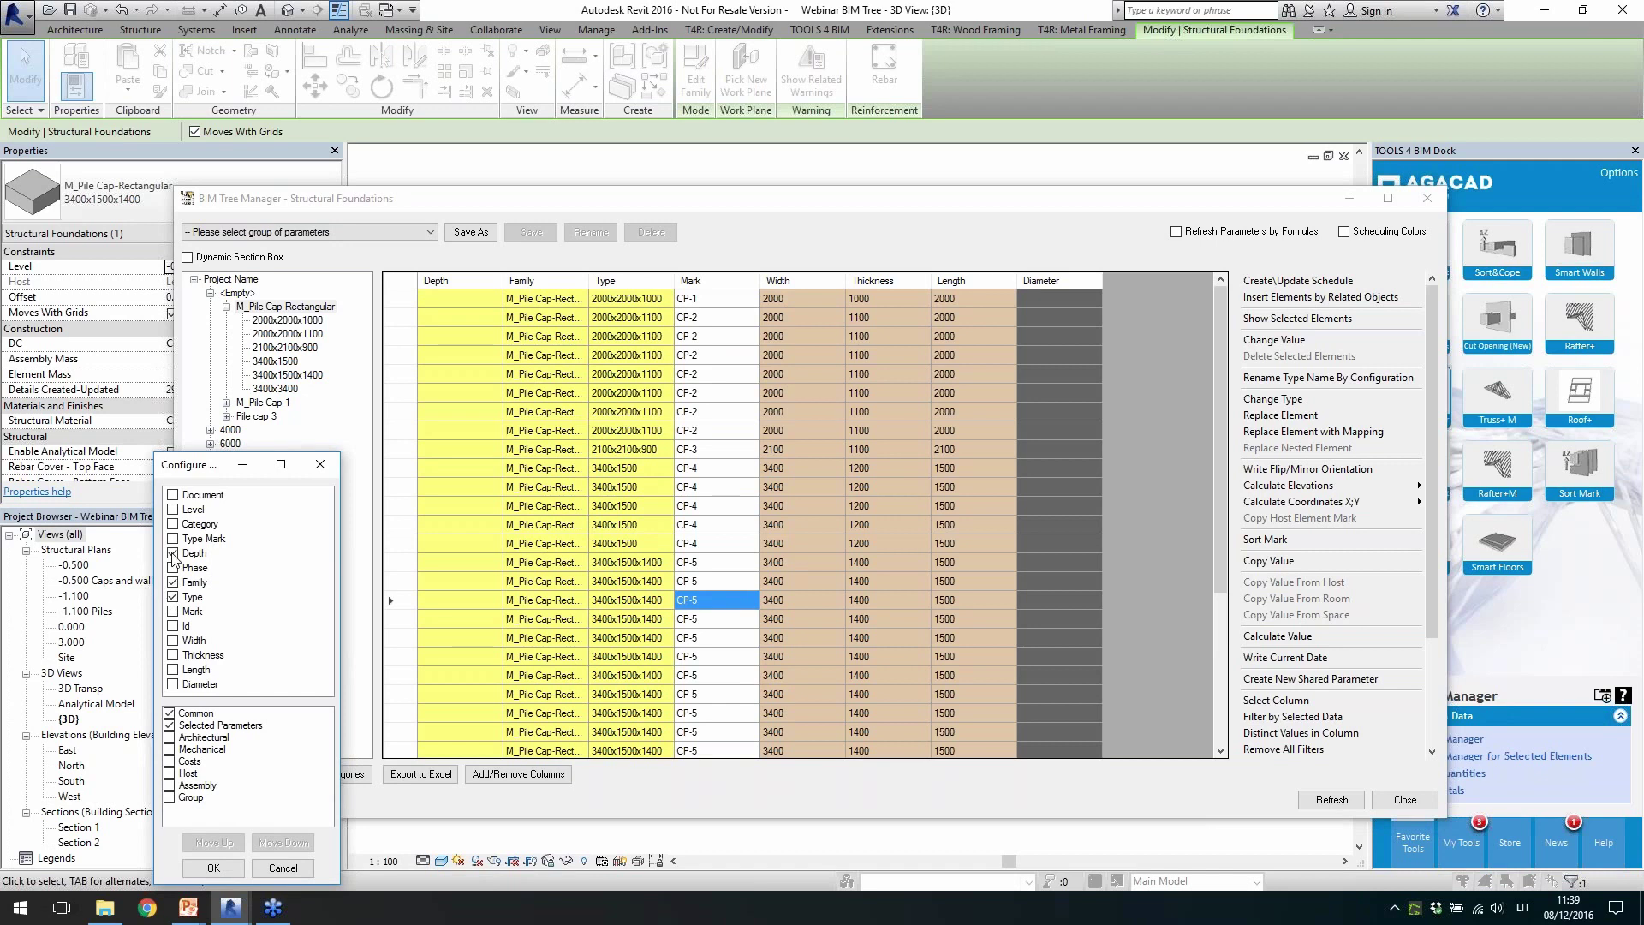
left_click(173, 554)
left_click(236, 868)
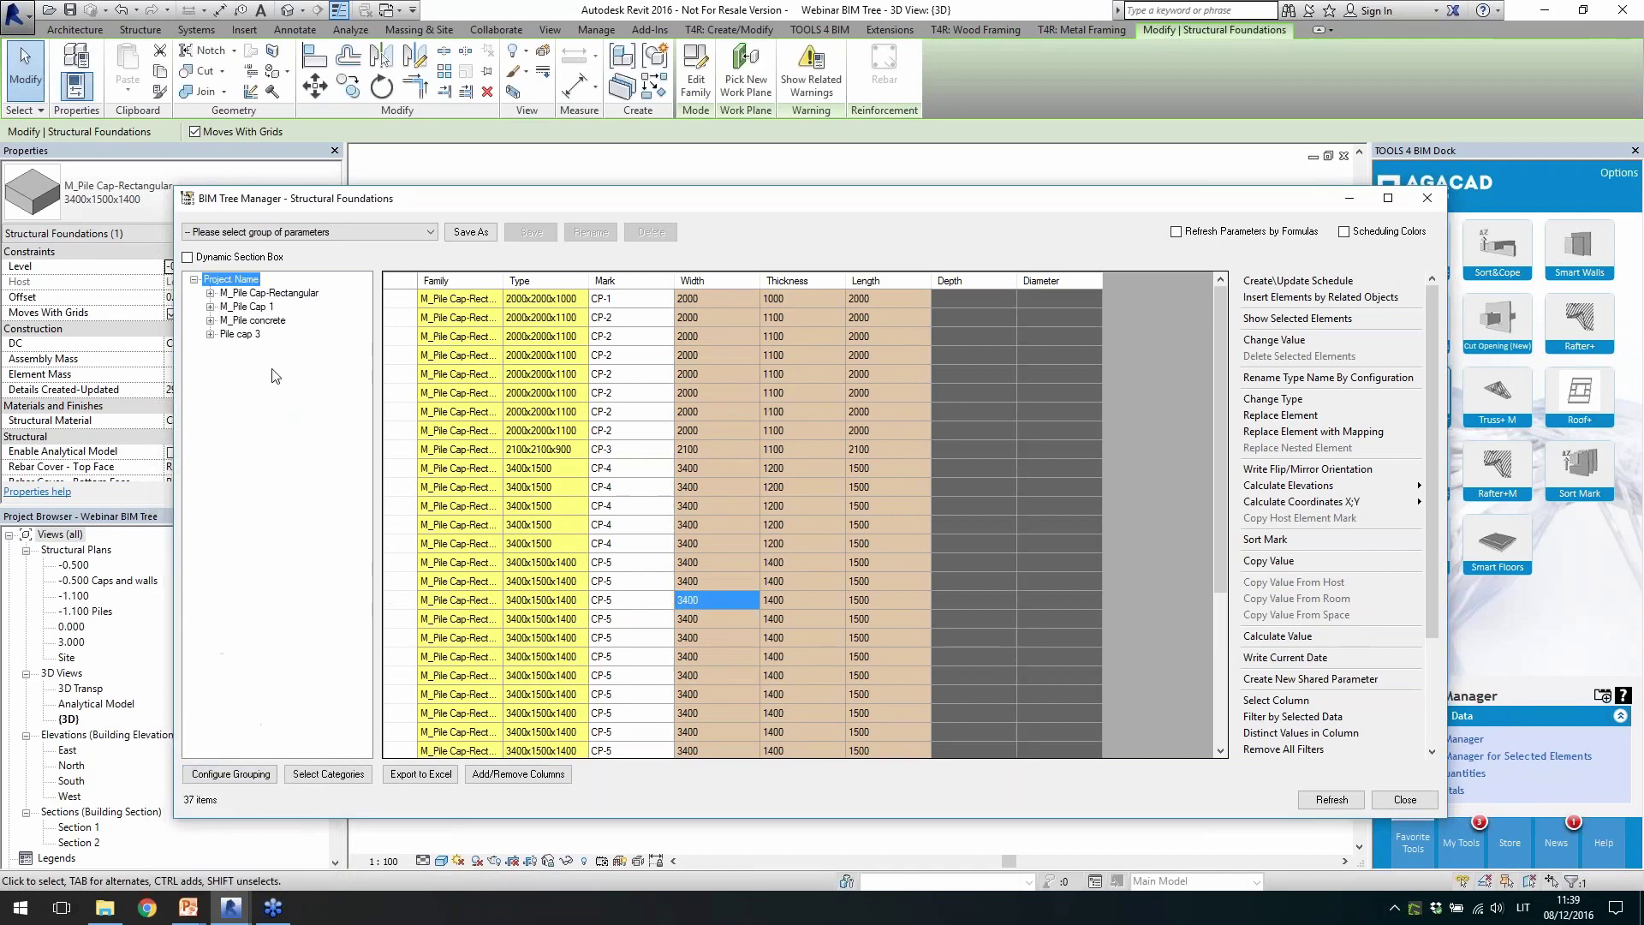
left_click(253, 321)
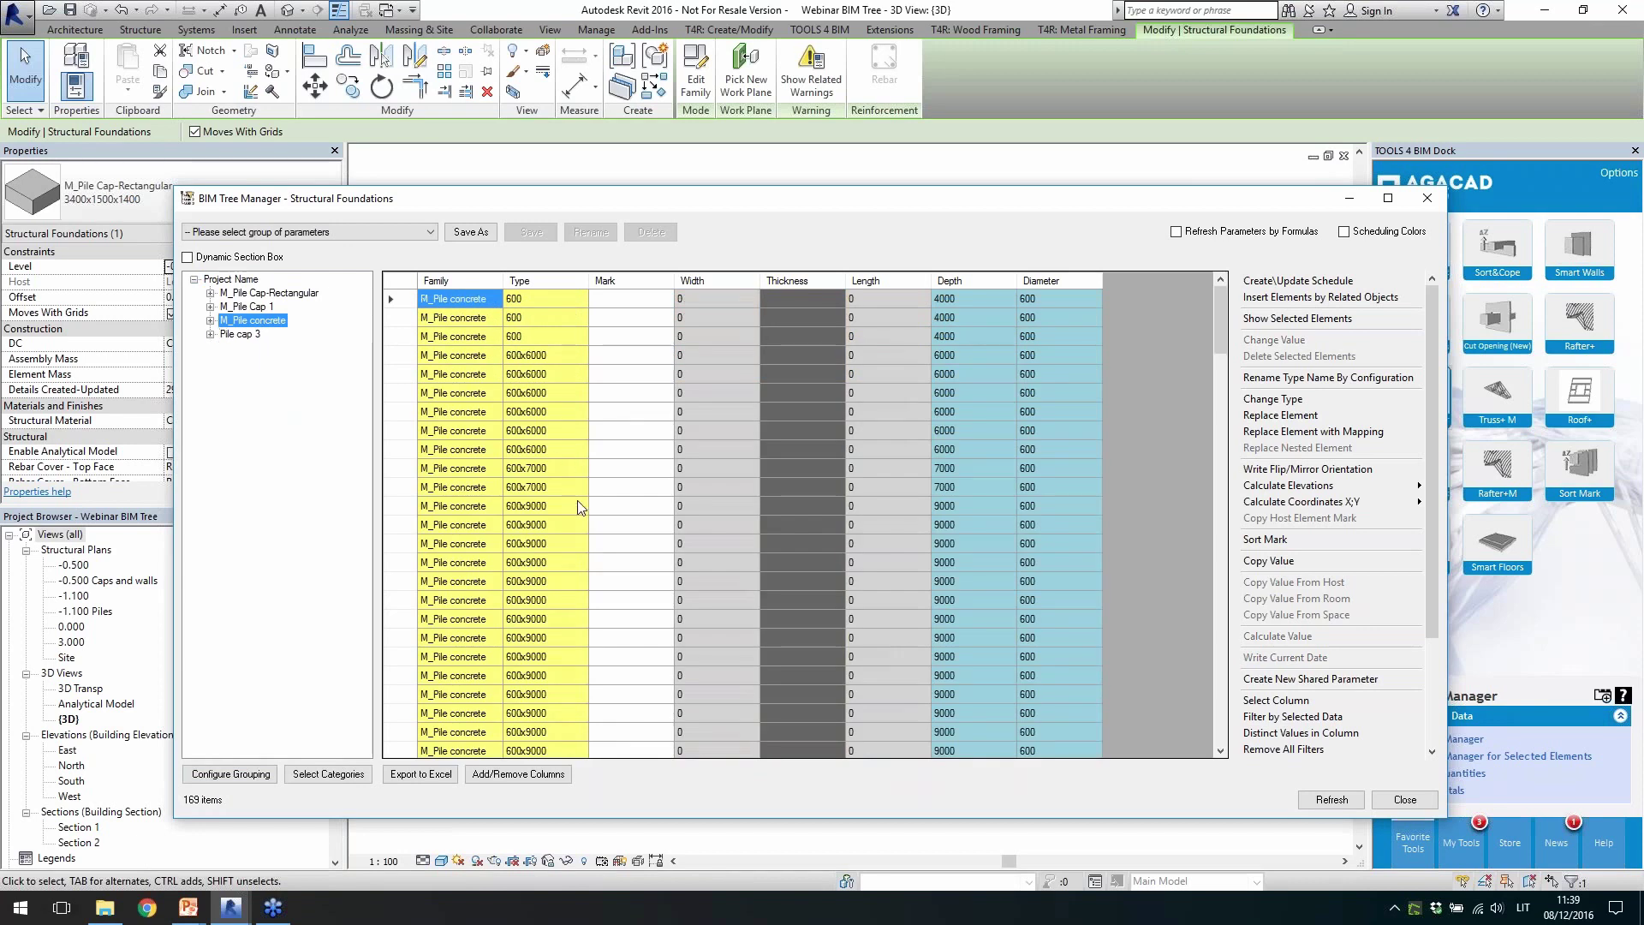
scroll(579, 464, "down", 8)
left_click(209, 321)
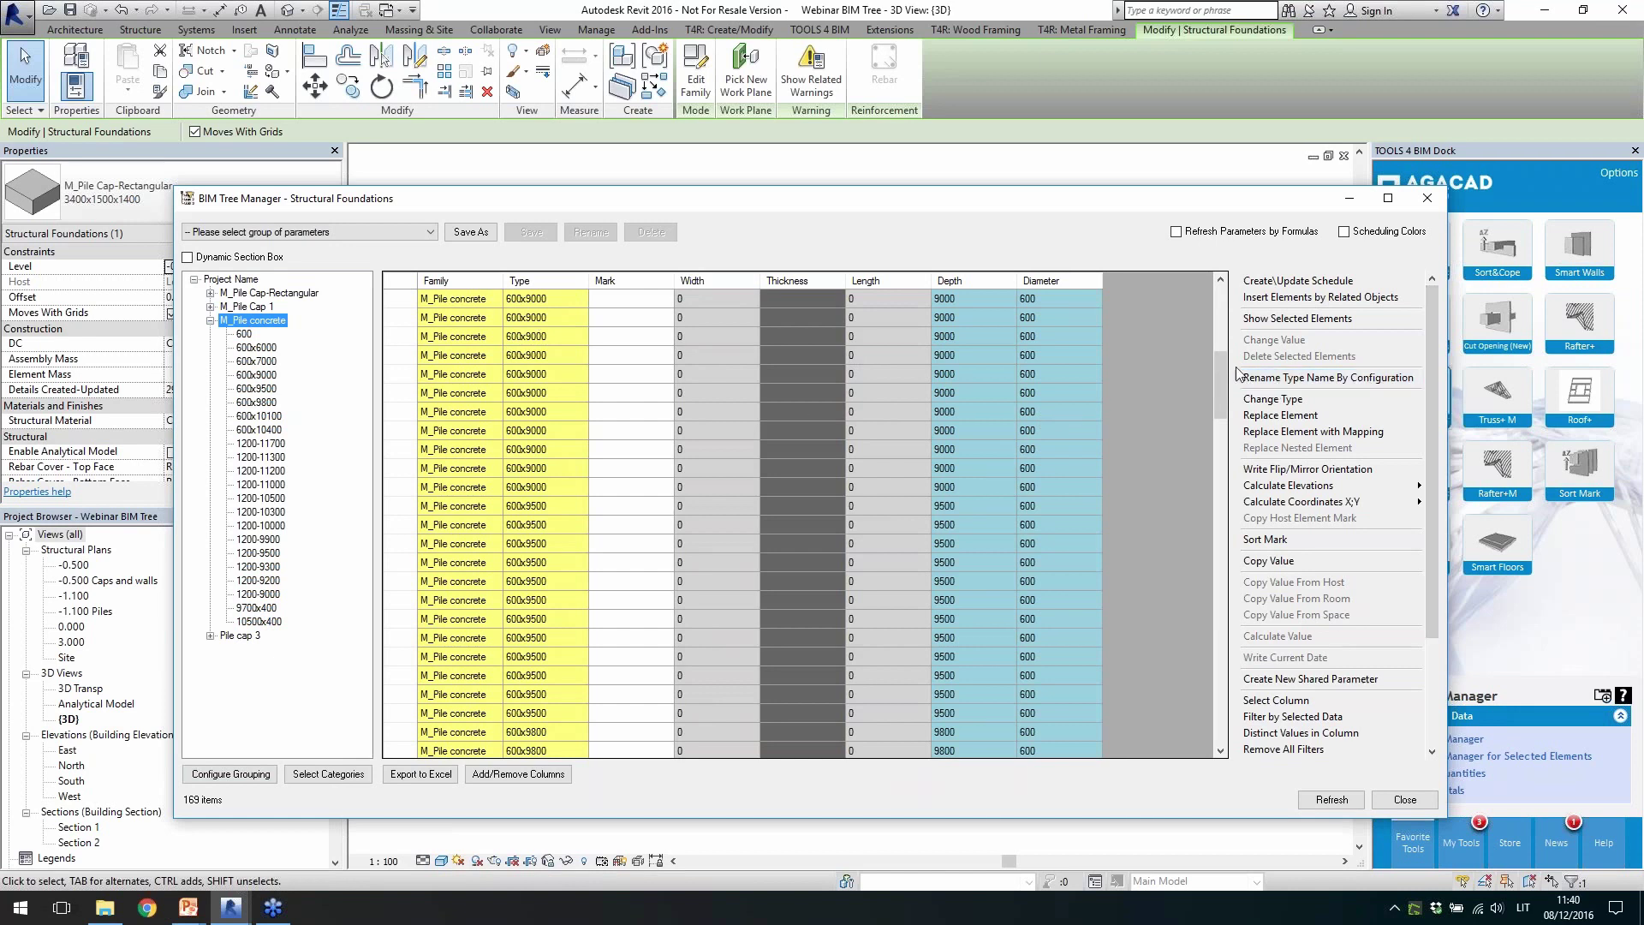
Set up type renaming for M_Pile concrete from the Depth and Diameter parameters
left_click(1277, 381)
scroll(1045, 424, "down", 2)
left_click(1028, 409)
left_click(1204, 386)
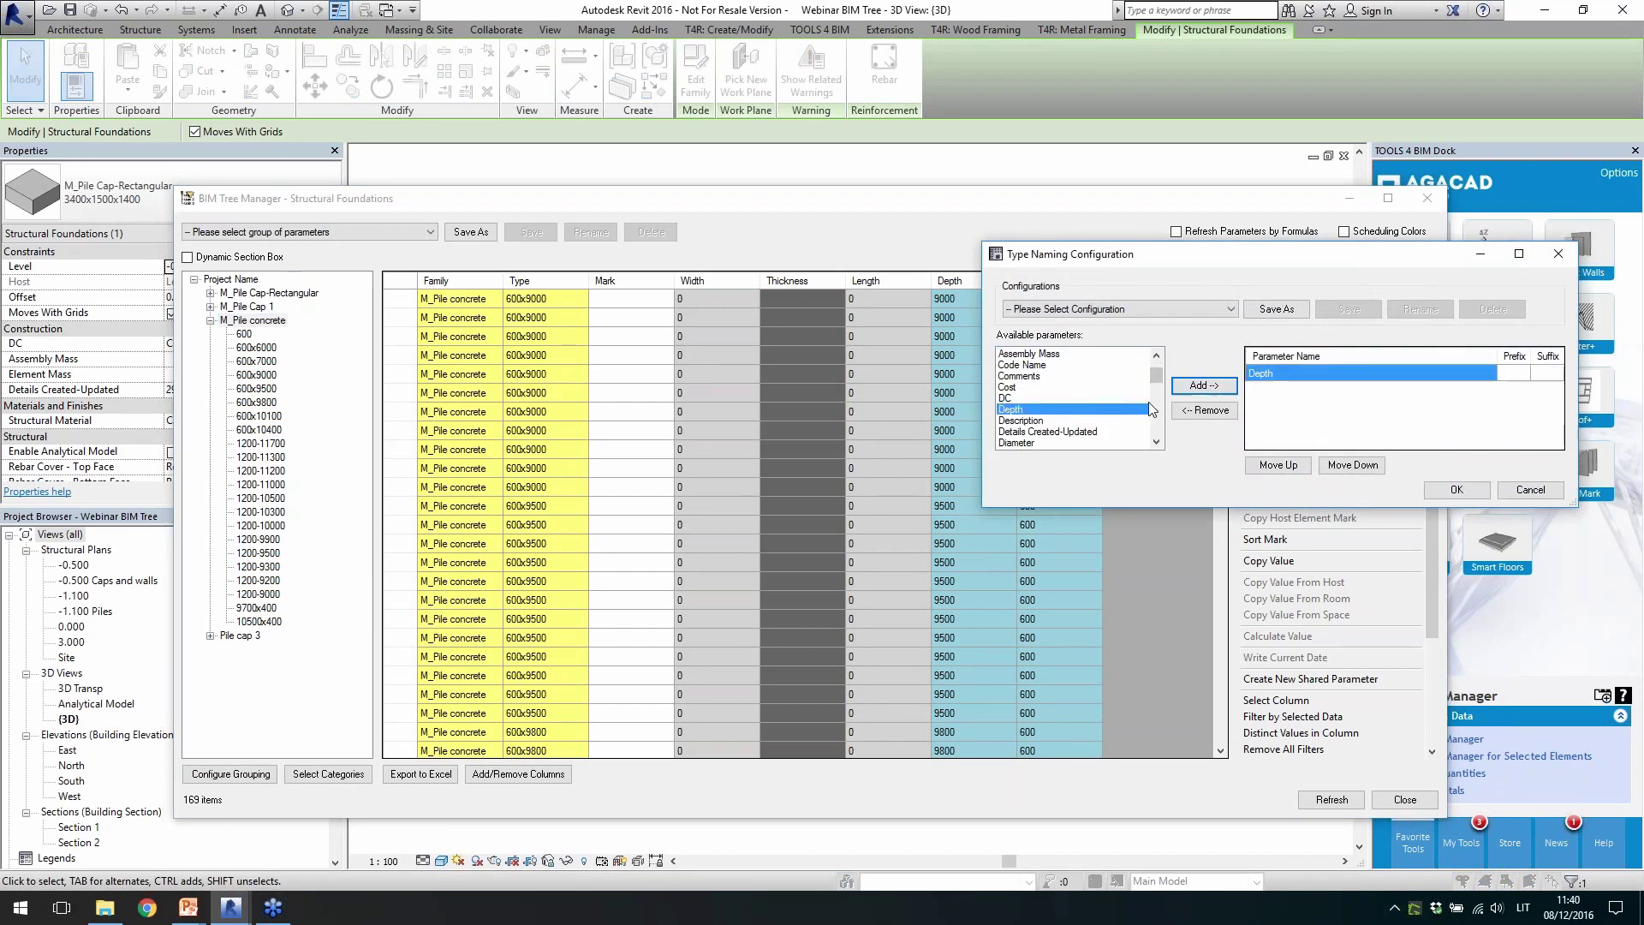
scroll(1157, 390, "down", 1)
scroll(1158, 389, "down", 2)
left_click(1028, 376)
left_click(1205, 386)
Move Diameter above Depth, give Diameter the suffix "x", apply the type renaming and check the first listed piles
left_click(1411, 392)
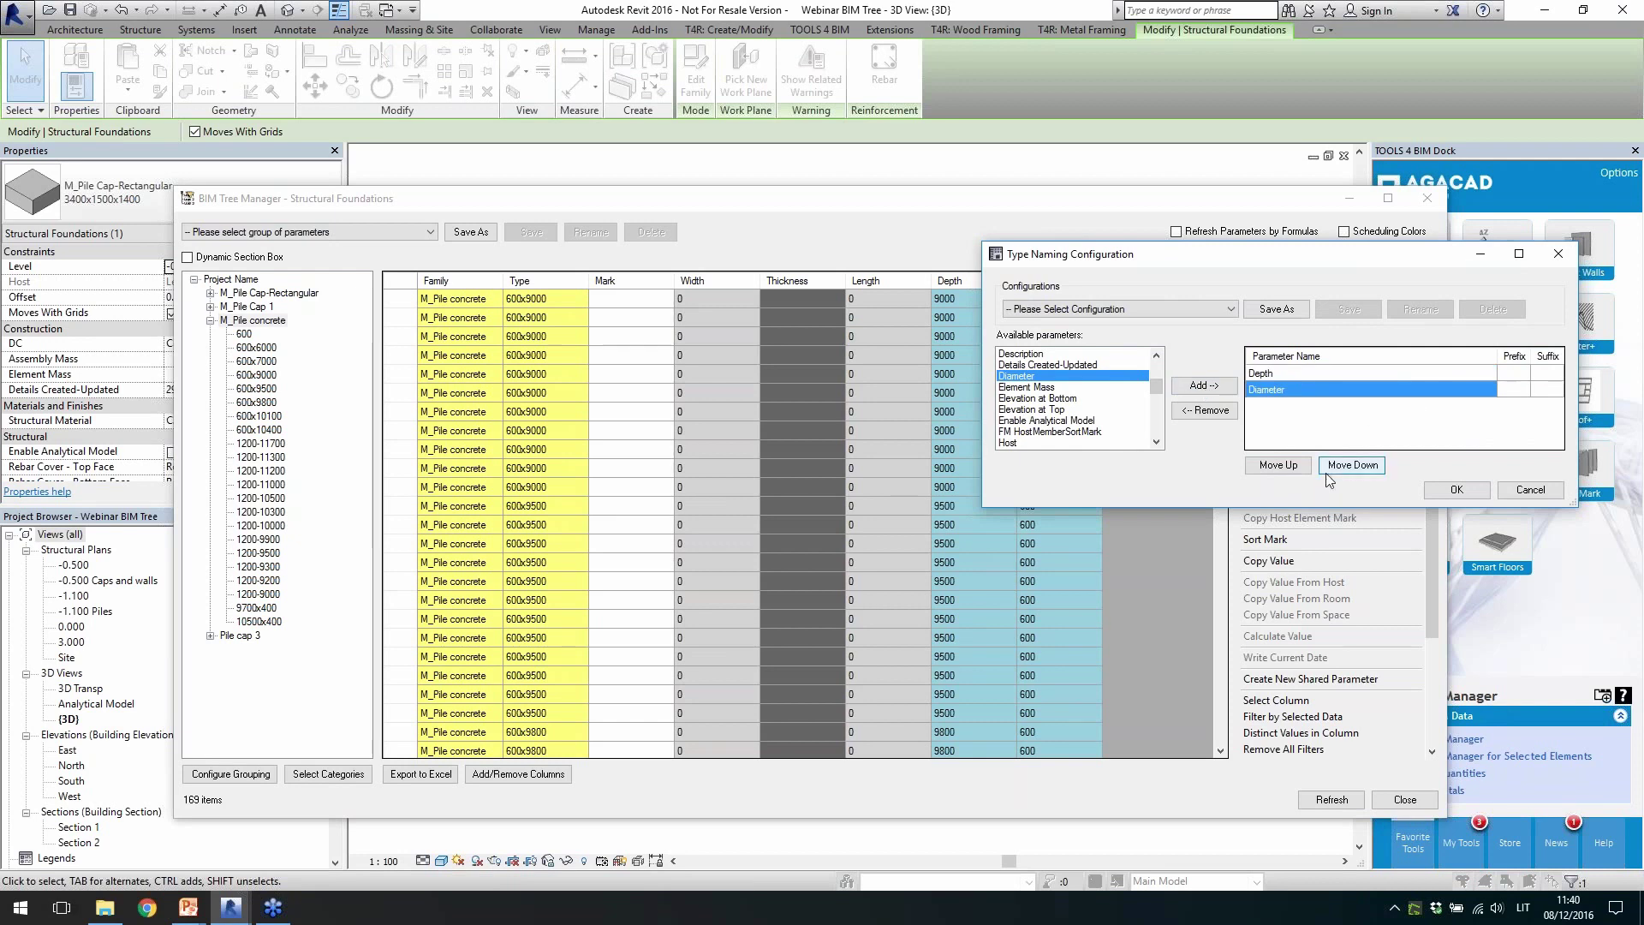
left_click(1279, 465)
left_click(1549, 373)
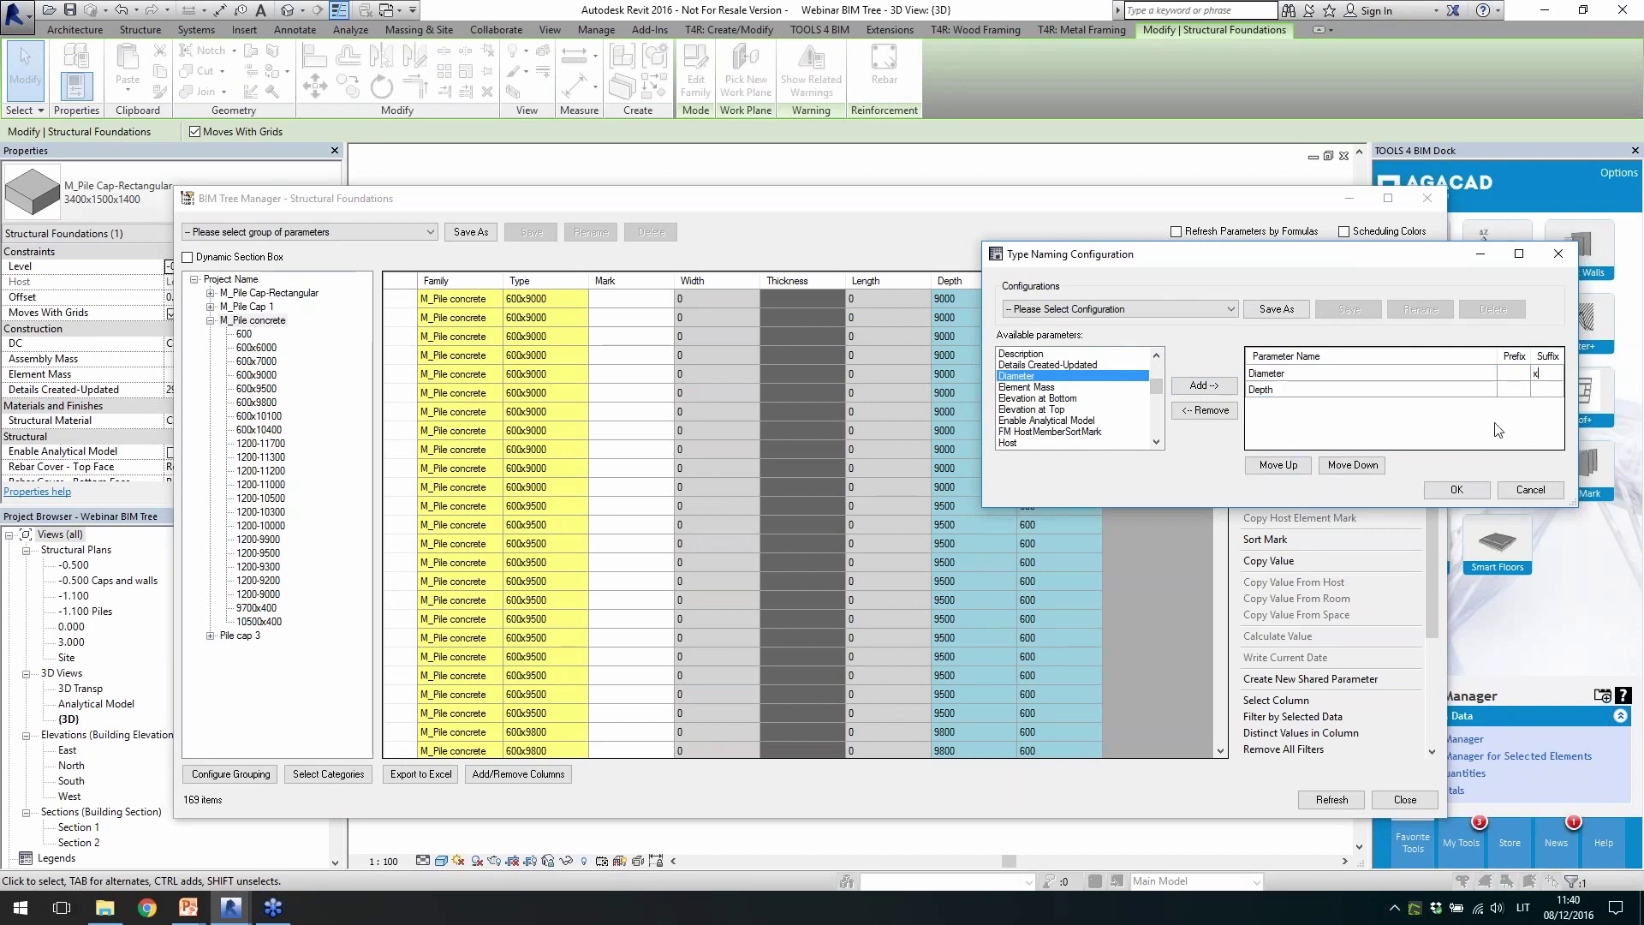
left_click(1457, 489)
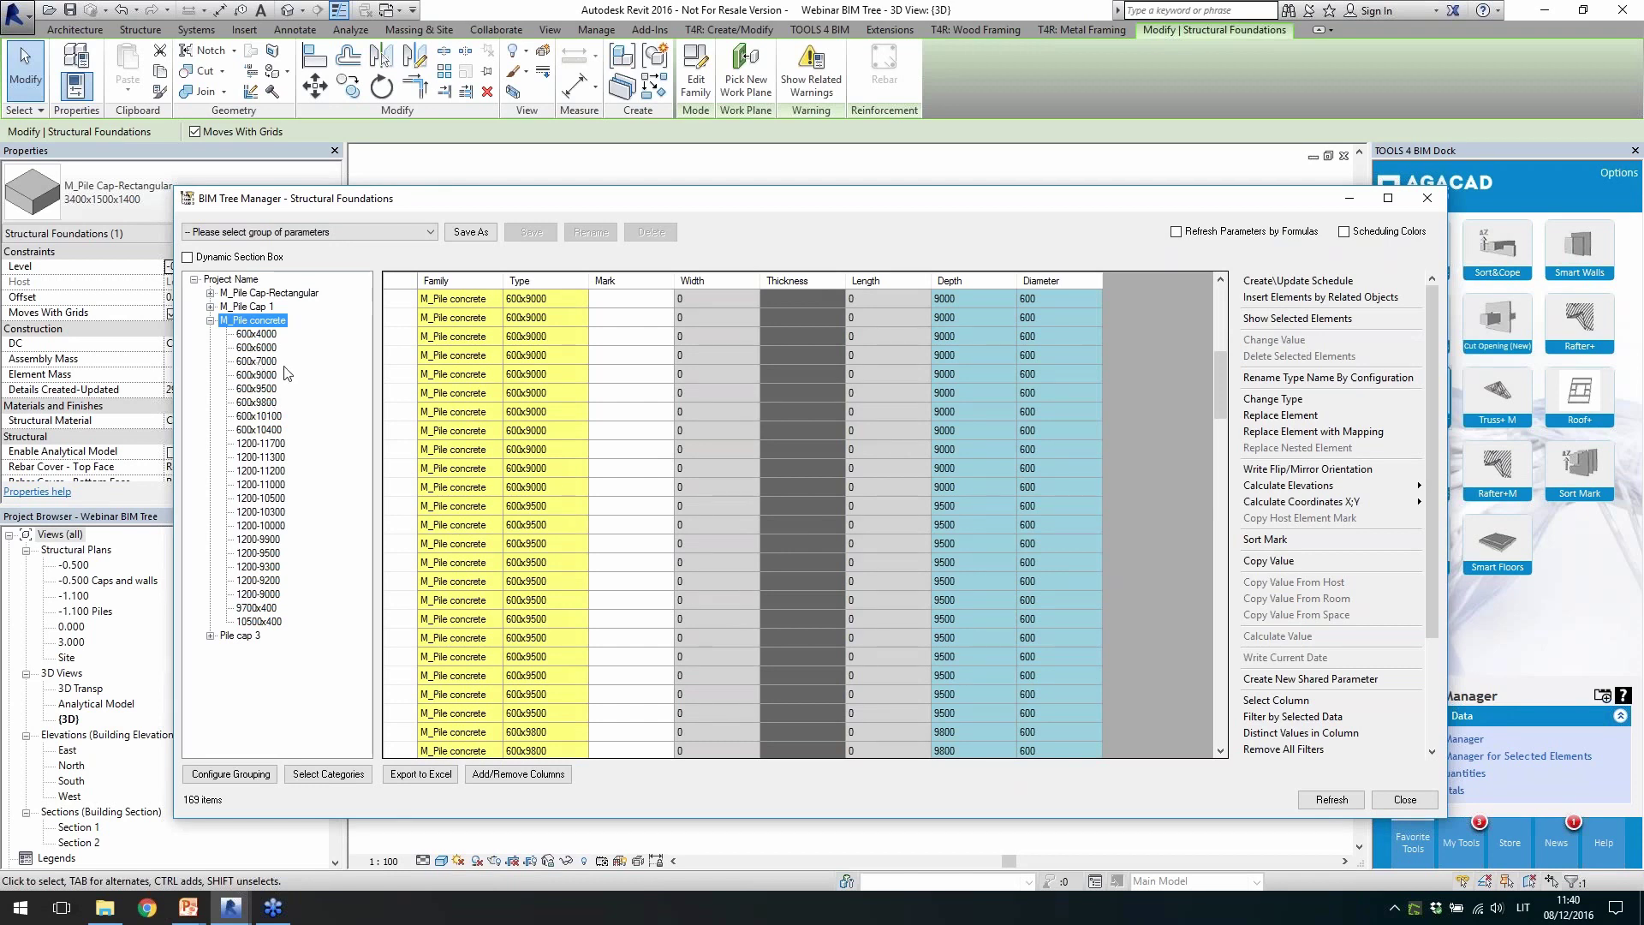
left_click_drag(1223, 387, 1224, 321)
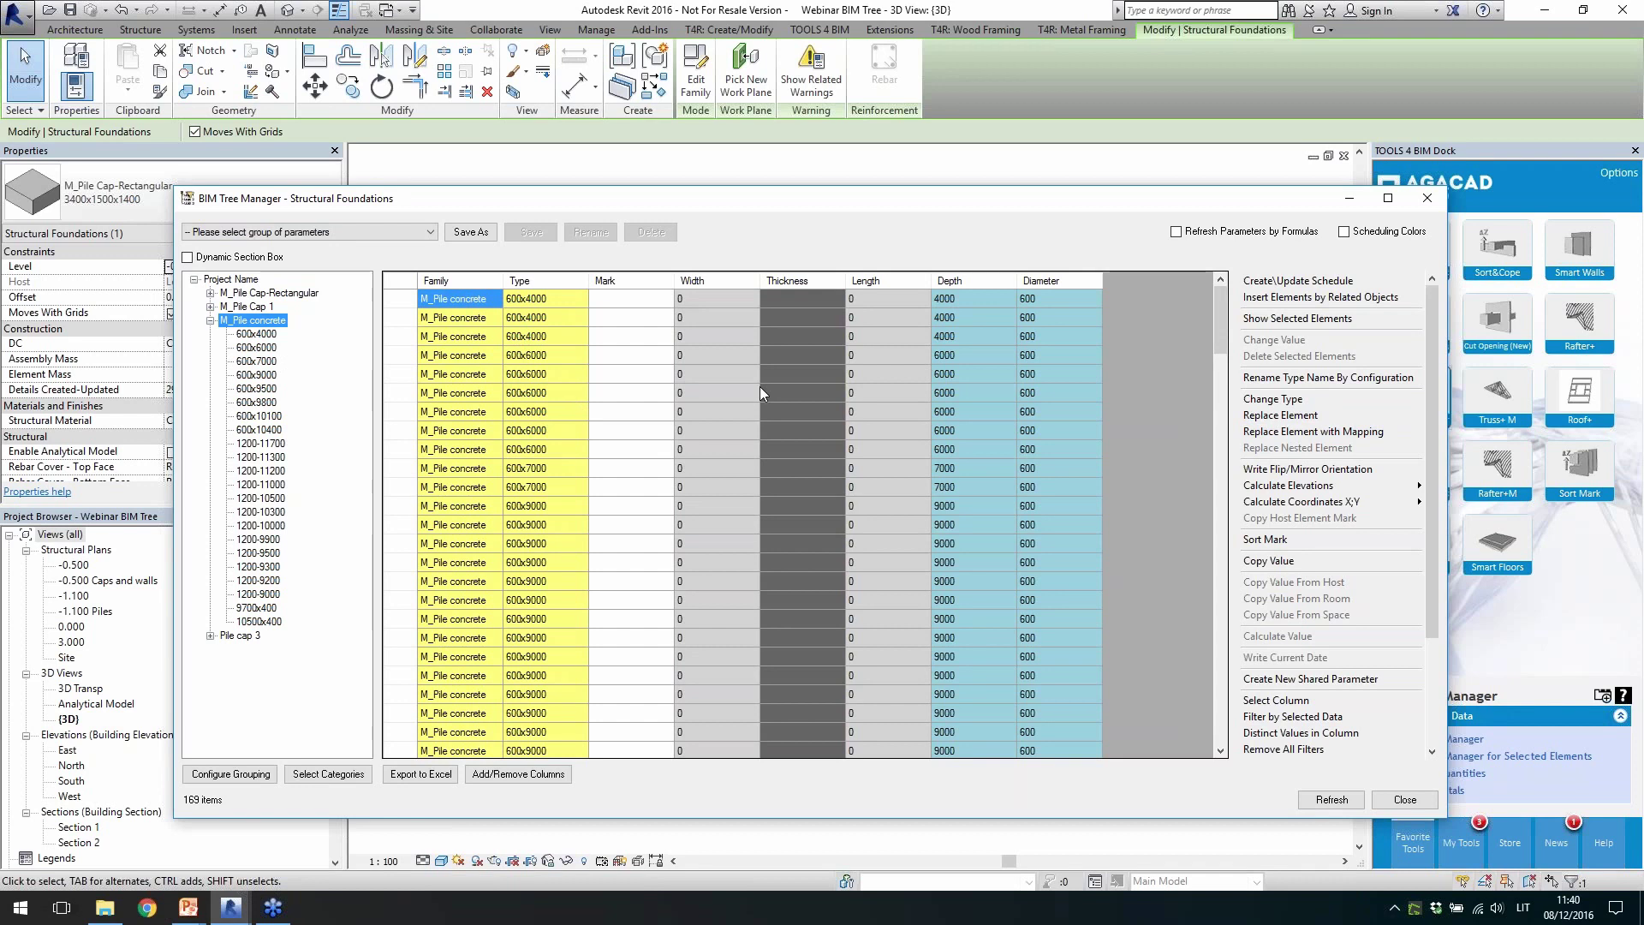
Calculate the piles' top elevations into a new shared parameter named "Pile elevation"
left_click(1375, 487)
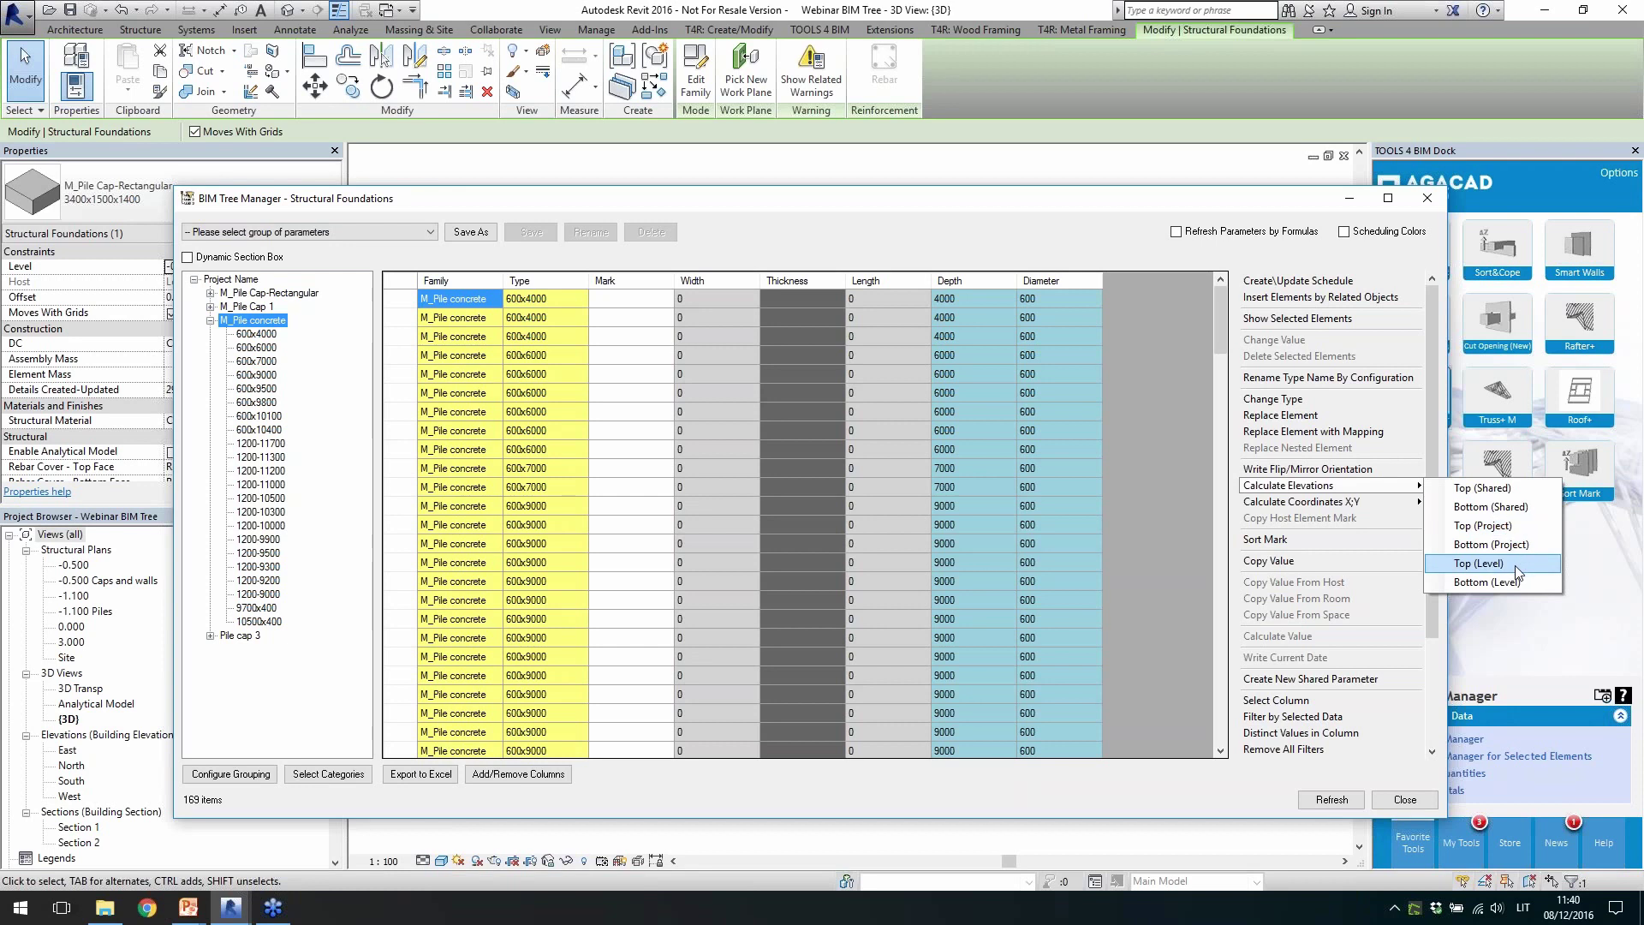
left_click(1471, 488)
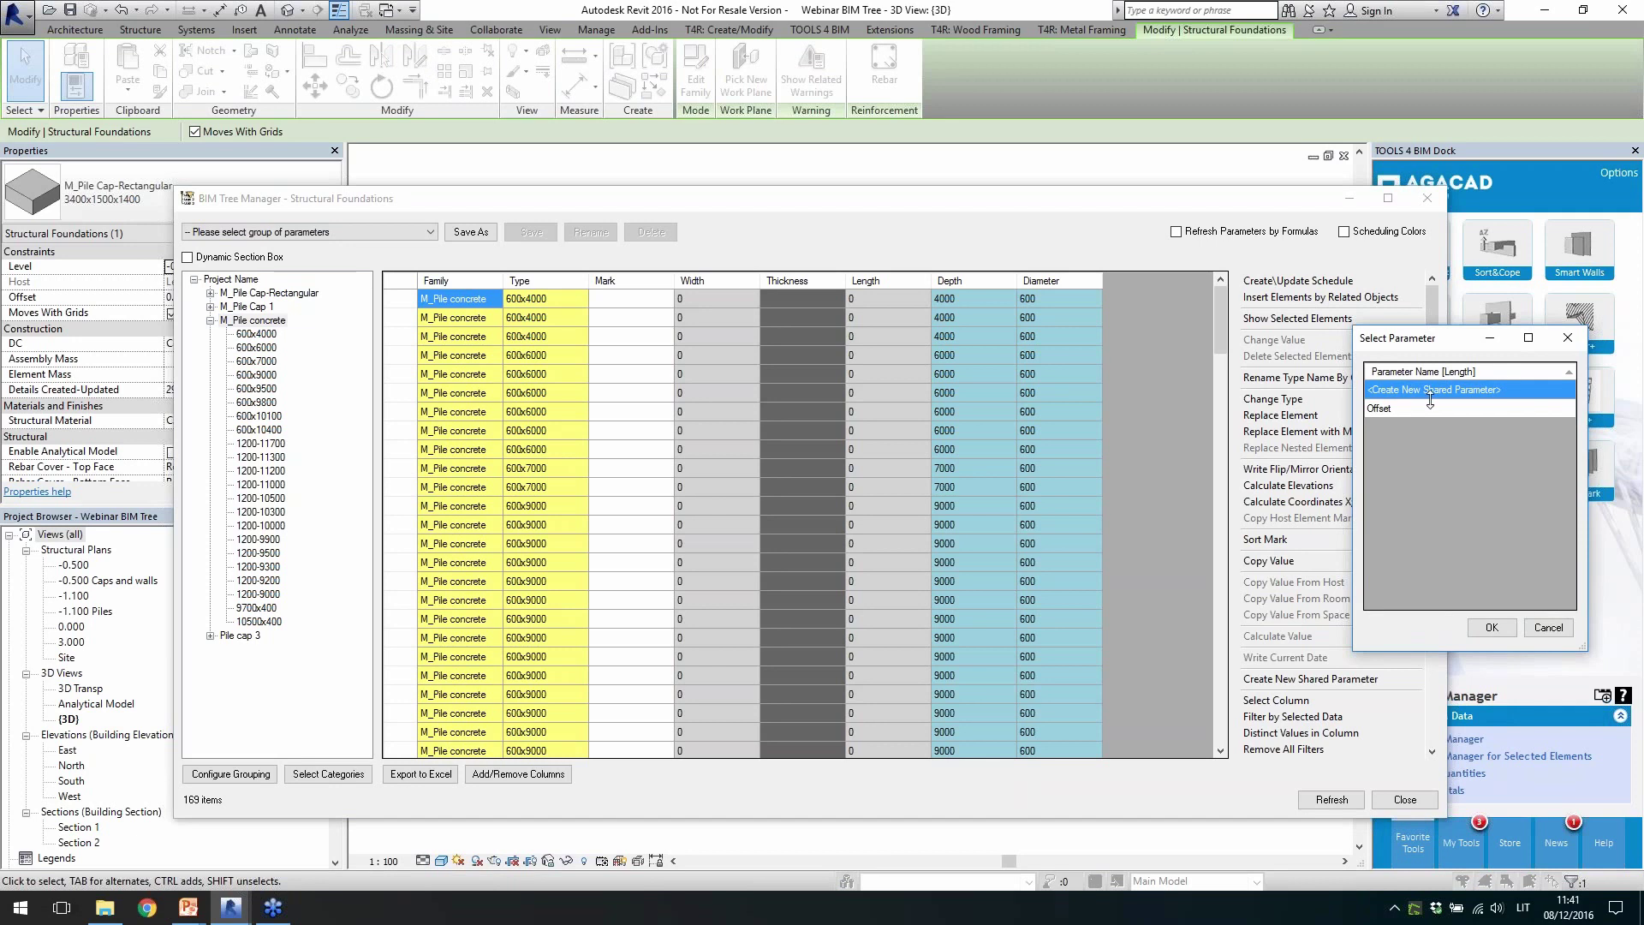
double_click(1430, 391)
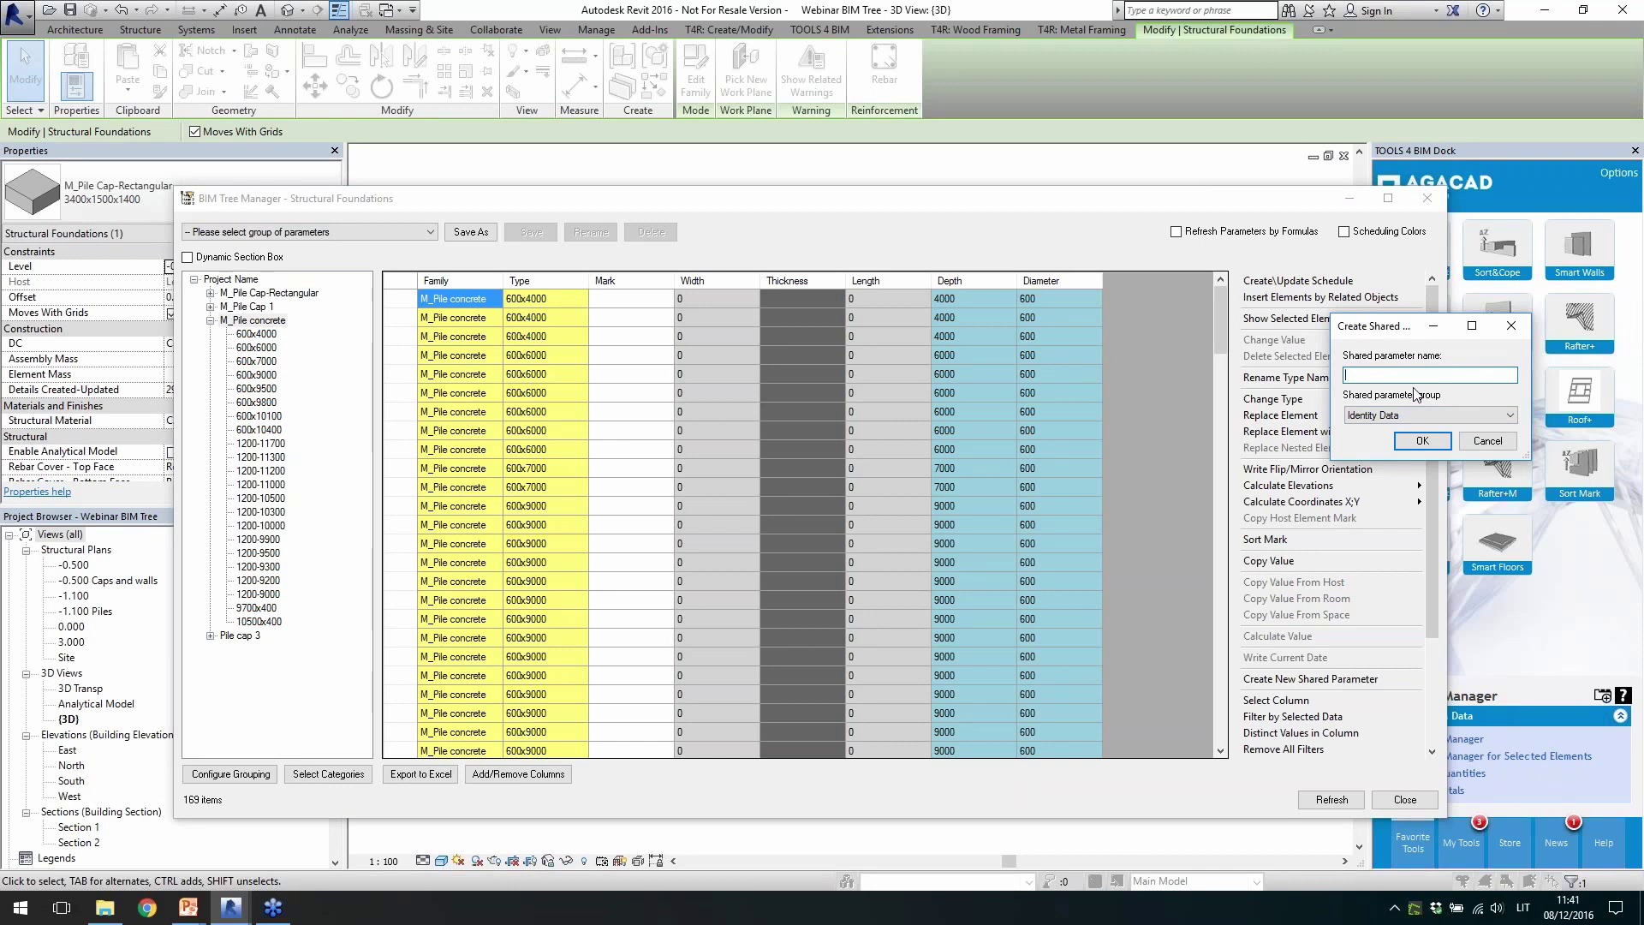
type("E")
left_click(1429, 439)
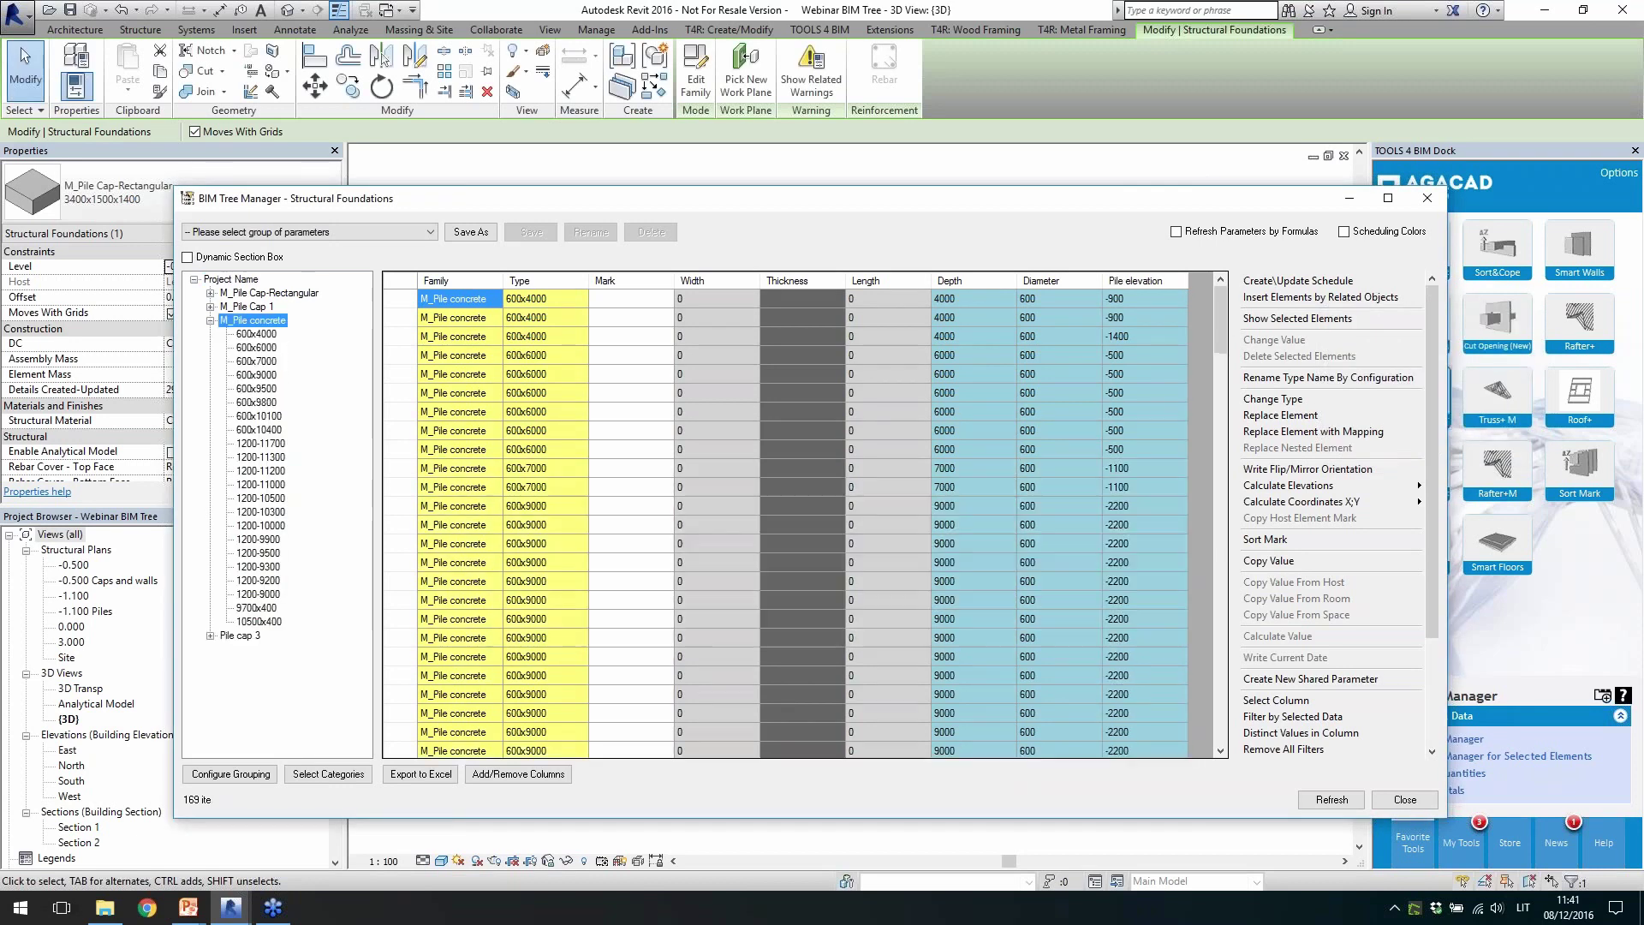
mouse_move(1221, 312)
left_mouse_down()
mouse_move(1212, 711)
mouse_move(1212, 308)
left_mouse_up()
left_click(1220, 670)
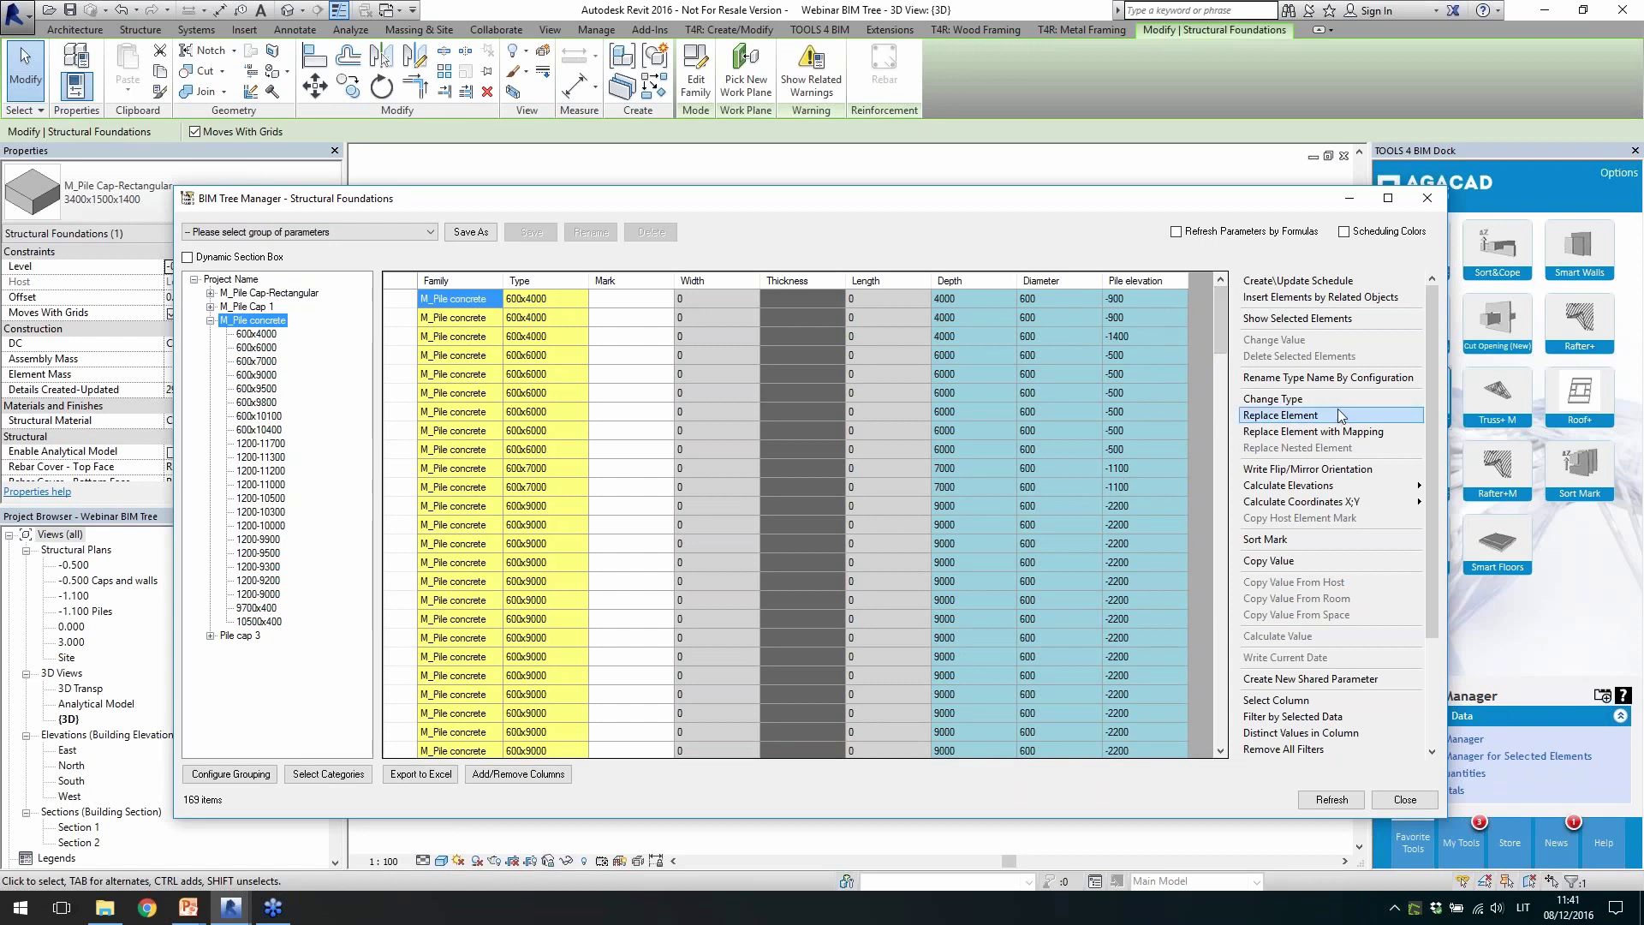
Calculate the piles' shared middle-point X;Y coordinates into a new Identity Data parameter named "Pile coordinates" and review the values
left_click(1381, 503)
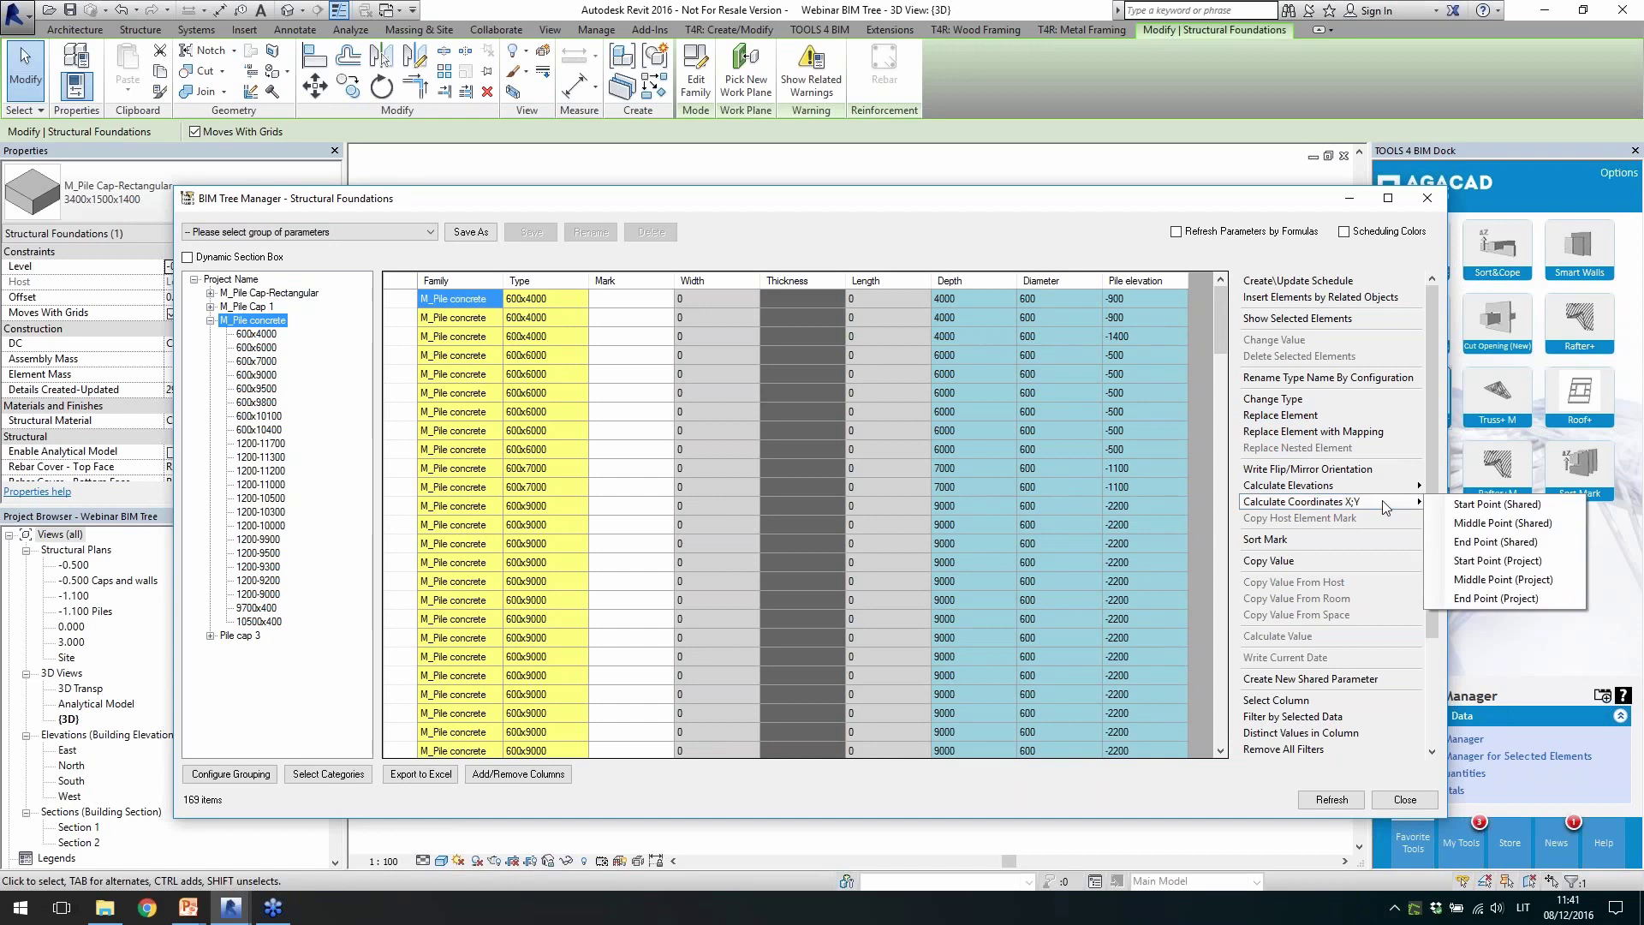
left_click(1468, 524)
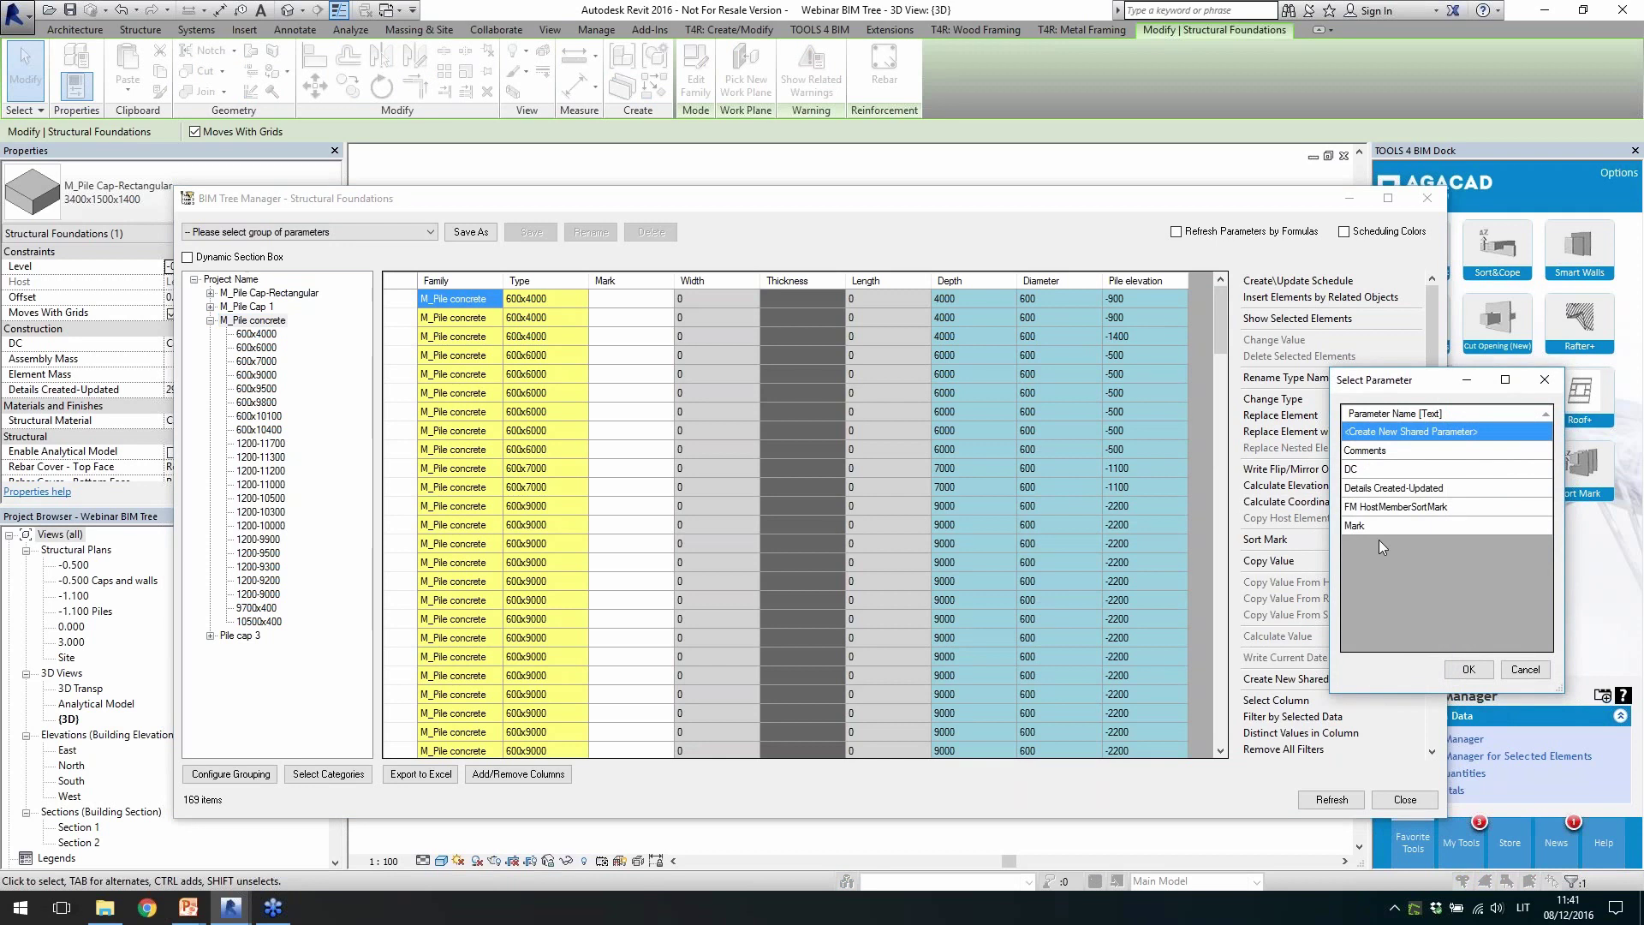
double_click(1411, 431)
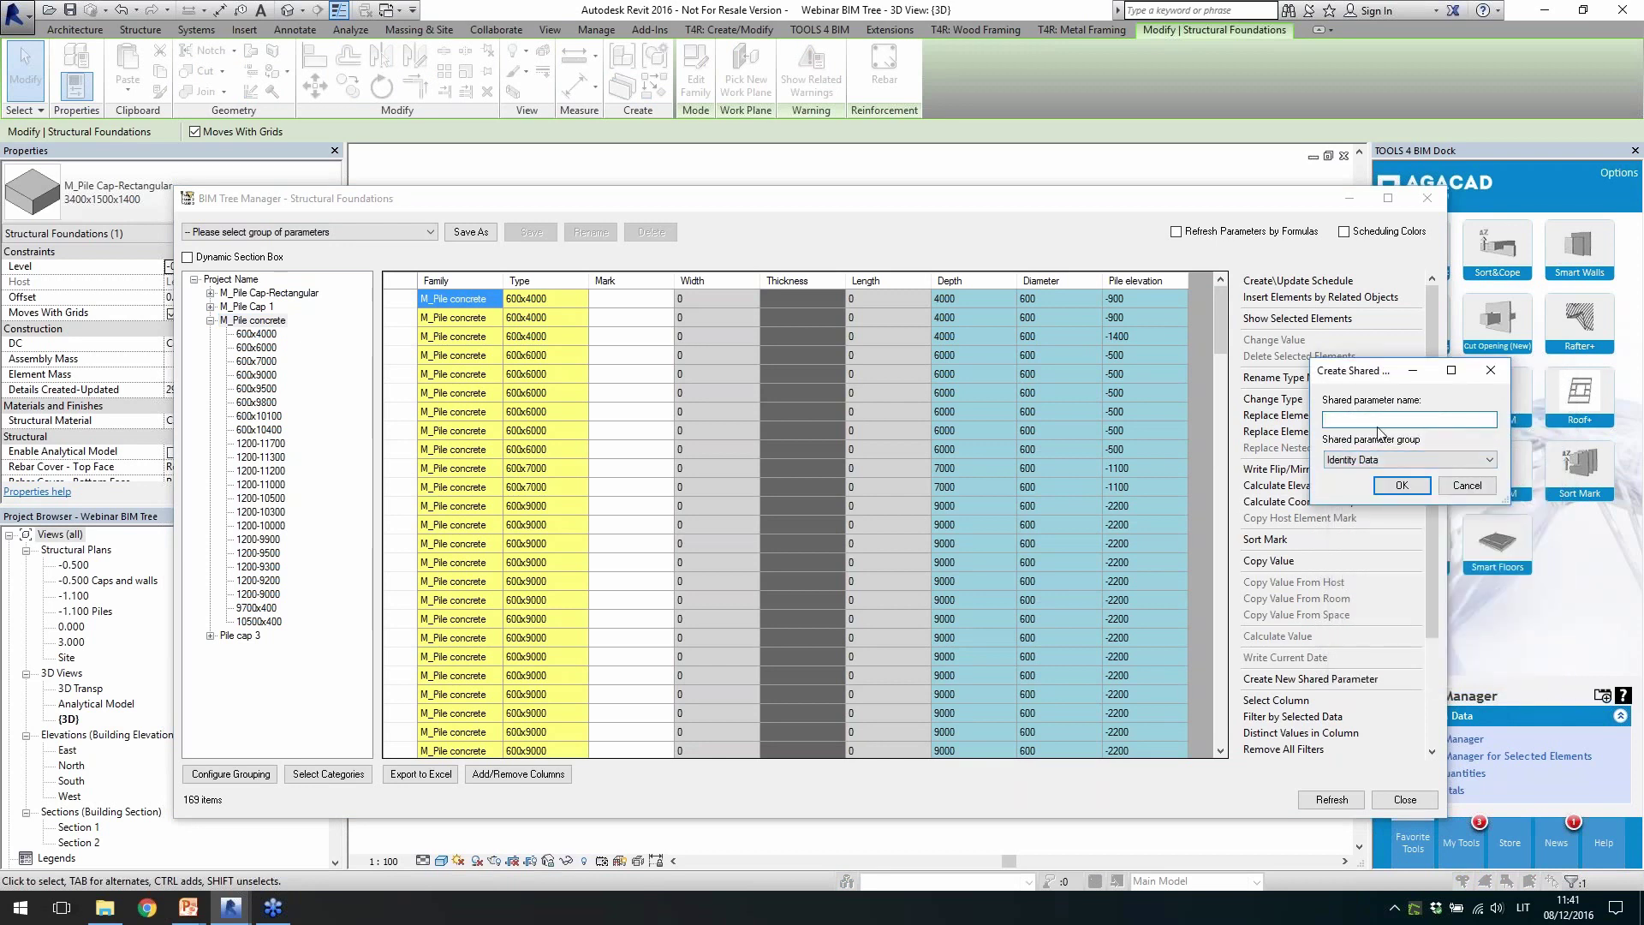
type("Pile coordinates")
left_click(1418, 460)
left_click(1464, 444)
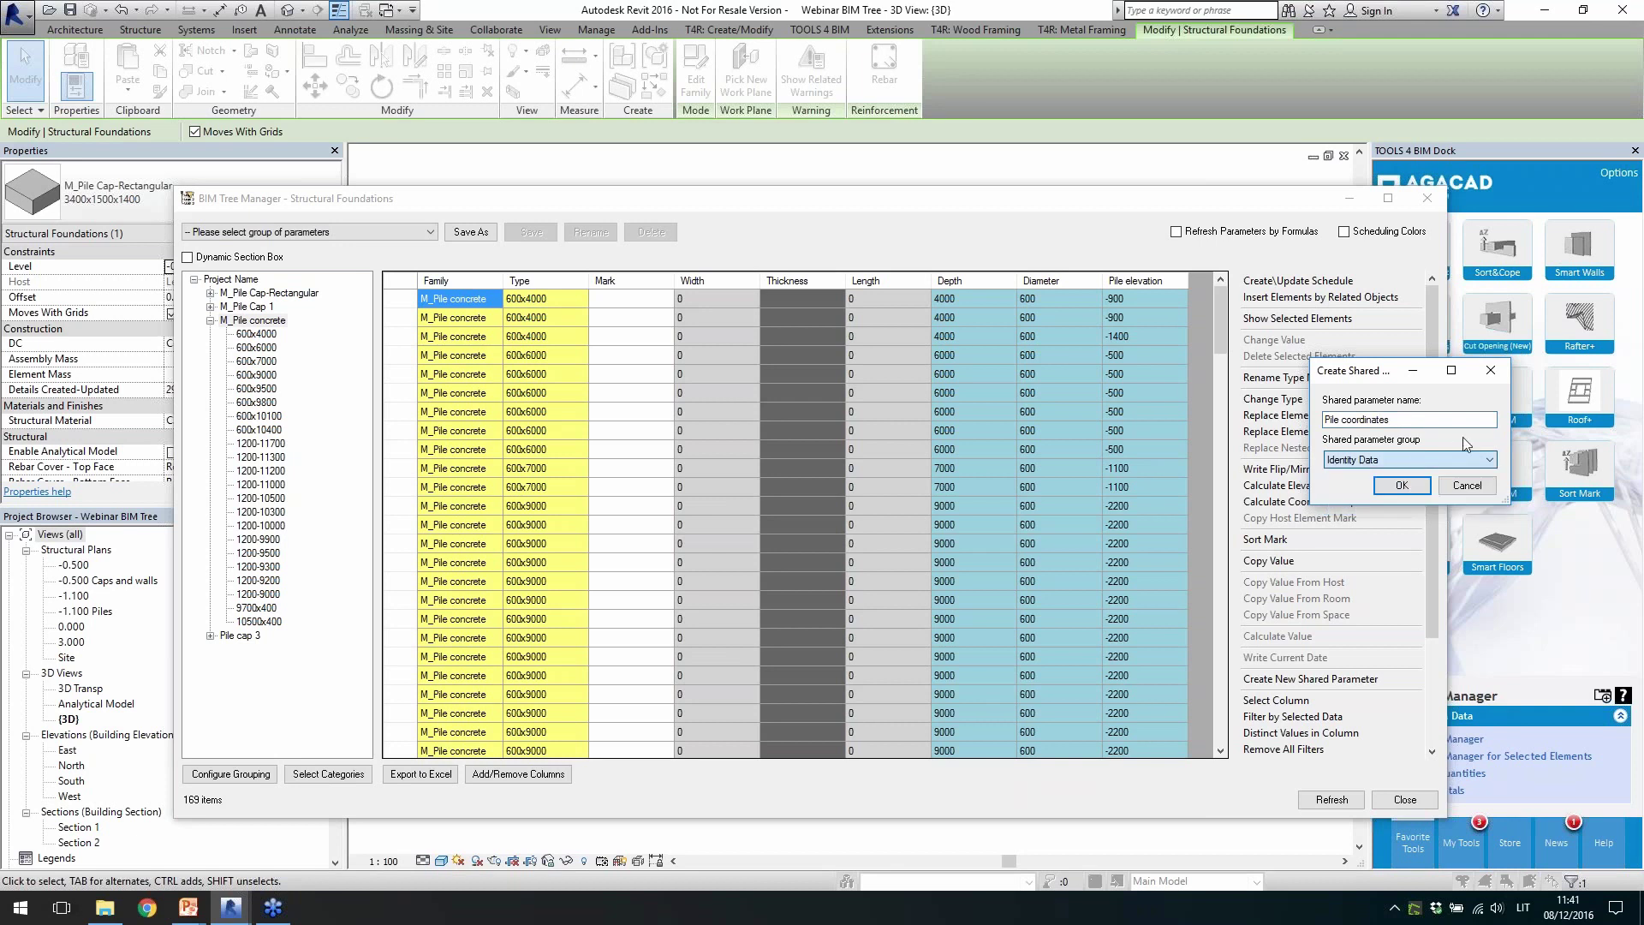
left_click(1403, 485)
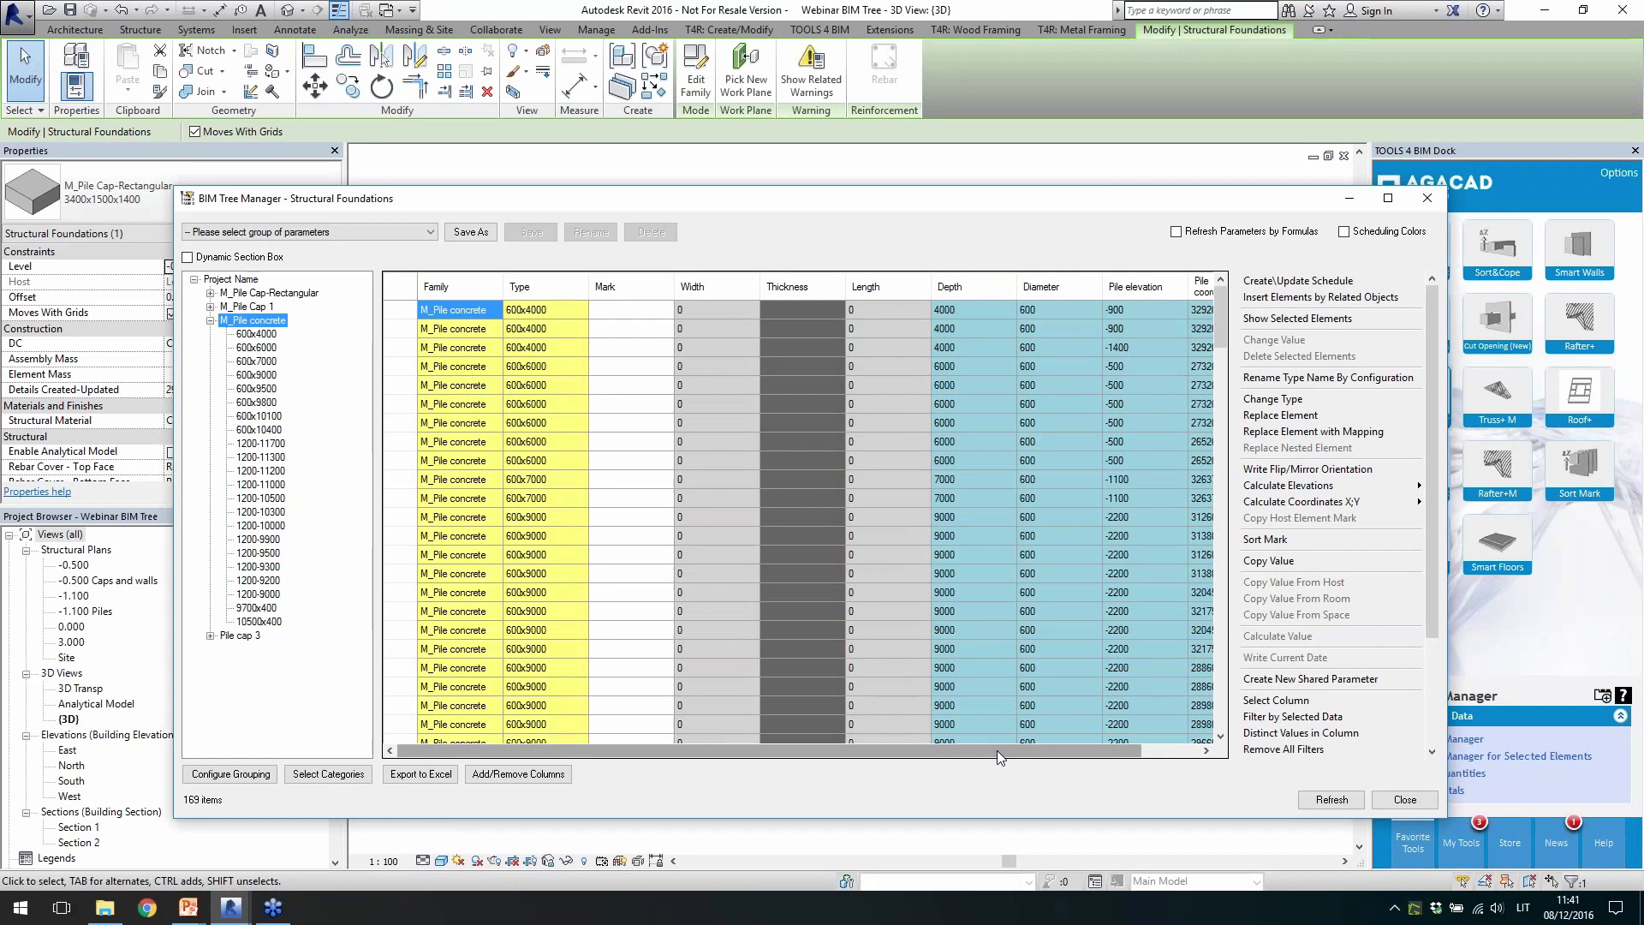
left_click_drag(997, 751, 1056, 751)
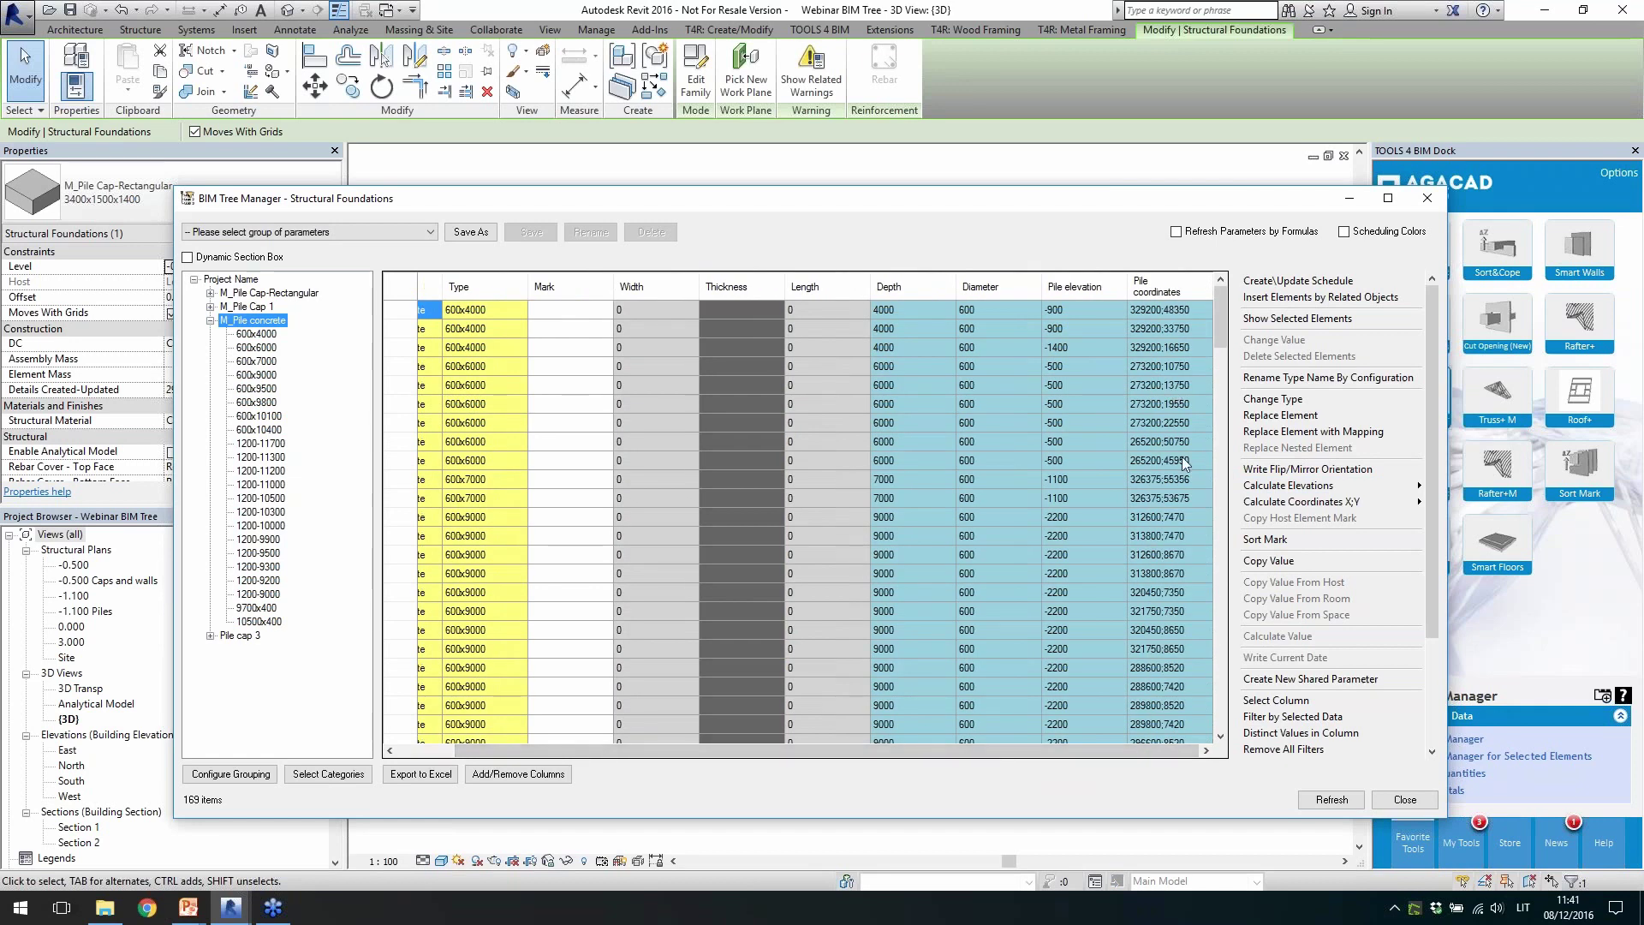
left_click_drag(1213, 322, 1216, 595)
left_click_drag(1237, 360, 1225, 341)
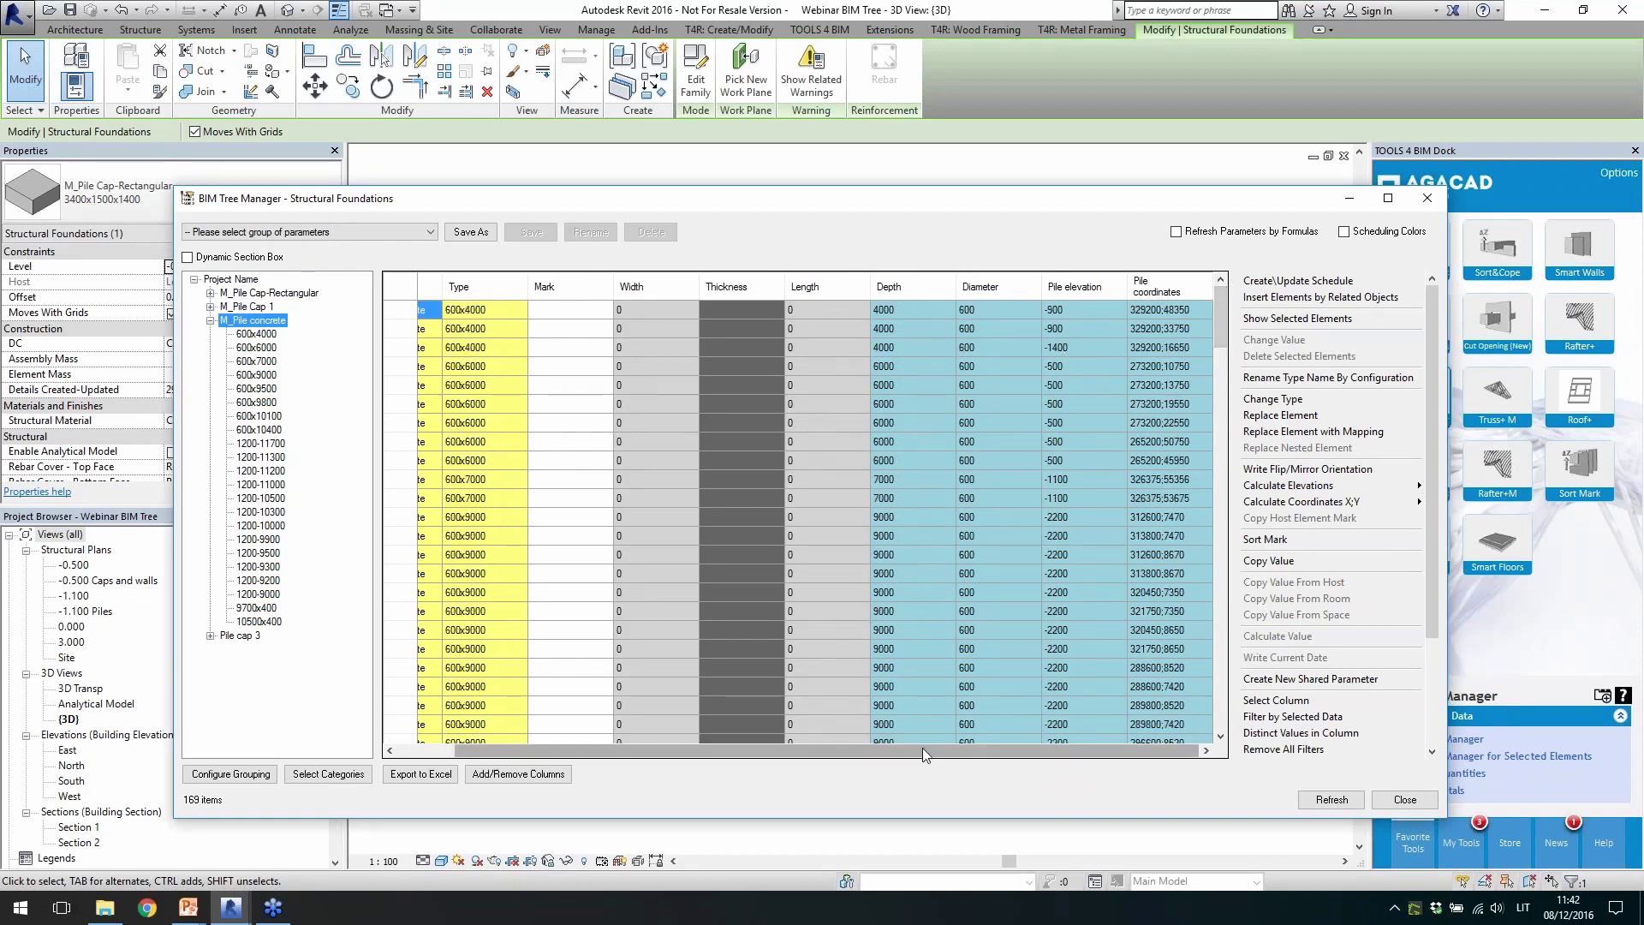
left_click_drag(909, 751, 800, 771)
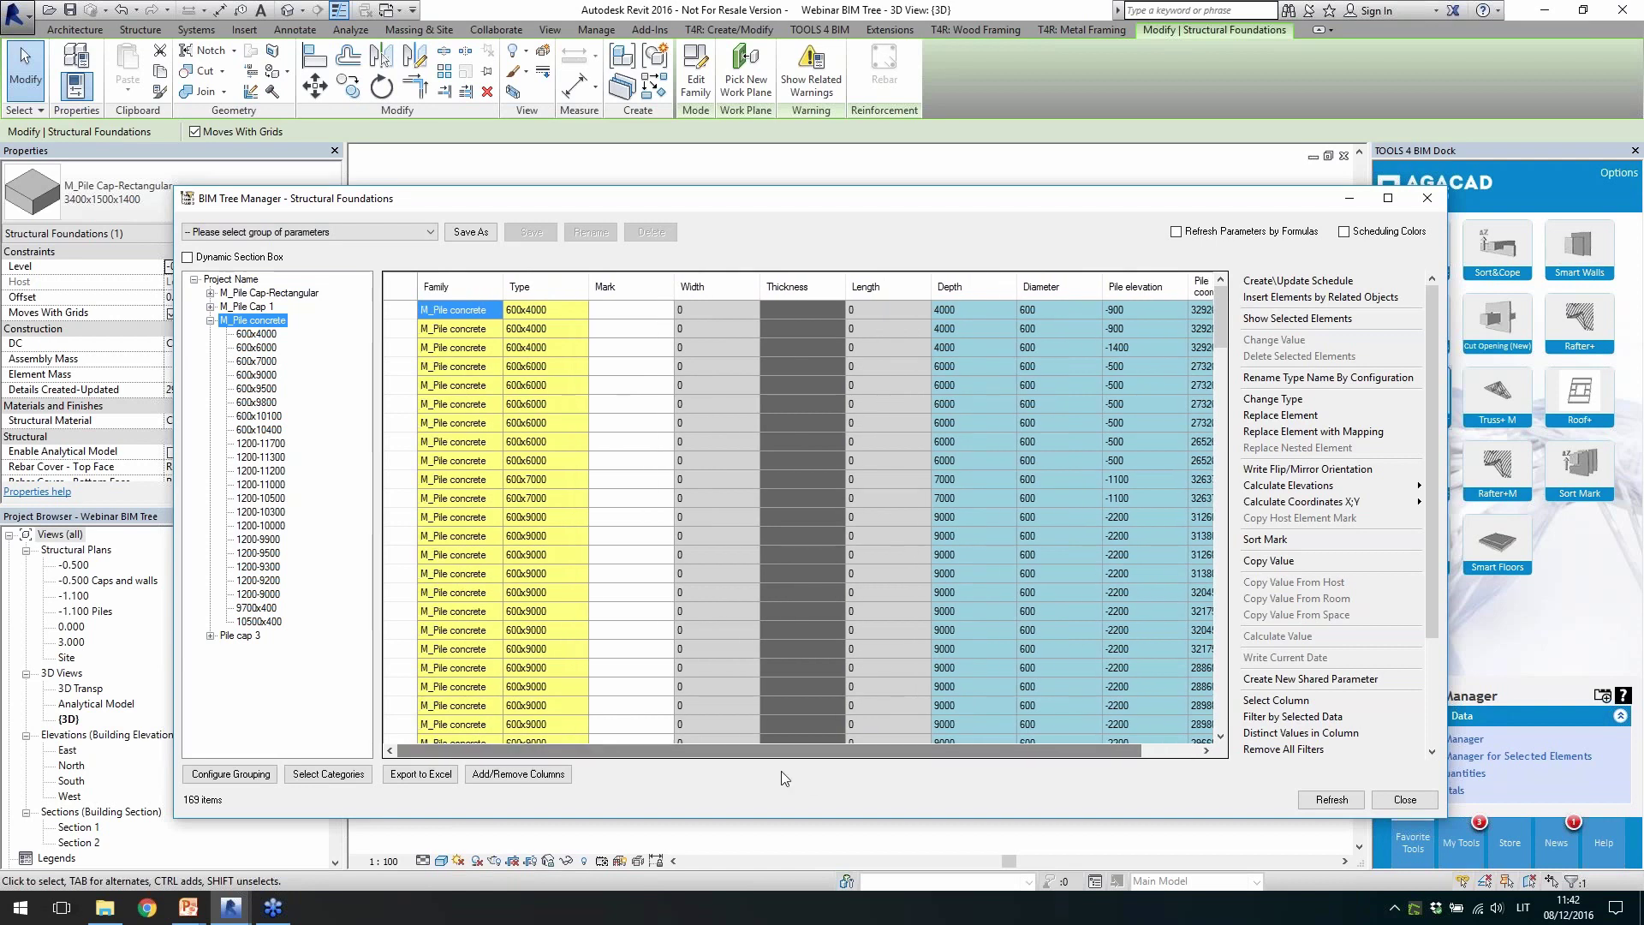
Remove the Width, Thickness and Length columns from the pile table
left_click(556, 775)
left_click_drag(529, 189, 531, 225)
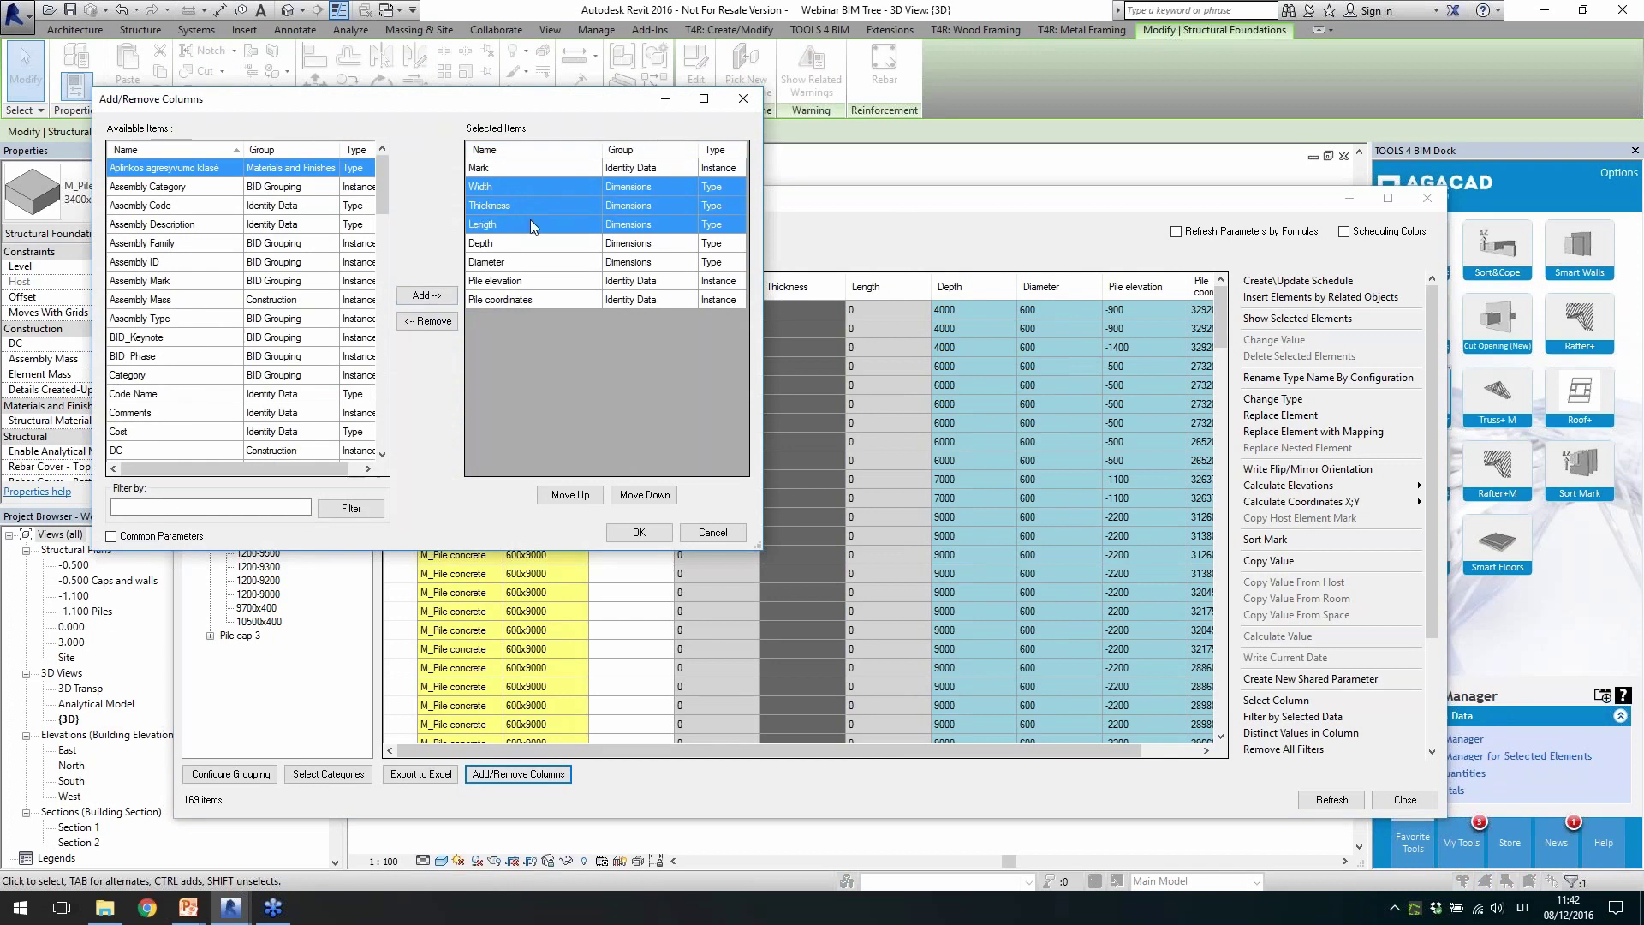
left_click(427, 322)
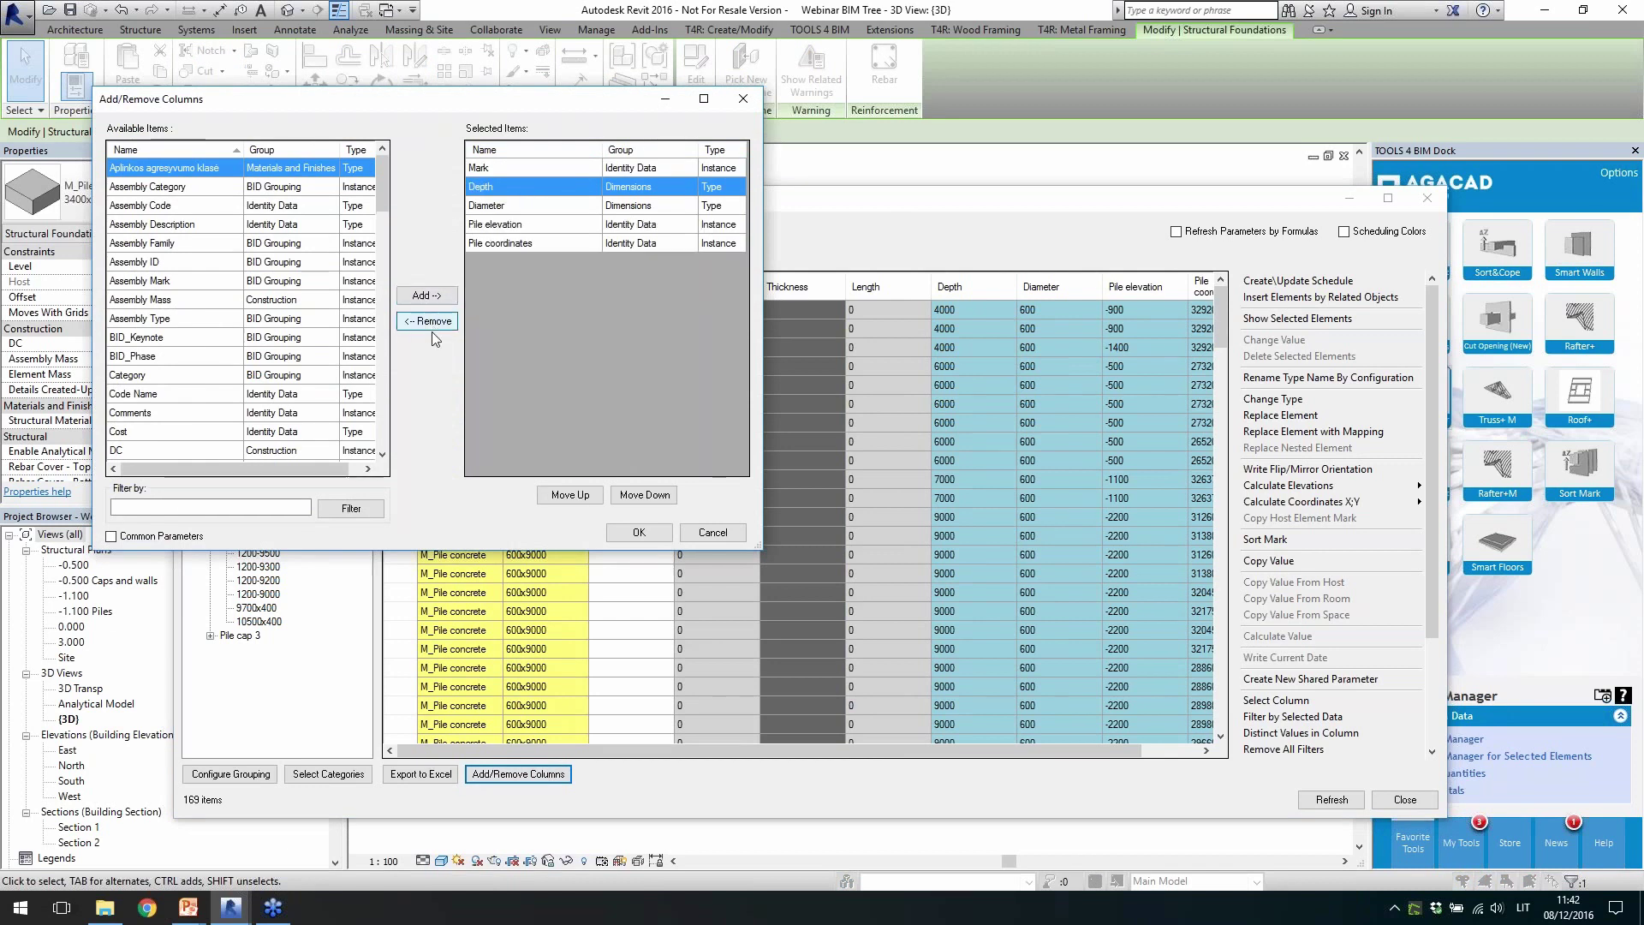
left_click(649, 534)
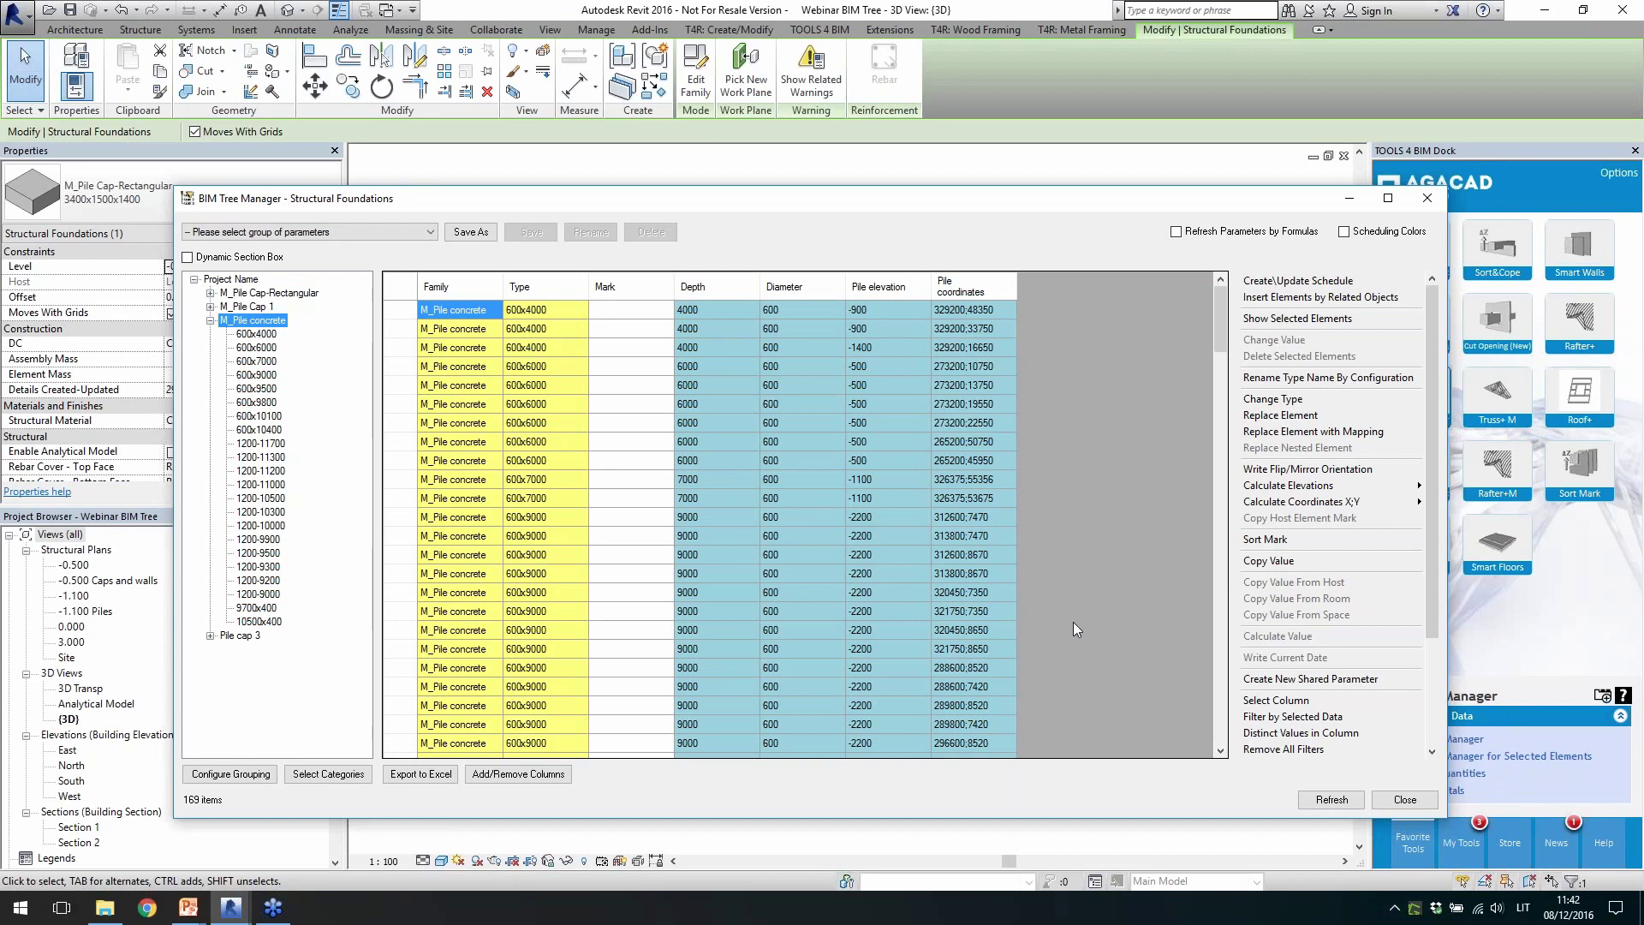
Create a shared text instance parameter named "Construction date", grouped under Data
left_click(1303, 680)
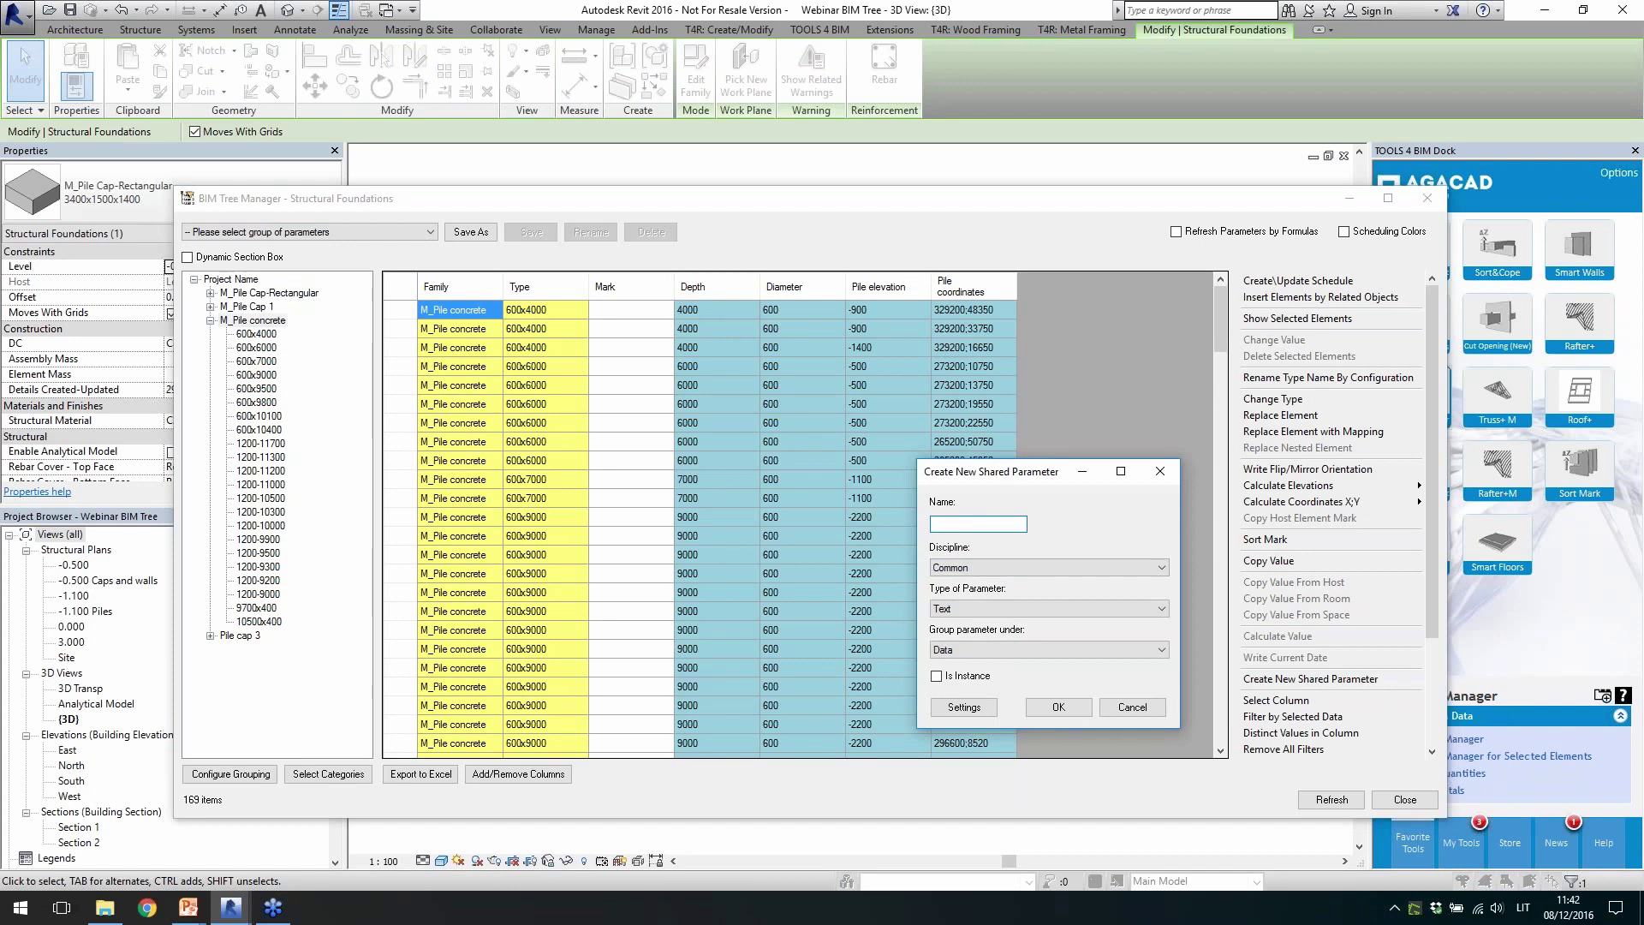
type("Construction date")
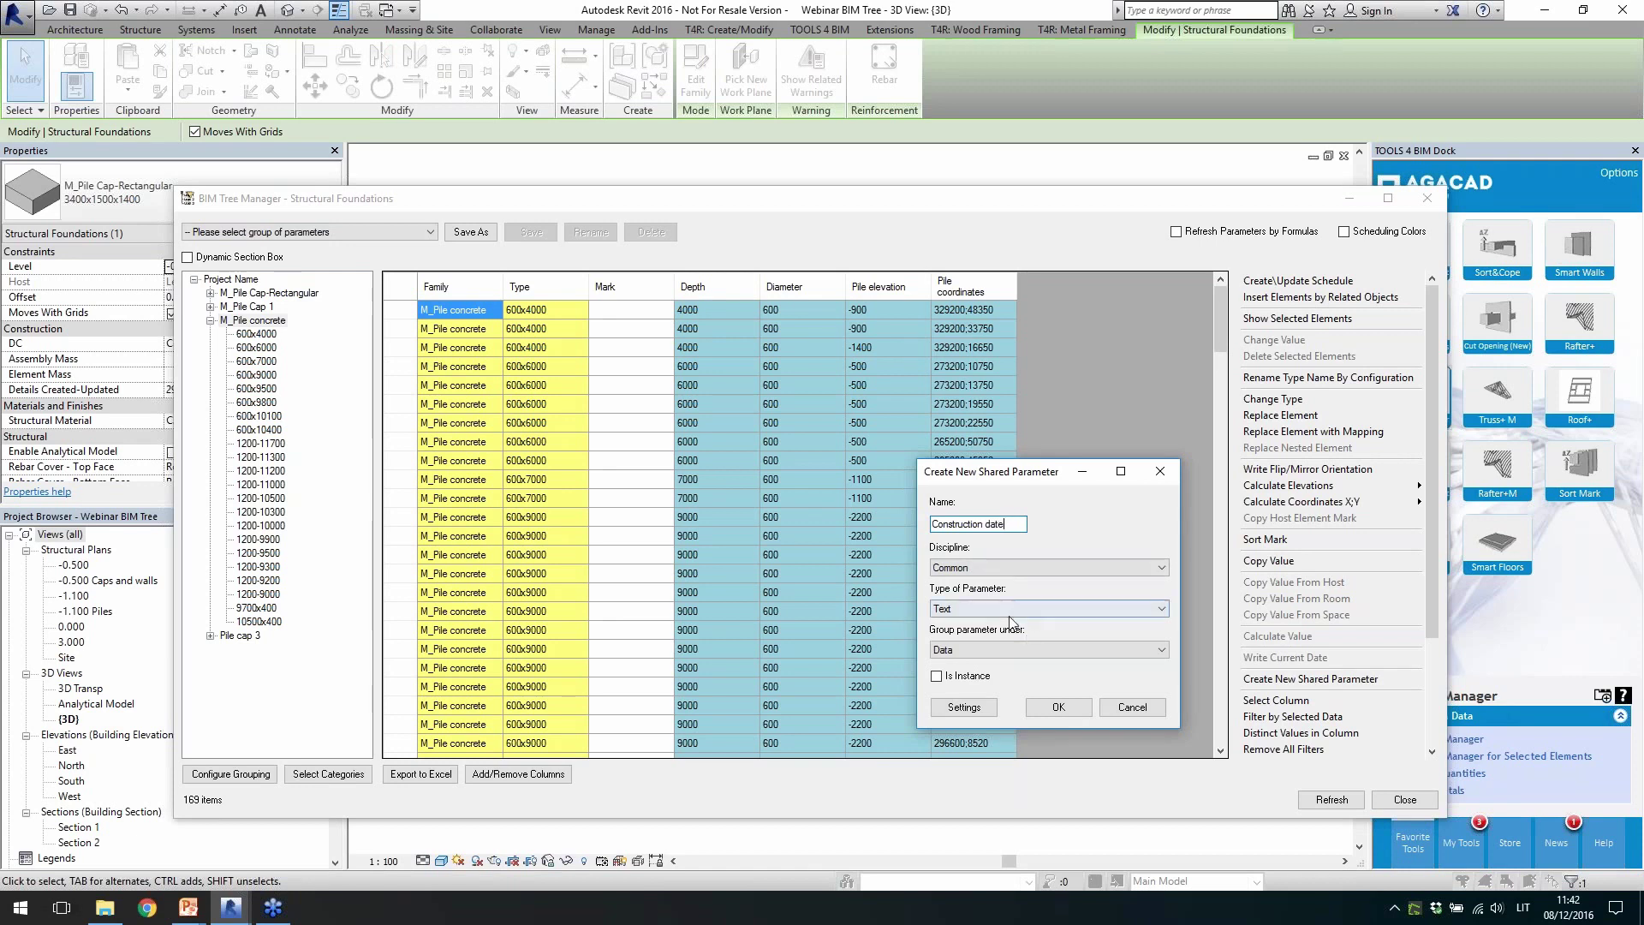
left_click(984, 678)
left_click(1058, 707)
left_click(863, 570)
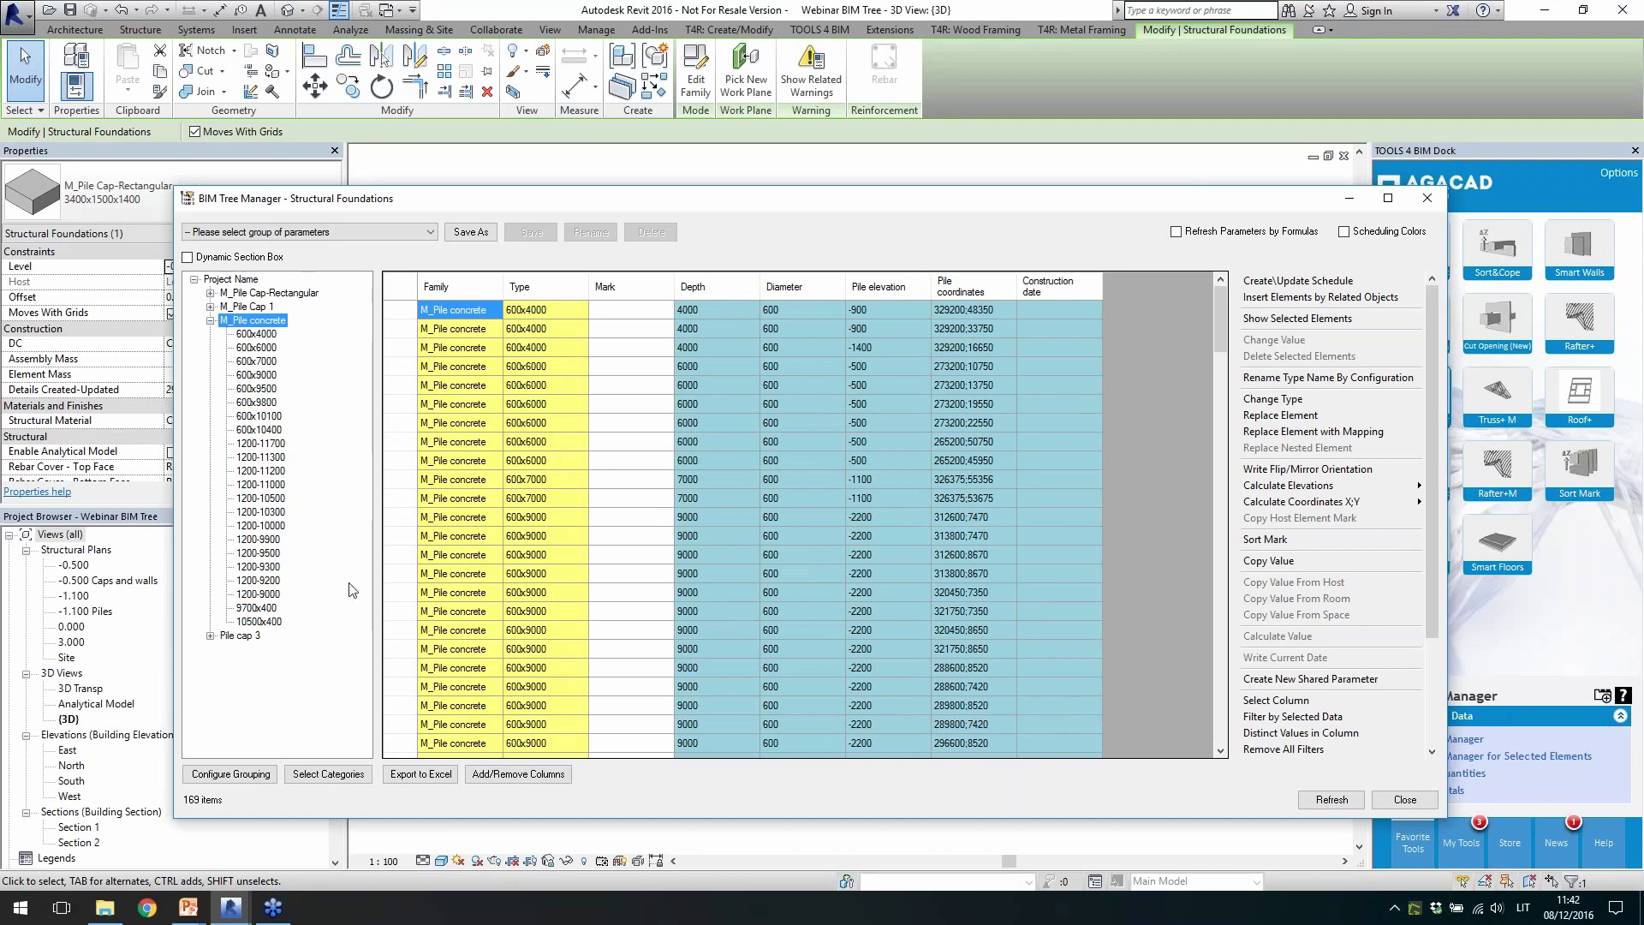
left_click(265, 334)
left_click(261, 323)
left_click_drag(1221, 333, 1205, 470)
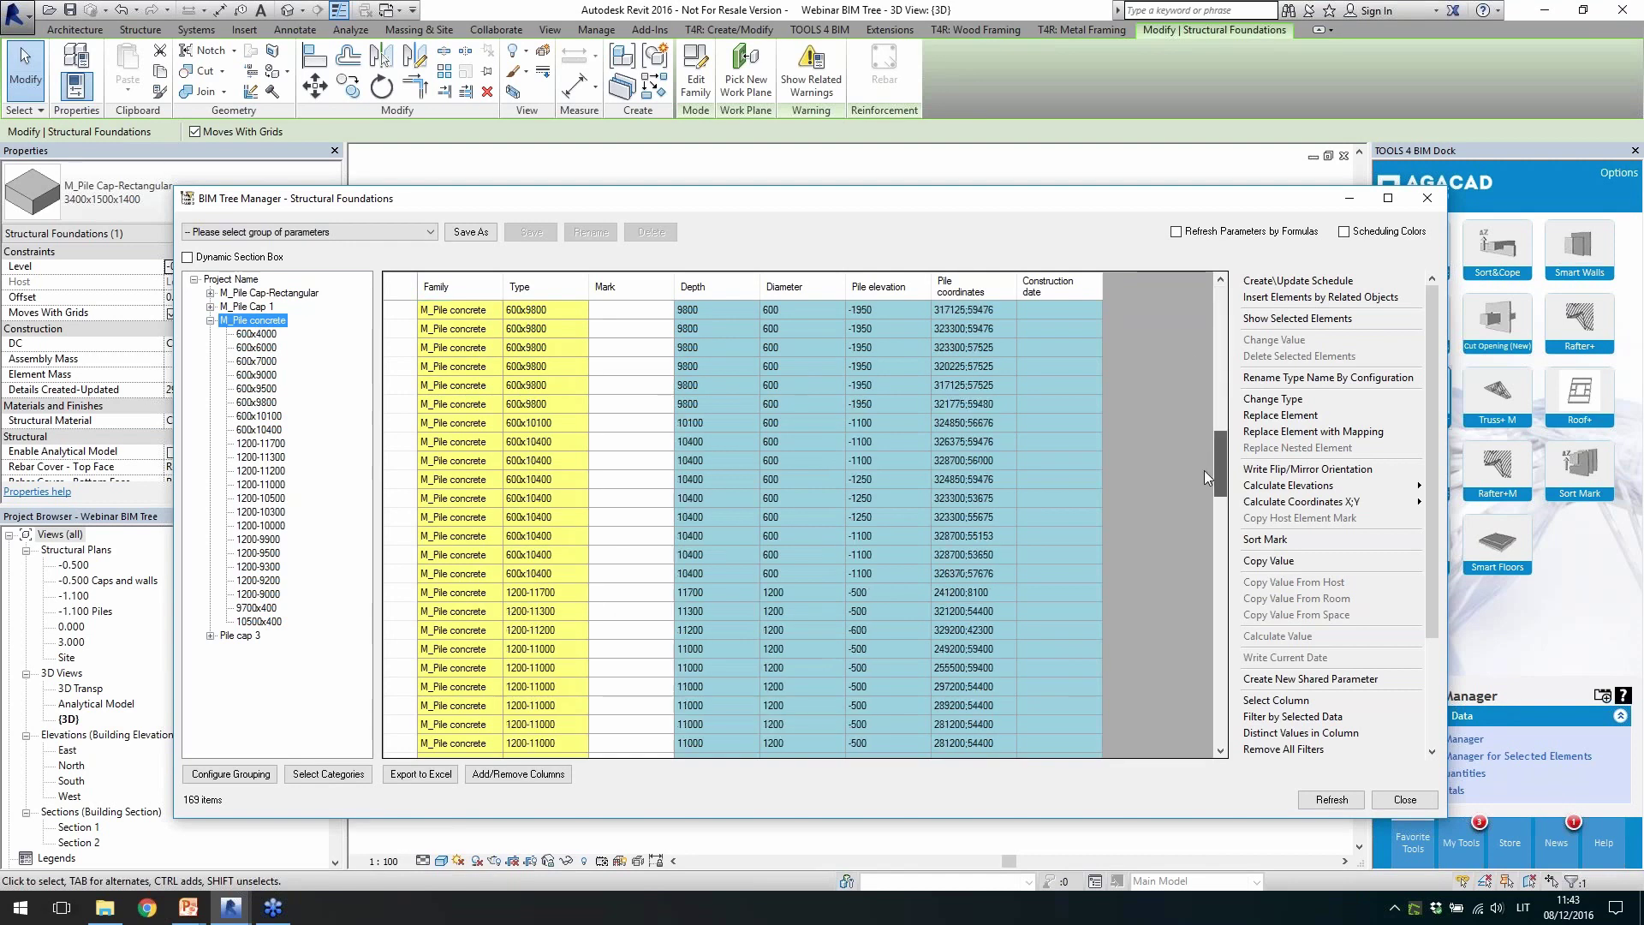
left_click(406, 555)
scroll(685, 558, "up", 7)
scroll(686, 557, "up", 8)
left_click_drag(402, 367, 404, 315)
key("ctrl+a")
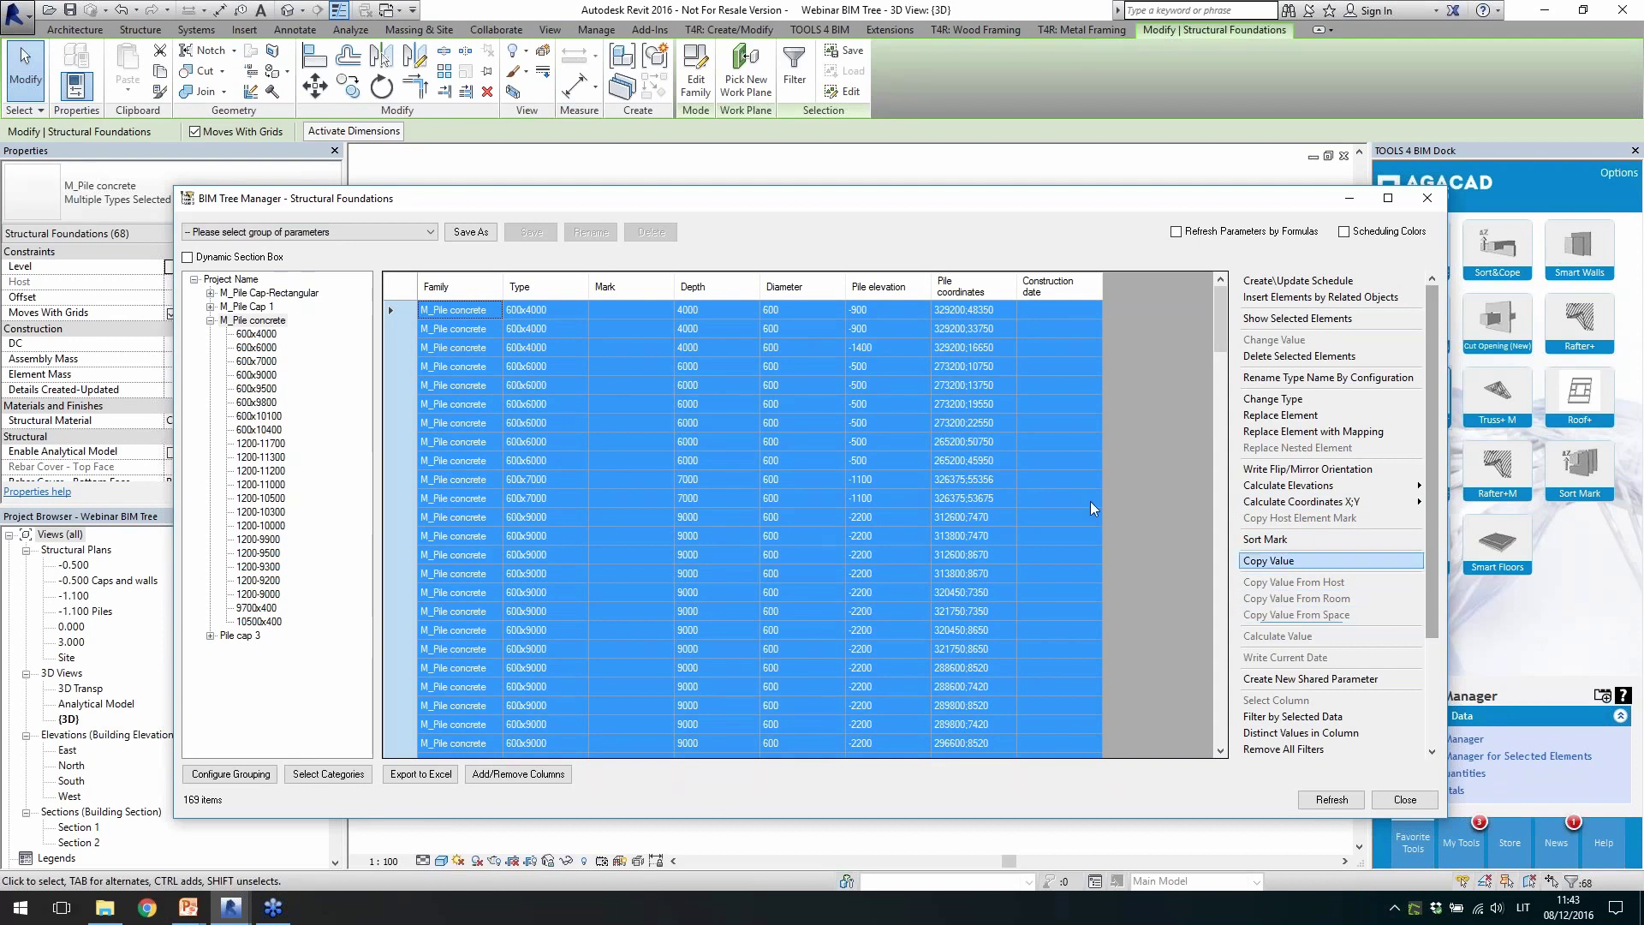
Write the current date as the Construction date of all piles from type 600x4000 through 600x10400
left_click(1056, 317)
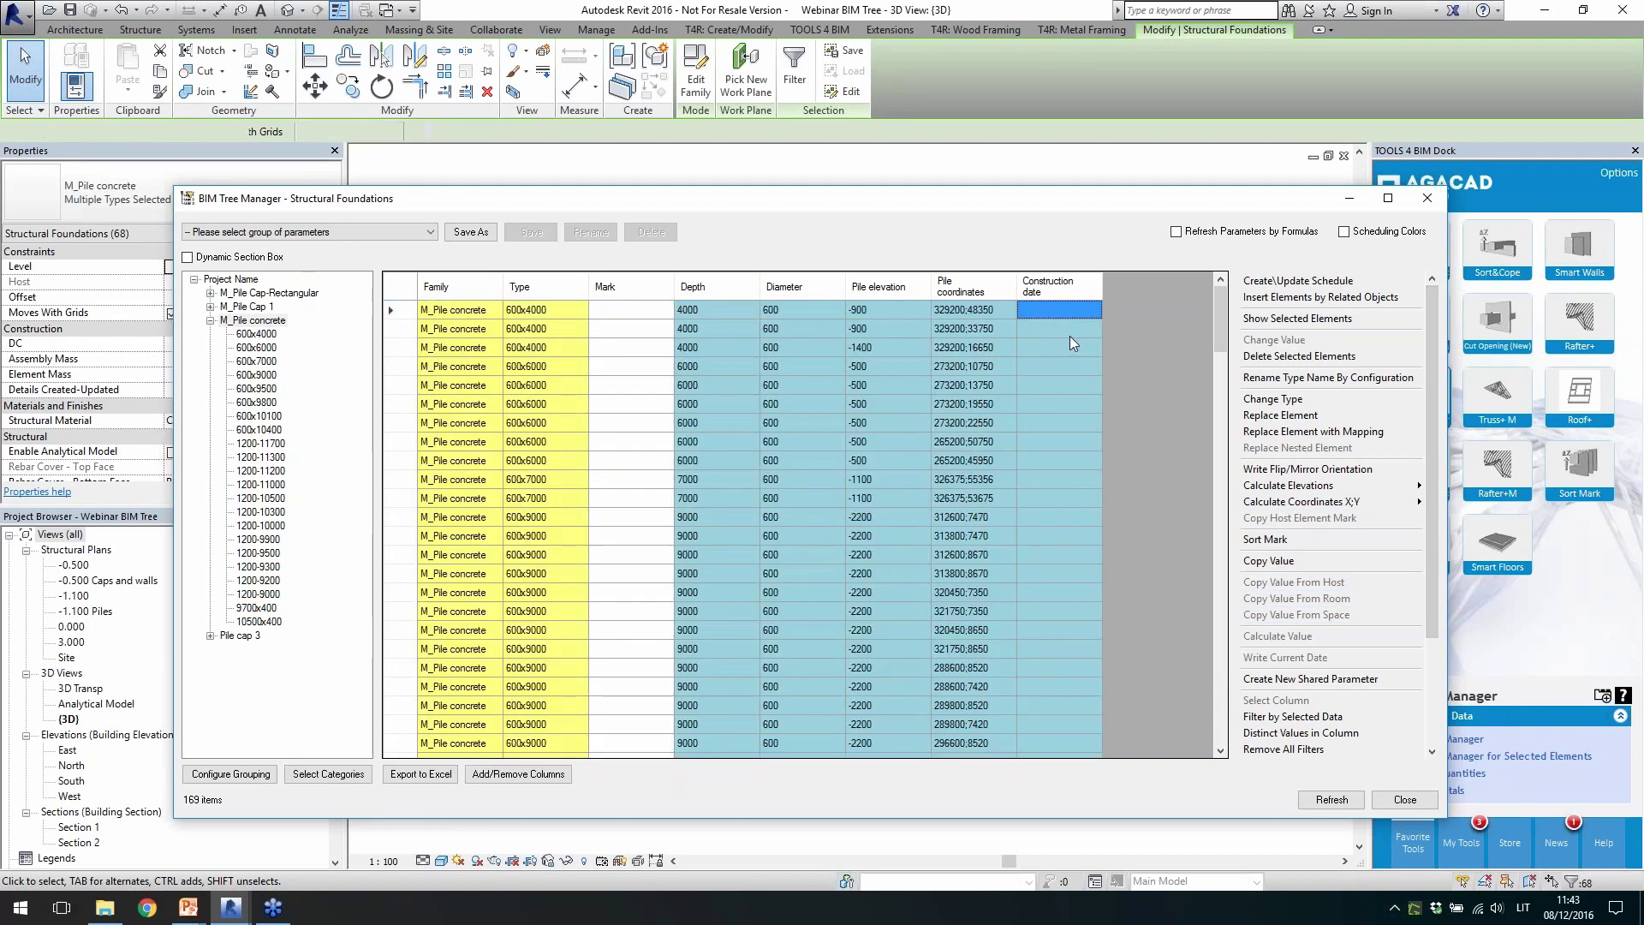
left_click_drag(1212, 339, 1219, 495)
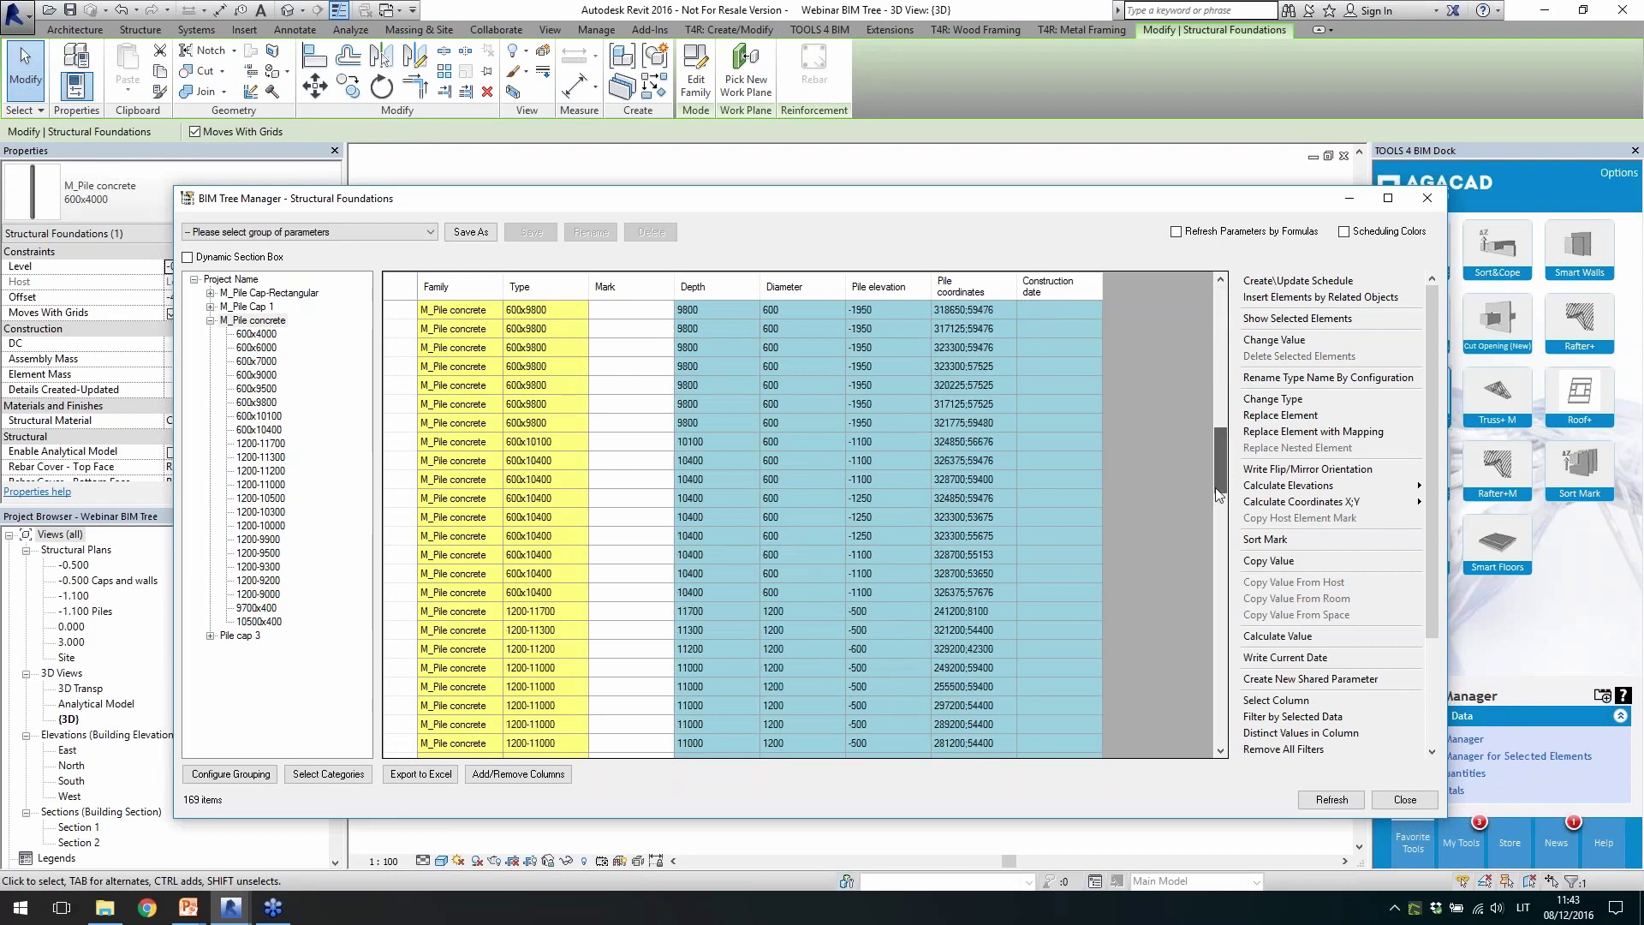
left_click(1059, 592, "shift")
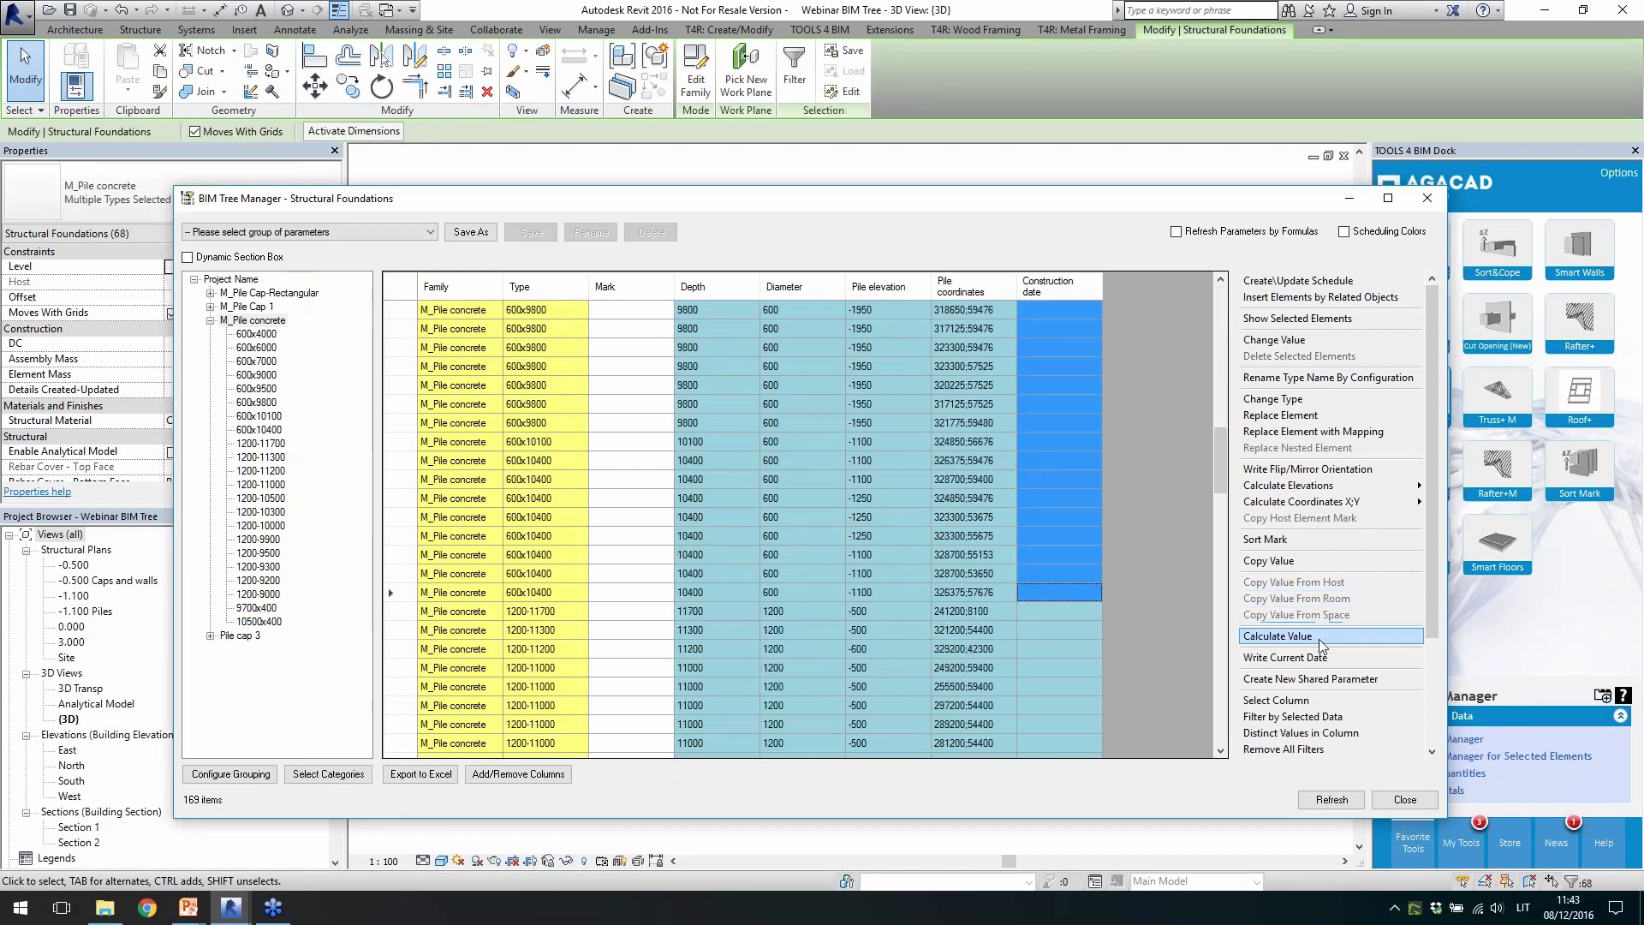
left_click(1329, 659)
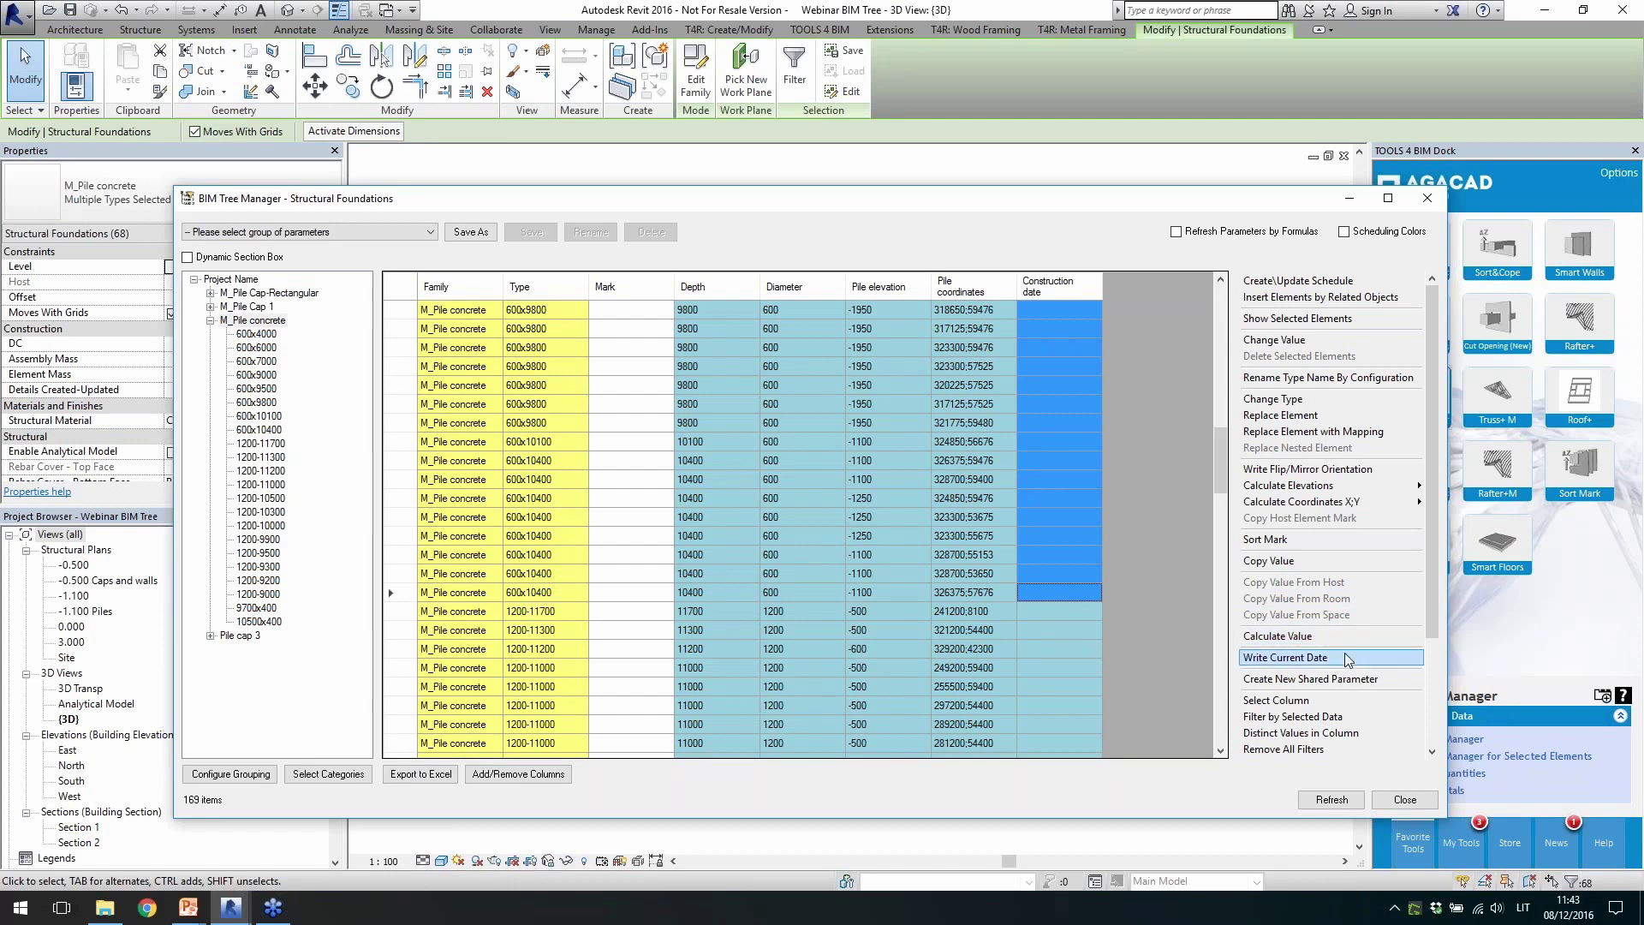
left_click(1375, 659)
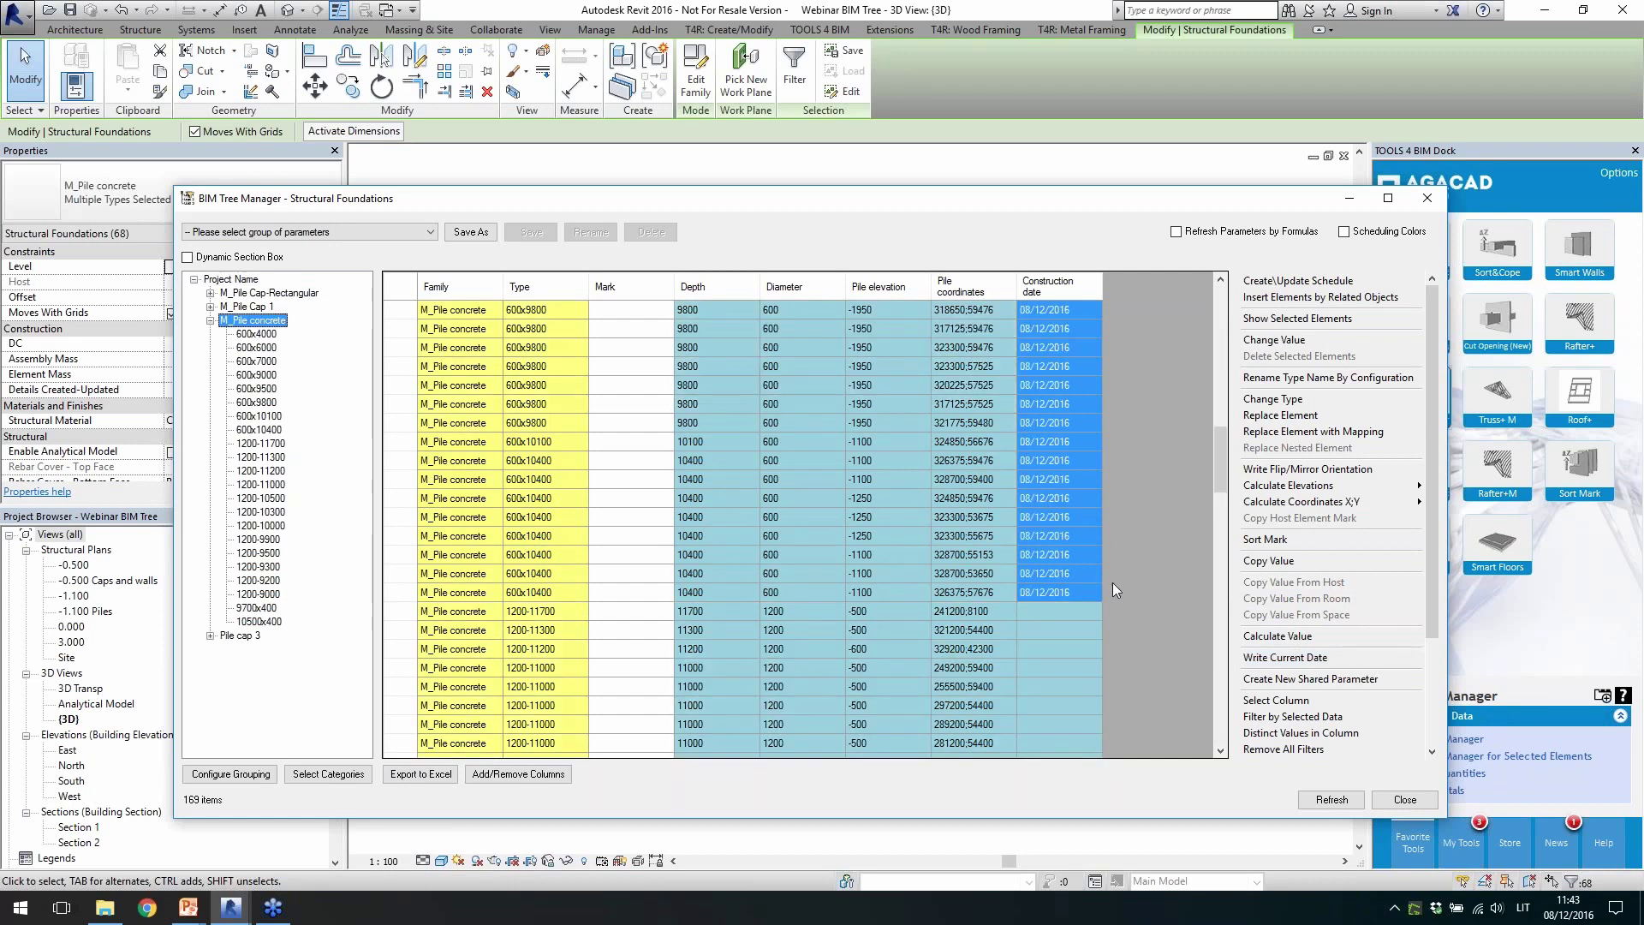
Set the Construction date of all piles from type 1200-11700 through 10500x400 to 07/12/2016
left_click(1065, 610)
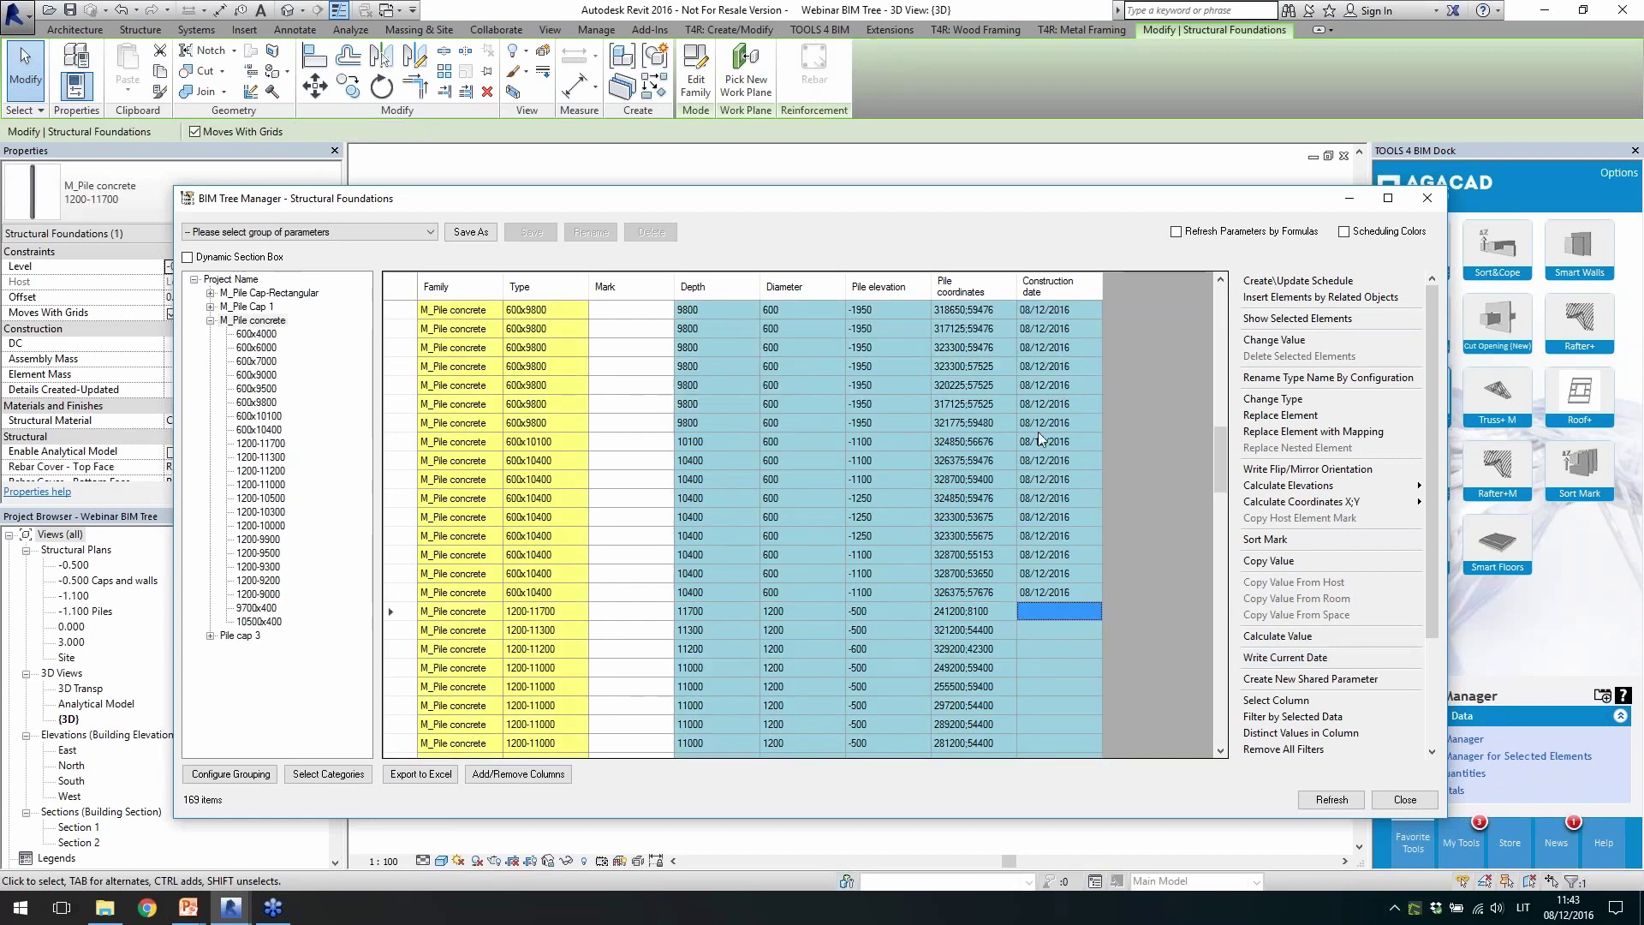
left_click_drag(1220, 456, 1220, 744)
left_click(1055, 742, "shift")
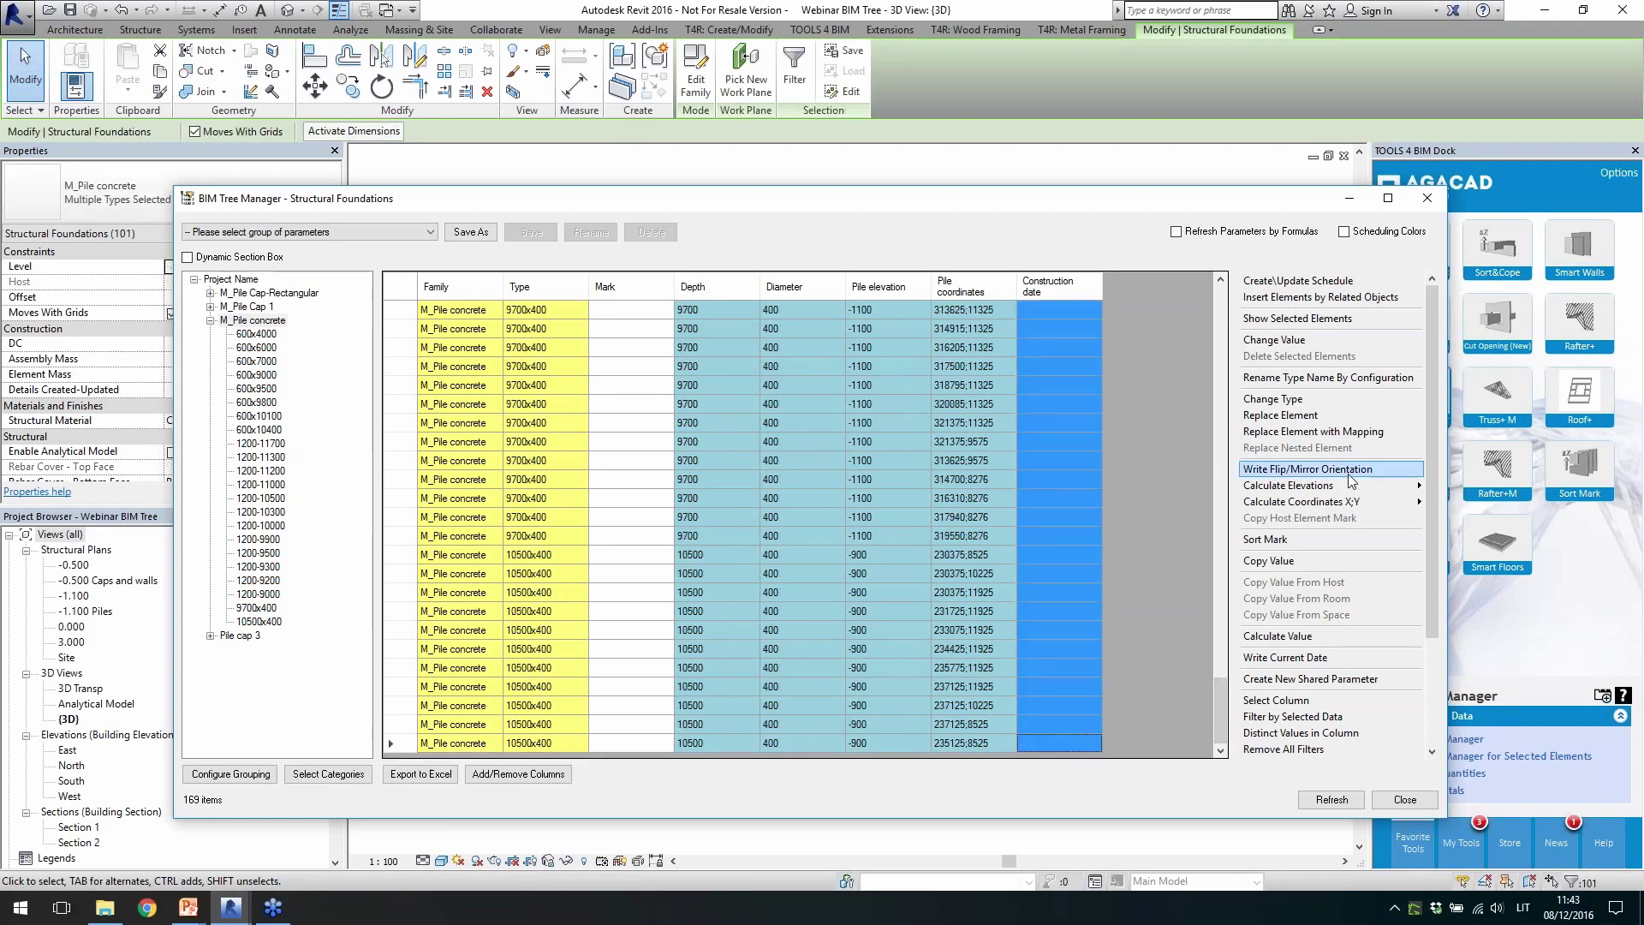
left_click(1271, 340)
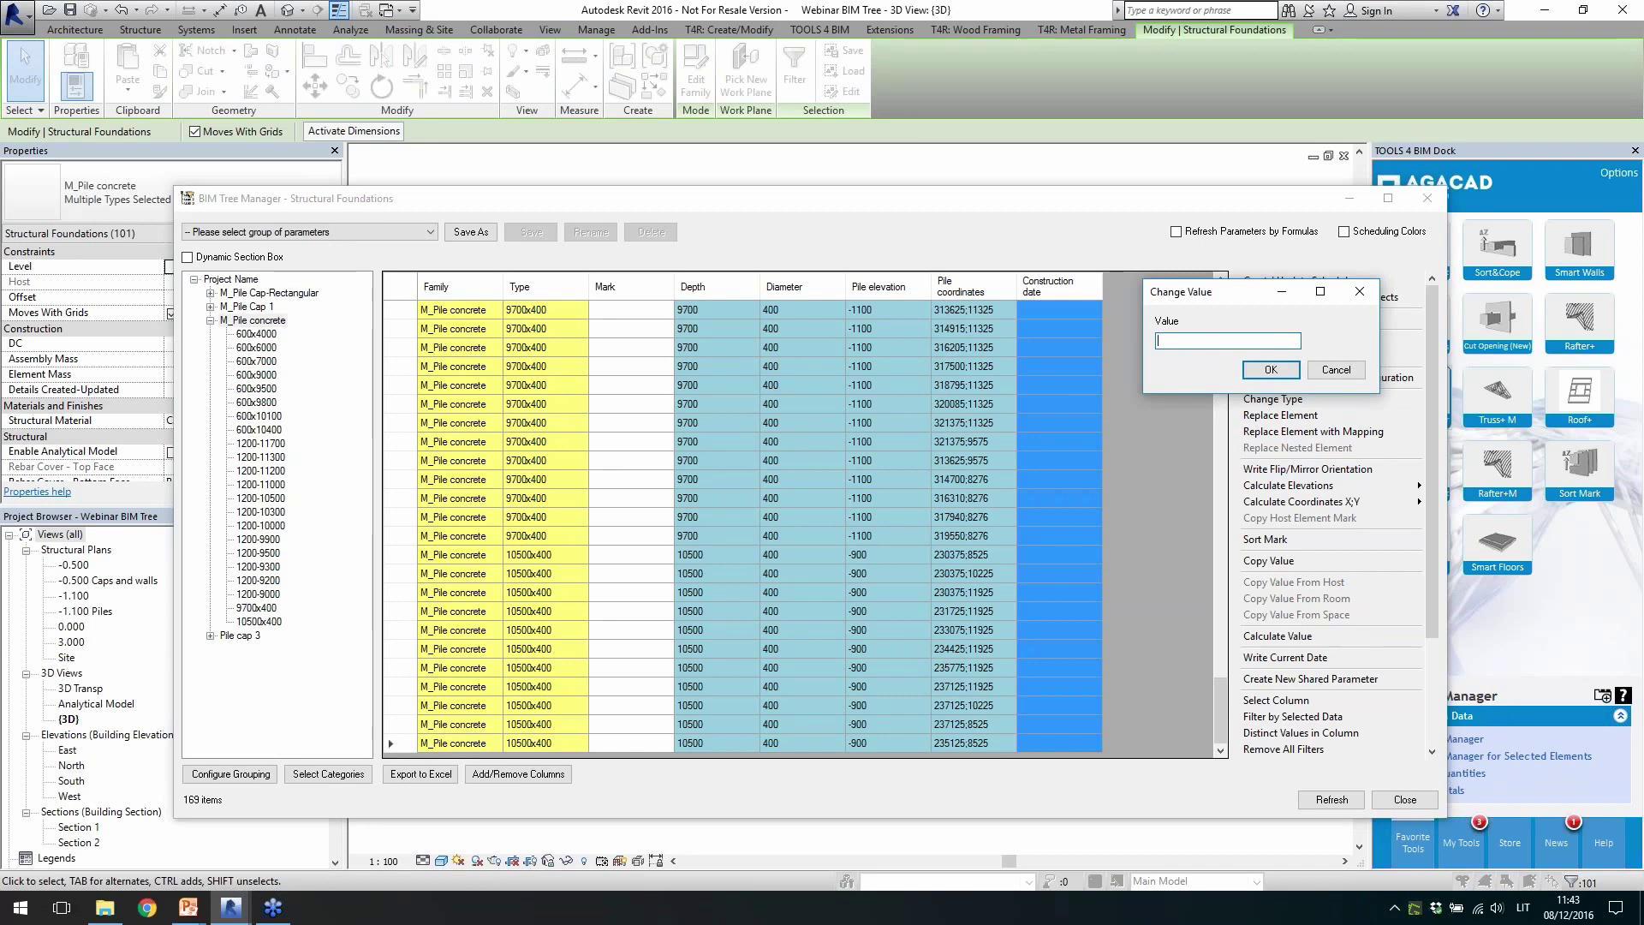
type("07//12/")
type("/")
type("20")
type("2016")
left_click(1173, 340)
key("BackSpace")
key("BackSpace")
type("/")
left_click(1271, 369)
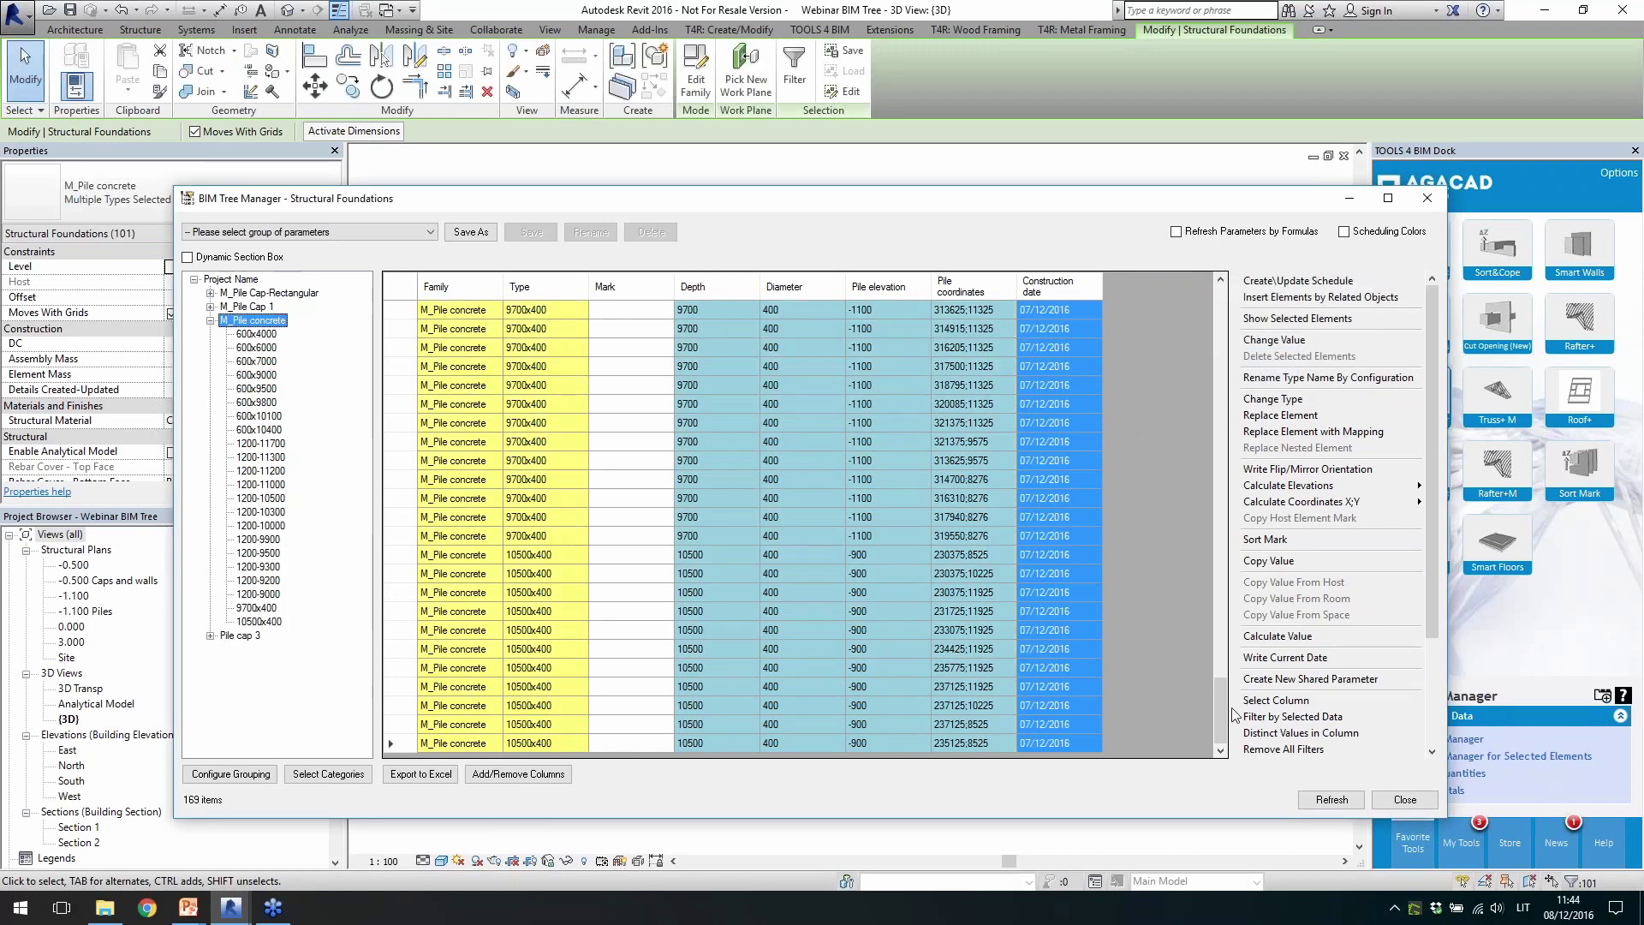
Start Sort Mark for the Mark values of the M_Pile concrete piles, with Instance: Id as the numbering parameter
left_click_drag(1226, 713, 1211, 300)
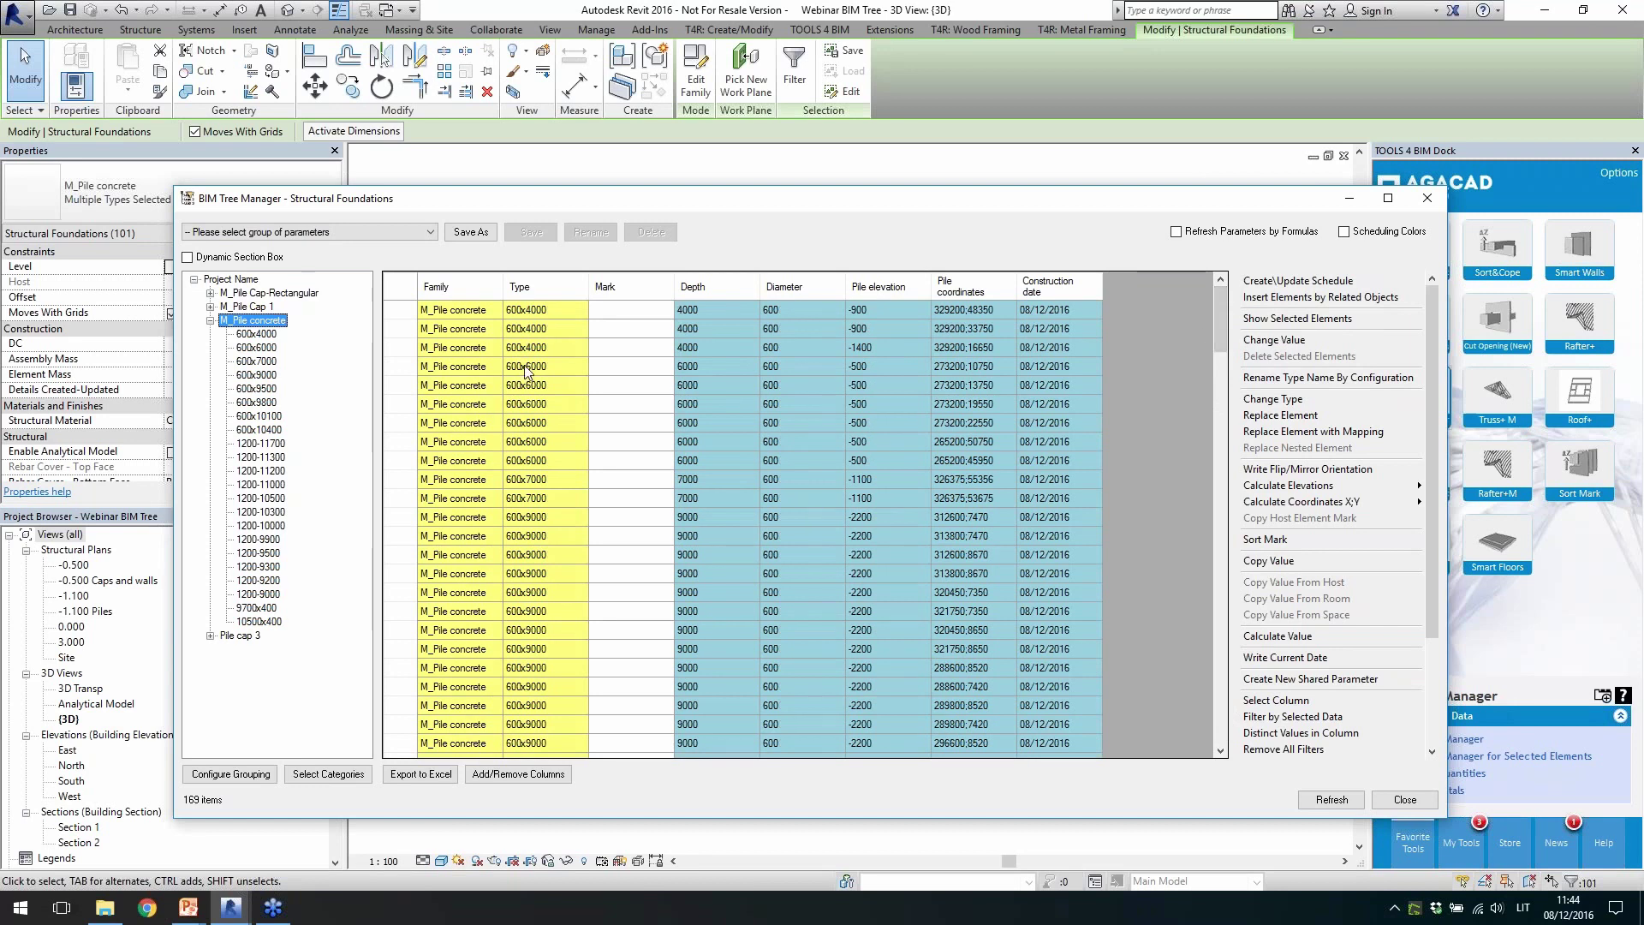
left_click(625, 313)
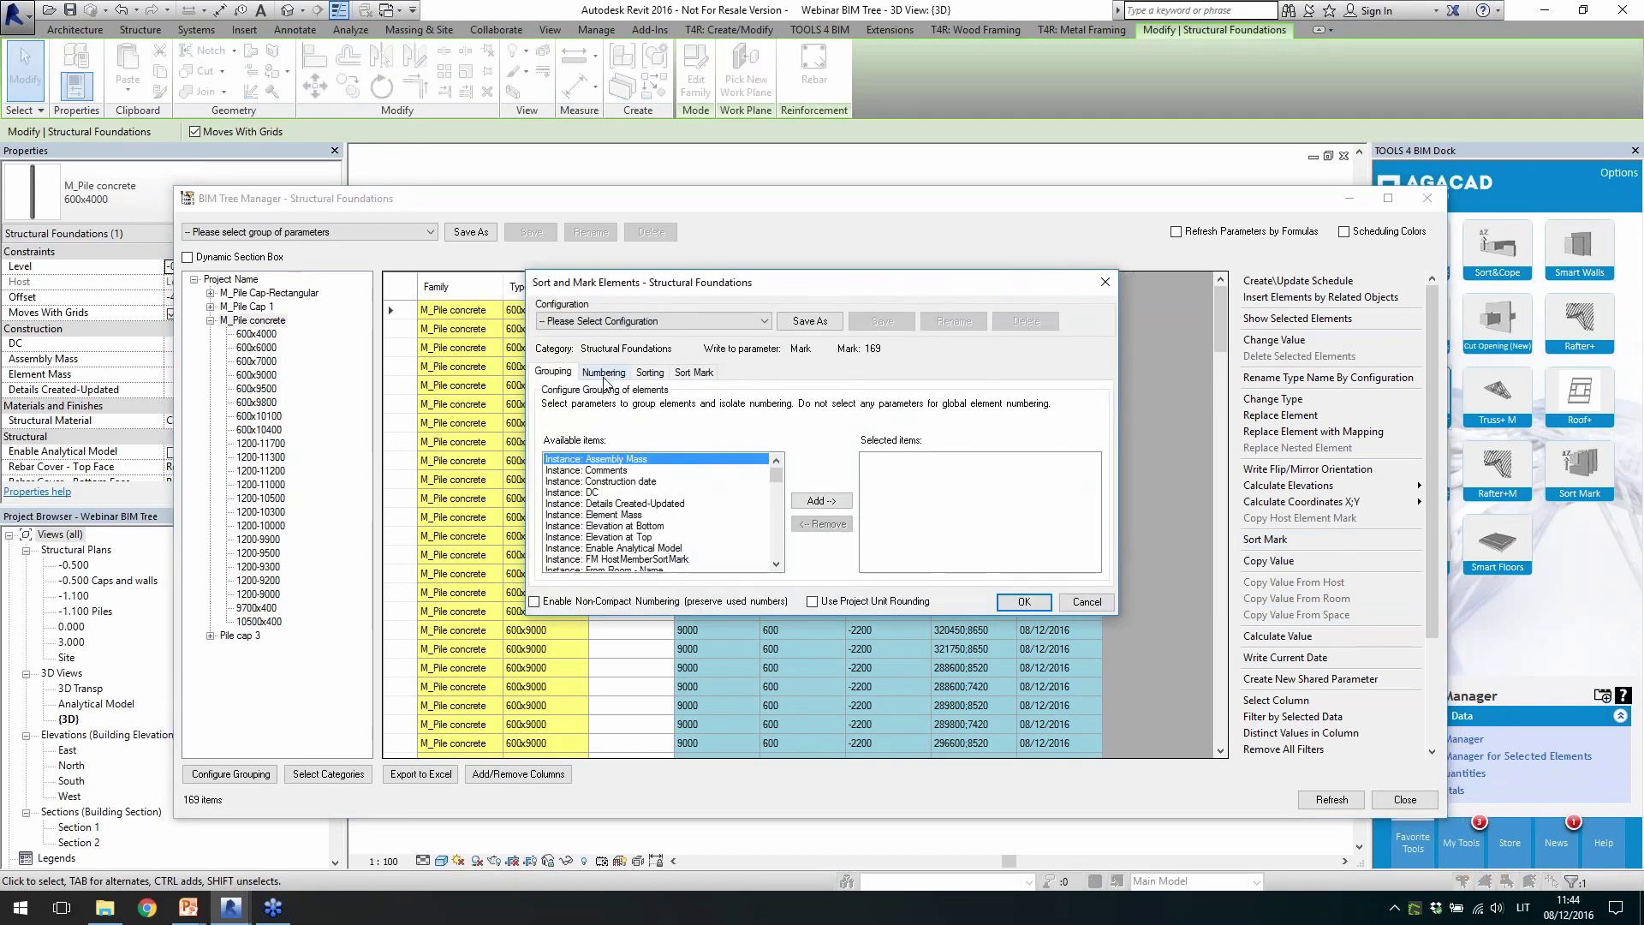
left_click(604, 373)
left_click_drag(780, 476, 781, 496)
left_click(765, 470)
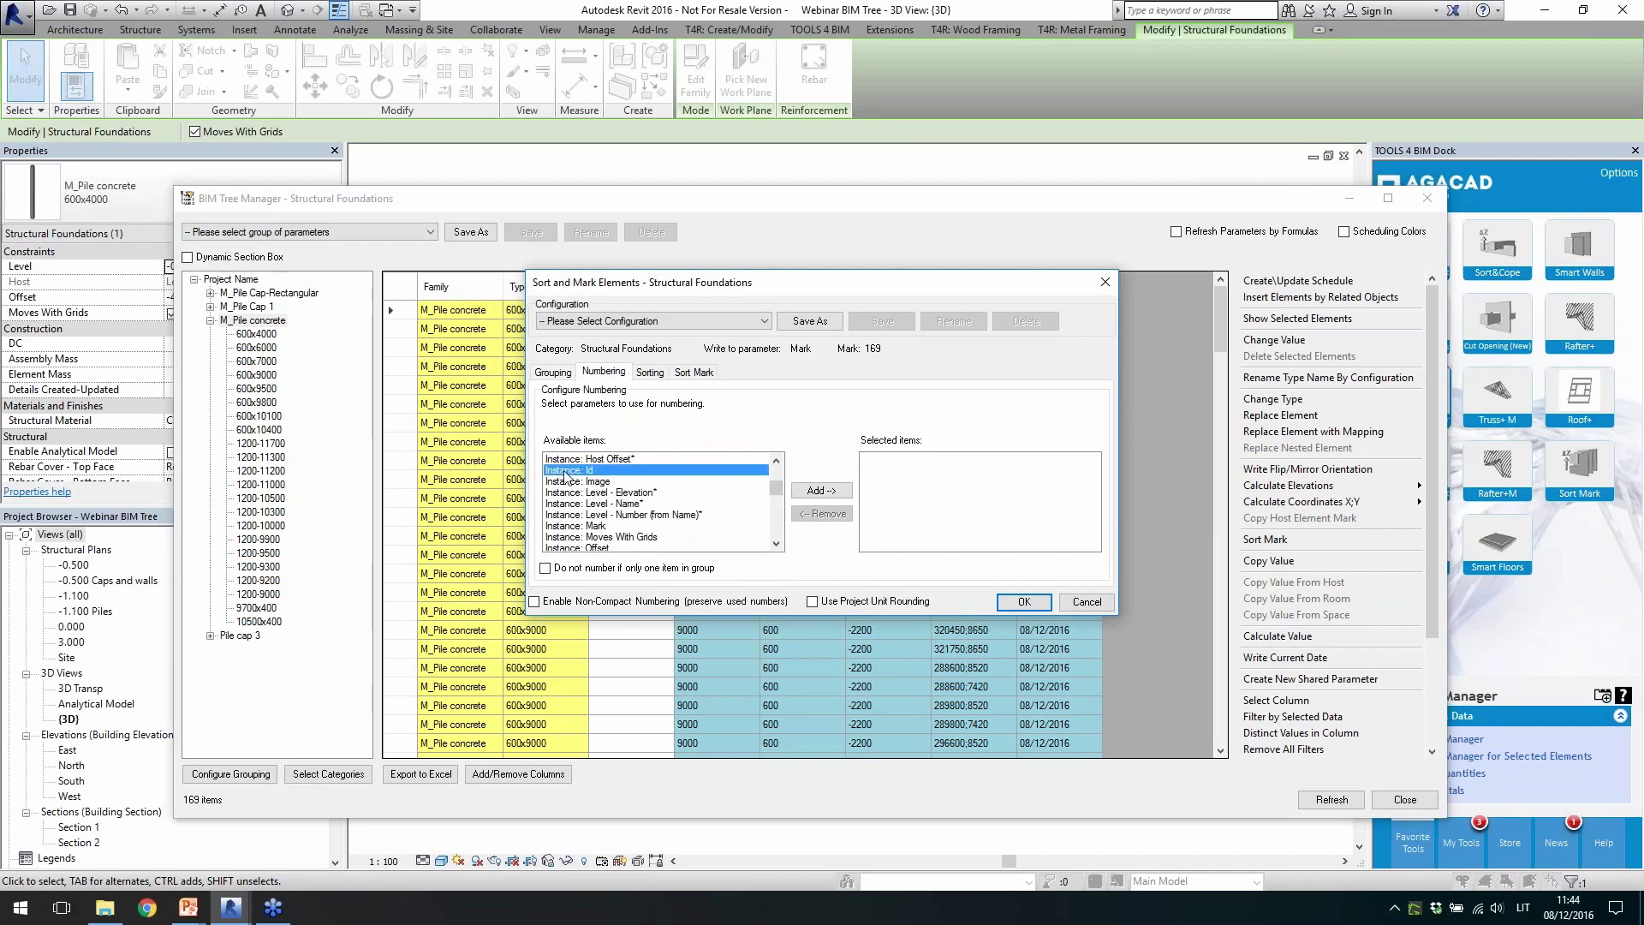
left_click(821, 491)
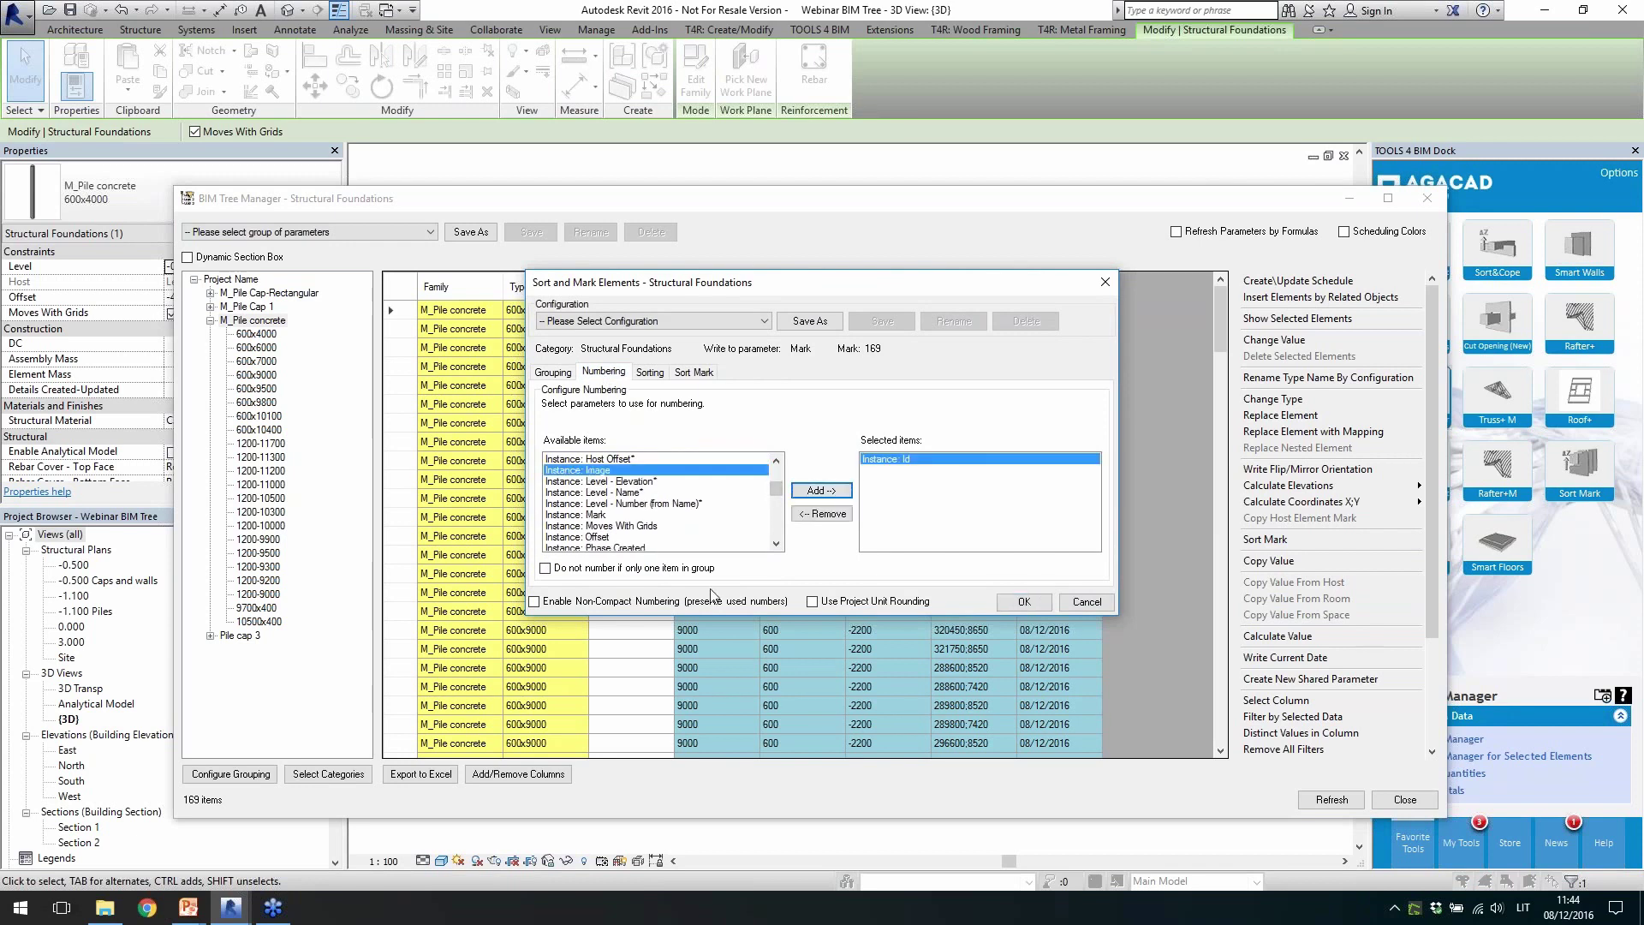
Compose the Mark from the calculated Sort Mark Number with start number 1000, and apply it to the piles
left_click(695, 373)
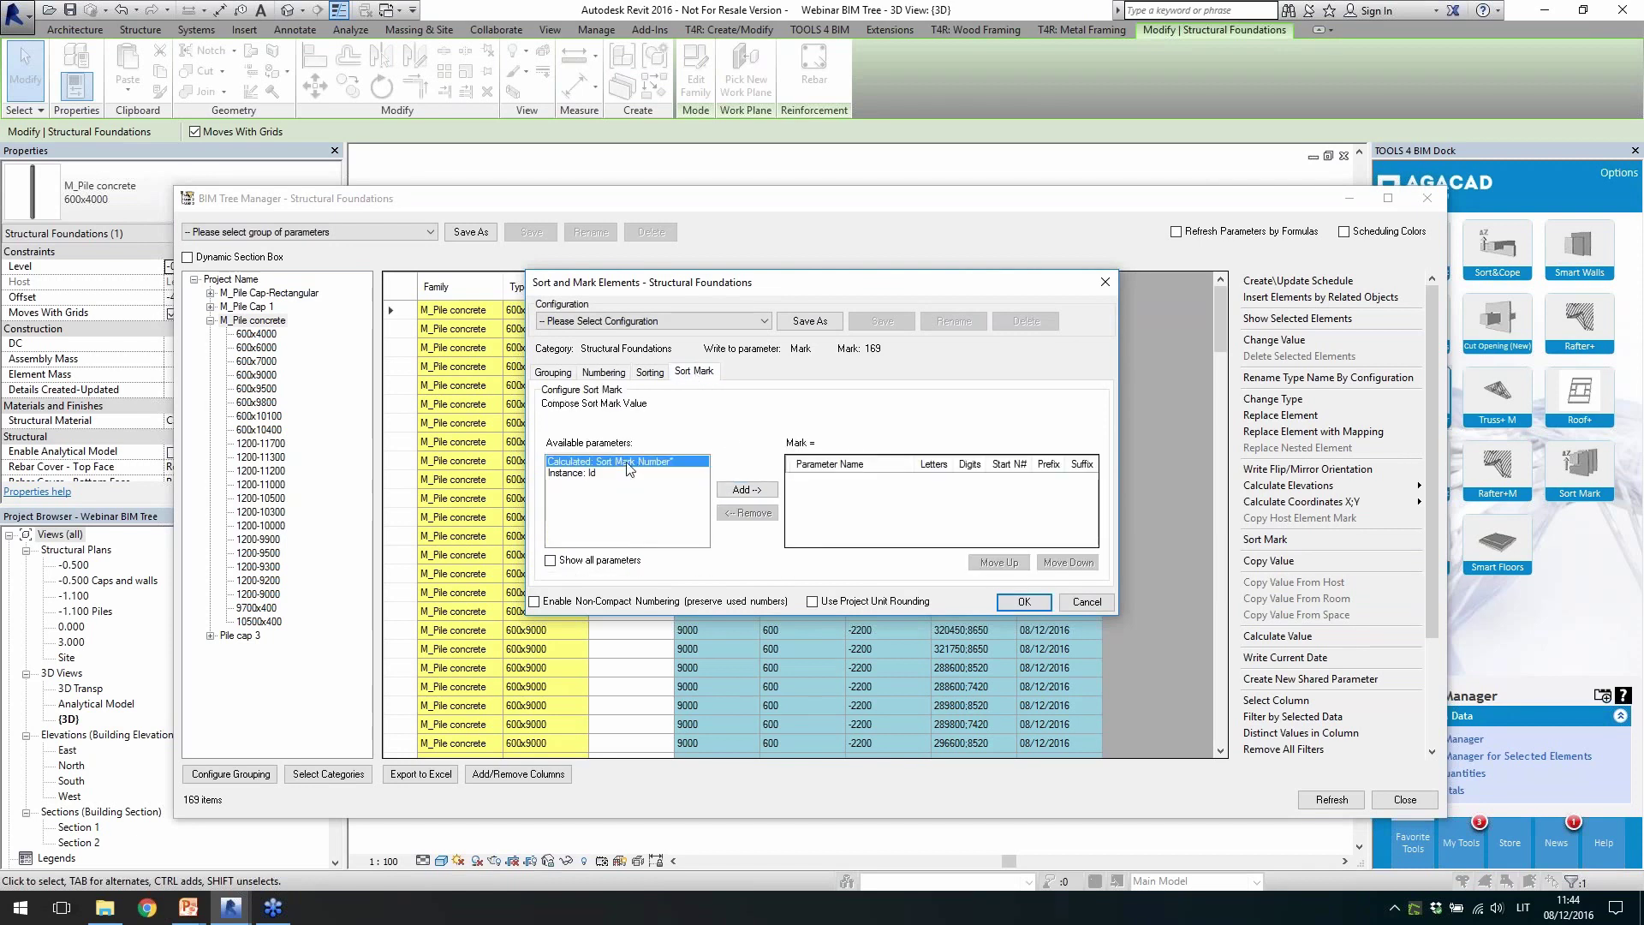
left_click(747, 489)
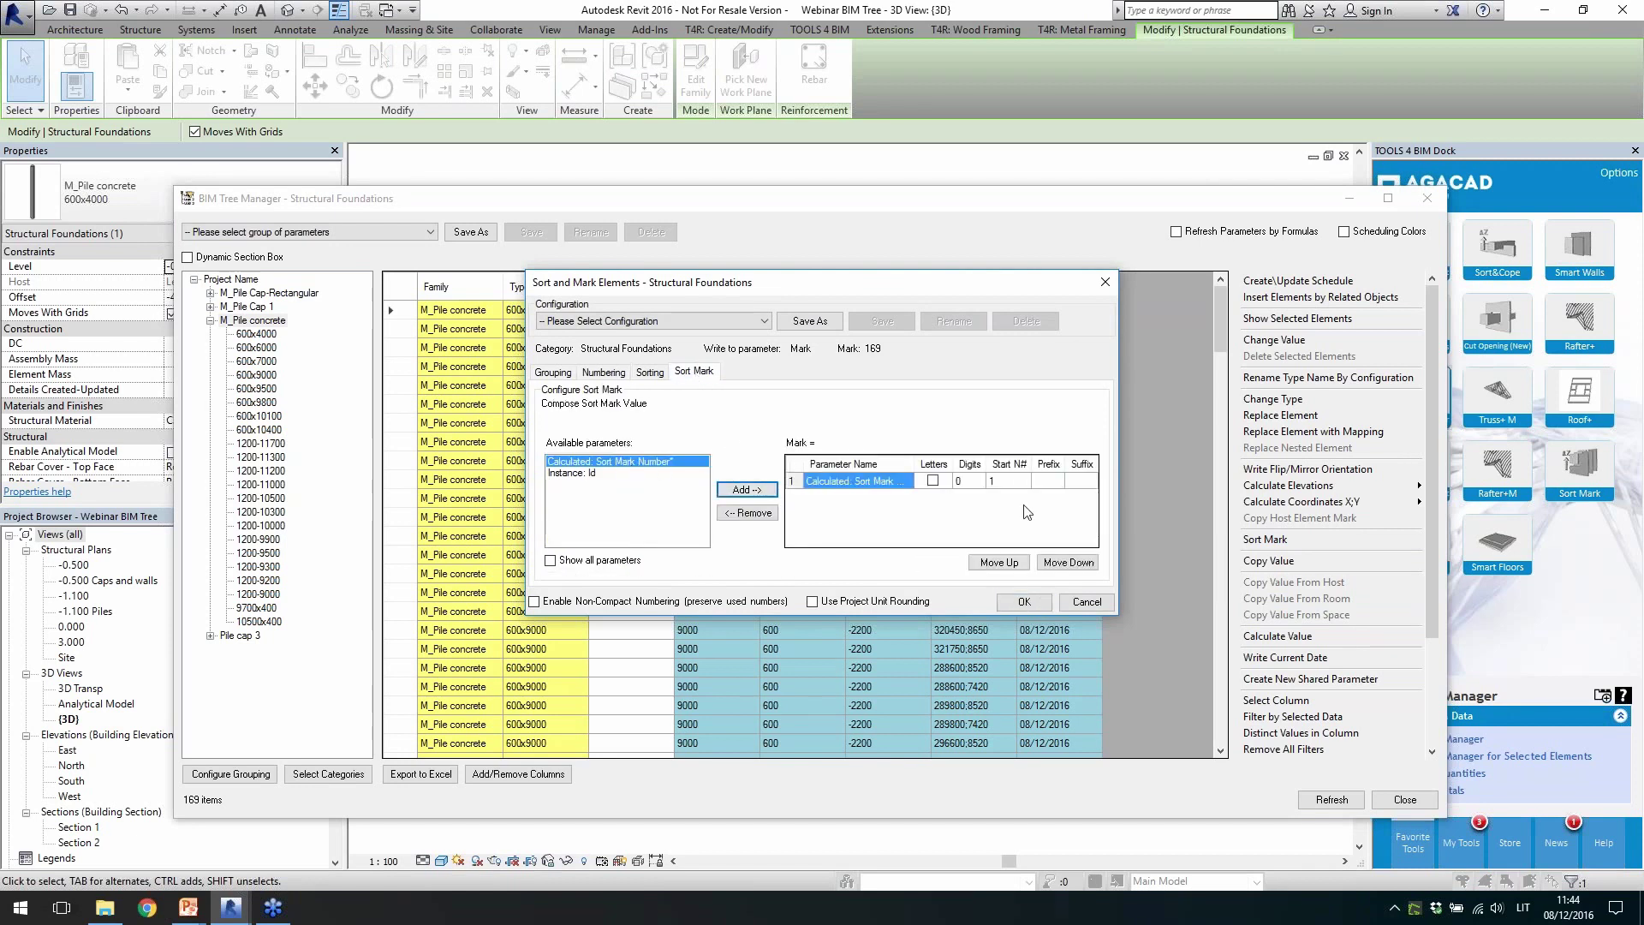
double_click(1010, 481)
type("1000")
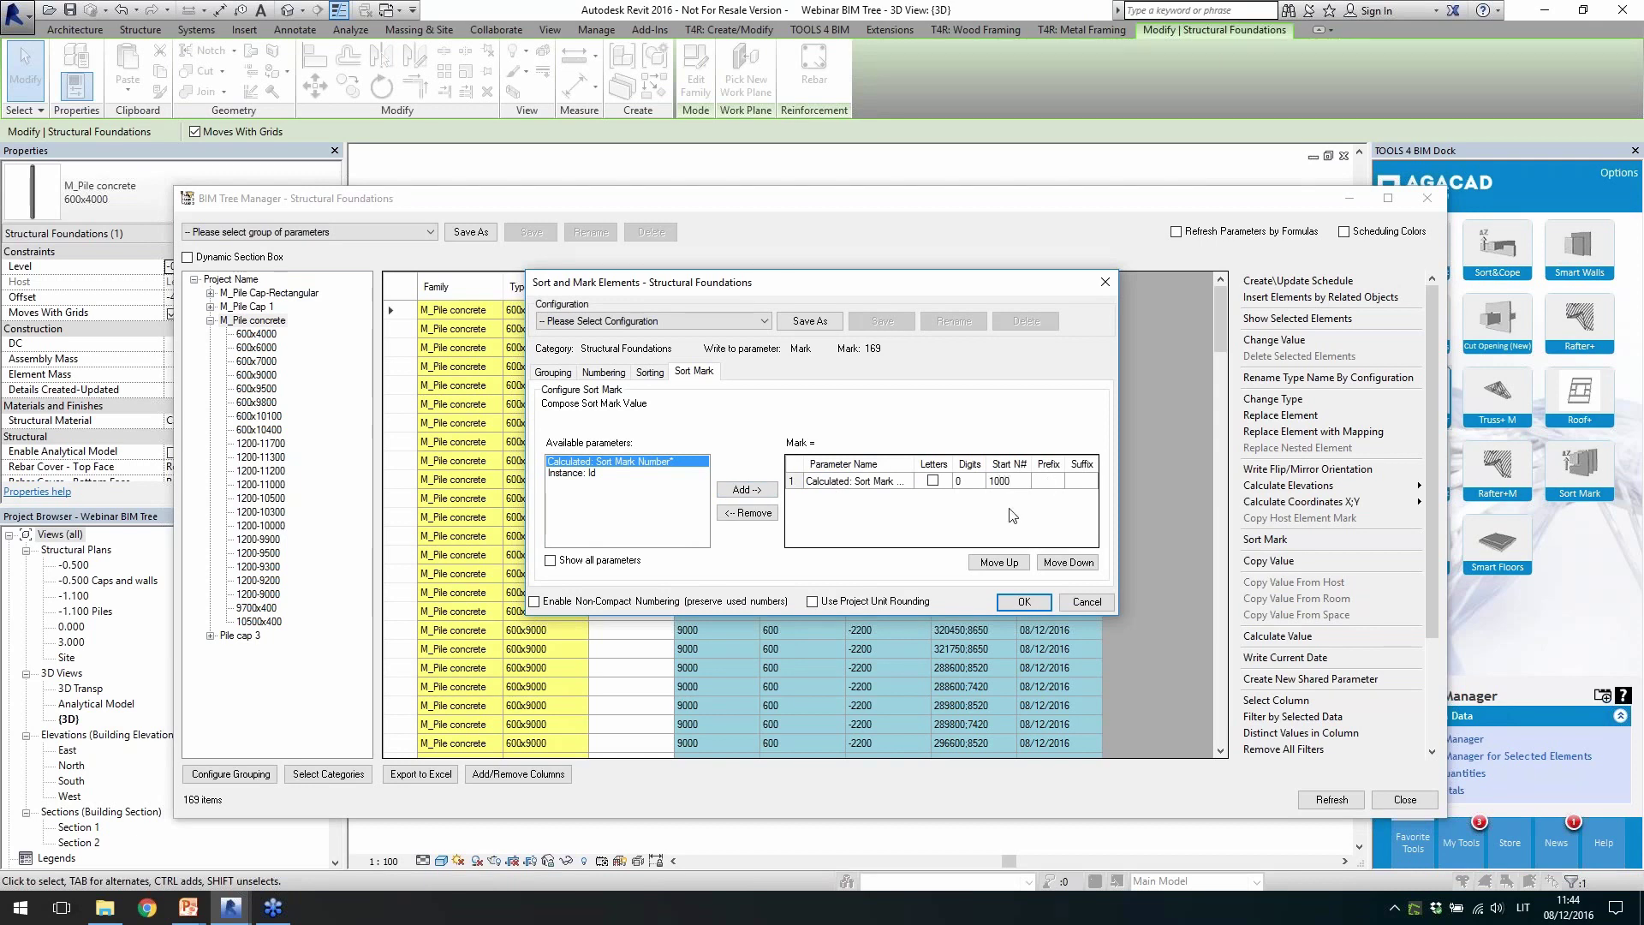
left_click(1012, 603)
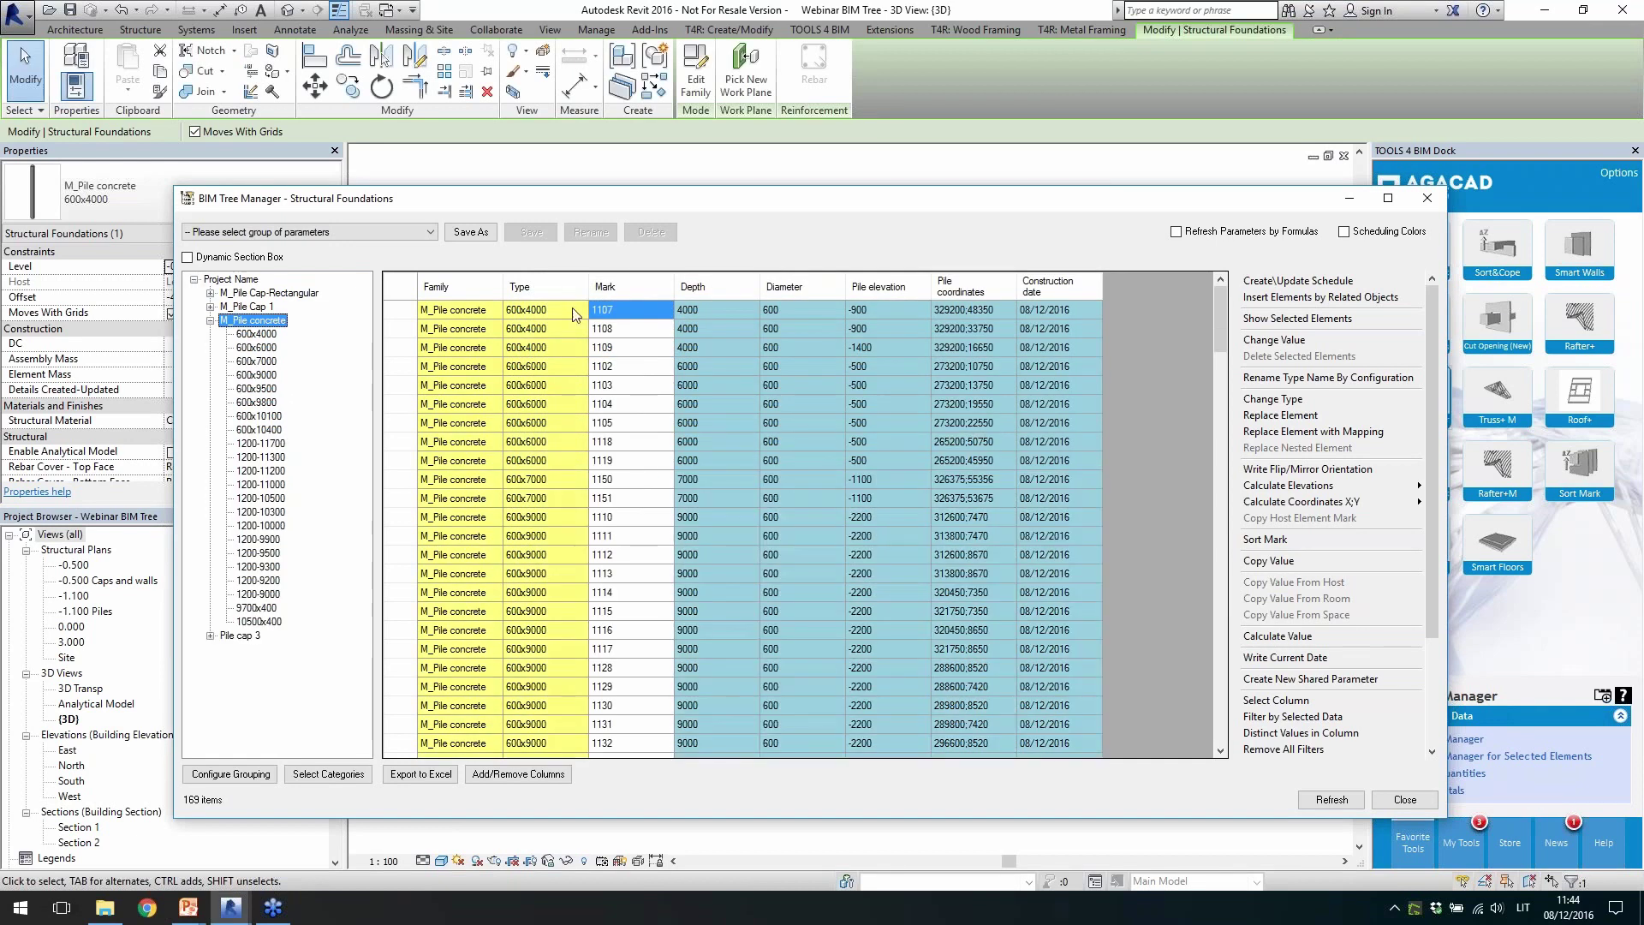
Sort the pile table by Mark in ascending order and save the parameter group as "Piles"
left_click(655, 291)
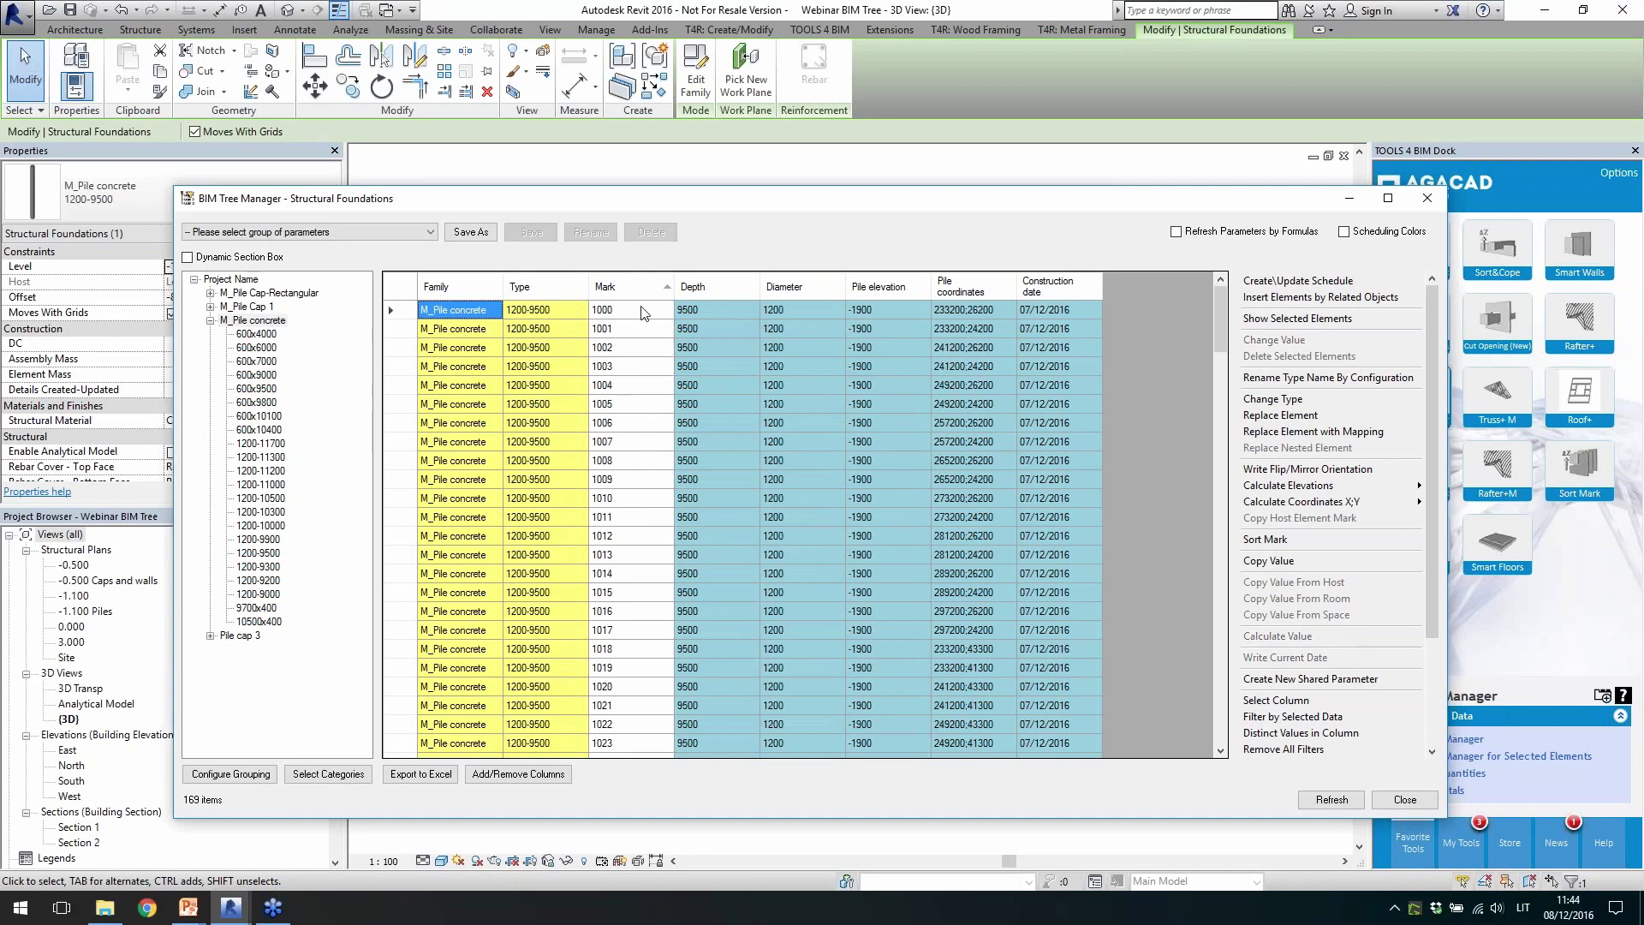
left_click_drag(1221, 318, 1233, 252)
left_click(473, 235)
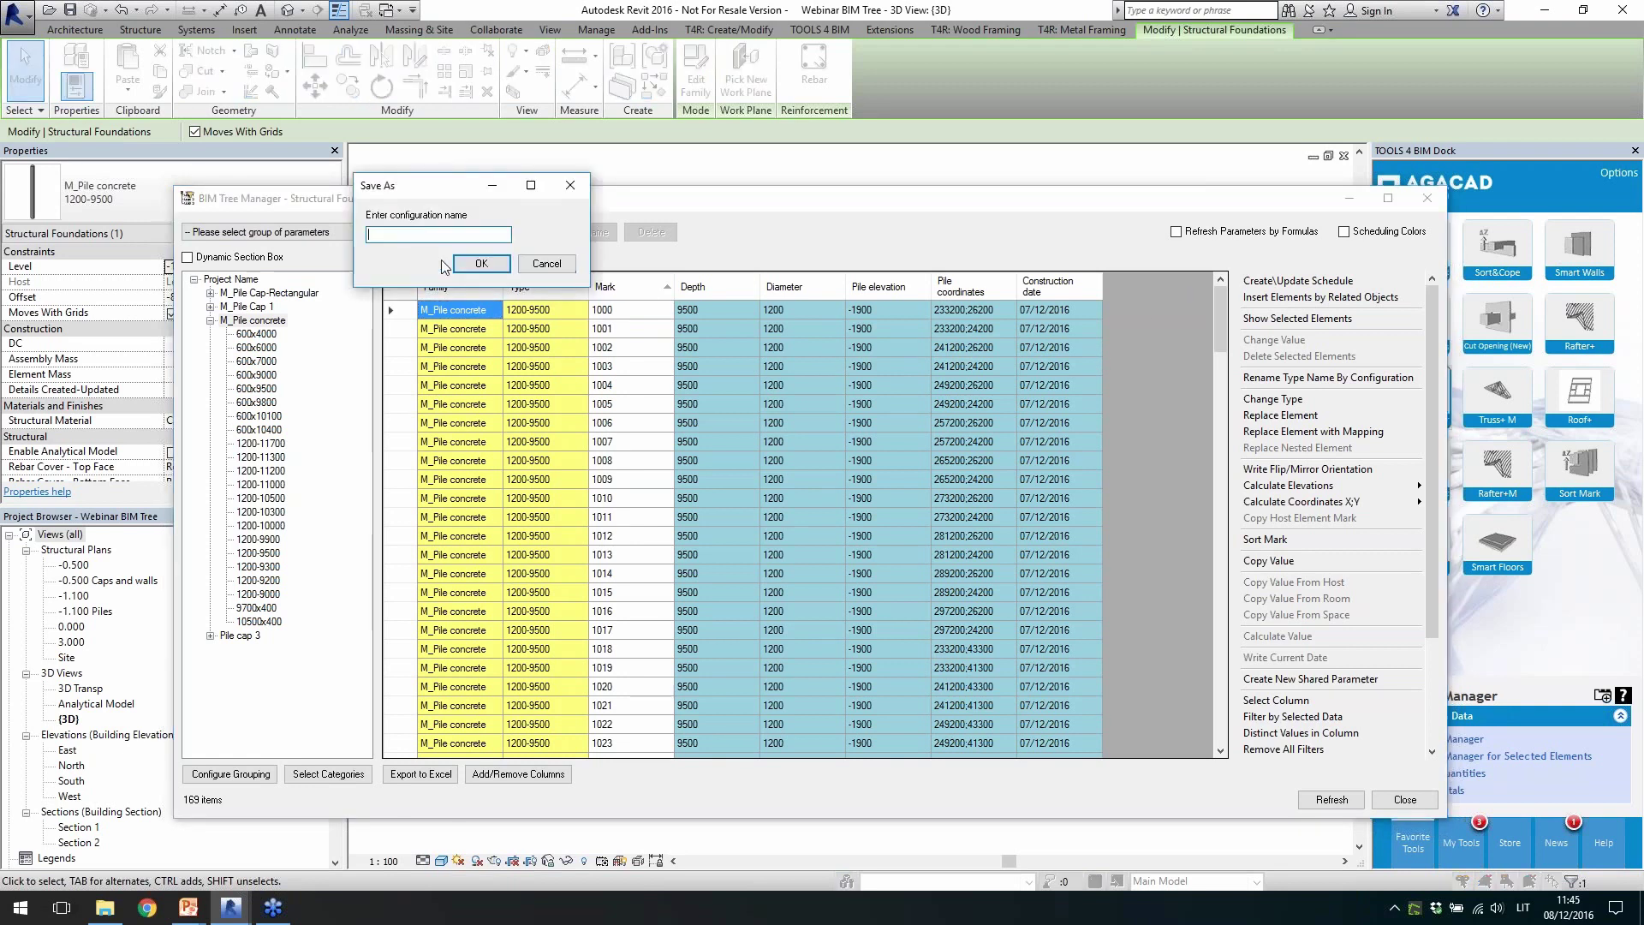
type("Piles")
left_click(482, 263)
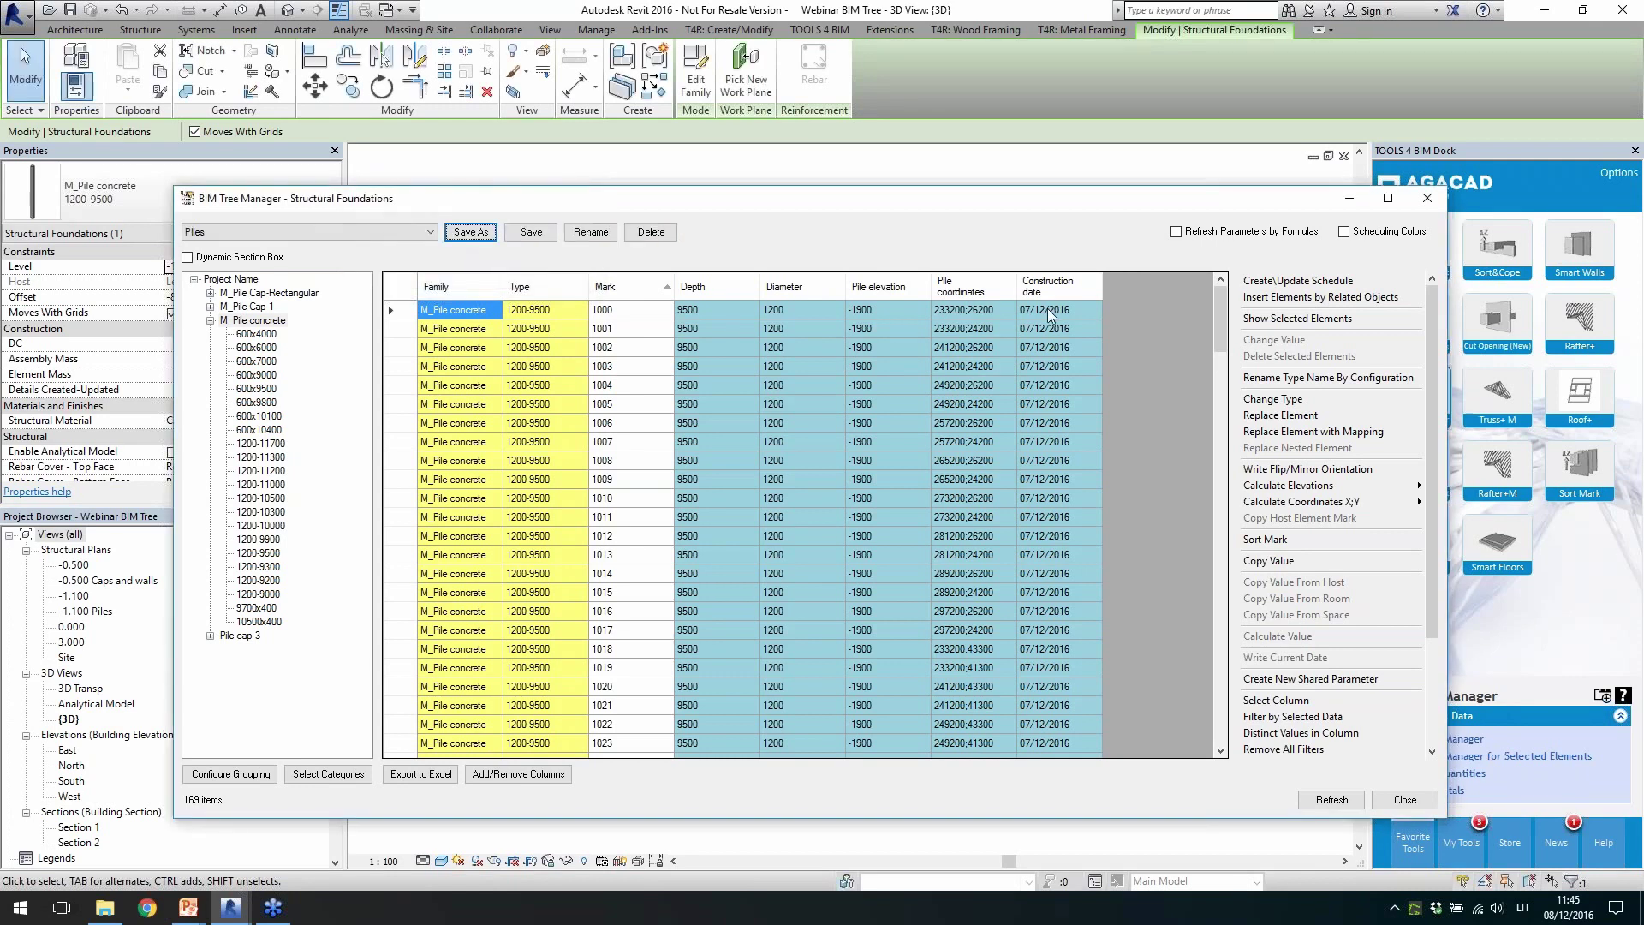
Create a Revit schedule named "Piles" from the current pile table
left_click(1302, 282)
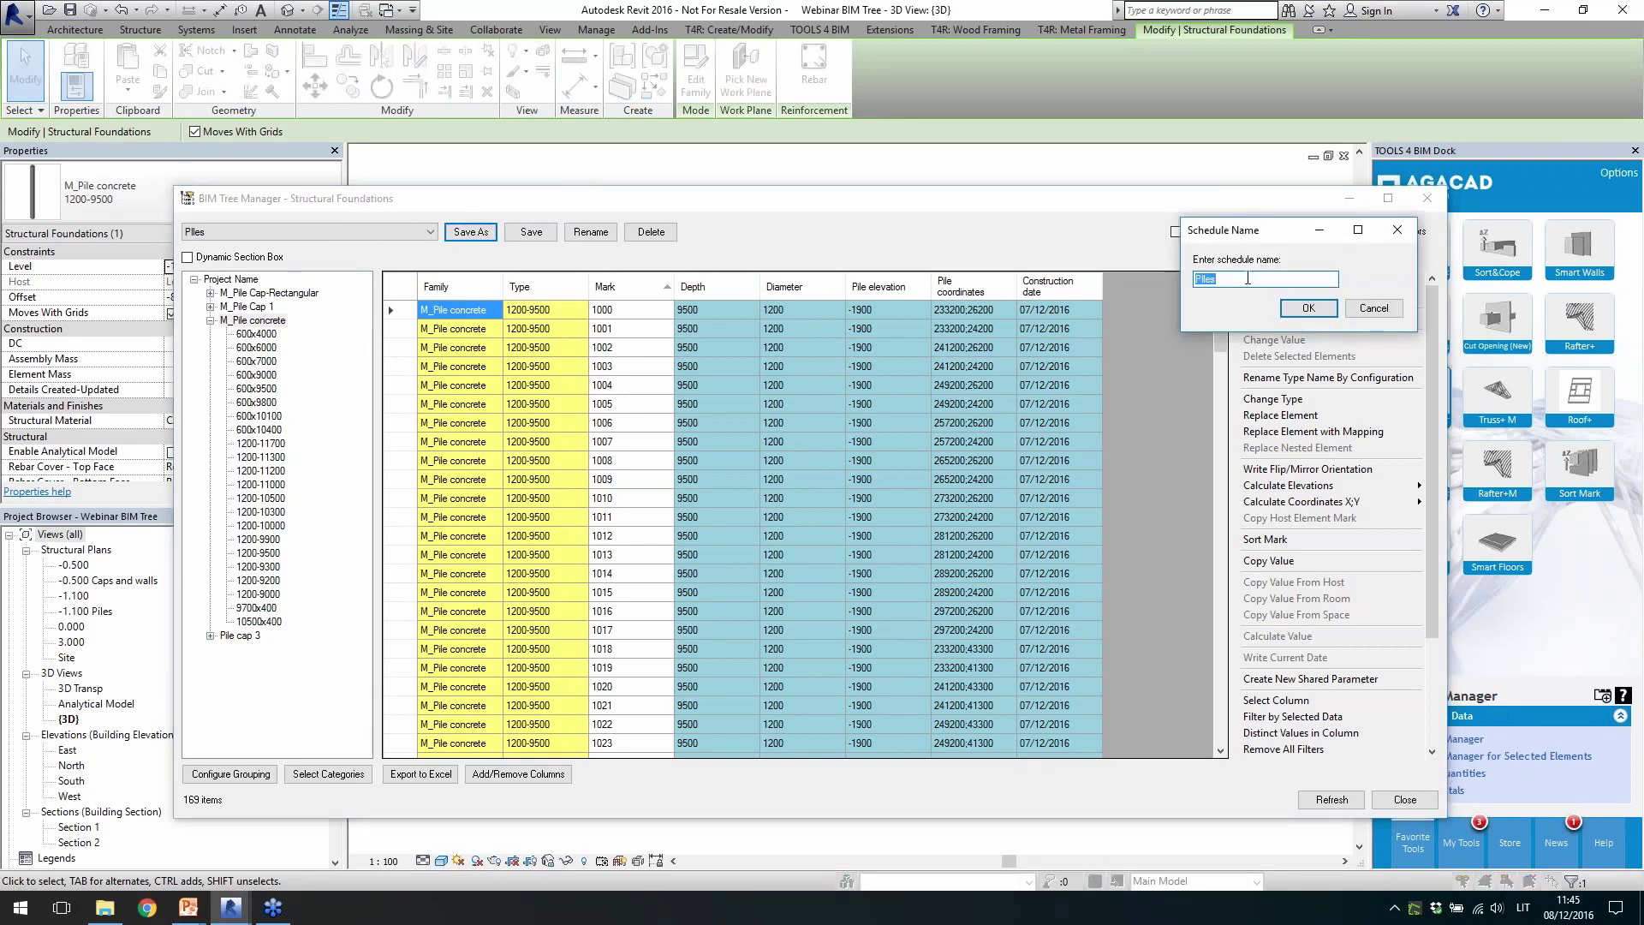
left_click(1309, 308)
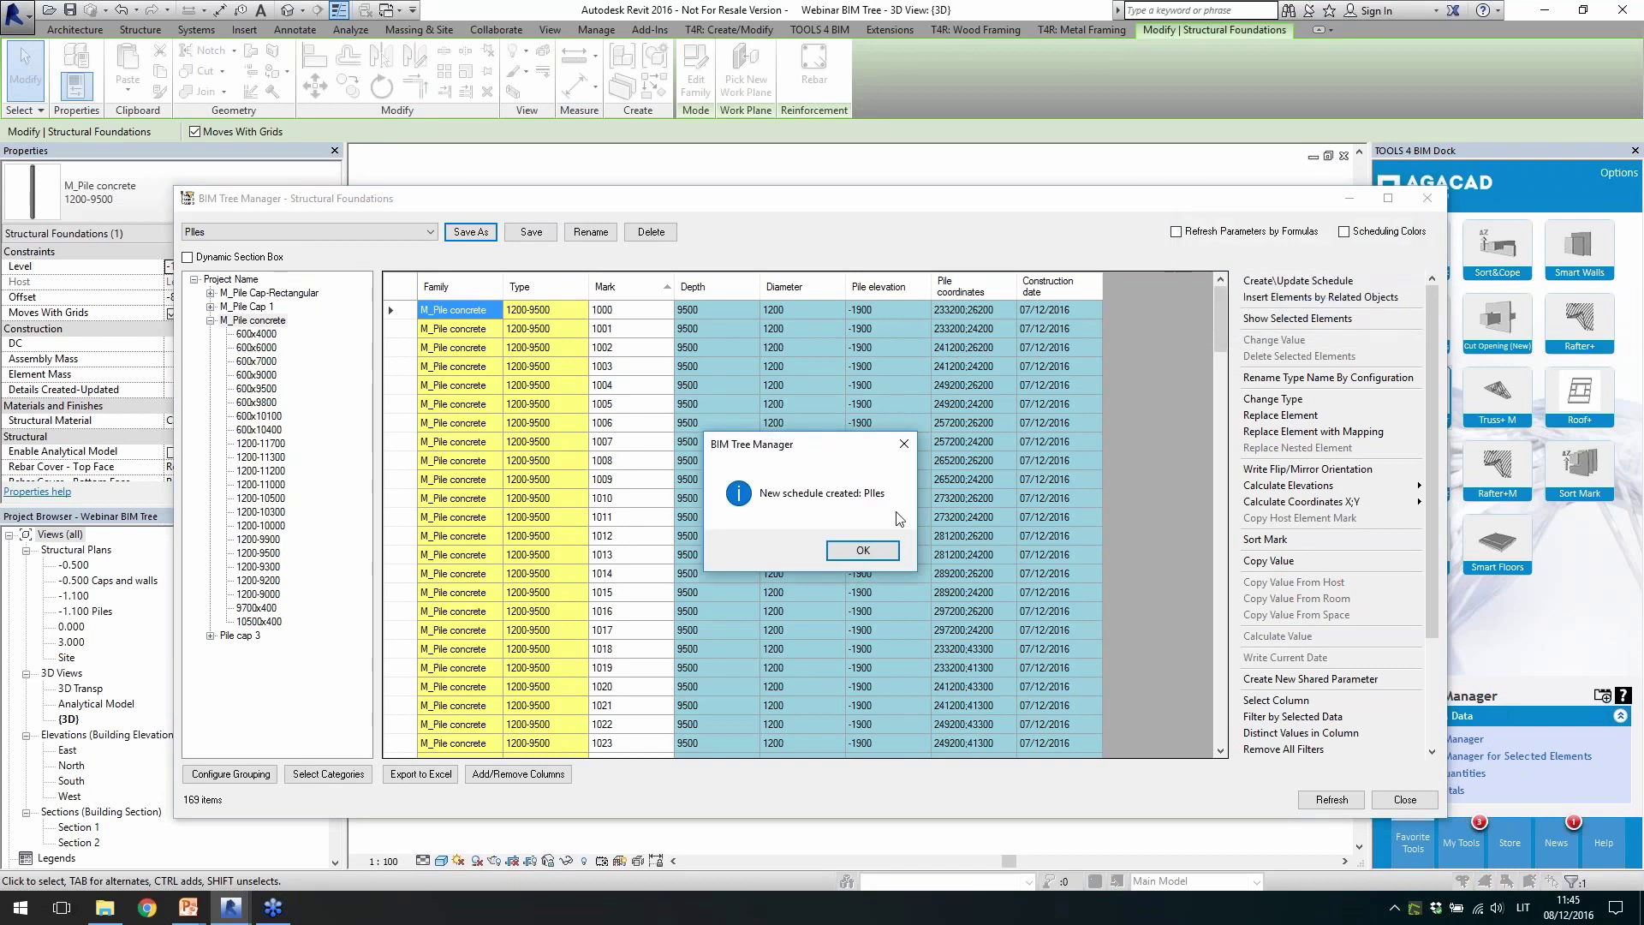
left_click(865, 552)
Open the Piles schedule in Revit and narrow its Family, Type and Mark columns
left_click(1350, 199)
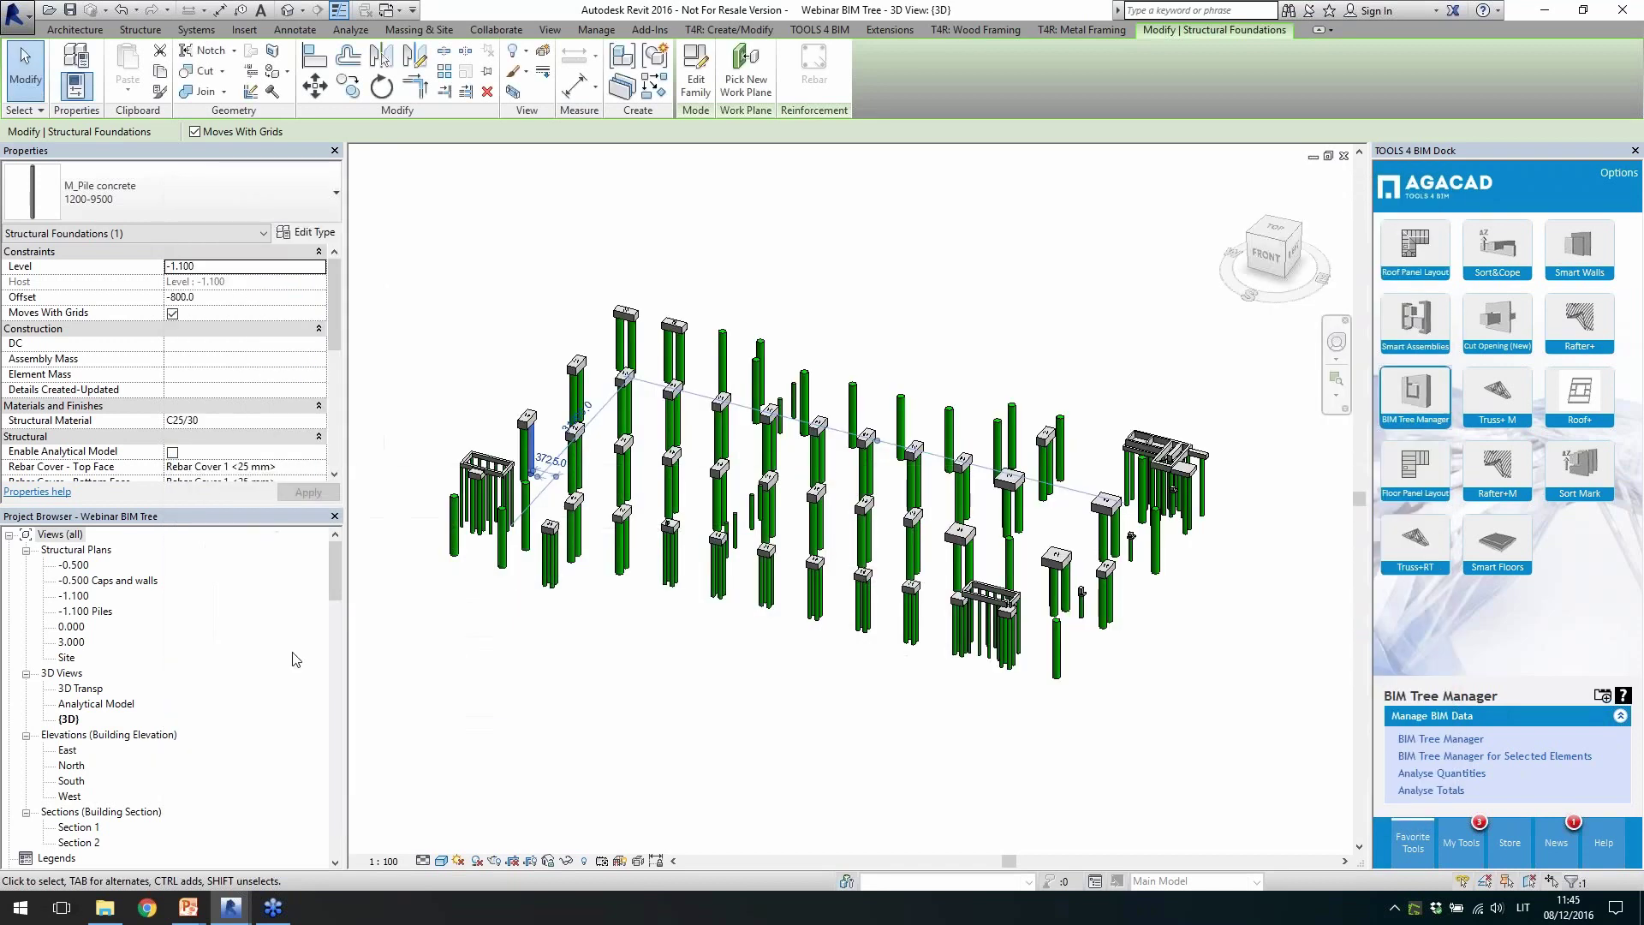
left_click(86, 811)
scroll(115, 760, "down", 2)
scroll(116, 761, "down", 4)
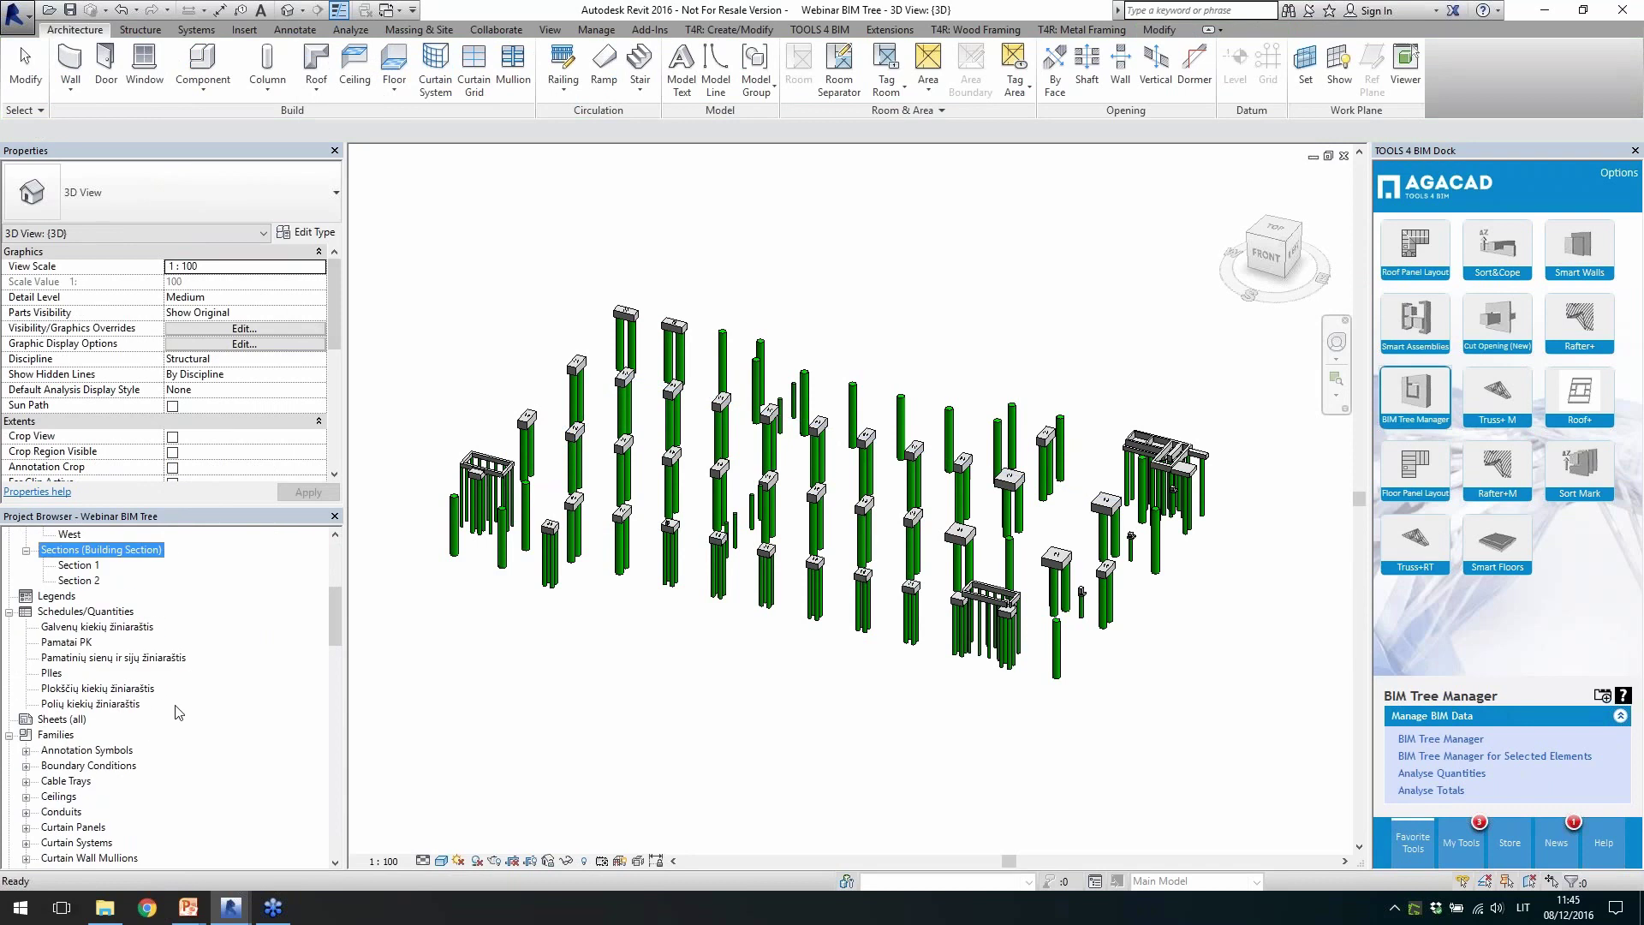
double_click(51, 673)
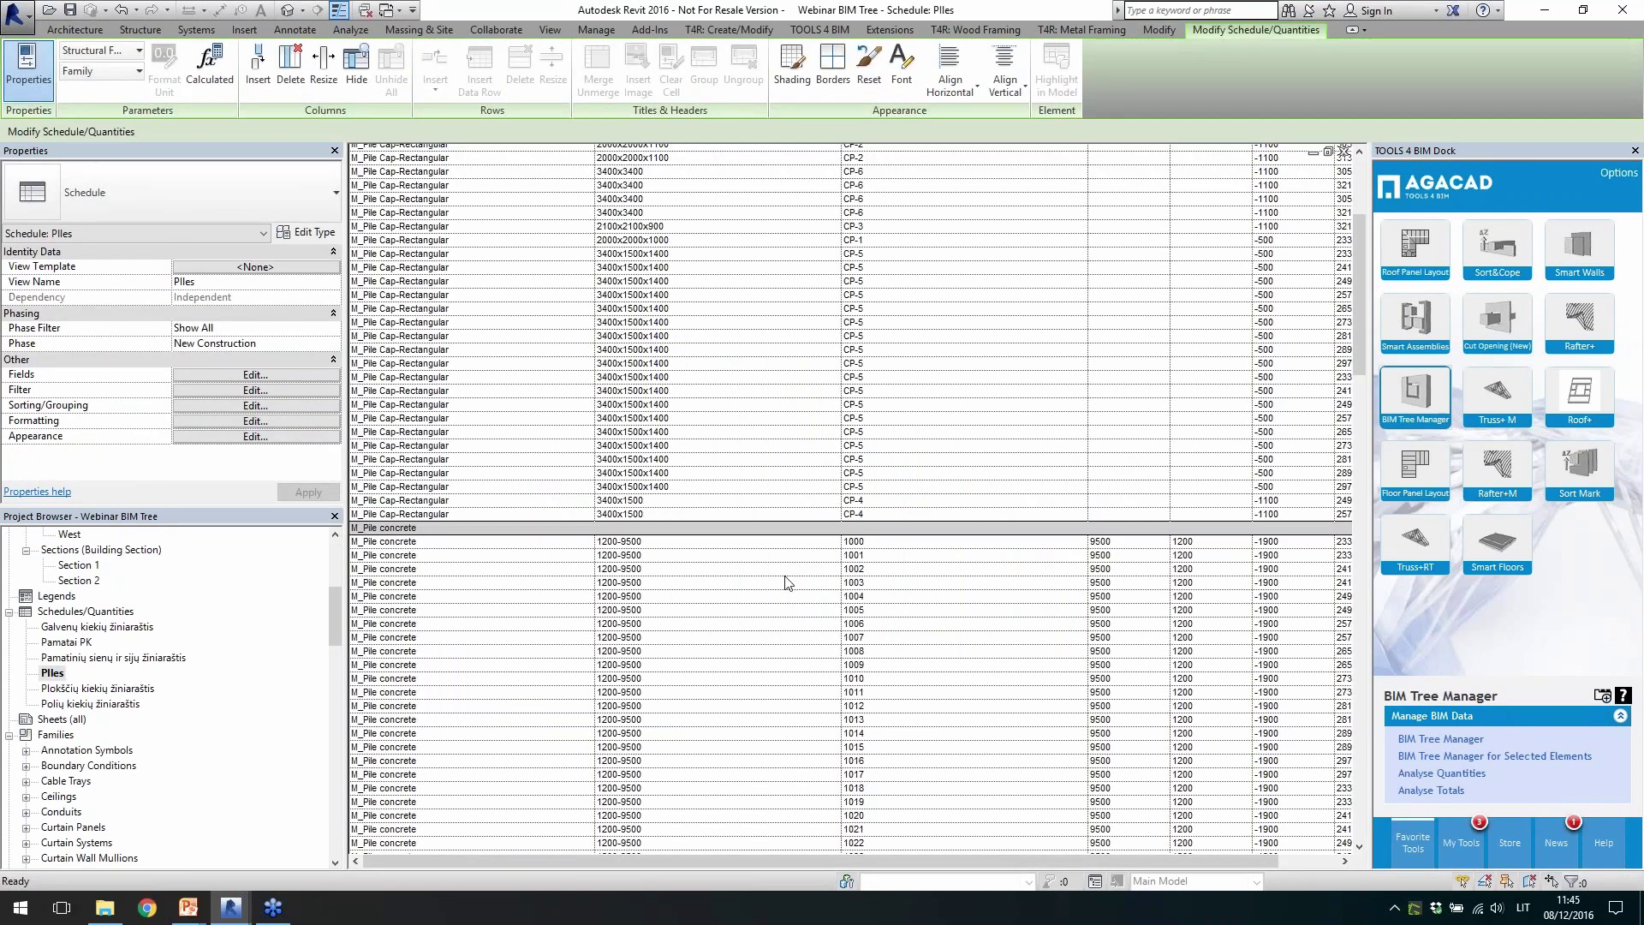
left_click_drag(596, 196, 480, 195)
left_click_drag(726, 188, 619, 190)
left_click_drag(865, 185, 701, 279)
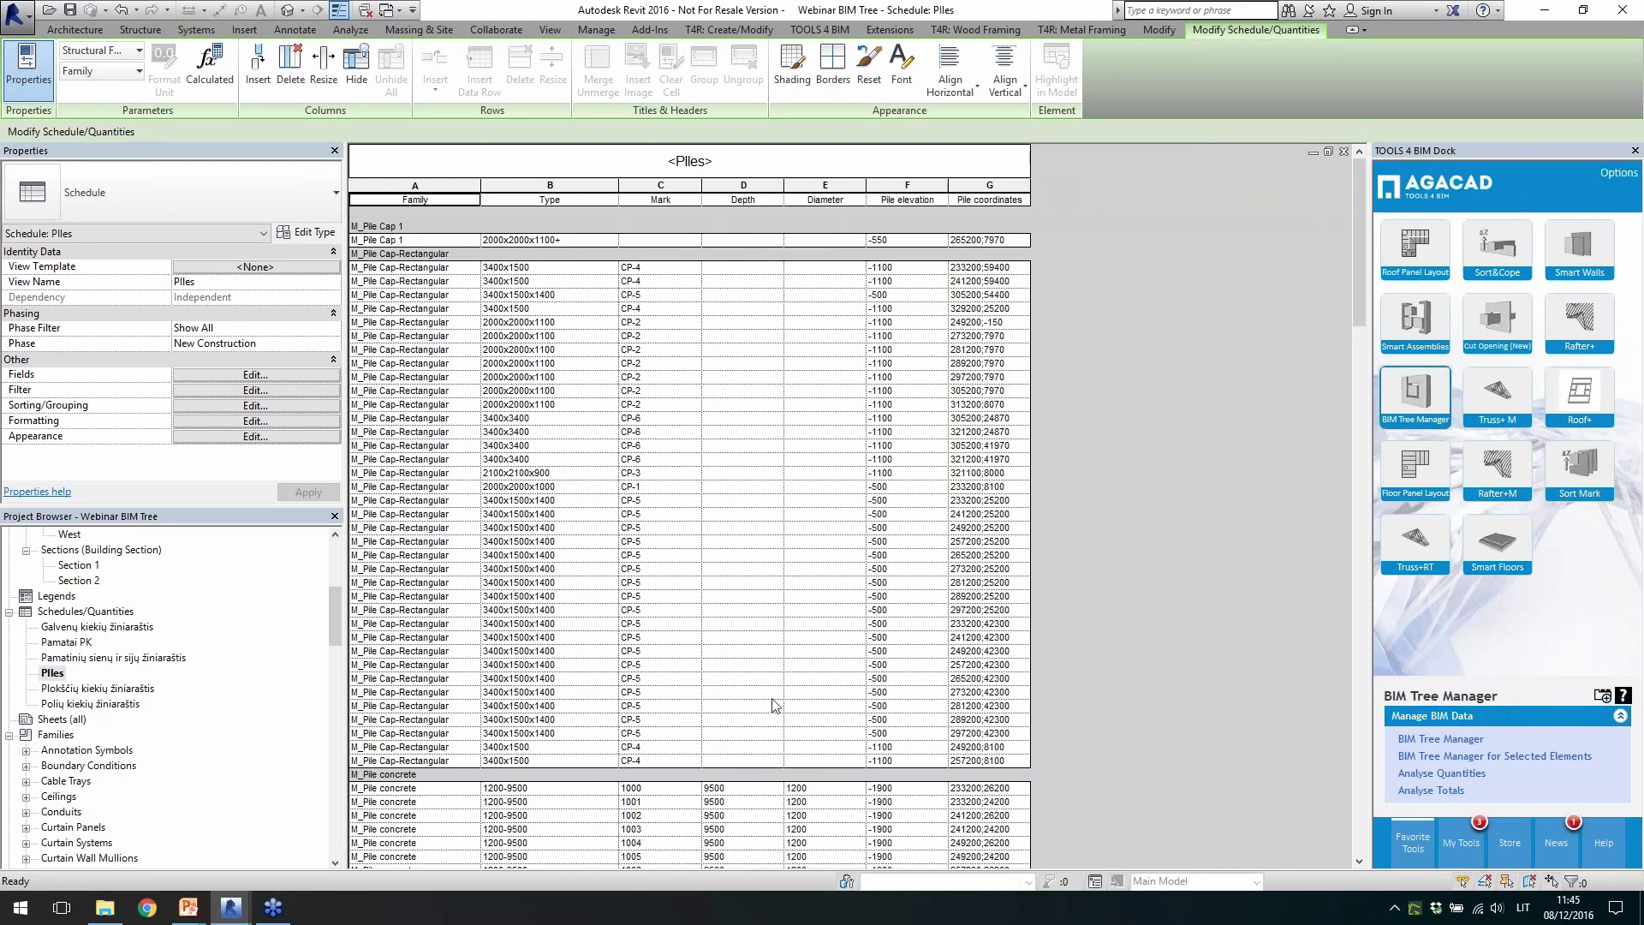
Filter the Piles schedule to list only the M_Pile concrete elements, and look through the remaining rows
left_click(224, 391)
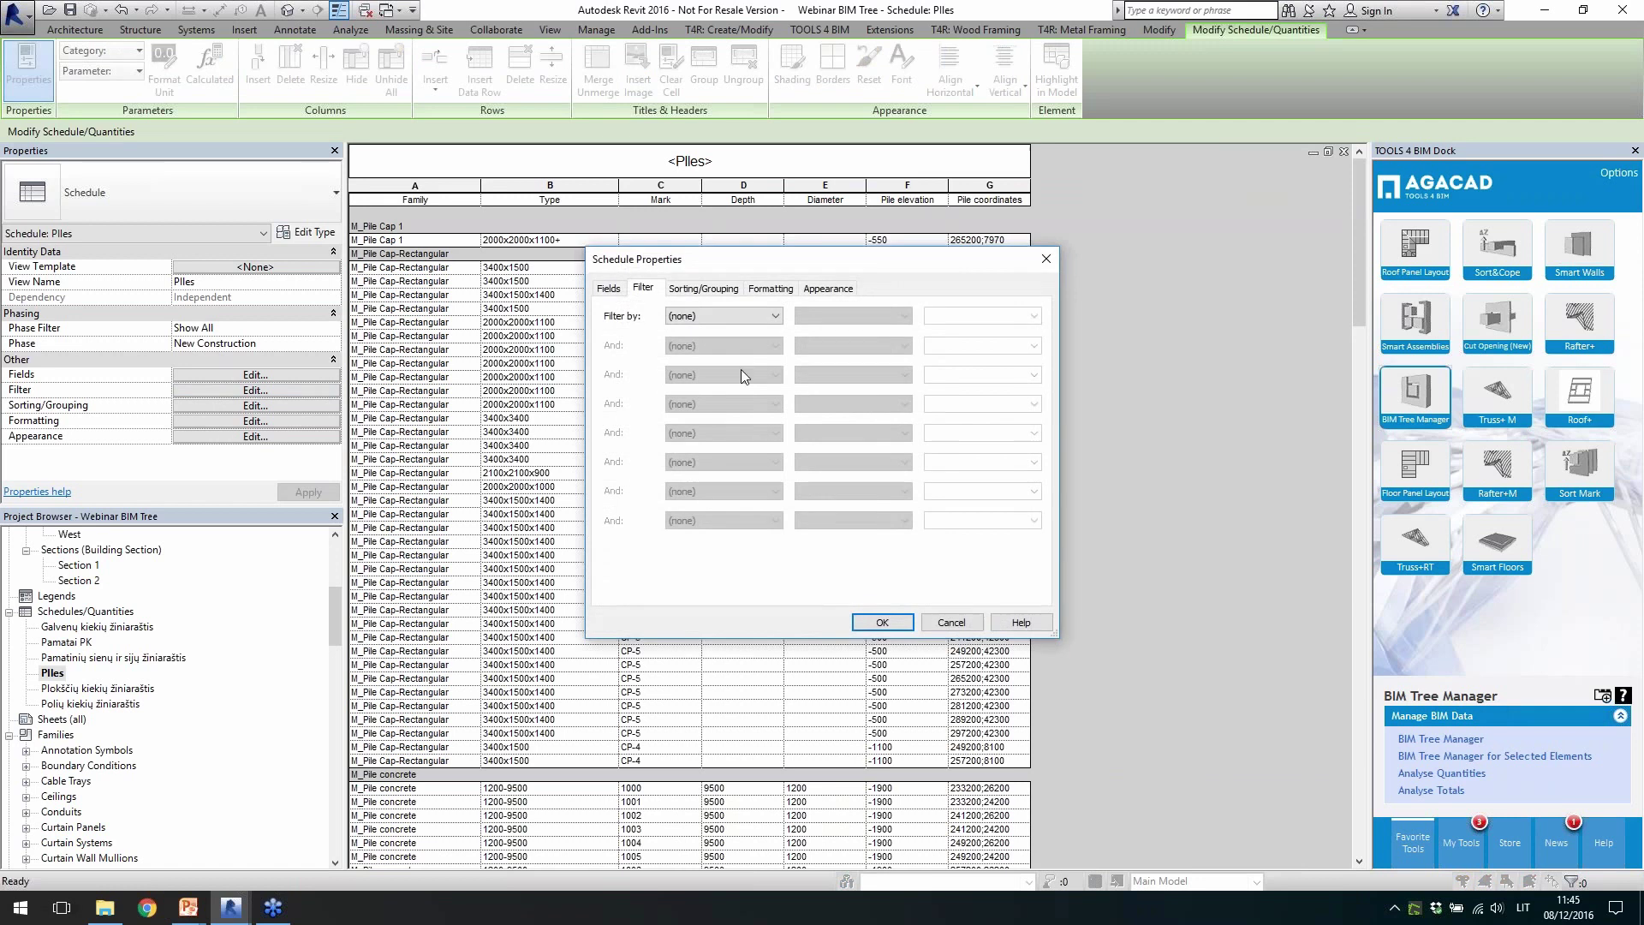
left_click(697, 319)
left_click(748, 363)
left_click(900, 623)
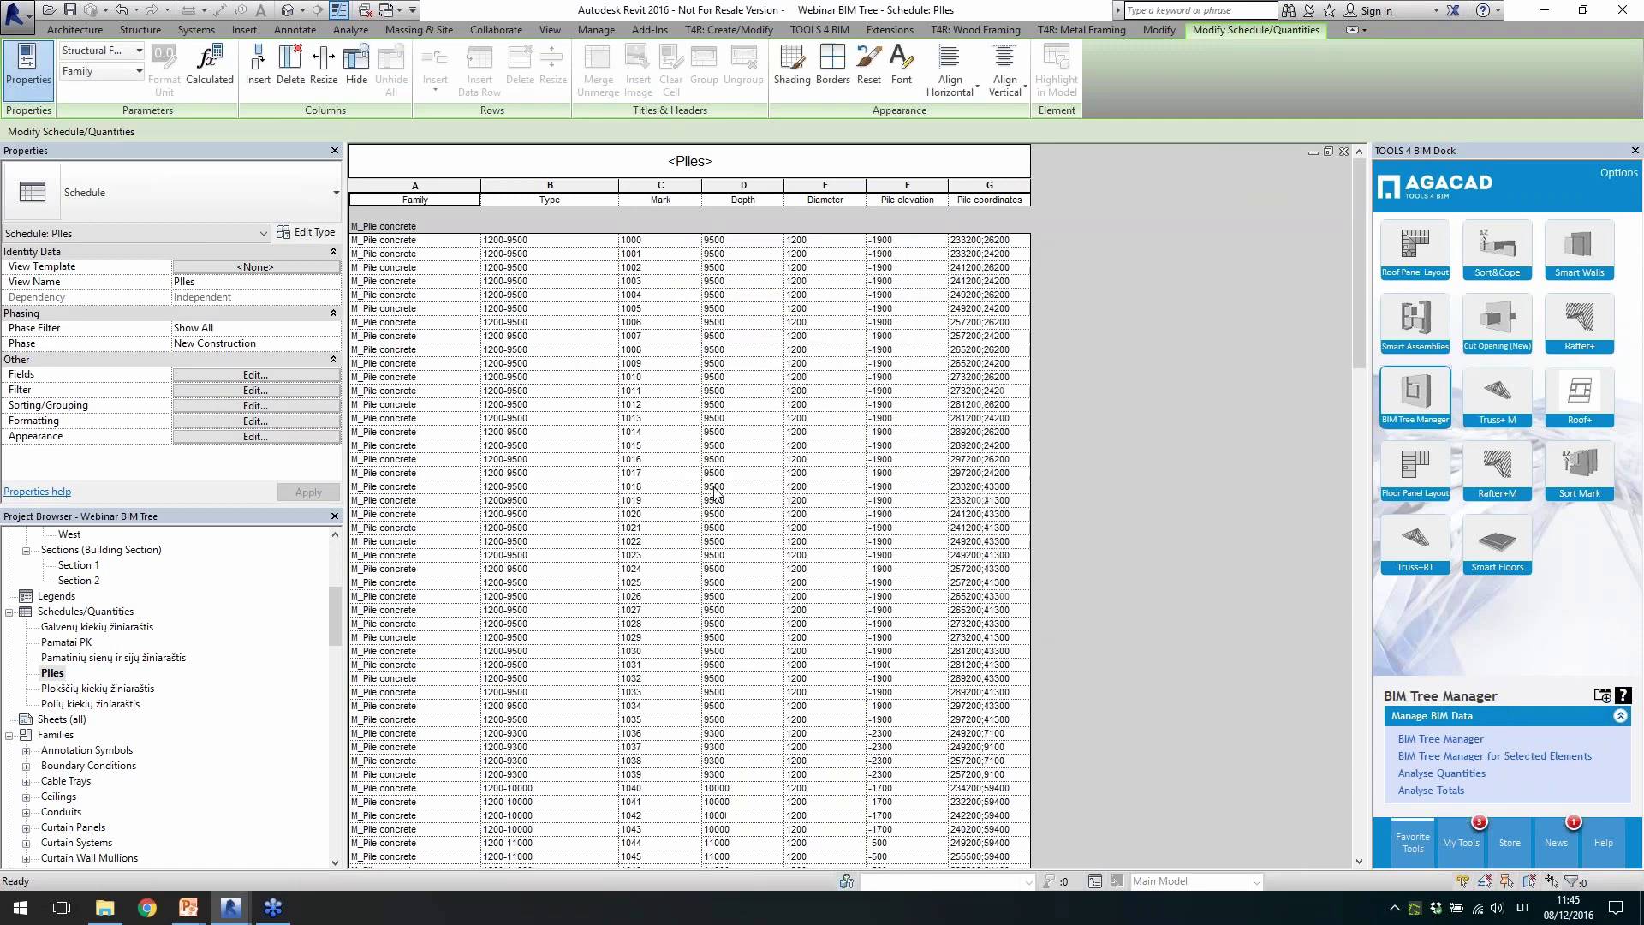
scroll(782, 477, "down", 20)
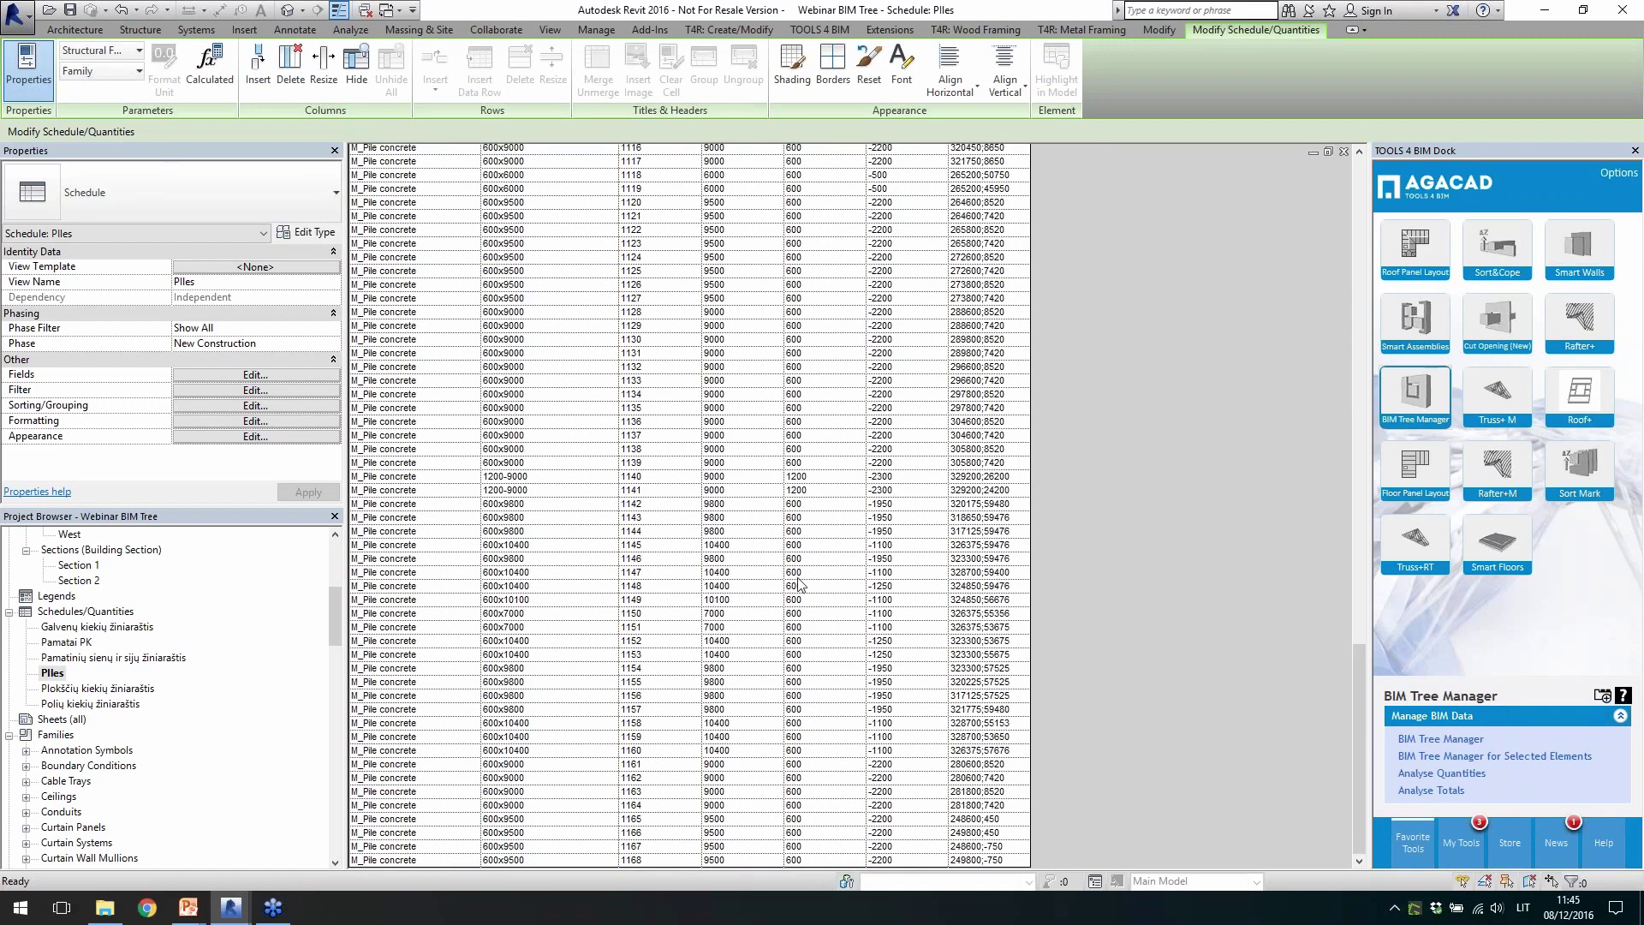
Export the pile table from BIM Tree Manager to Excel and review the exported rows before closing the workbook
left_click(193, 901)
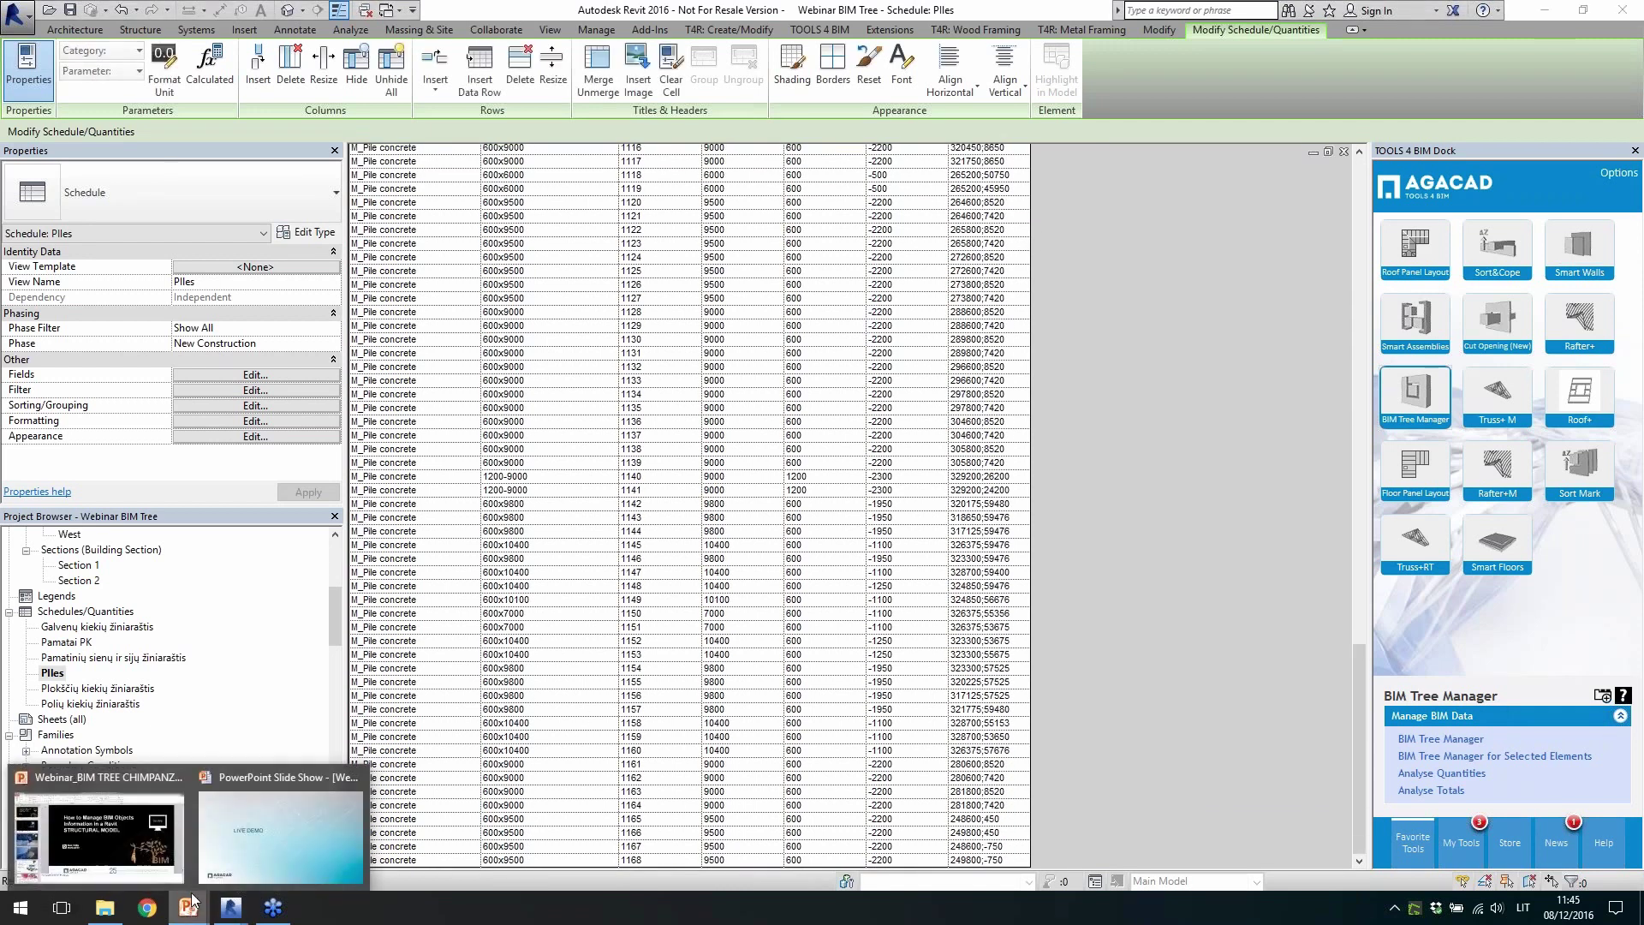
mouse_move(231, 907)
left_click(291, 831)
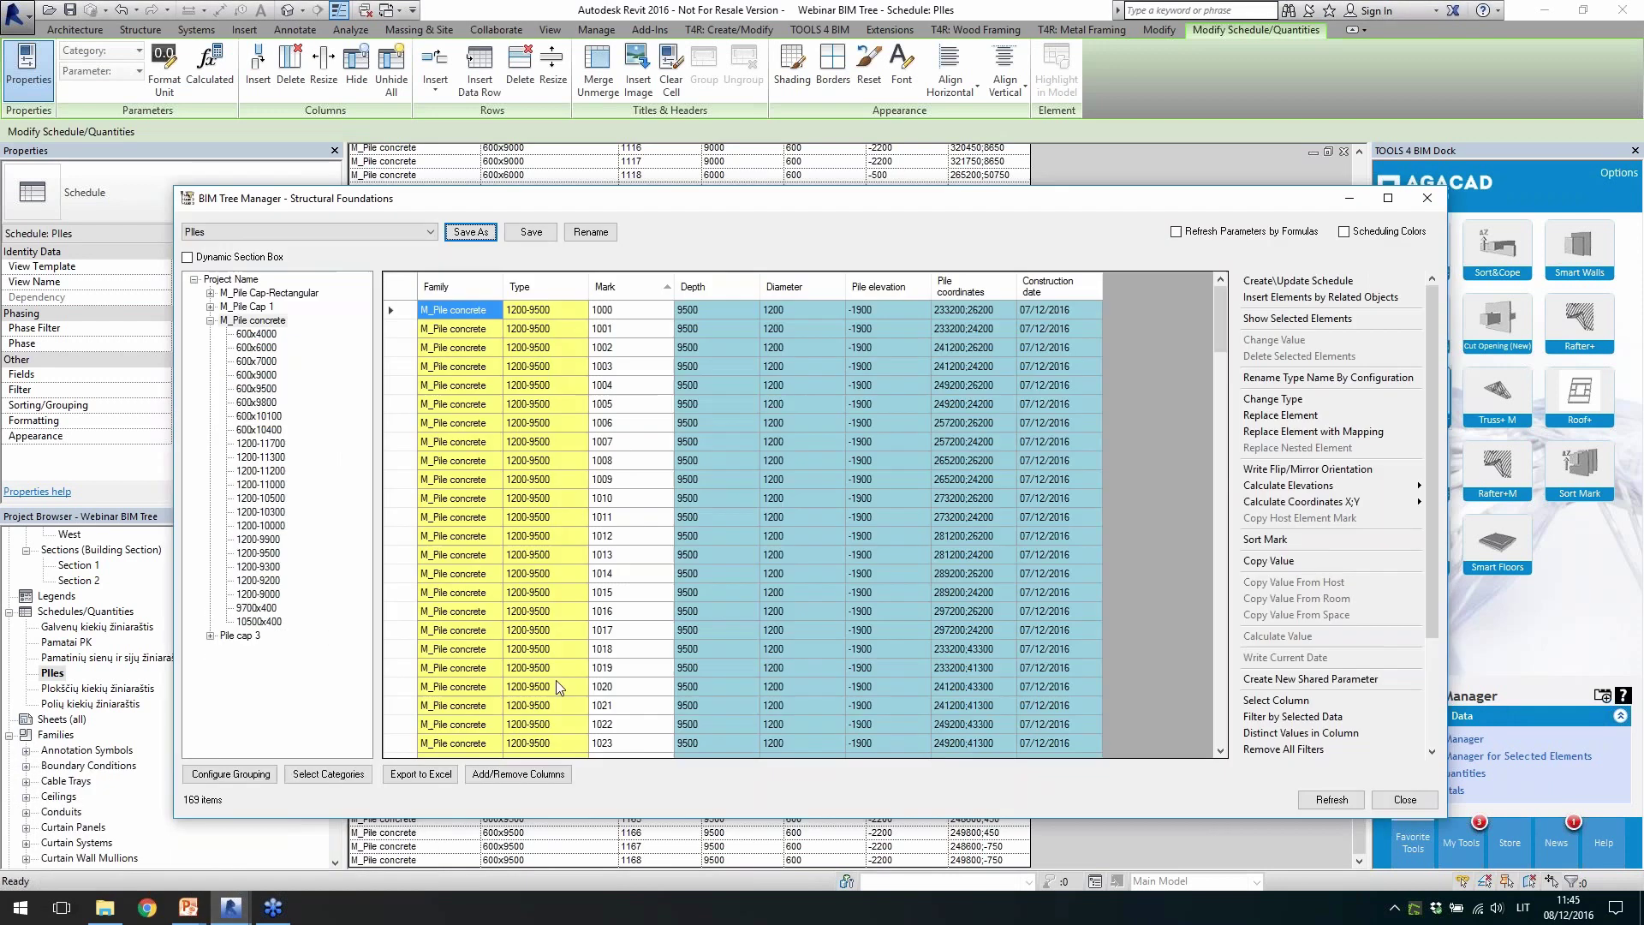
left_click(410, 776)
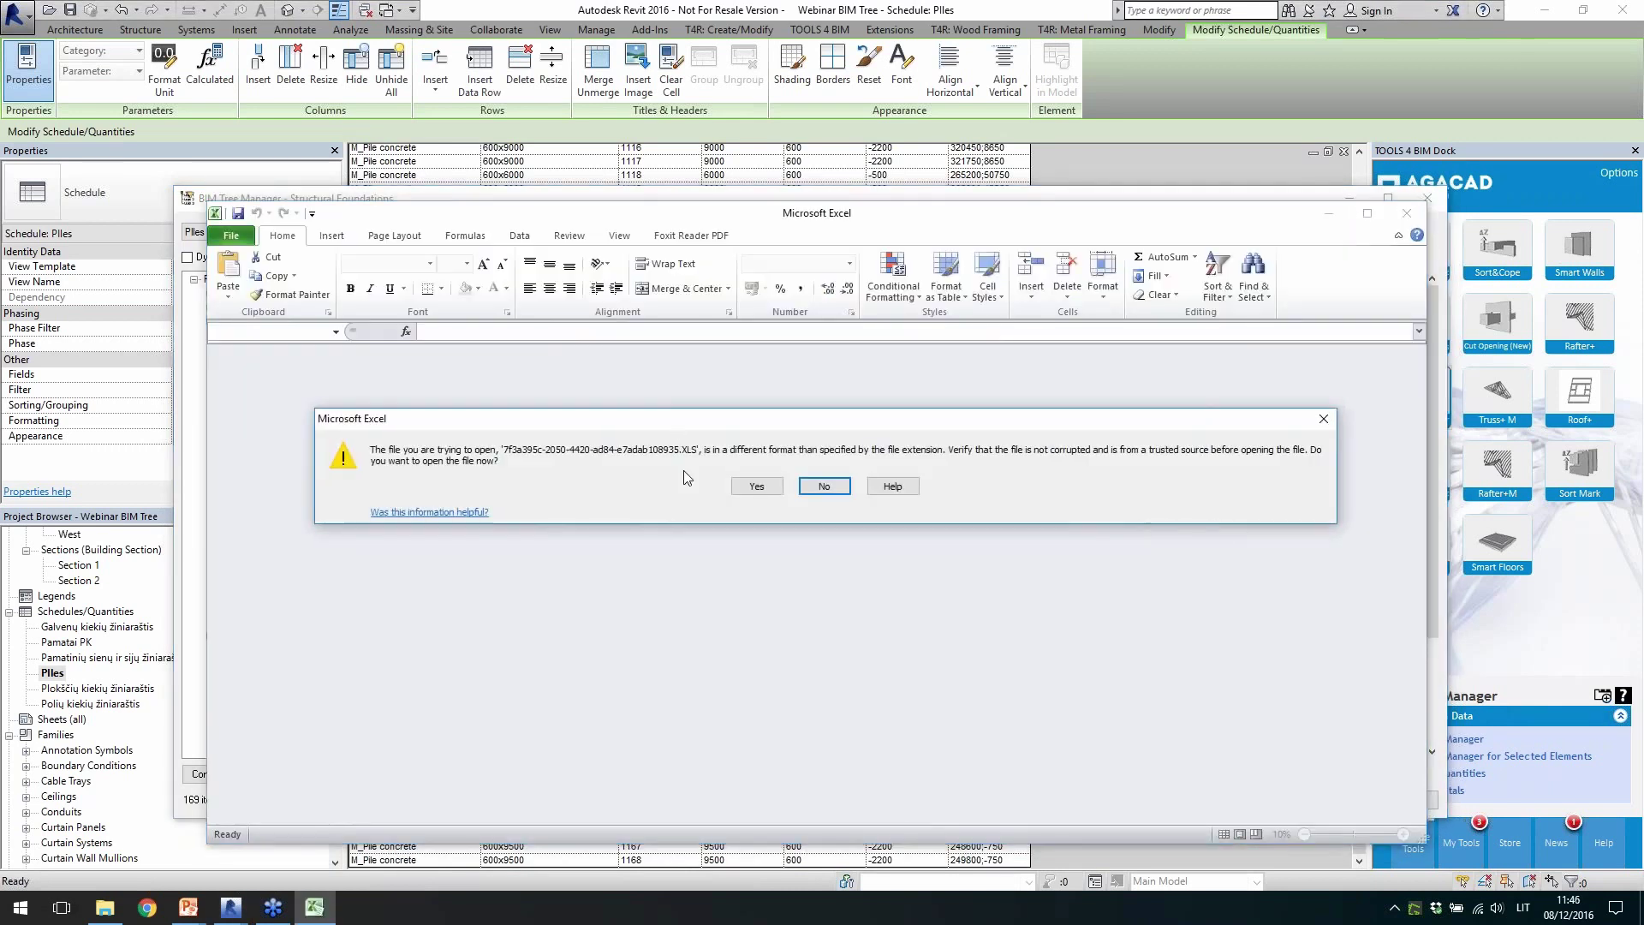
left_click(757, 486)
scroll(699, 535, "down", 14)
scroll(700, 528, "down", 20)
scroll(1267, 631, "up", 5)
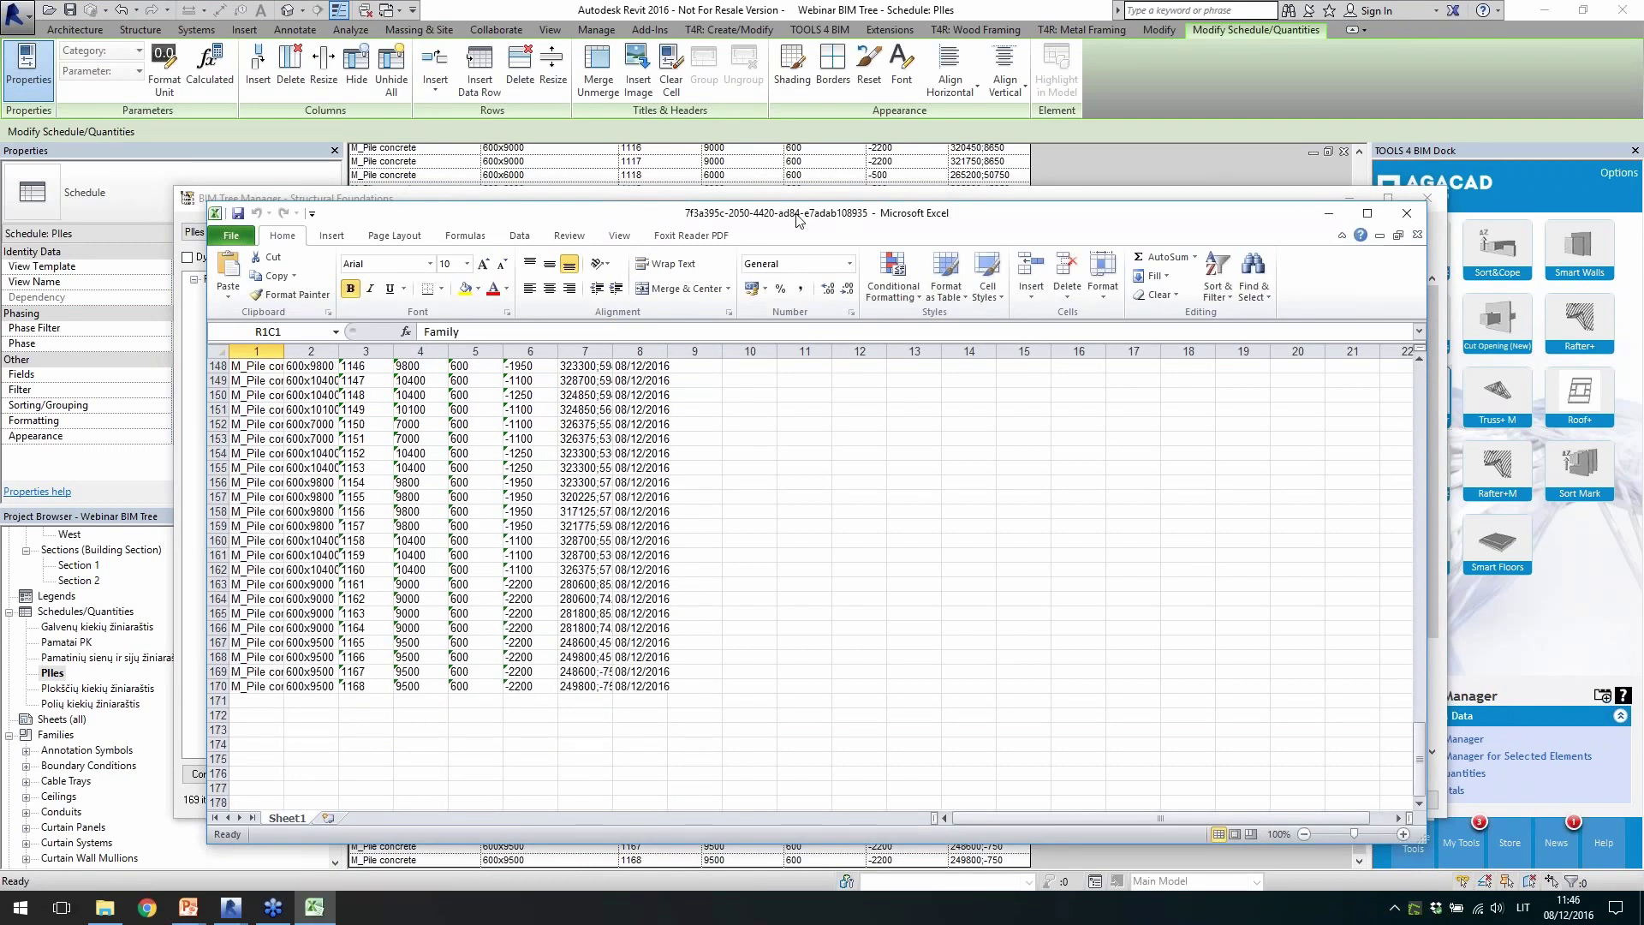
left_click_drag(797, 221, 813, 202)
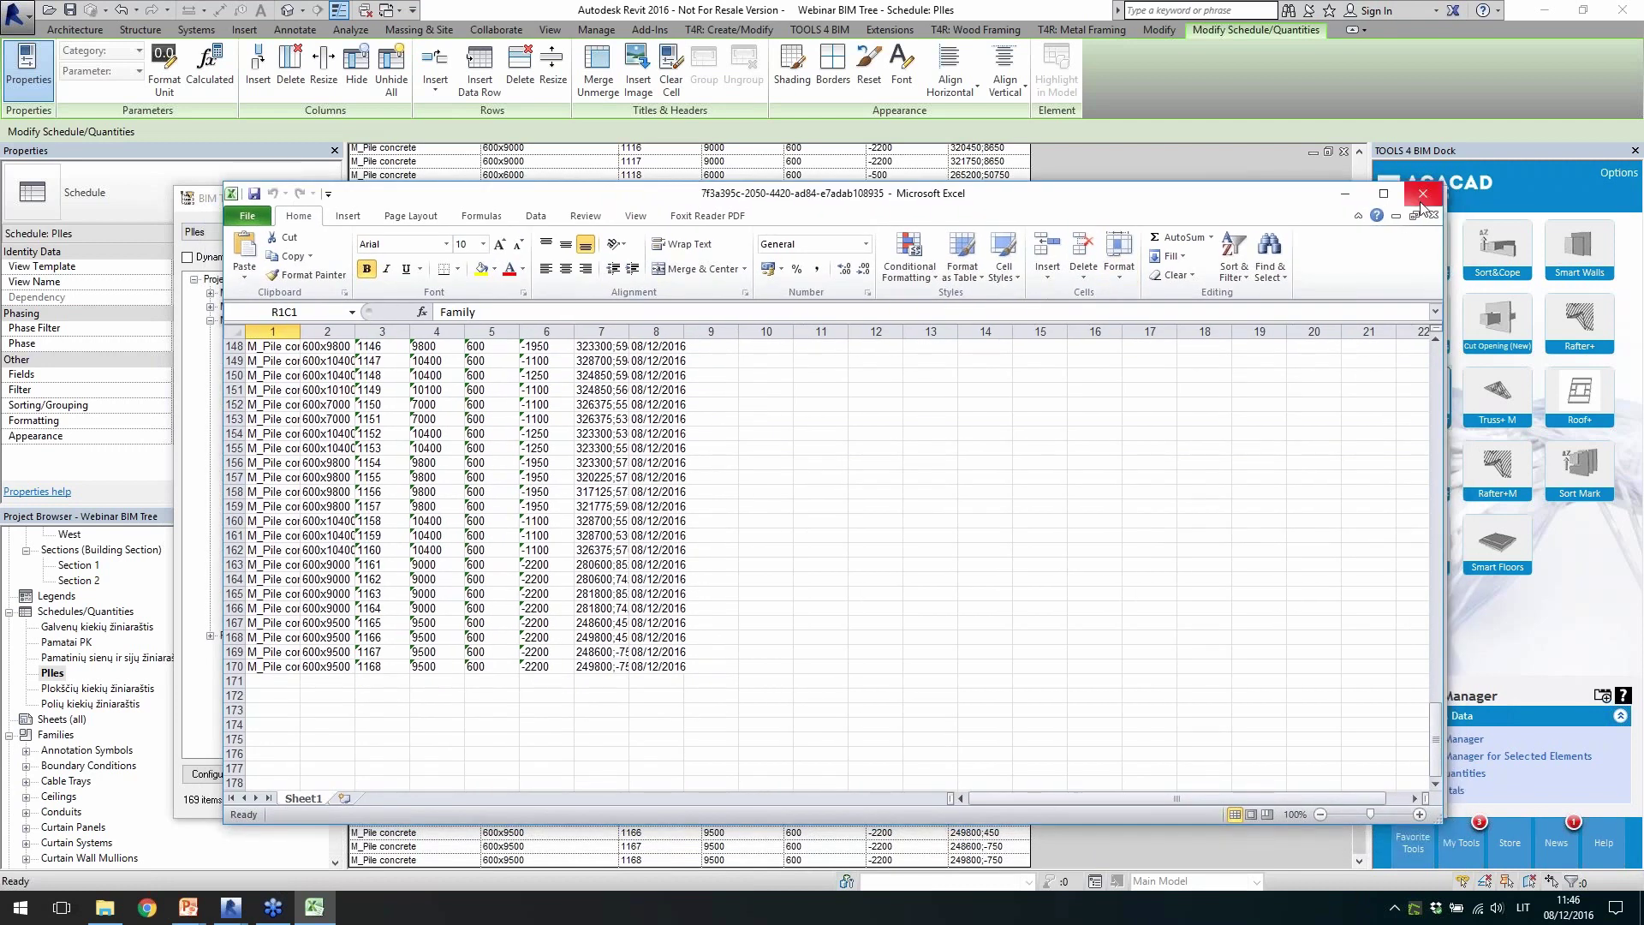
left_click(1423, 193)
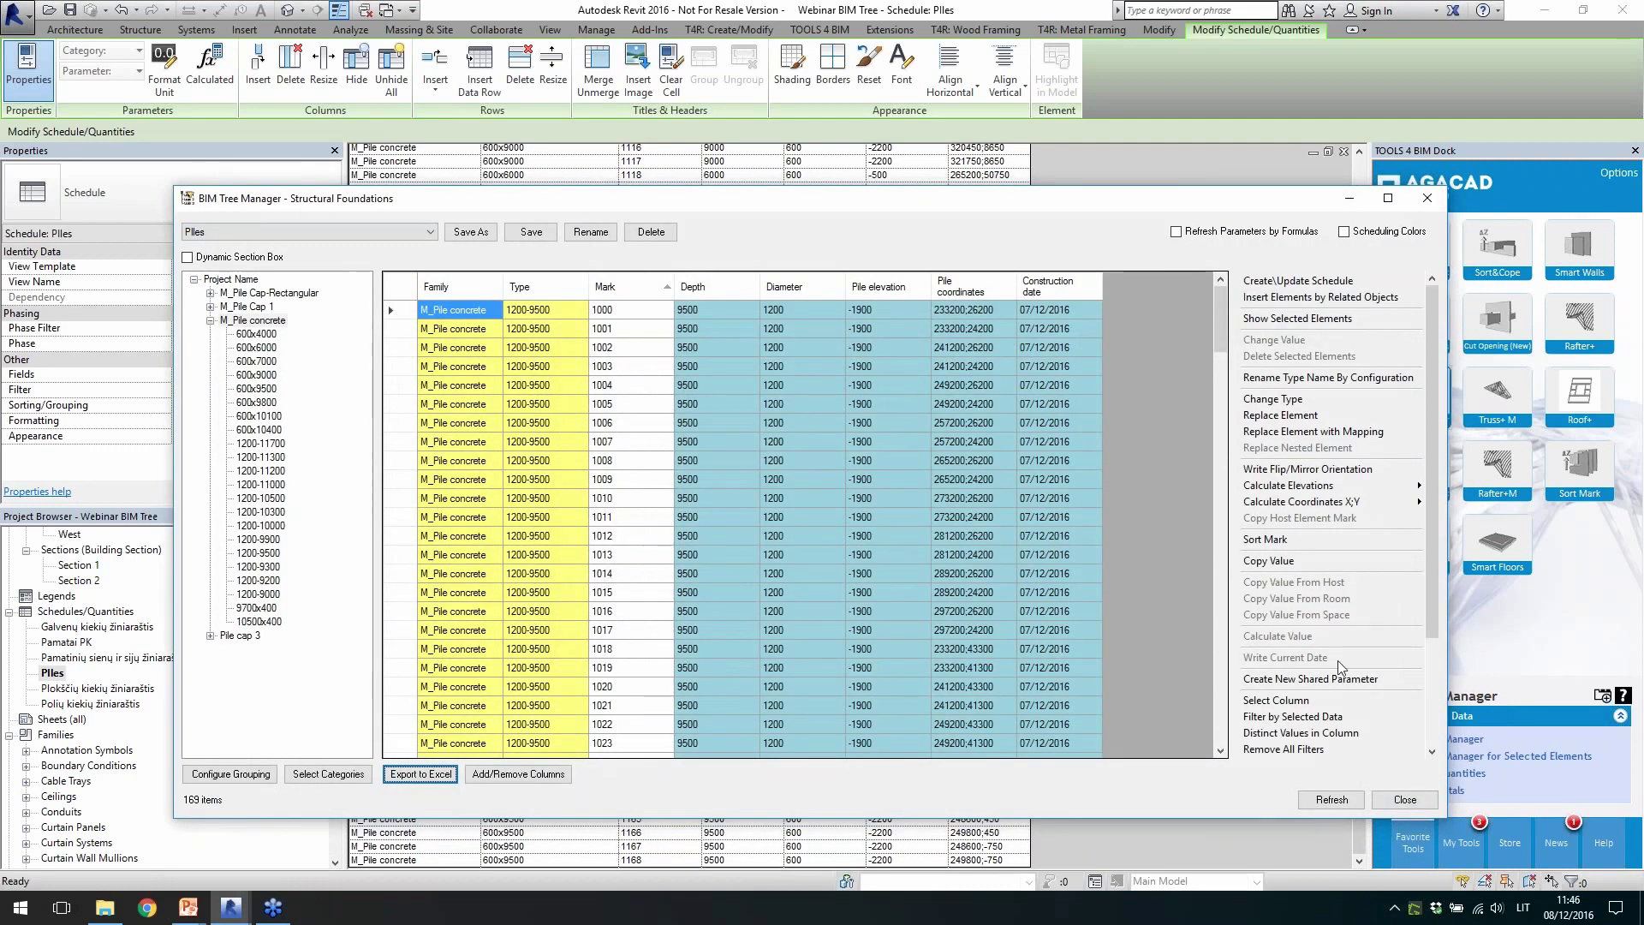
Close BIM Tree Manager and return to the default 3D view of the foundations
left_click_drag(1436, 599, 1428, 743)
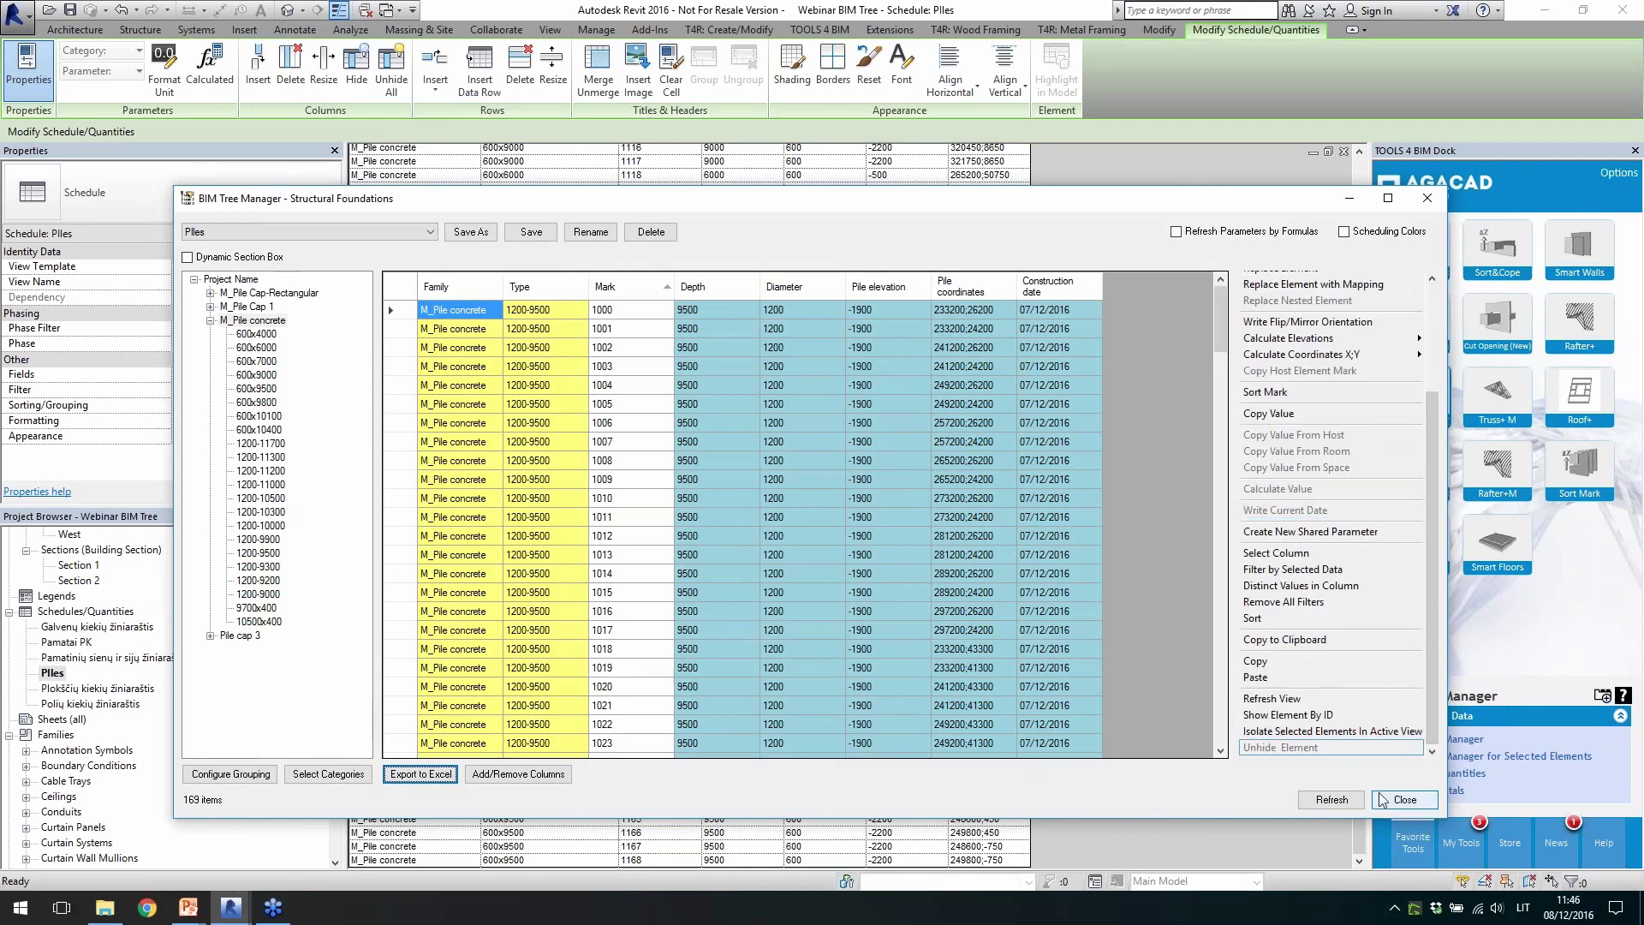
left_click(1405, 800)
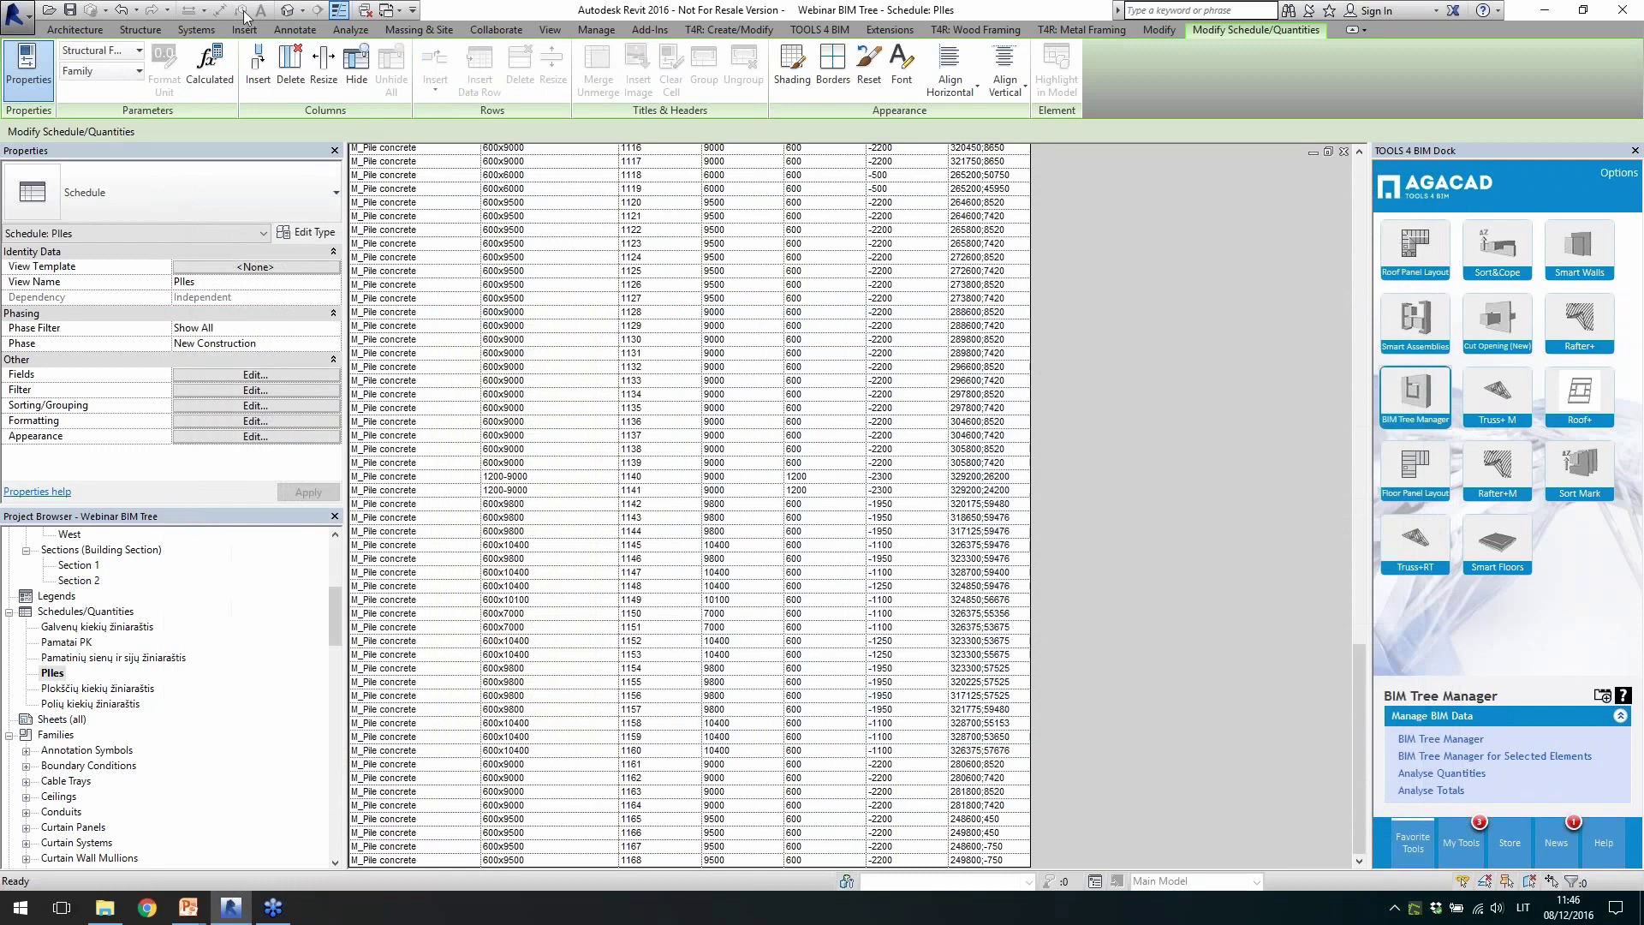
left_click(287, 10)
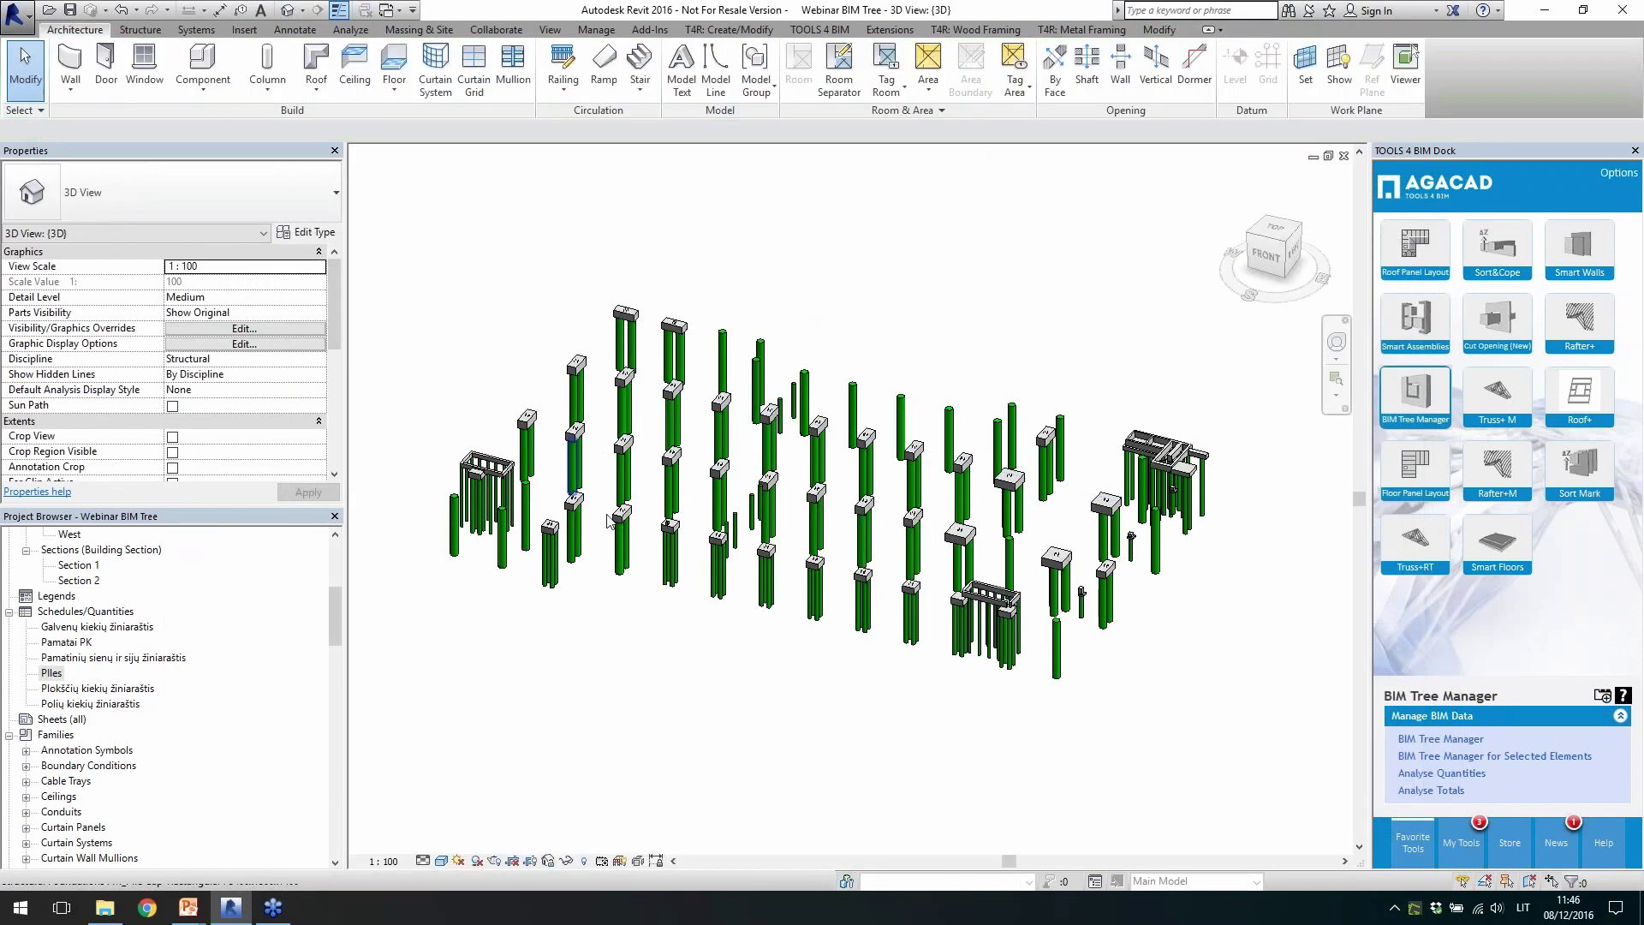
Select the bolt set on top of a rectangular pile cap and examine its type properties, including the LOD parameter
middle_click_drag(638, 583, 661, 591, "shift")
scroll(807, 682, "up", 8)
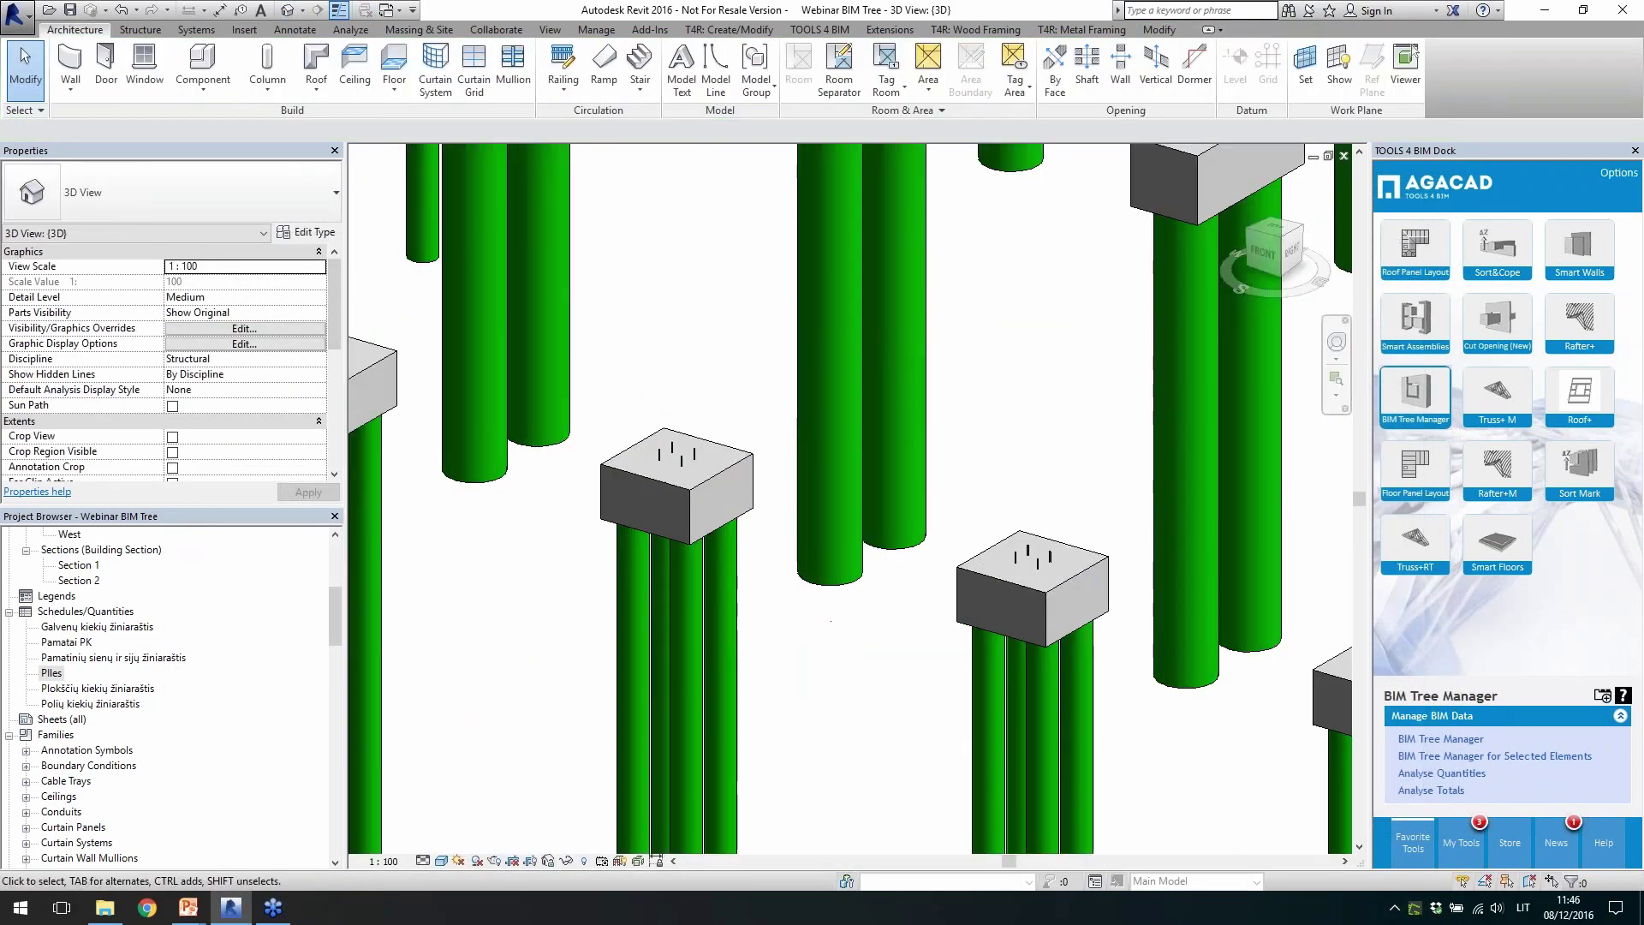
scroll(806, 683, "up", 3)
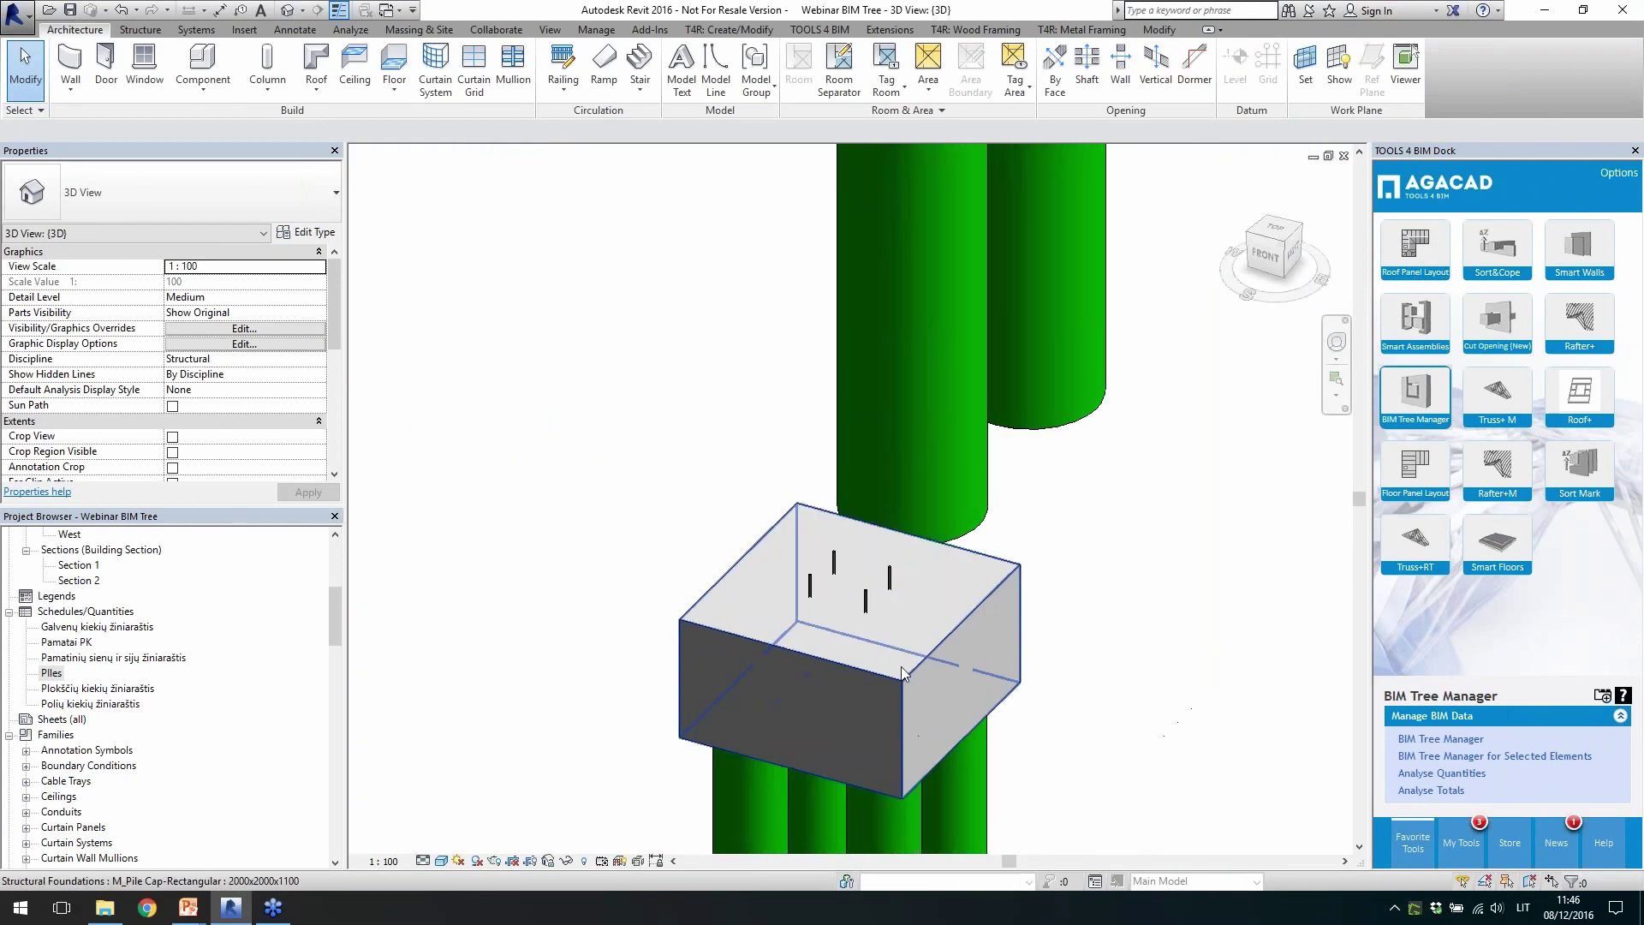
left_click(861, 601)
scroll(976, 600, "up", 3)
scroll(690, 557, "up", 4)
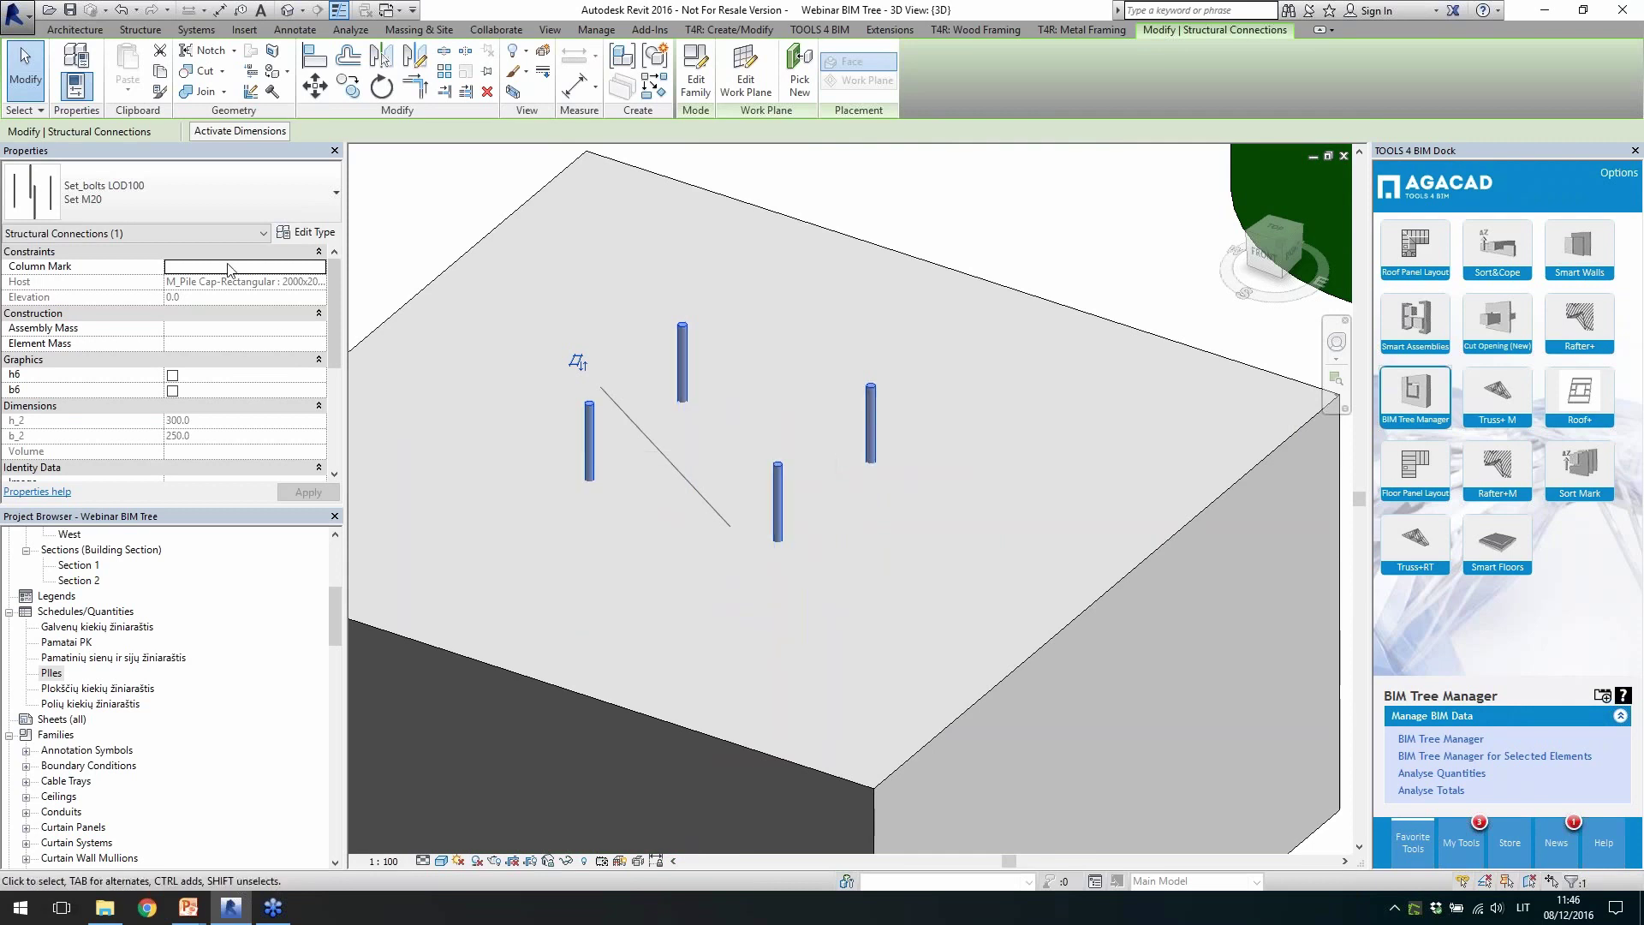
left_click(279, 234)
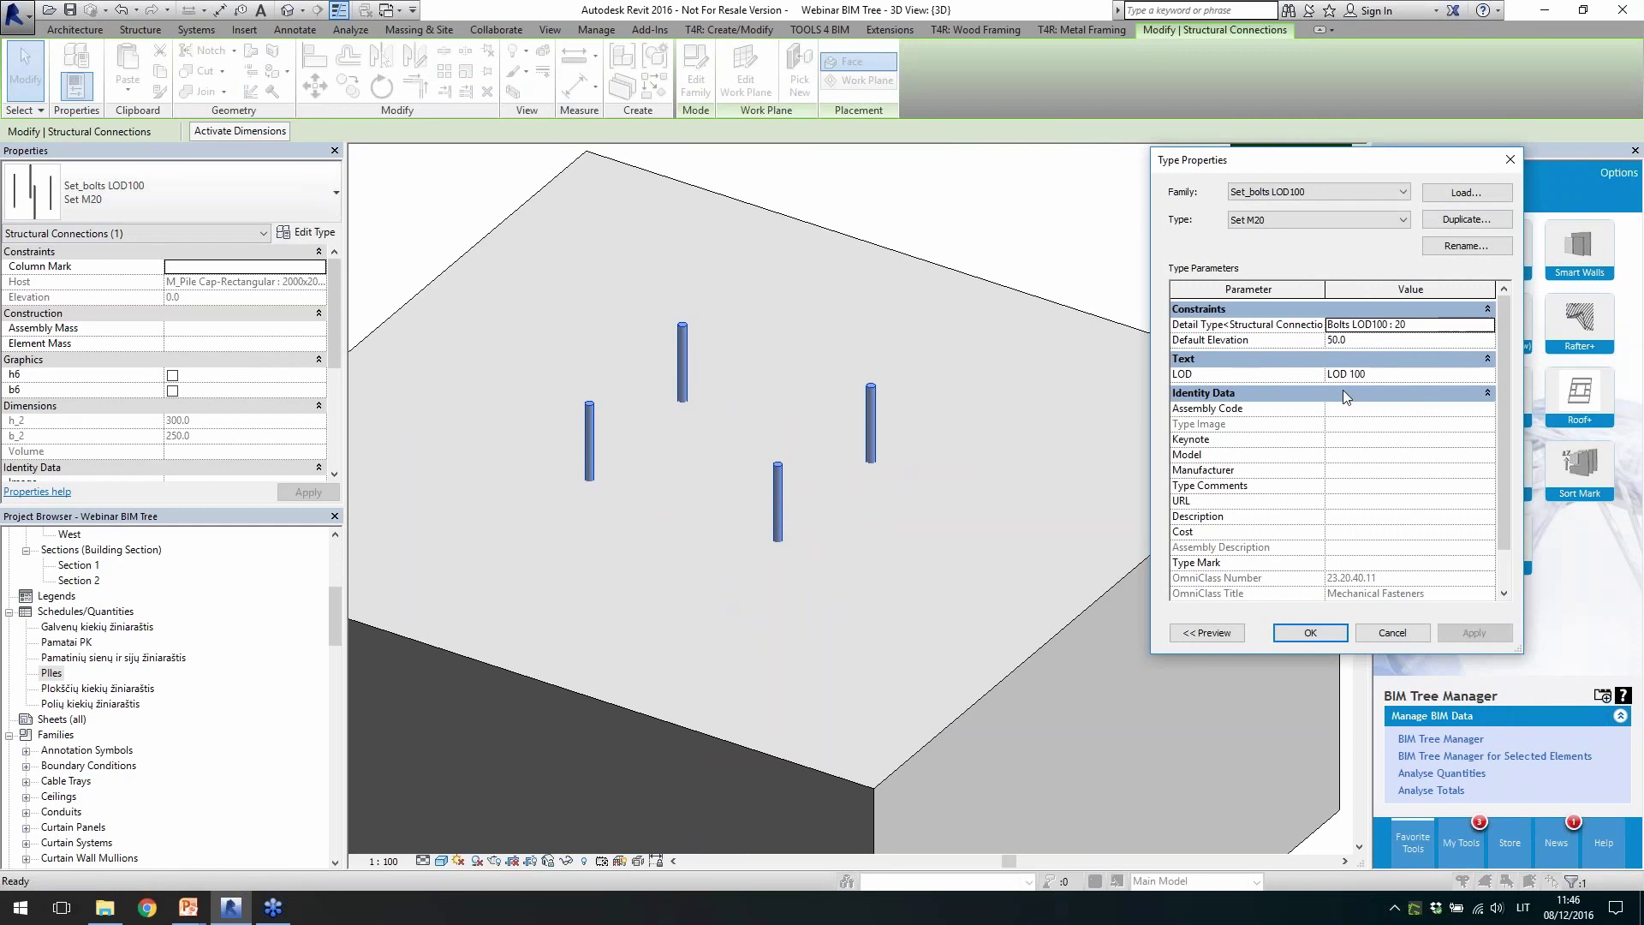
left_click(1509, 160)
scroll(944, 557, "down", 10)
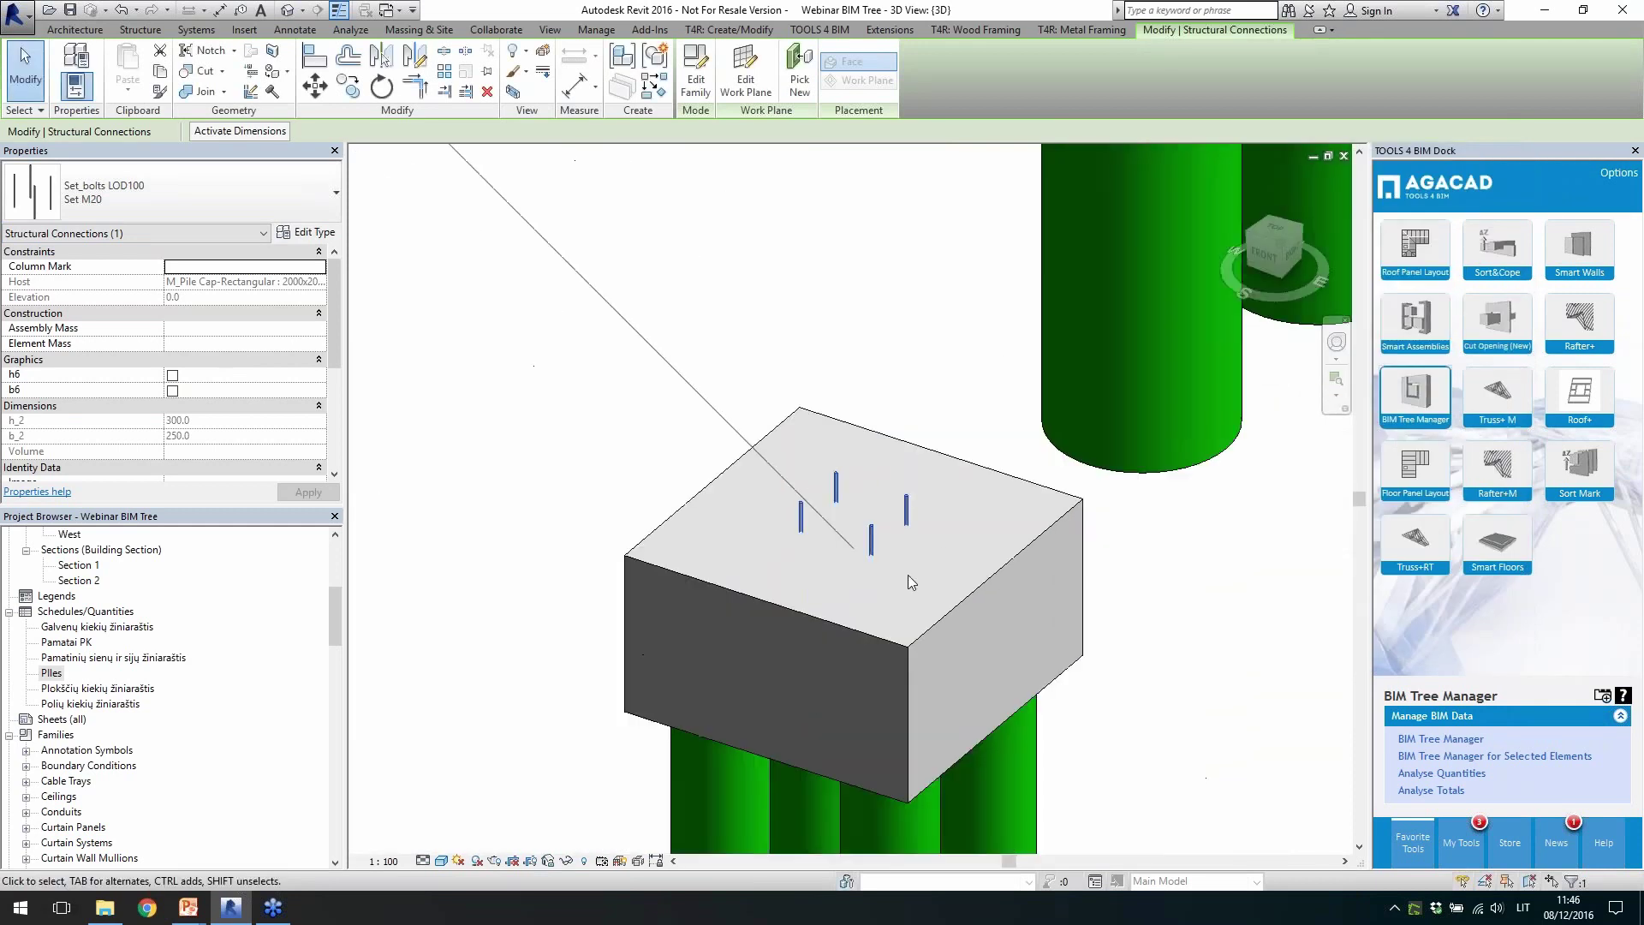
middle_click_drag(953, 626, 989, 679, "shift")
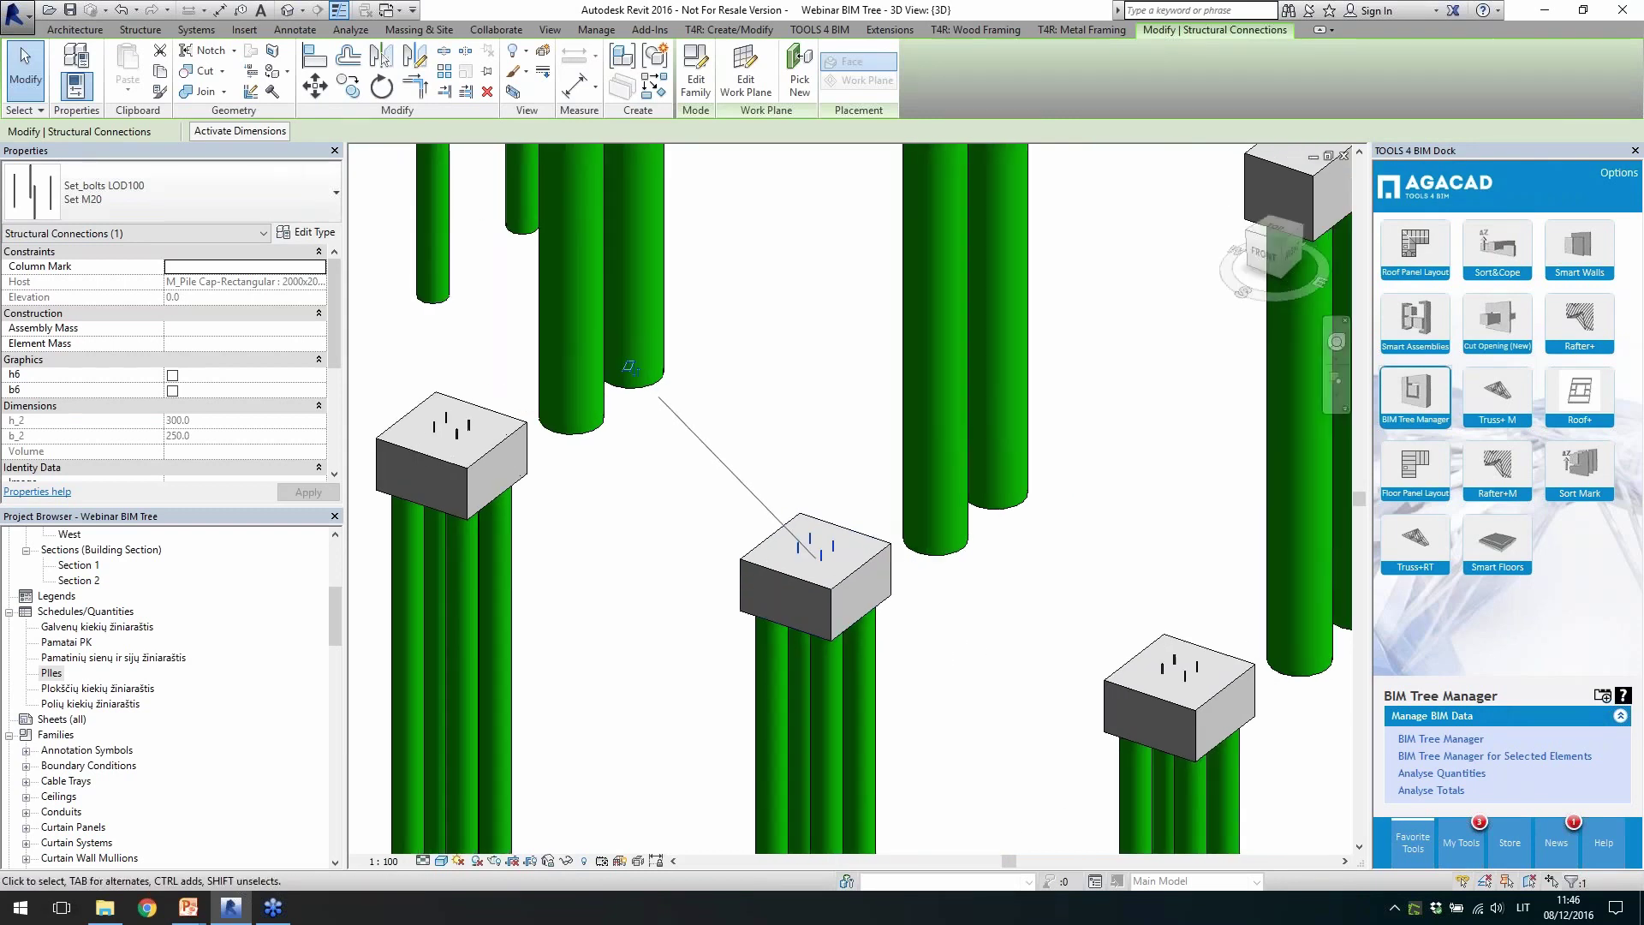
List the structural connections in BIM Tree Manager, narrow the table to the Set_bolts LOD100 family, and look through its rows
left_click(989, 679)
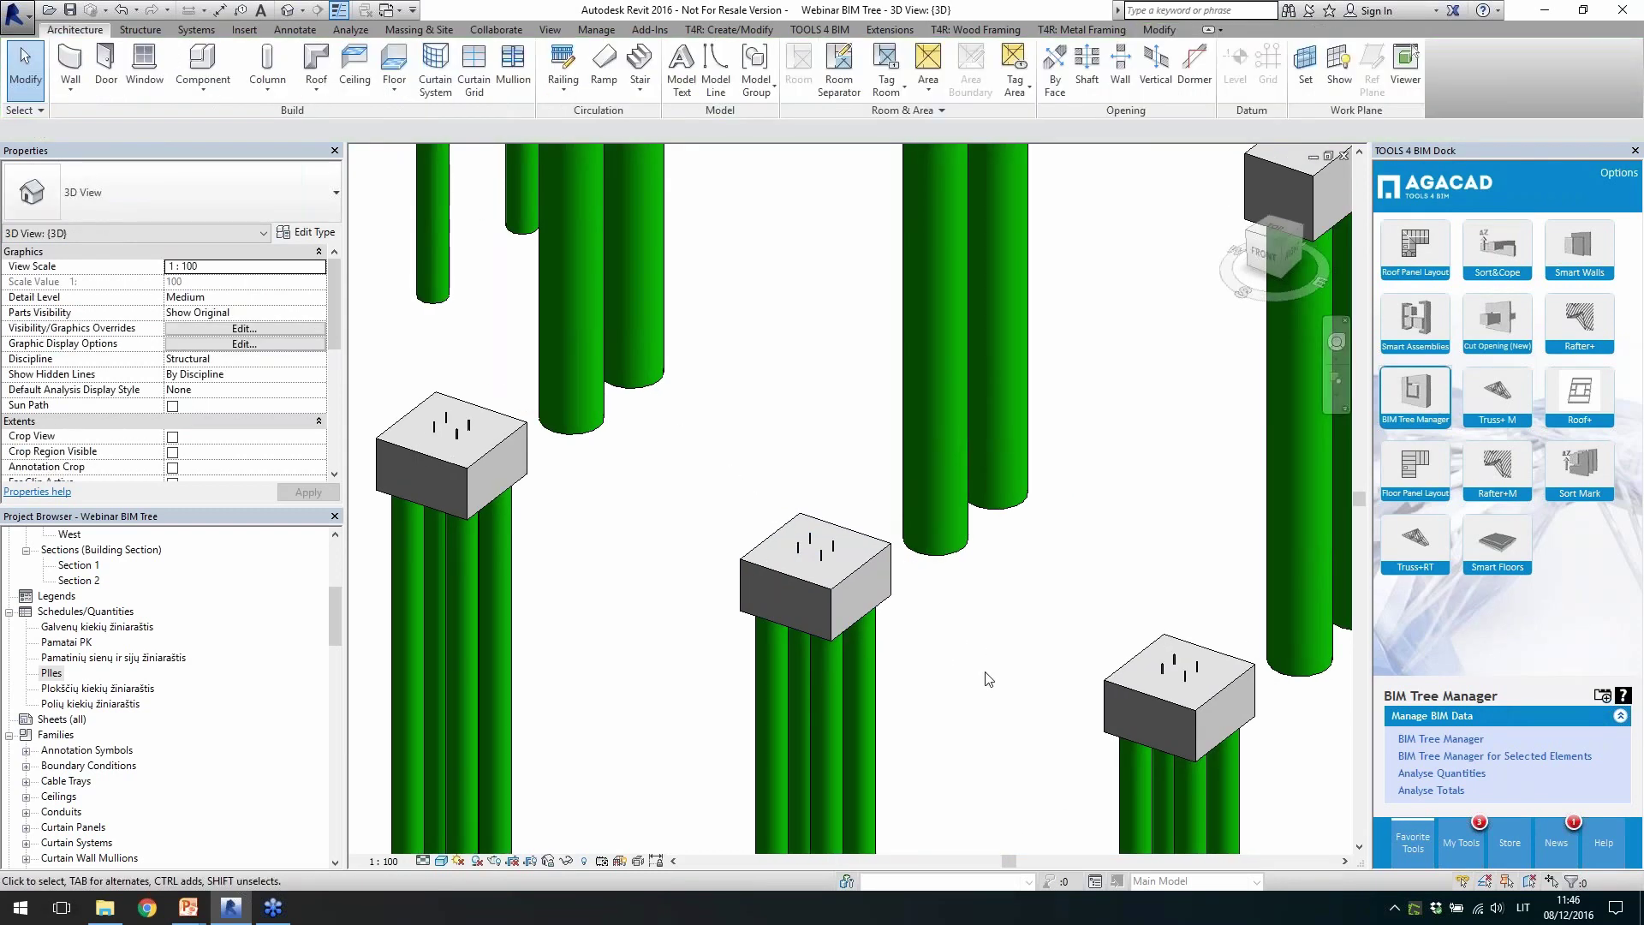
left_click(1423, 740)
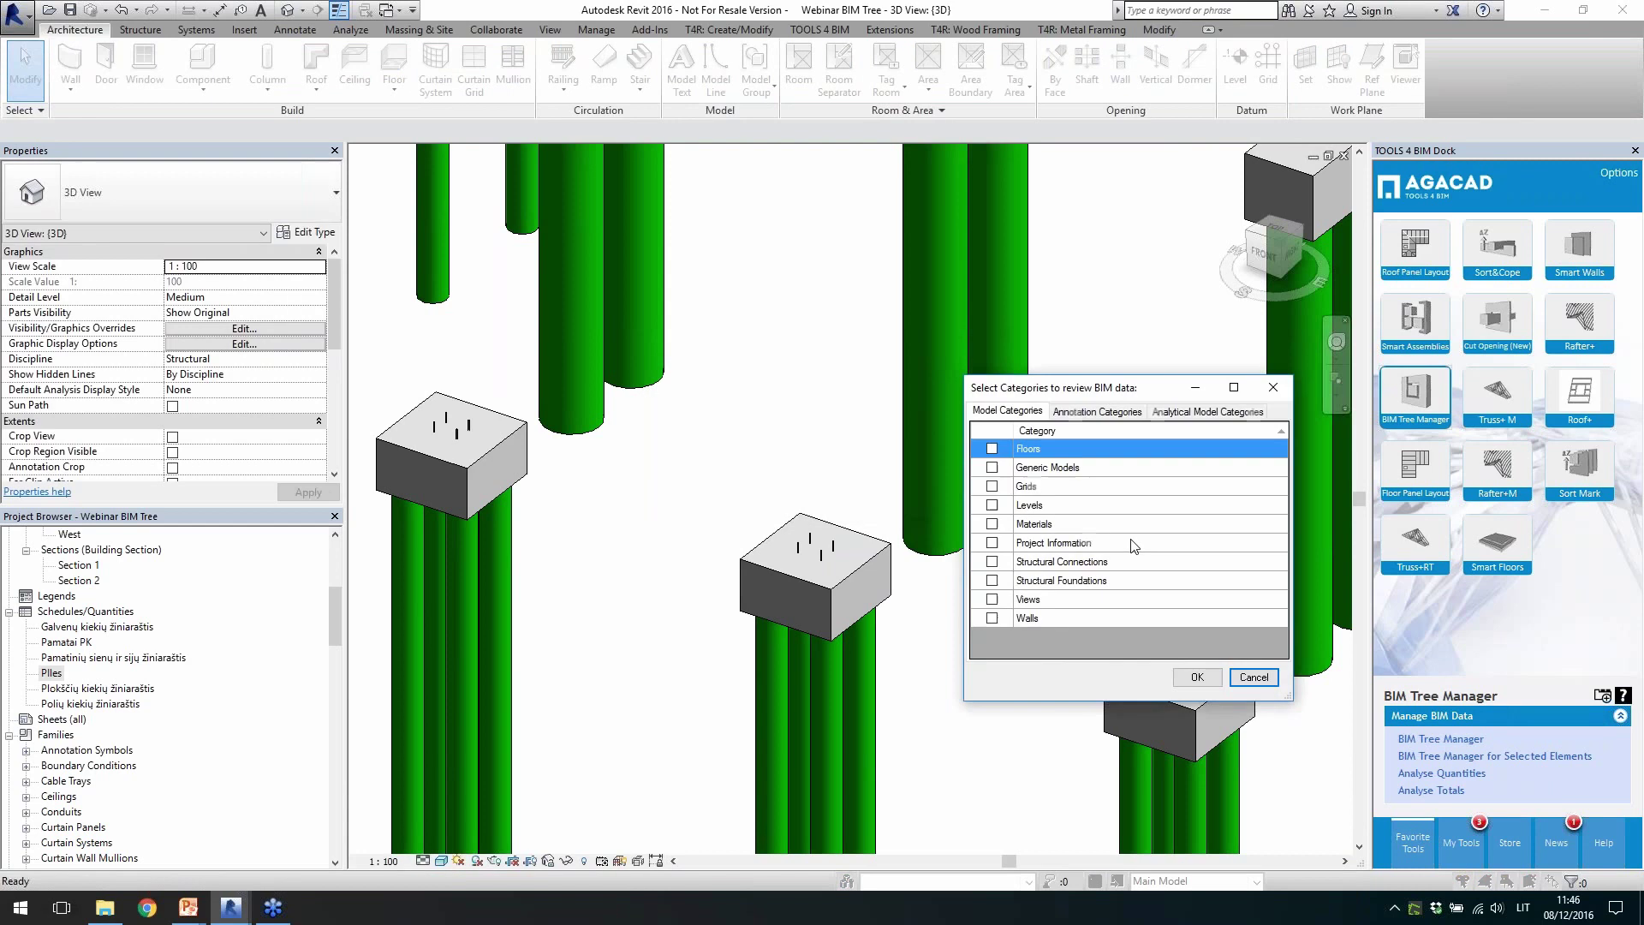
left_click(992, 562)
left_click(1192, 679)
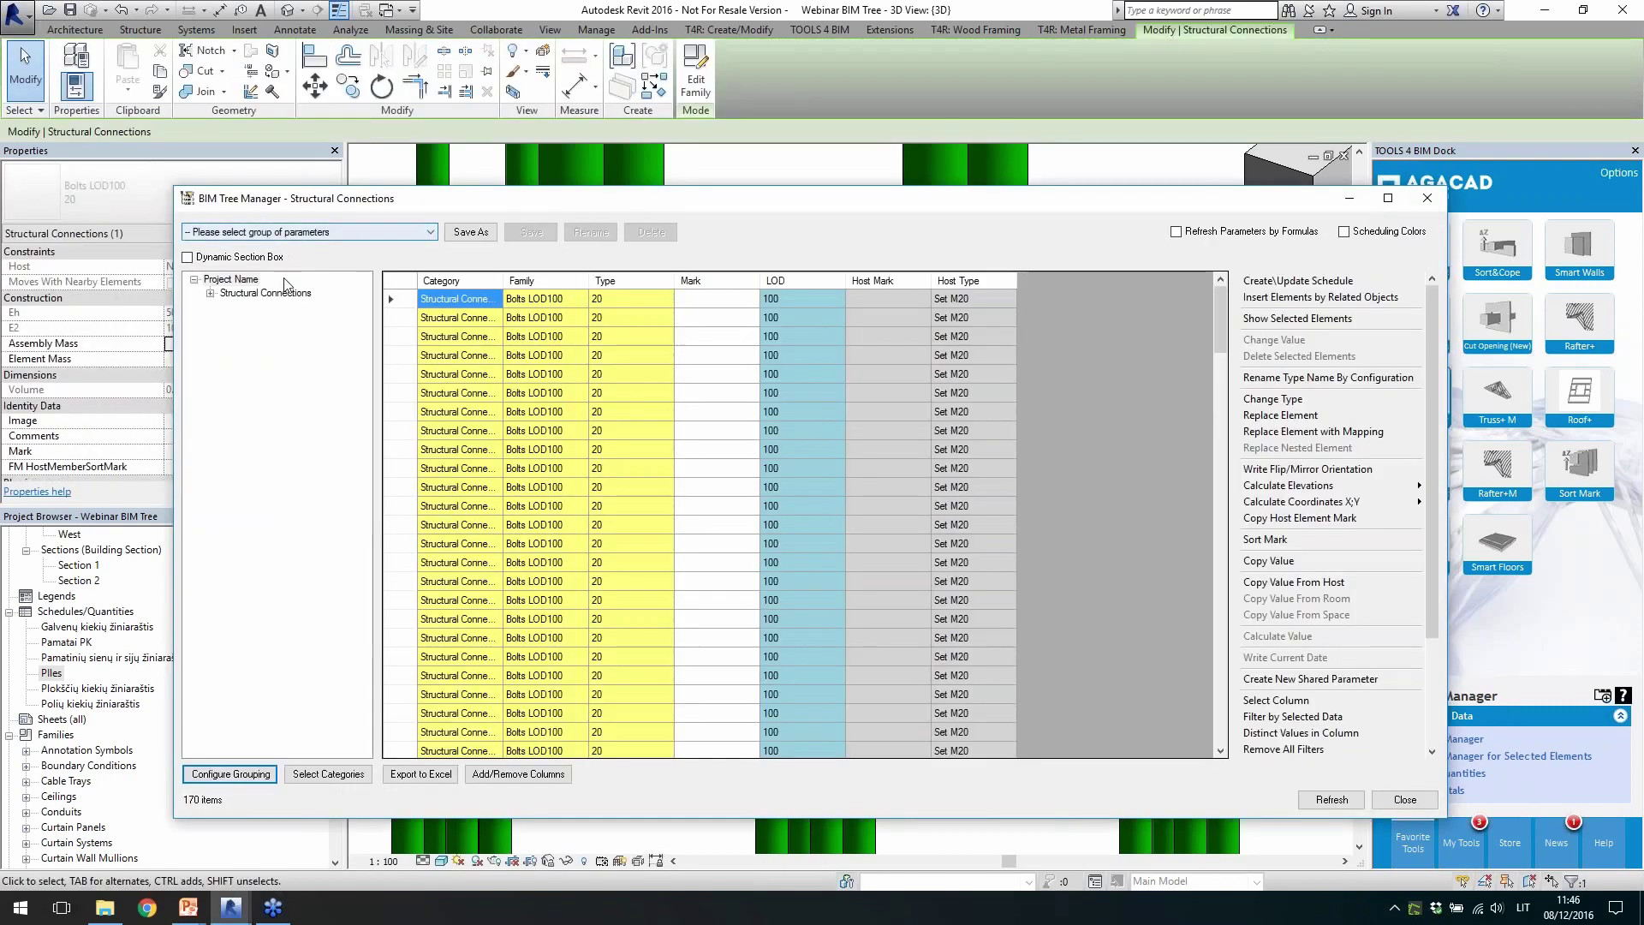
left_click(221, 294)
left_click(212, 293)
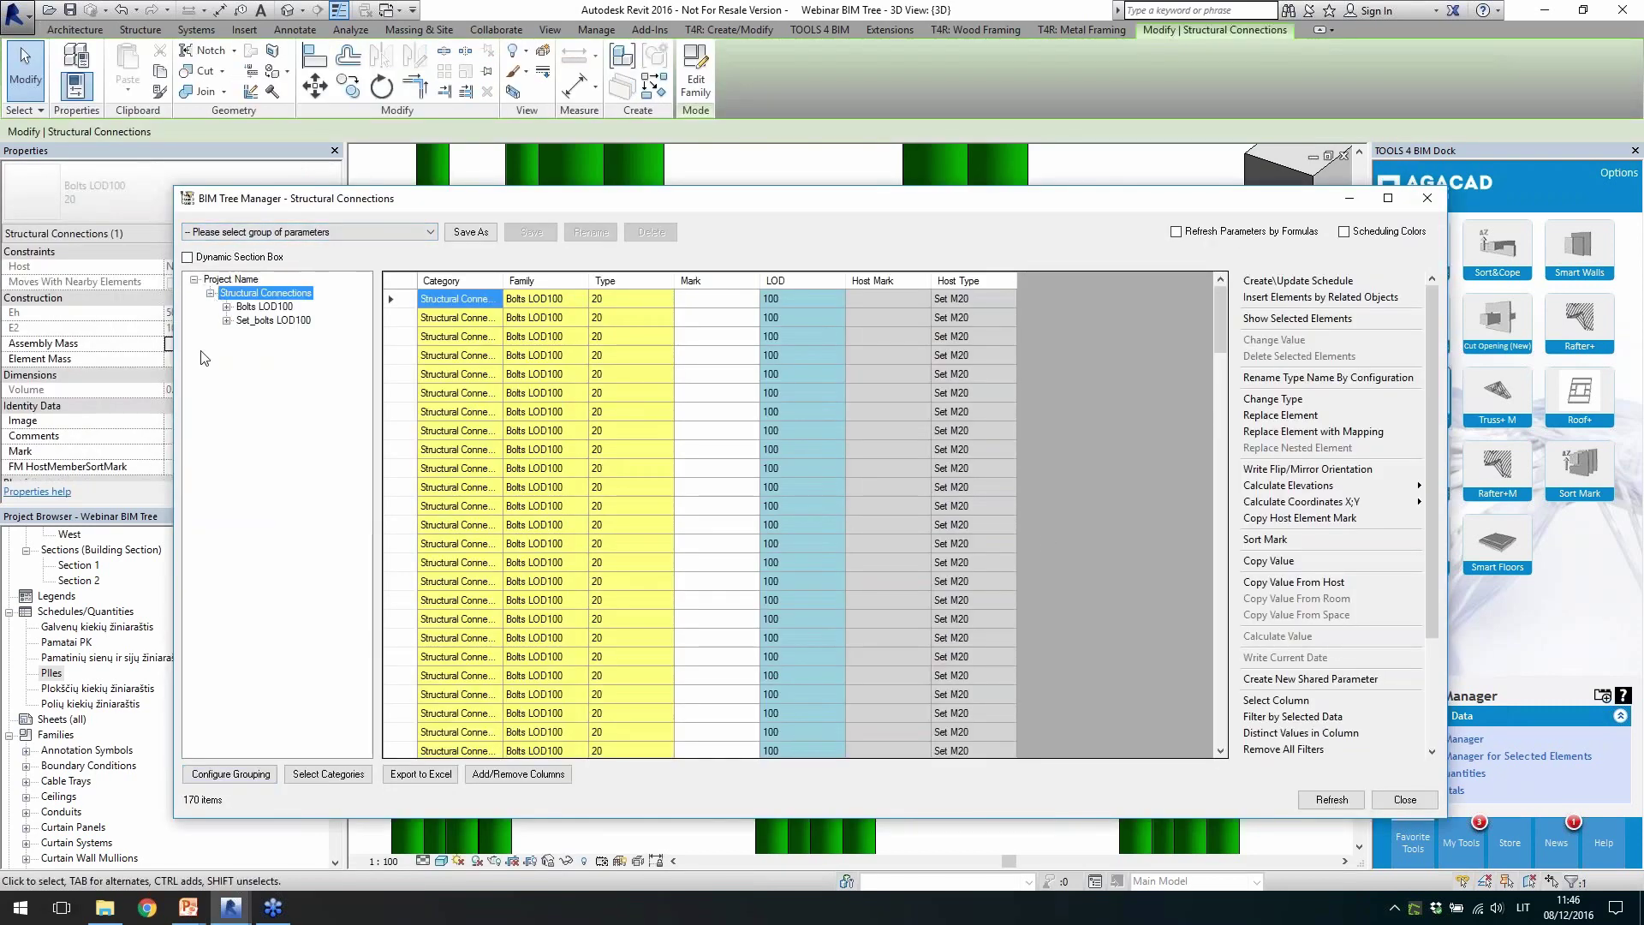
left_click(267, 322)
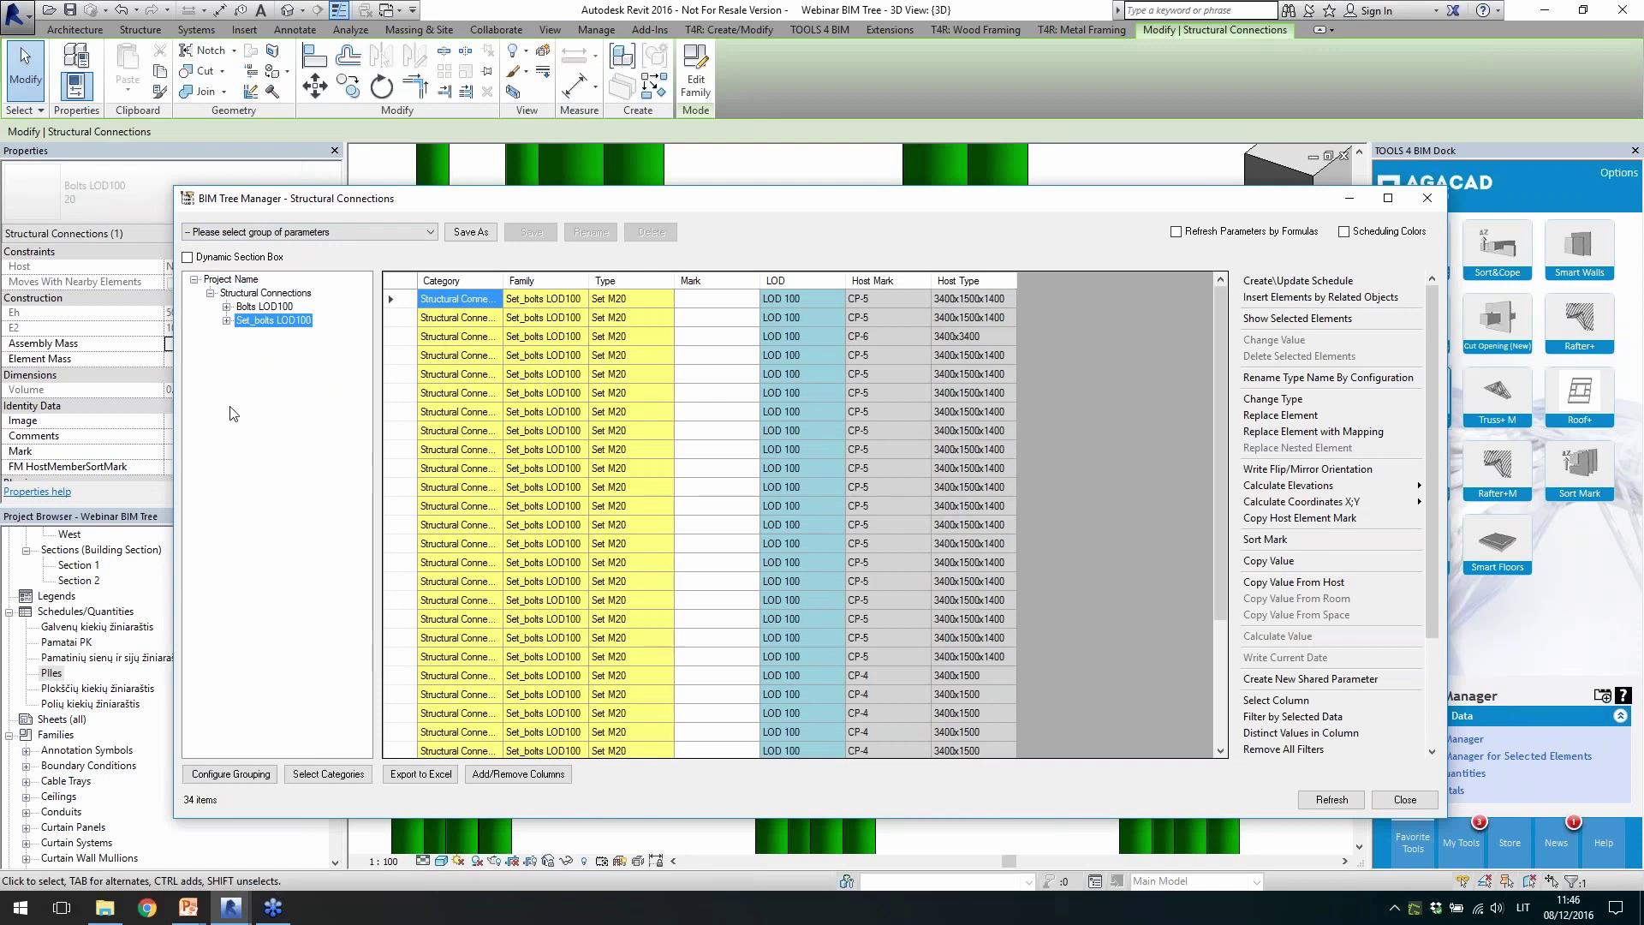
key("Up")
key("Down")
left_click_drag(661, 206, 738, 624)
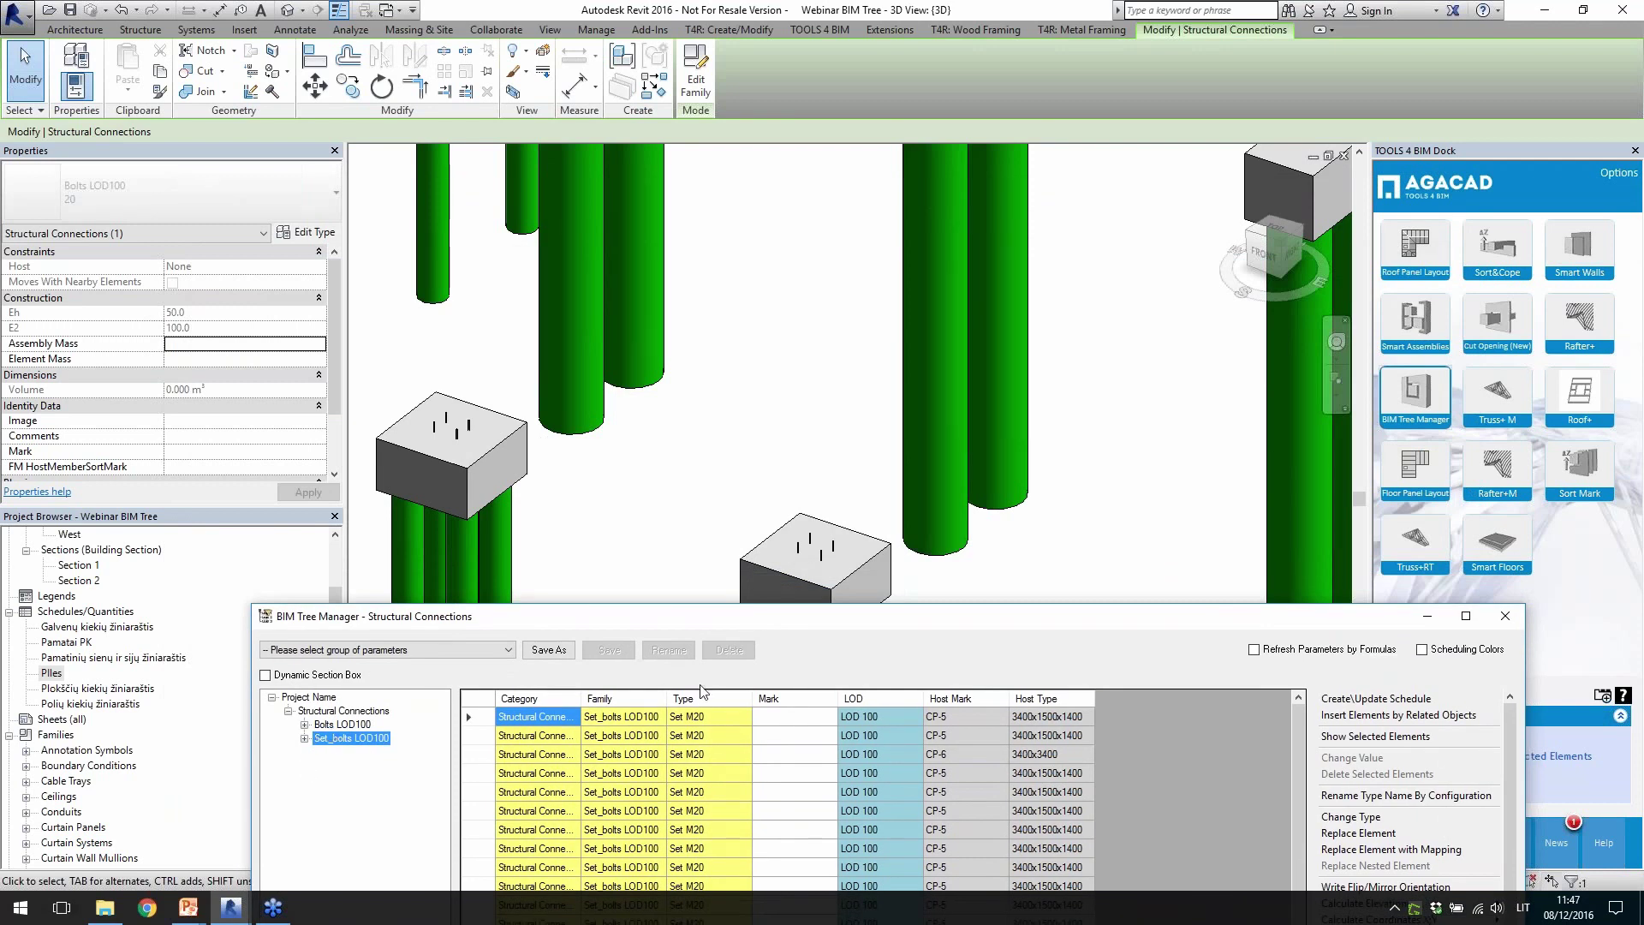
left_click_drag(954, 620, 860, 236)
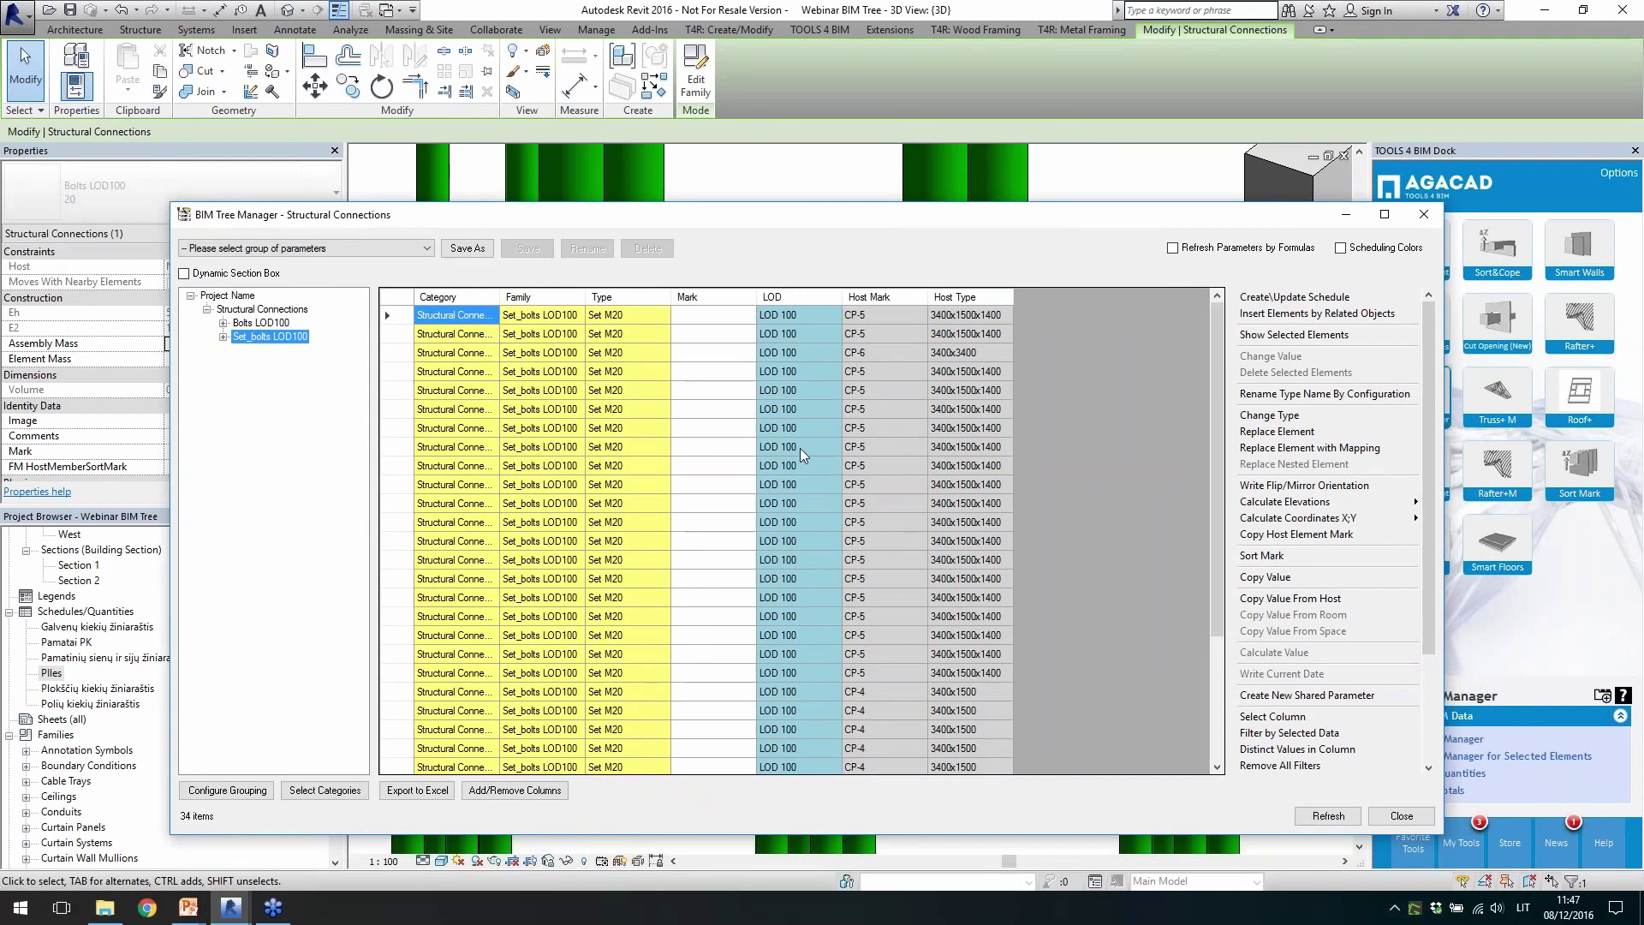
left_click_drag(1215, 428, 1235, 375)
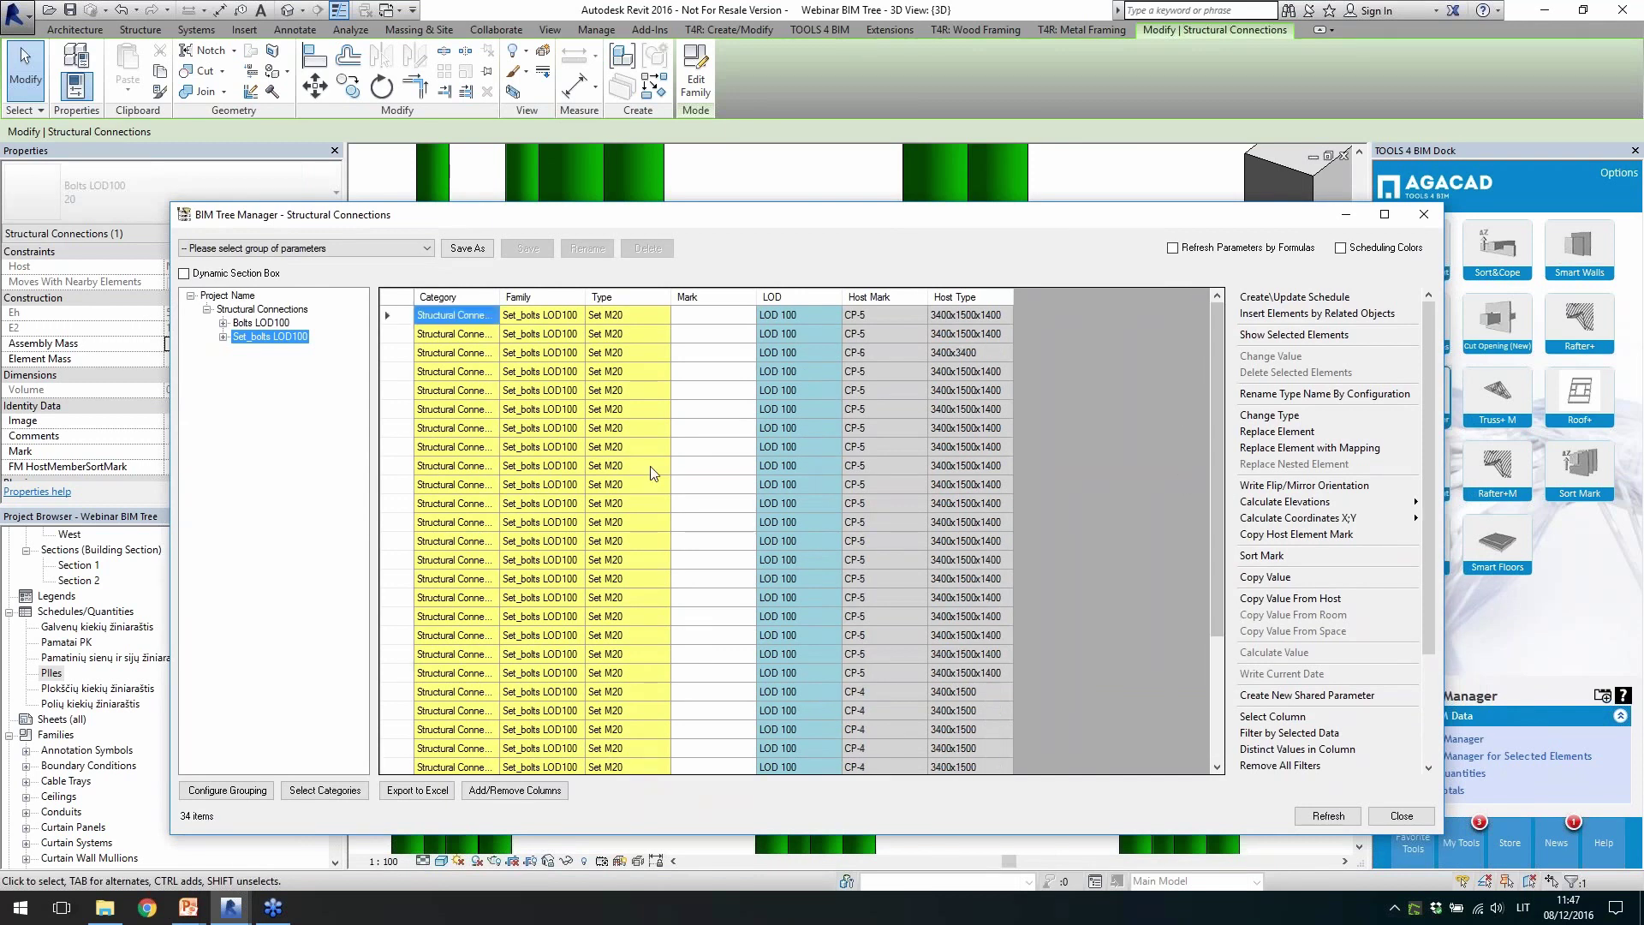
Add the Comments and Cost parameters as columns of the bolt set table
left_click(524, 793)
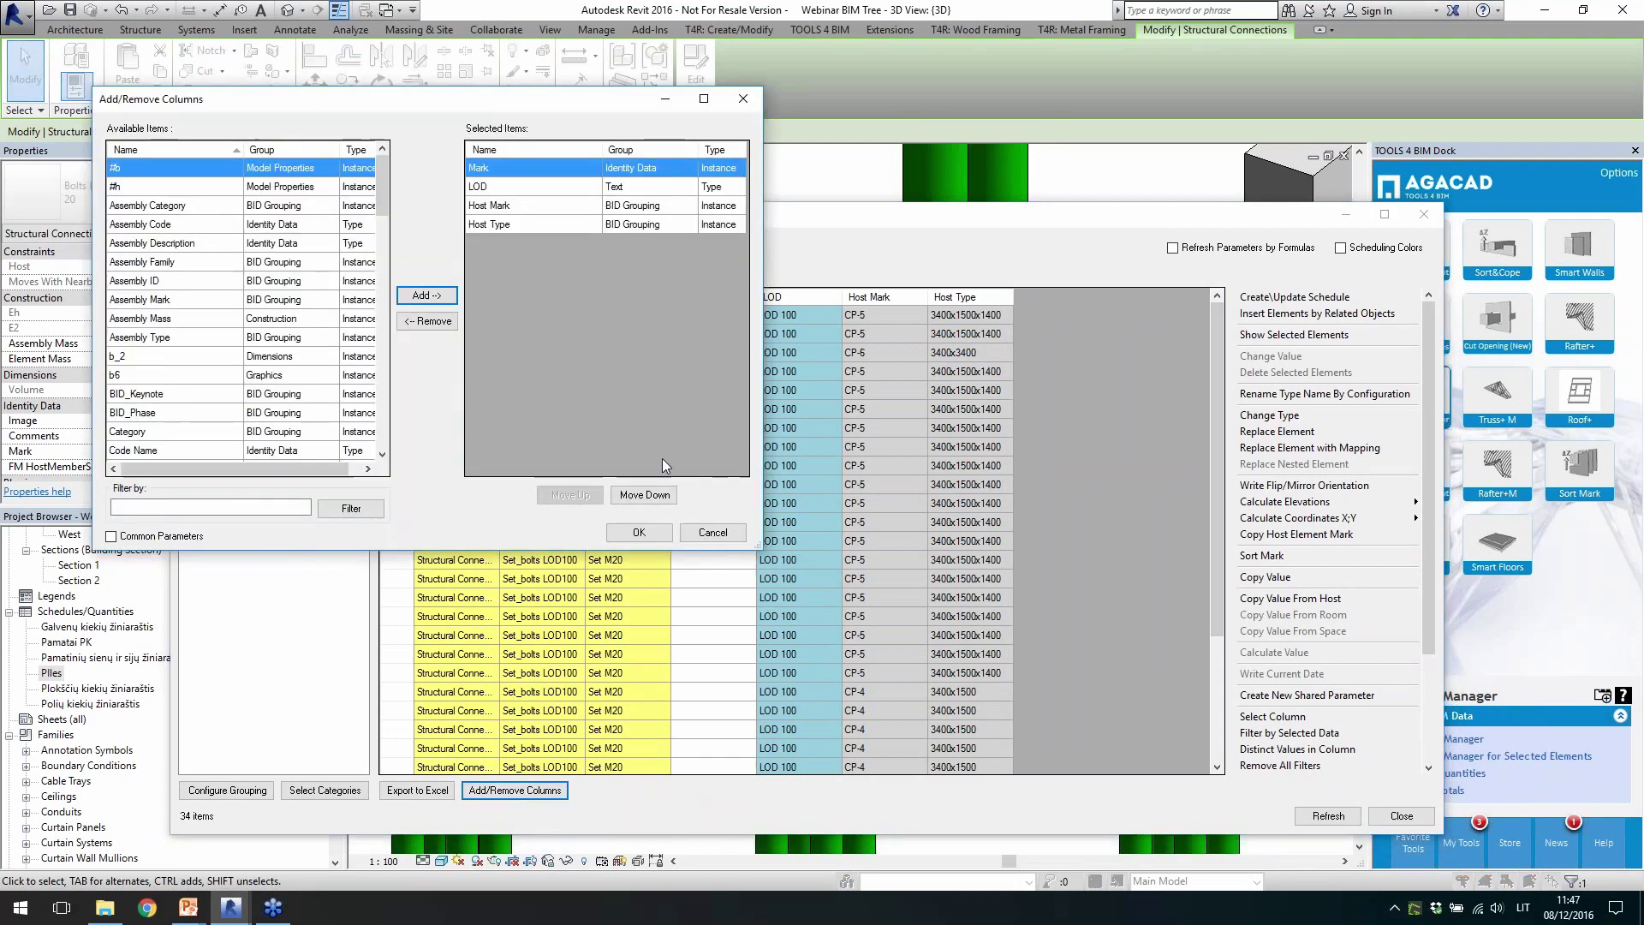
left_click_drag(383, 181, 392, 247)
left_click(163, 264)
left_click(452, 299)
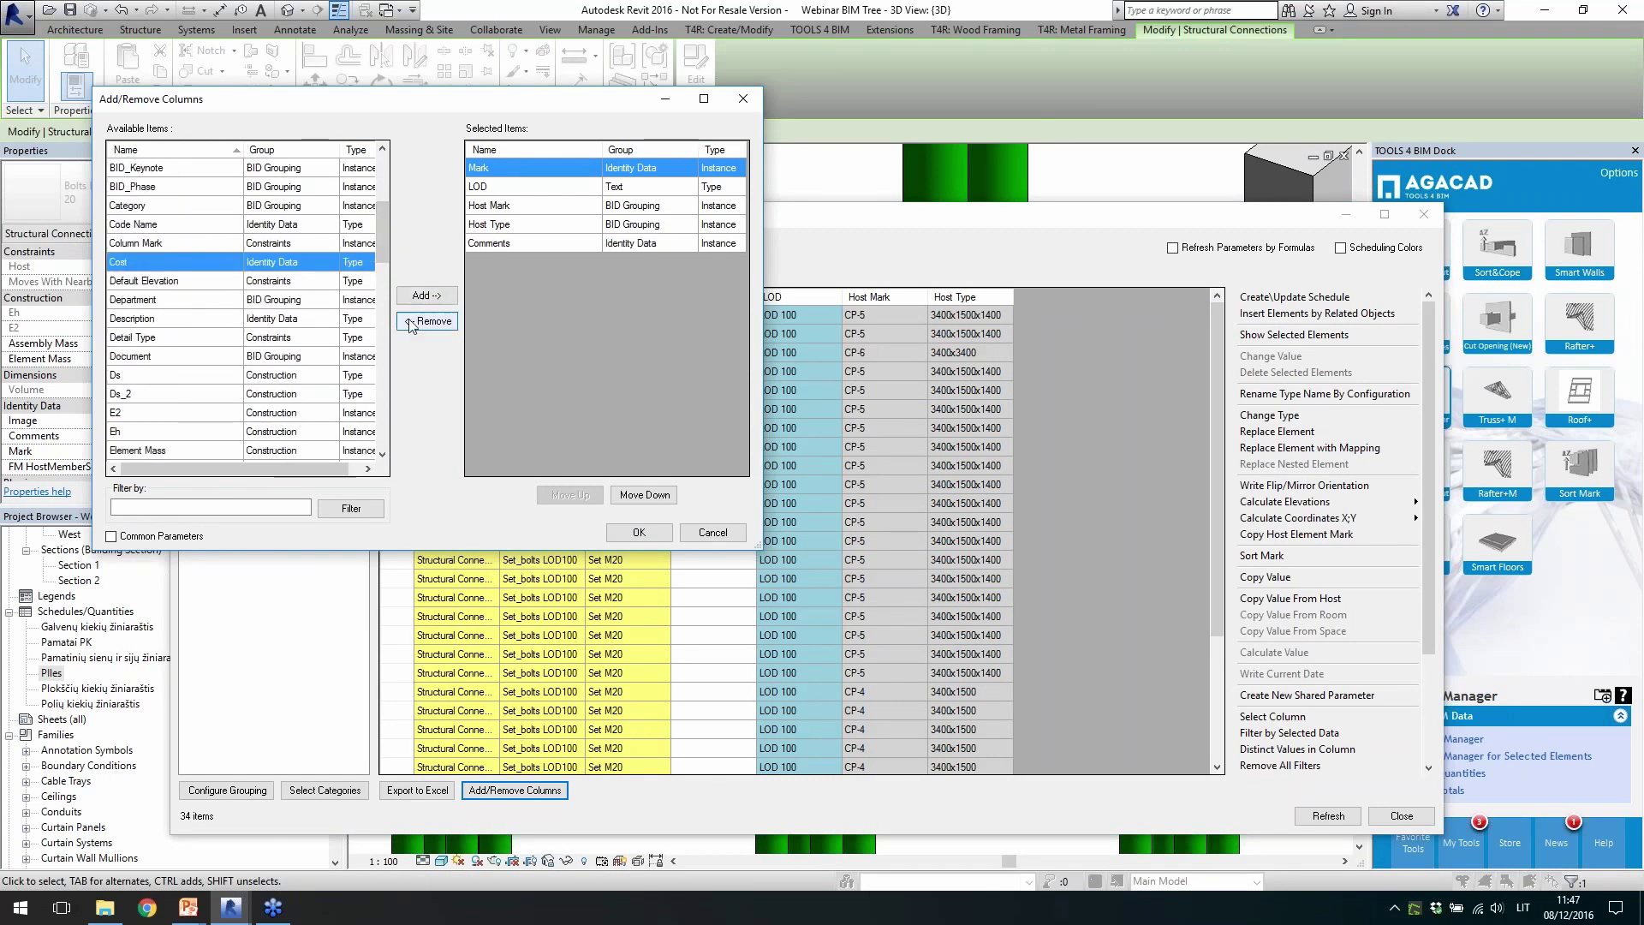
left_click(424, 298)
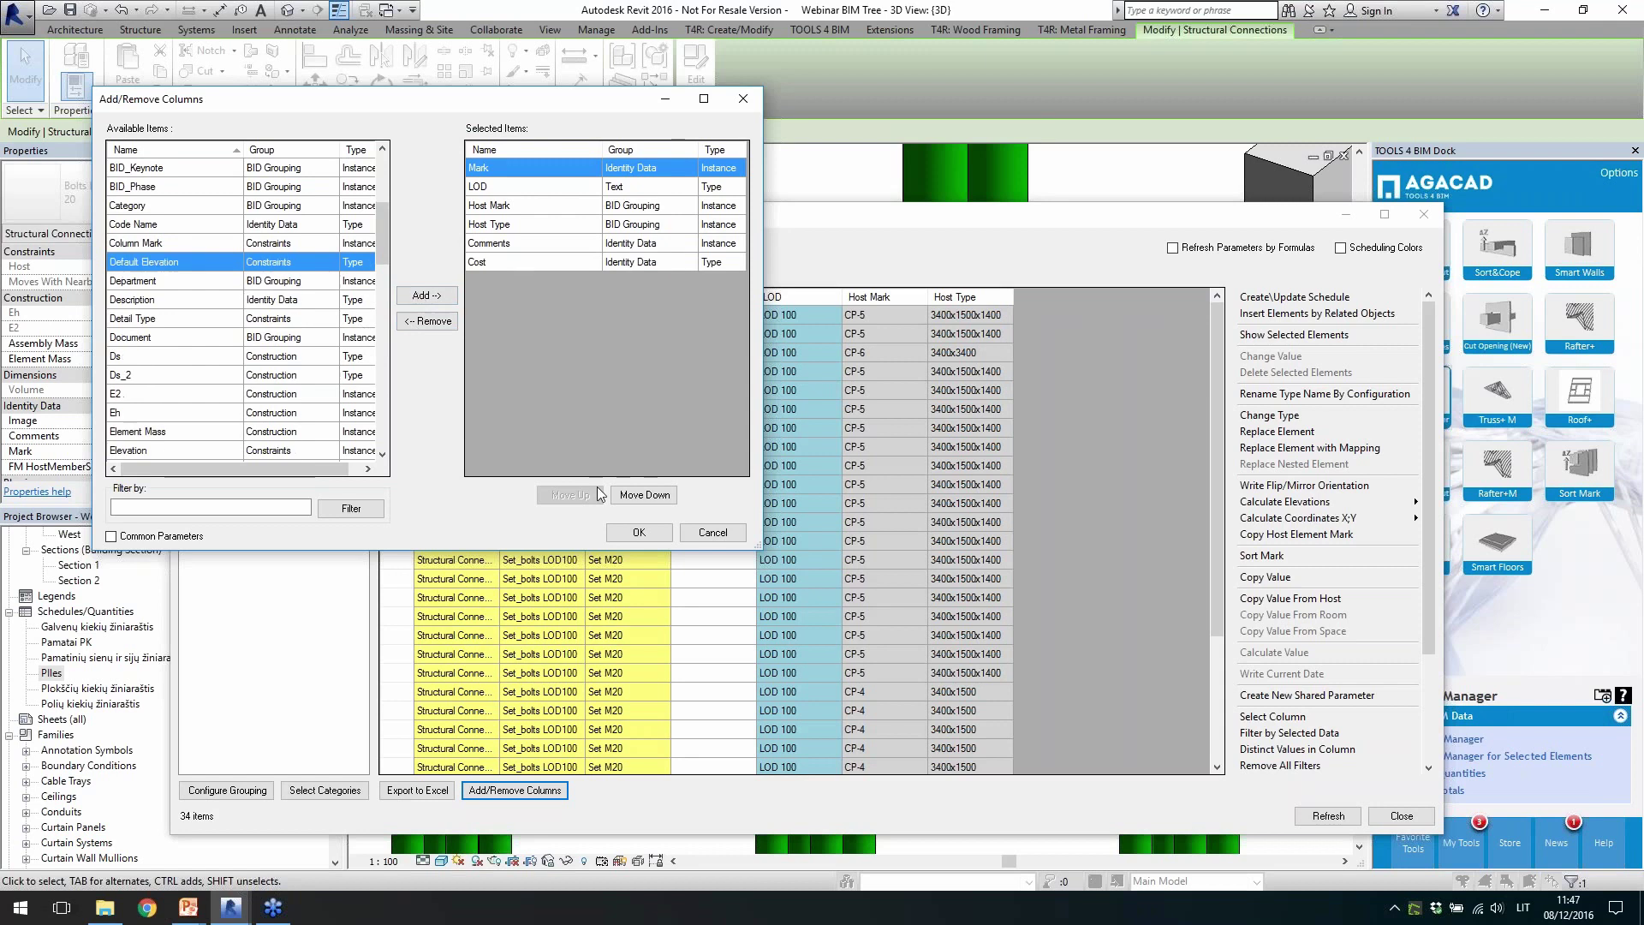
left_click(638, 532)
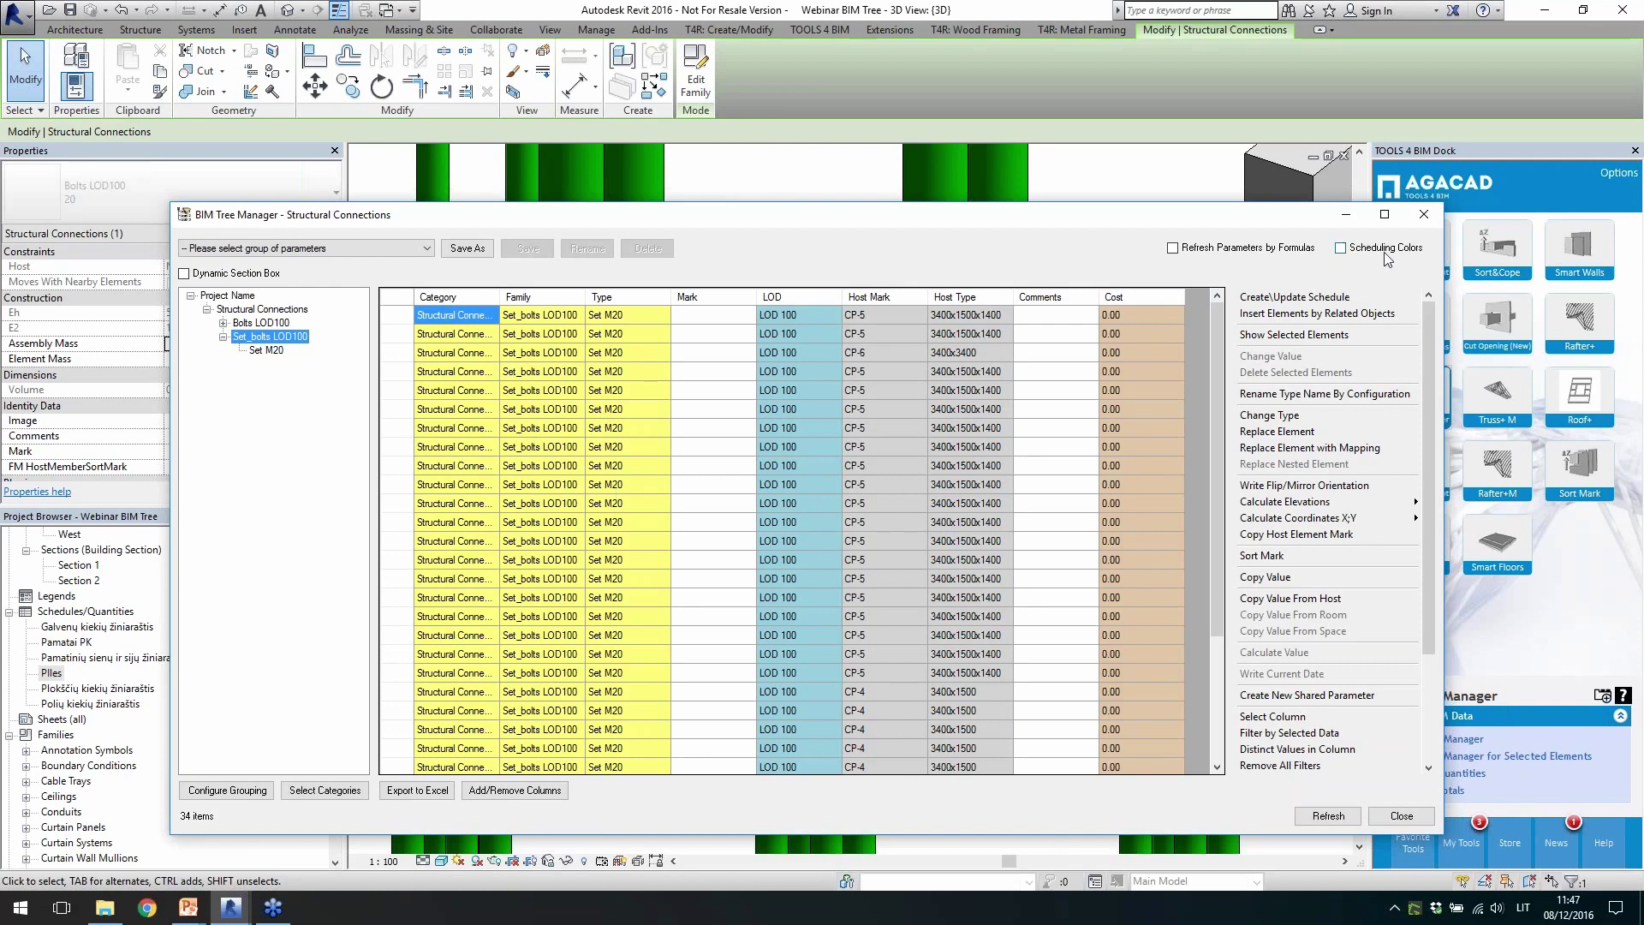
Close BIM Tree Manager and load the Peikko HPM-Set family into the project from the BIM tree shimpanzee folder
left_click(1424, 214)
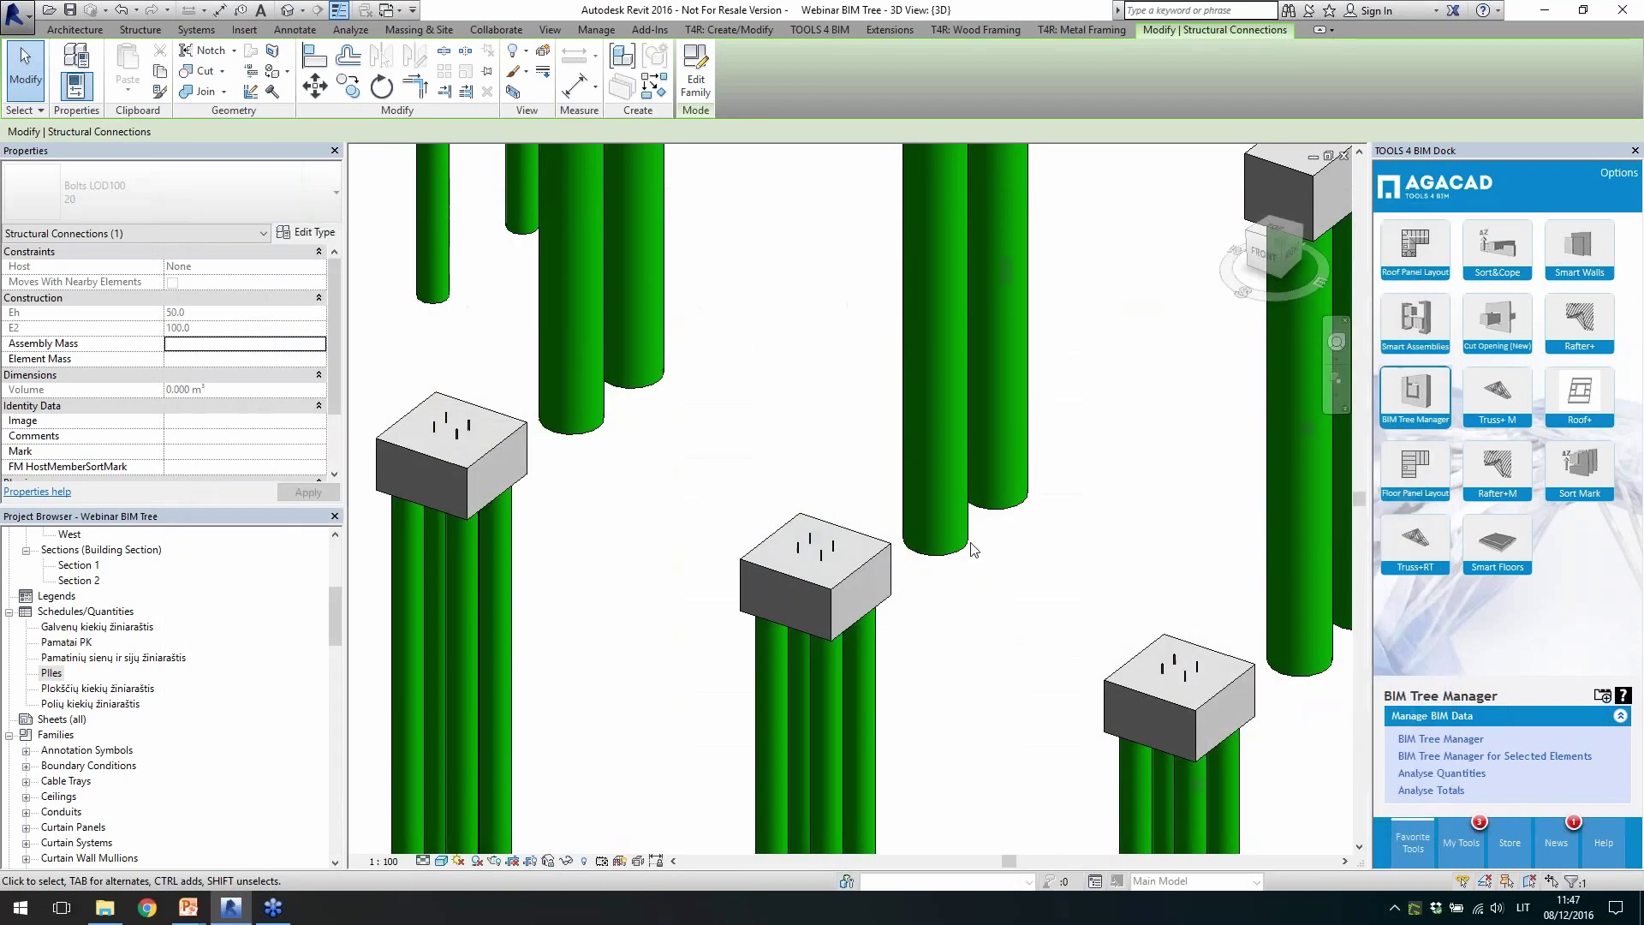
left_click(1124, 399)
scroll(787, 513, "up", 3)
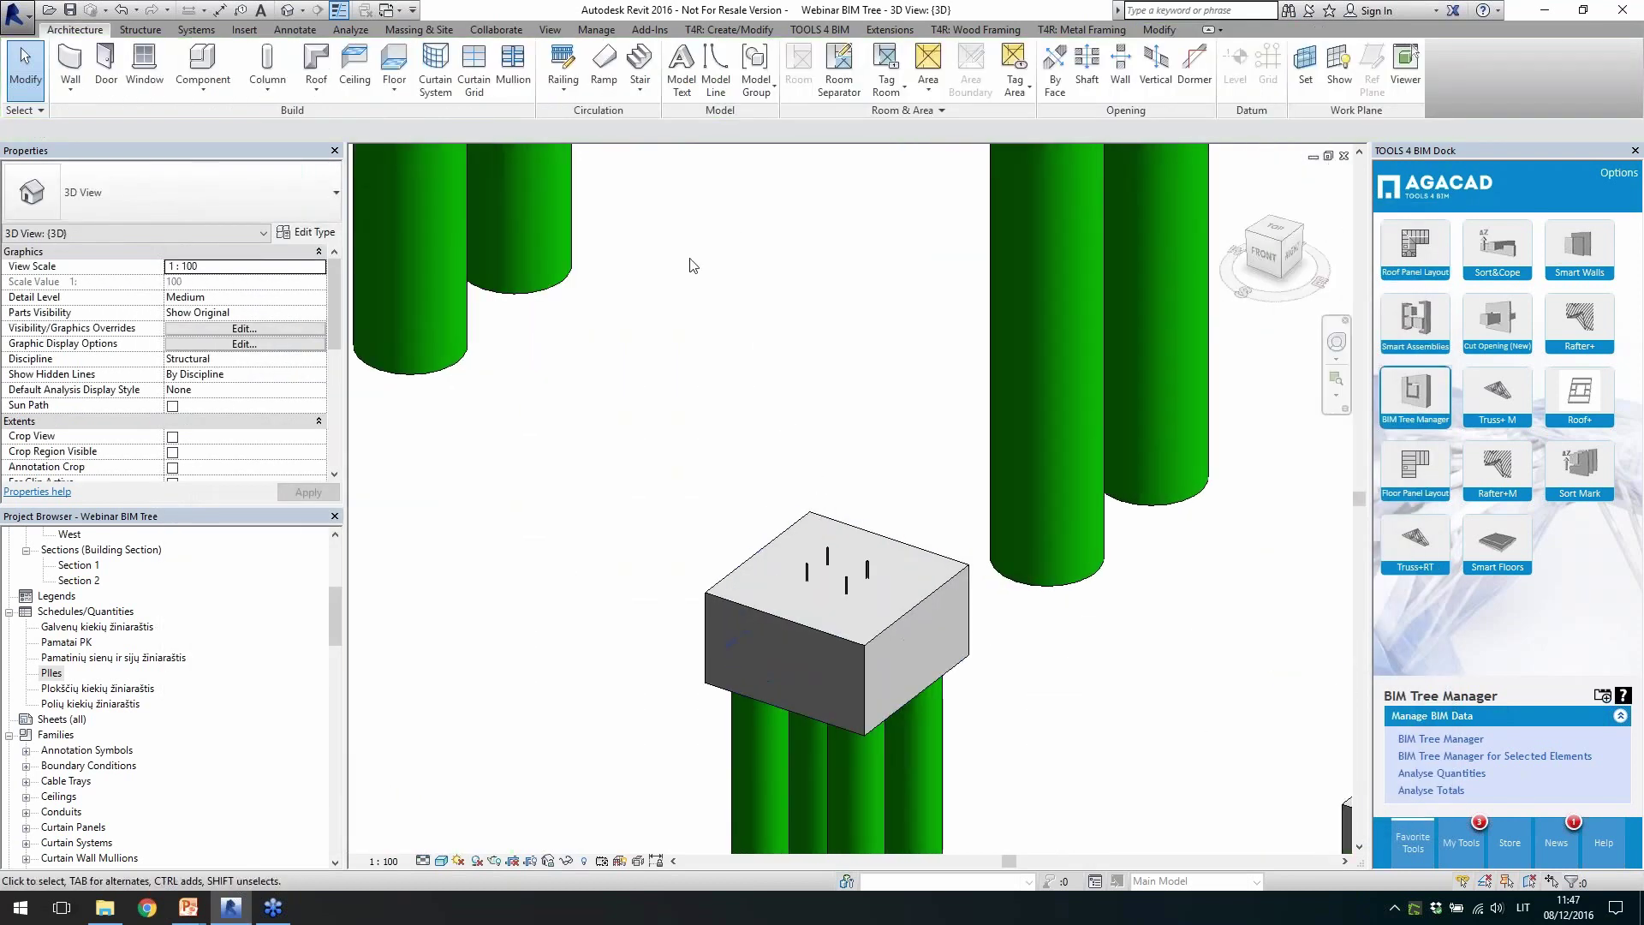
left_click(249, 30)
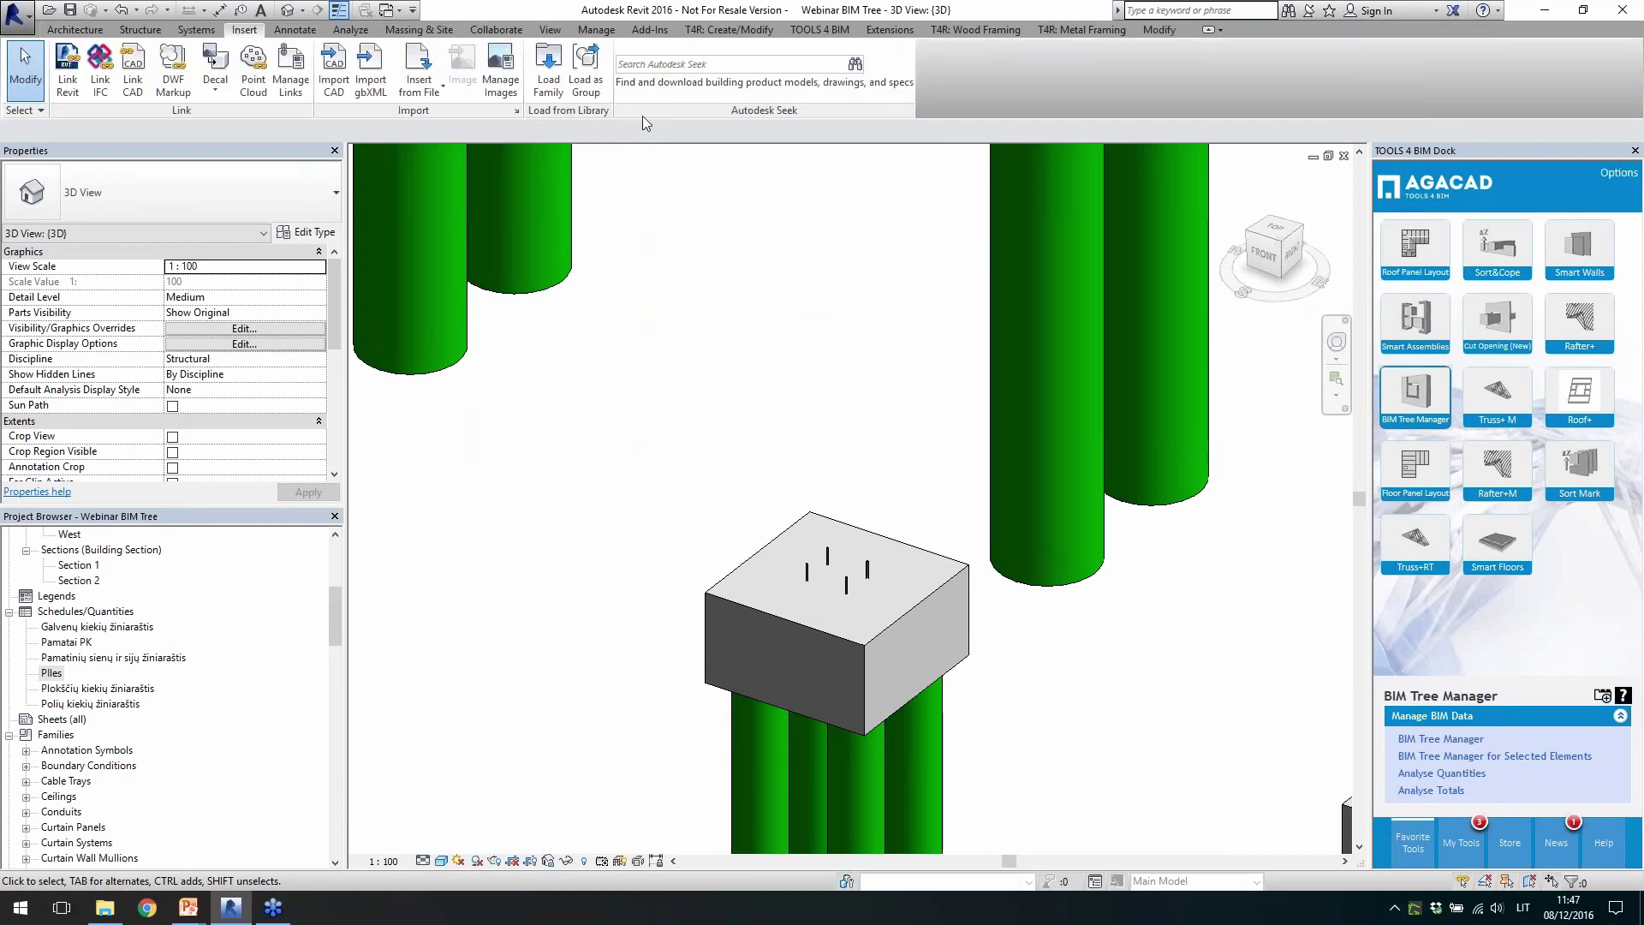
left_click(548, 68)
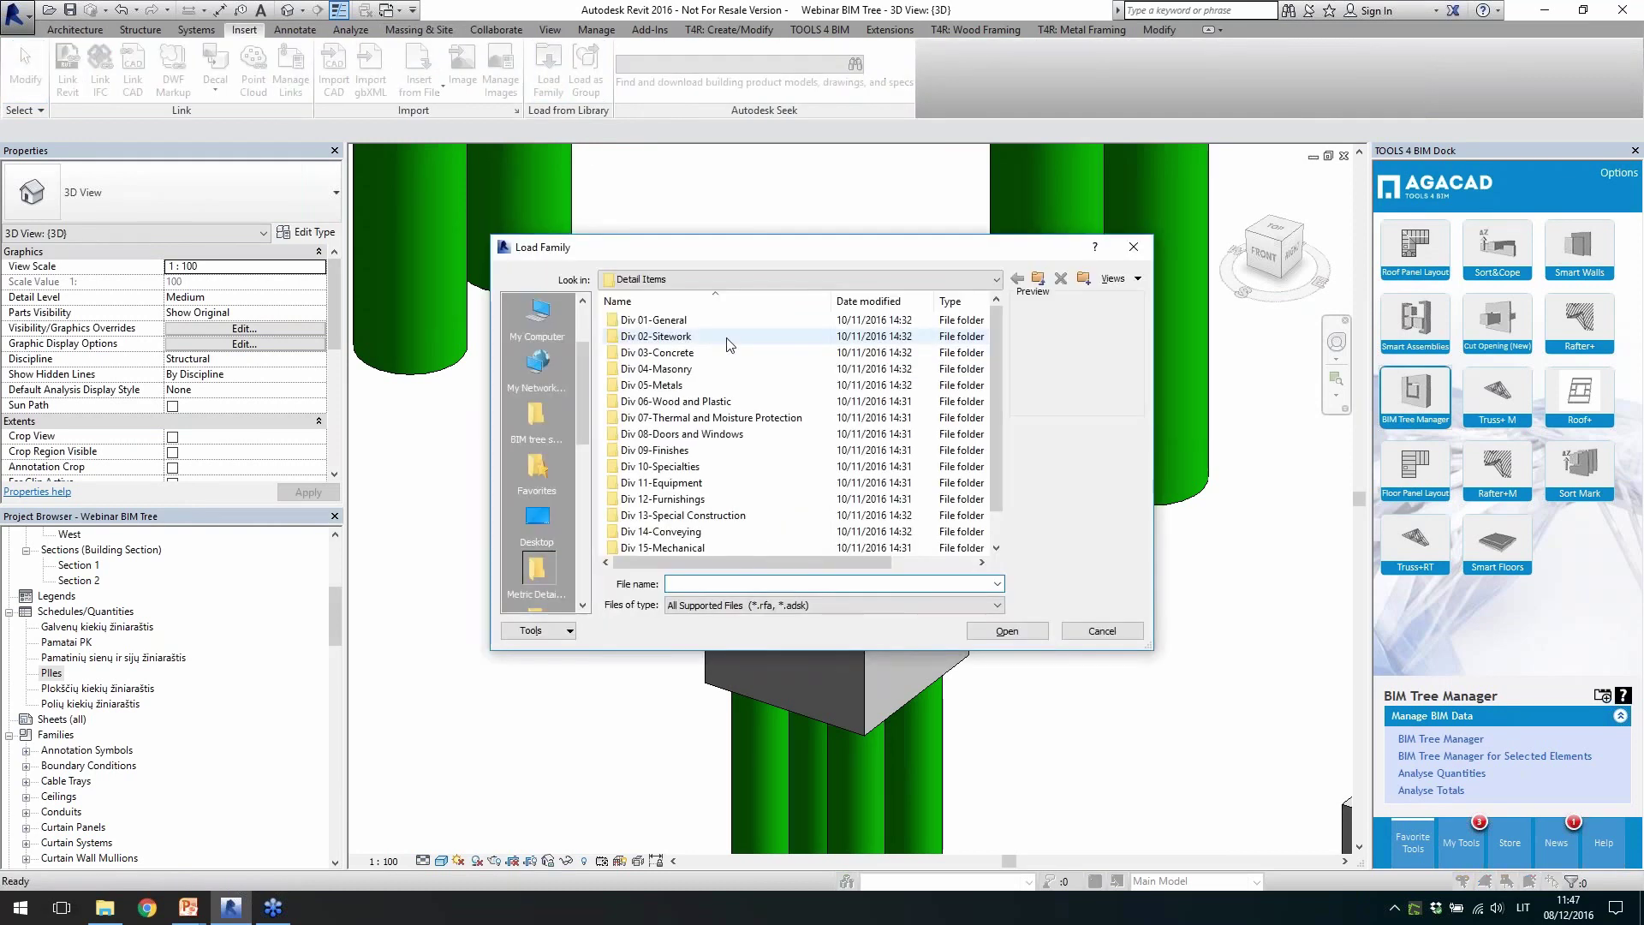
left_click(537, 417)
left_click(670, 354)
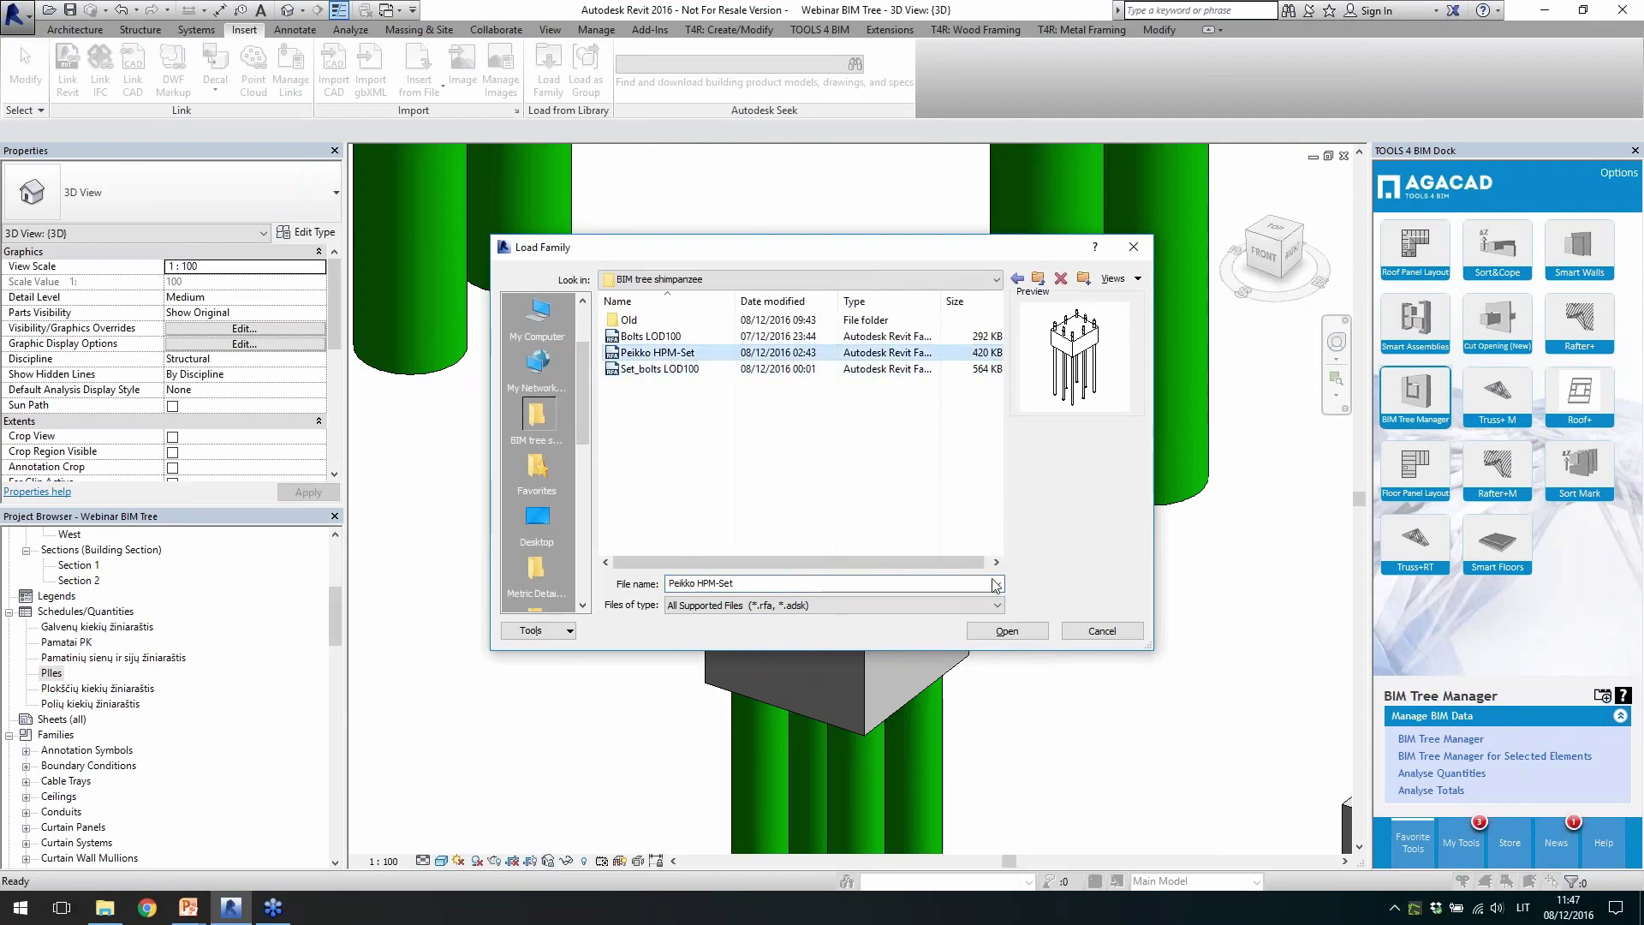
left_click(1003, 631)
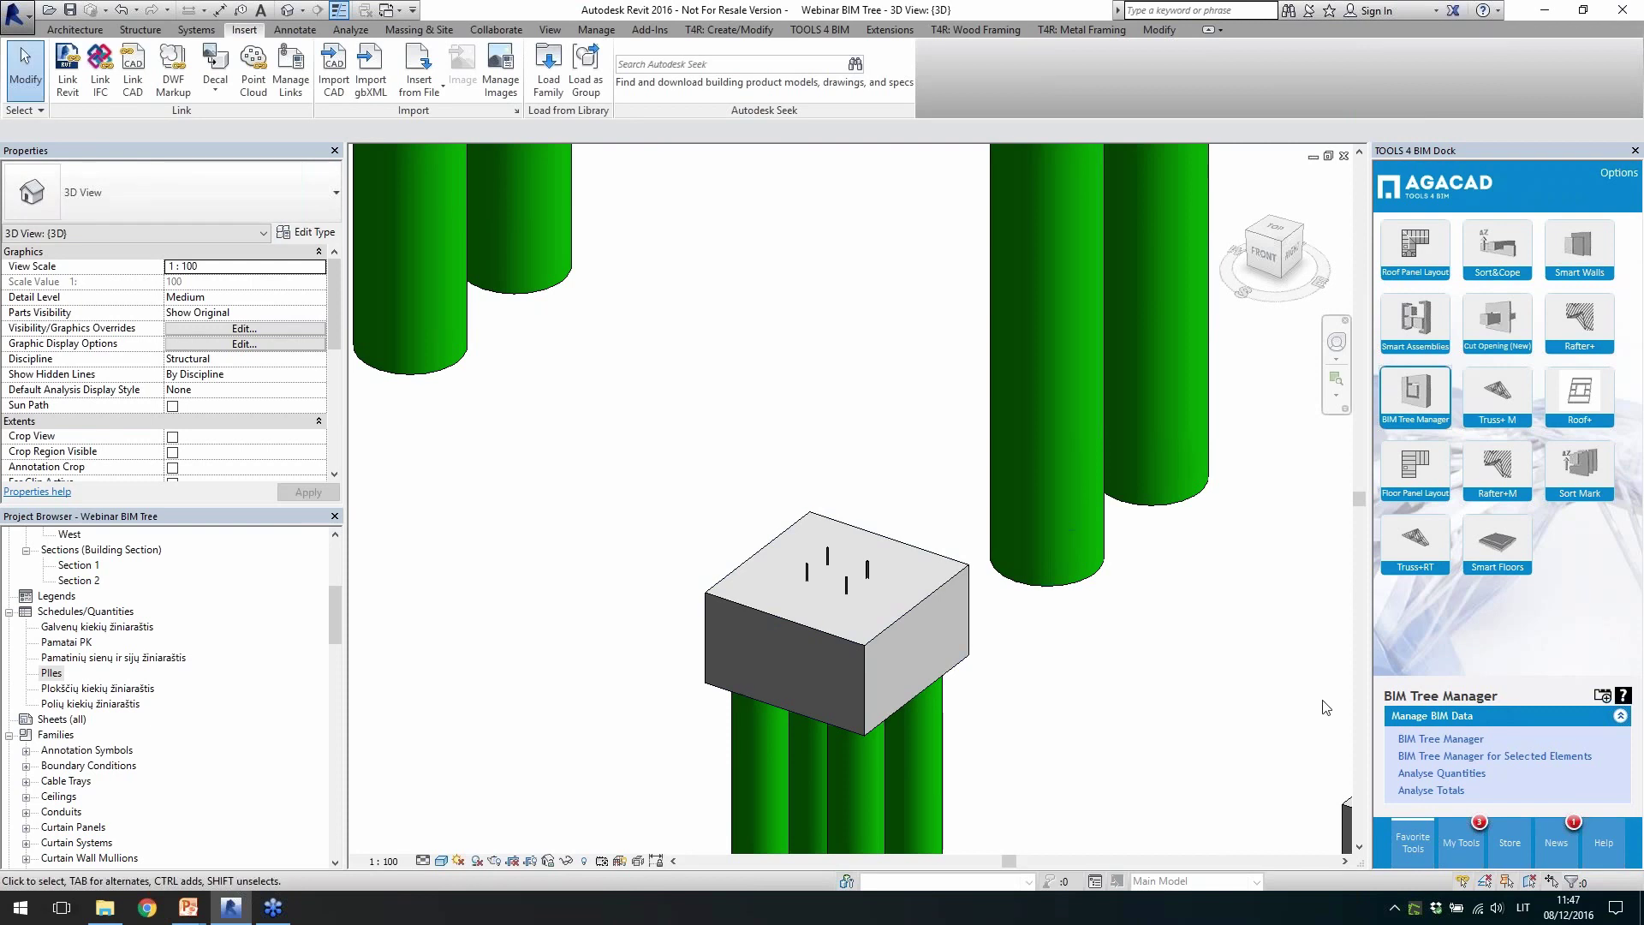
Reopen BIM Tree Manager for the Structural Connections category and show only the Set_bolts LOD100 elements
left_click(1439, 739)
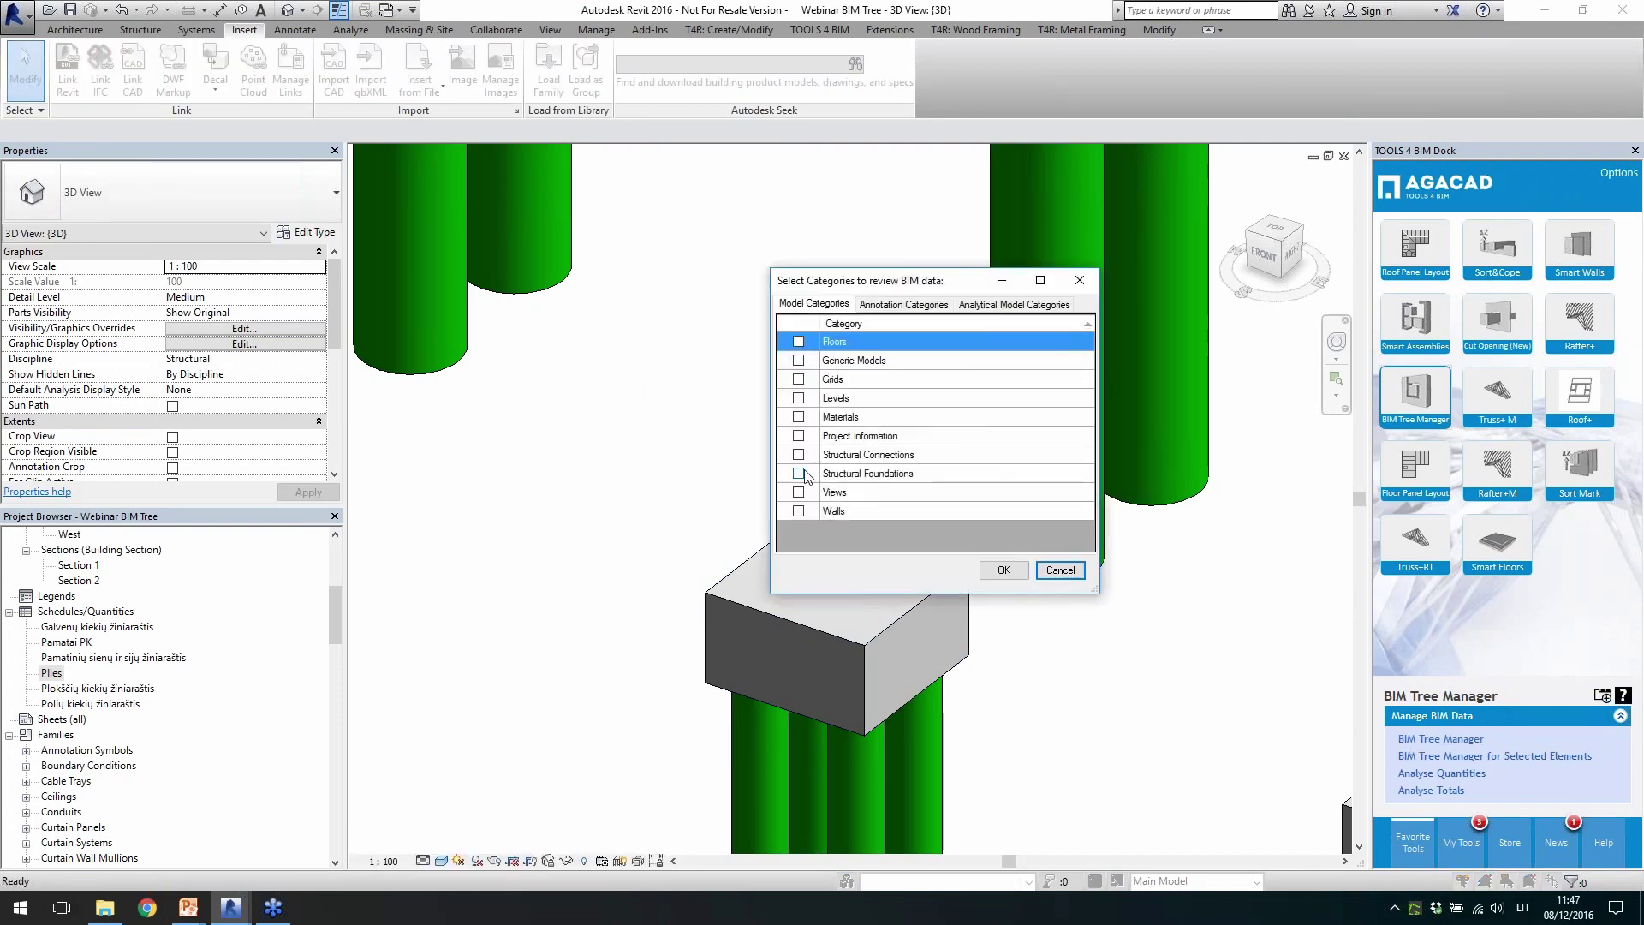
left_click(798, 455)
left_click(1004, 569)
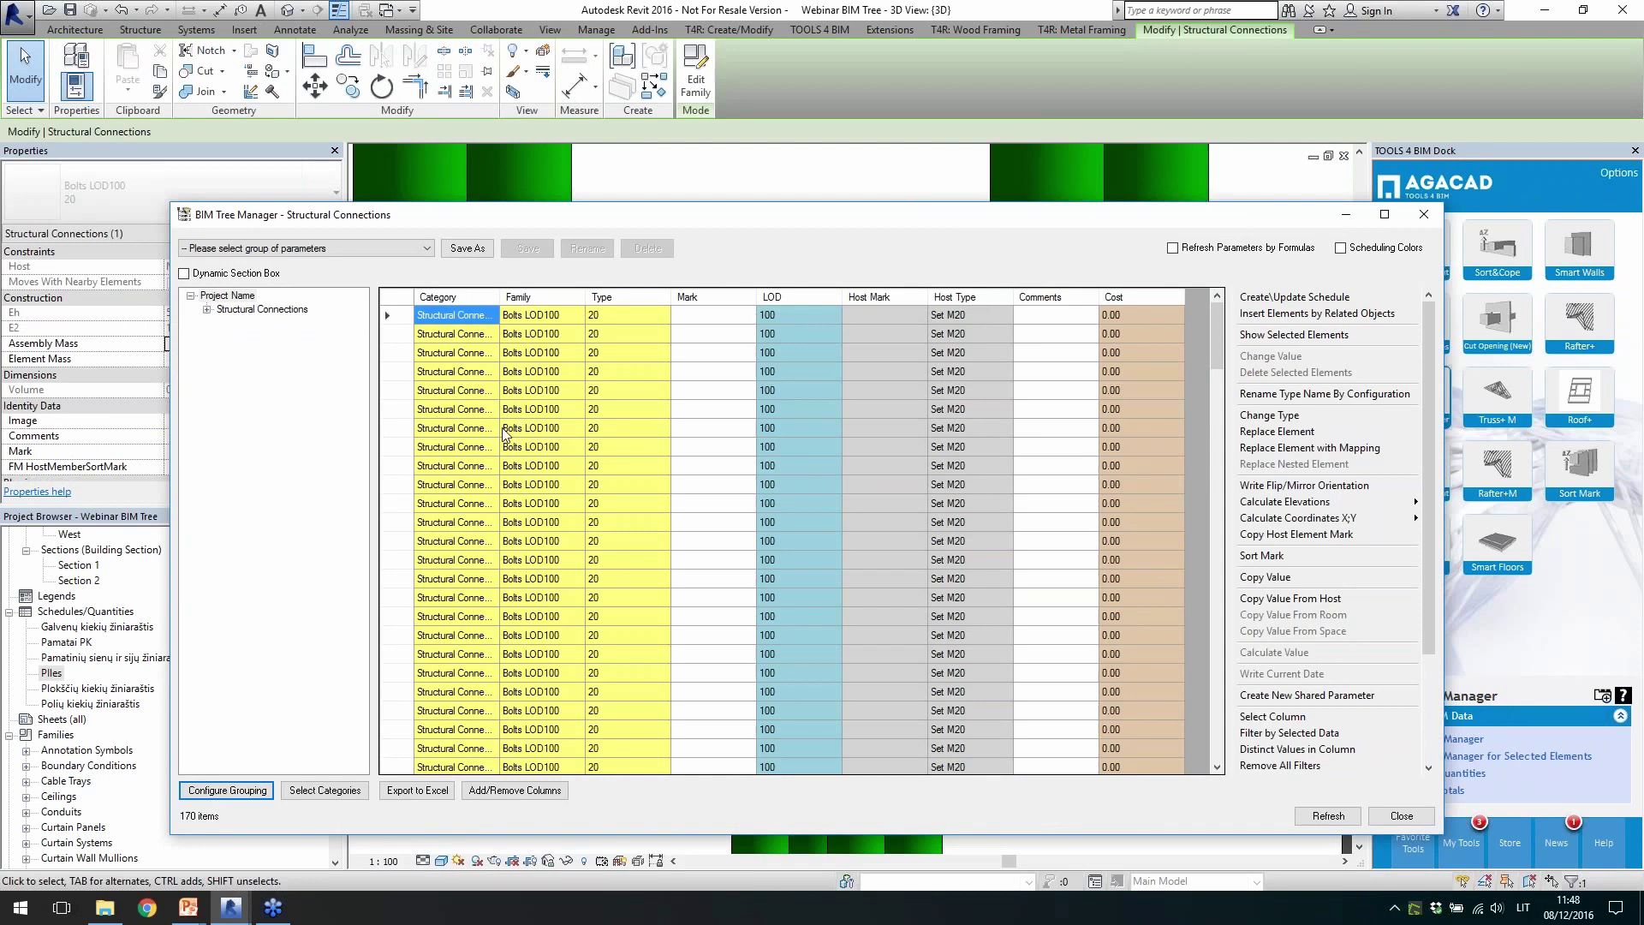
double_click(254, 312)
left_click(250, 337)
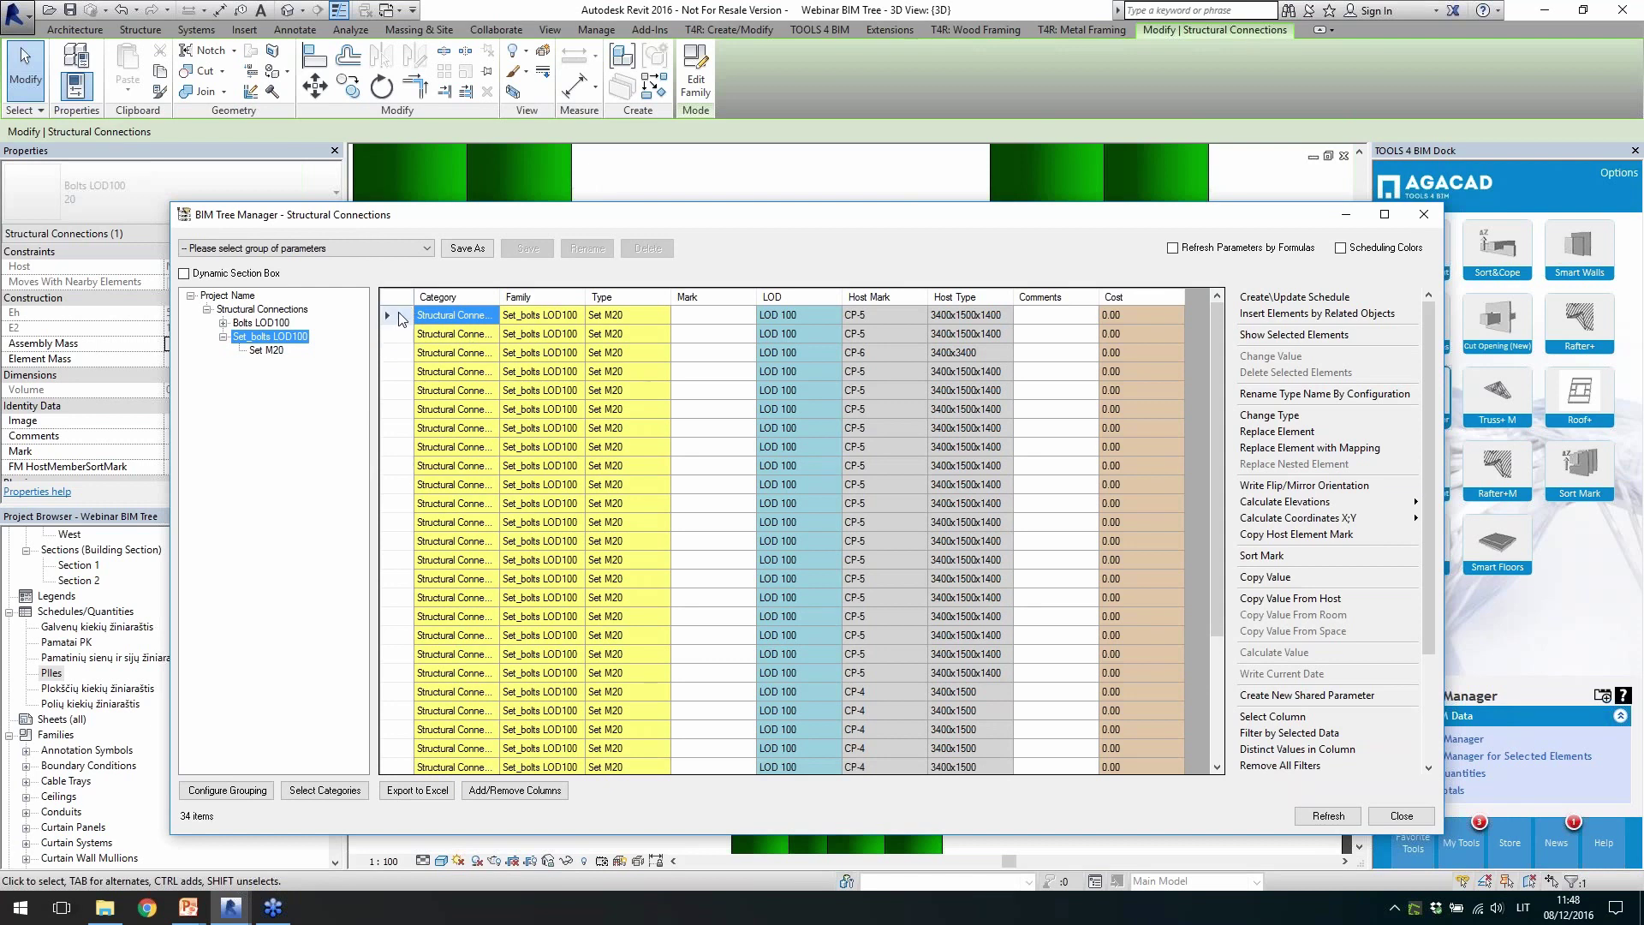
Replace all listed Set_bolts LOD100 elements with the Set HPM20/P type of the Peikko HPM-Set family
left_click(403, 299)
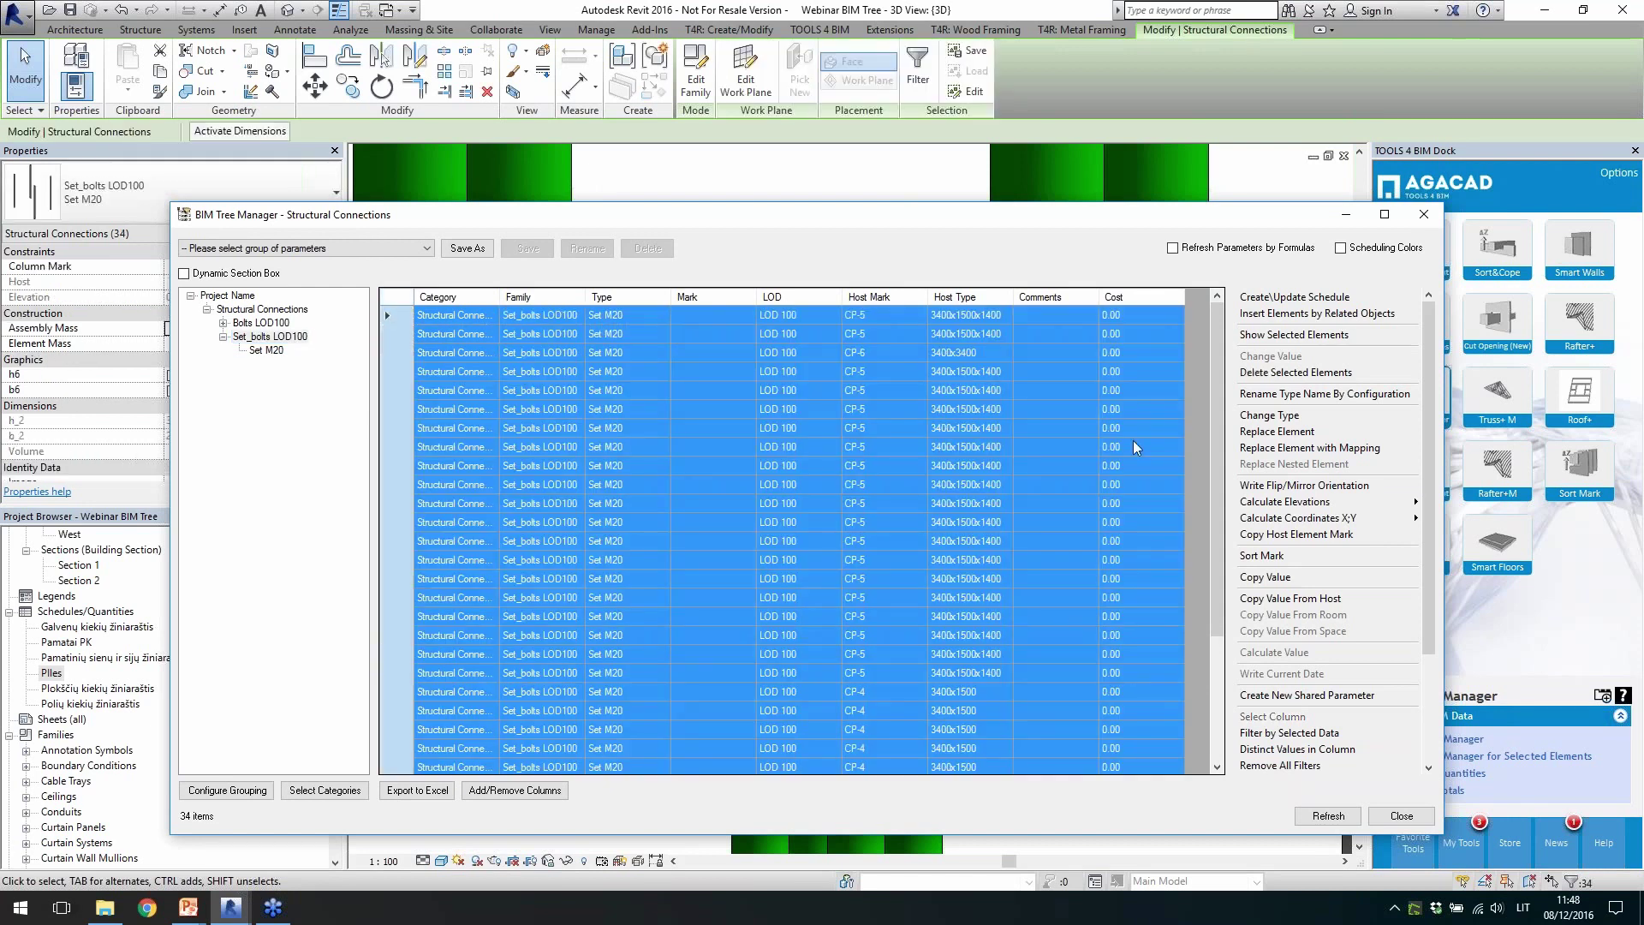
left_click(1298, 433)
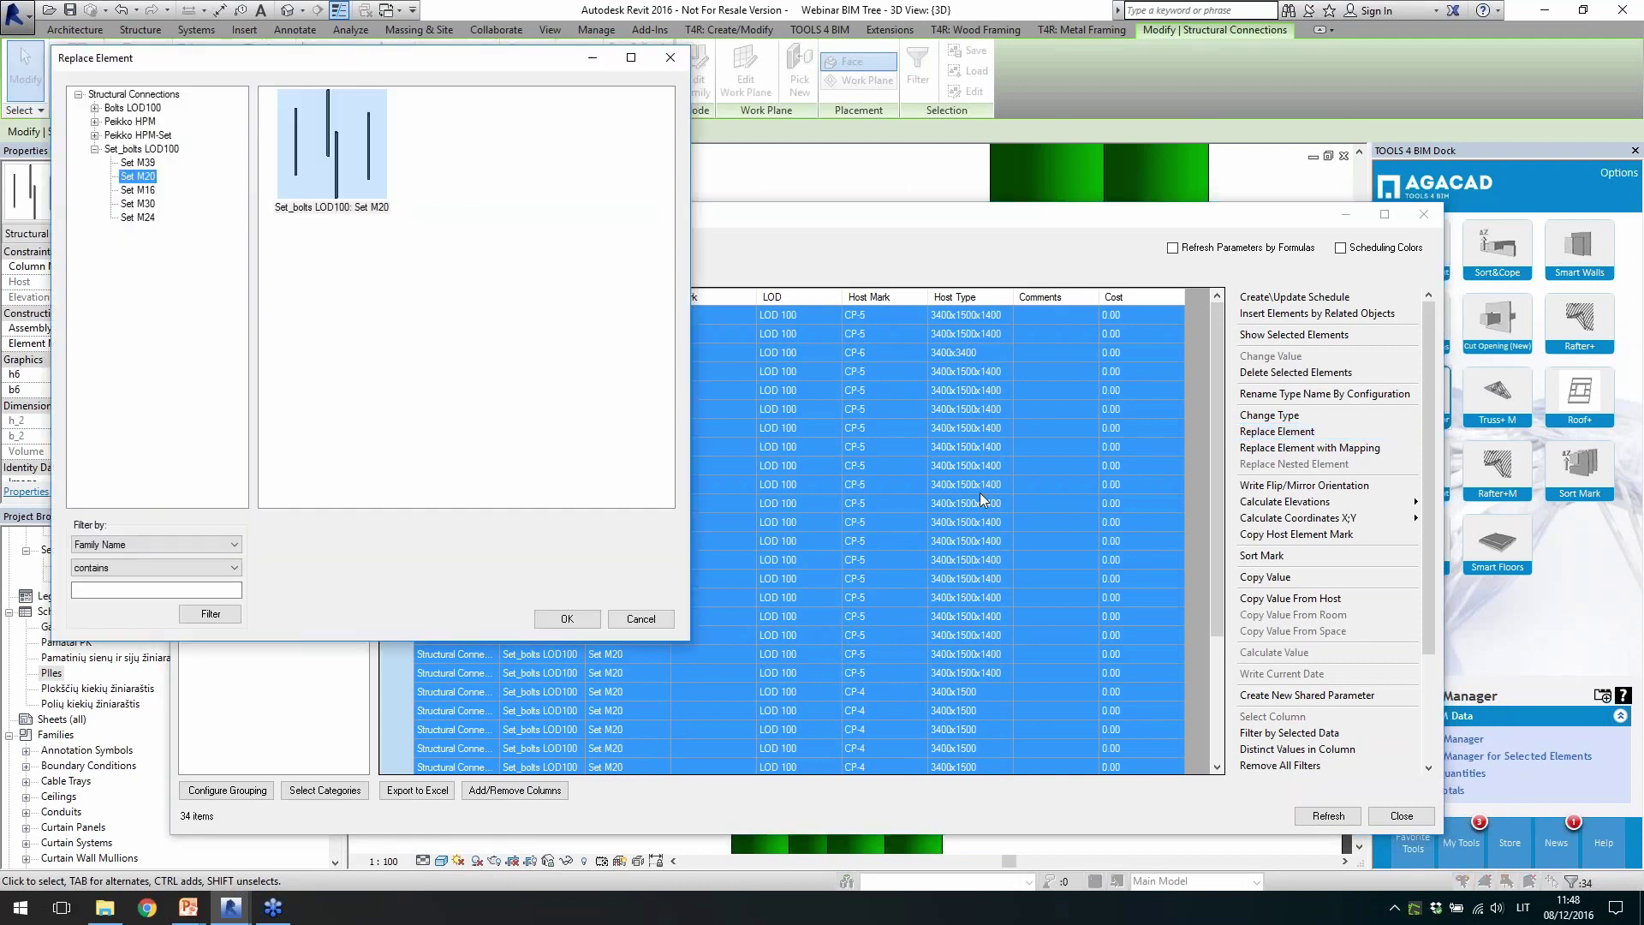
double_click(161, 135)
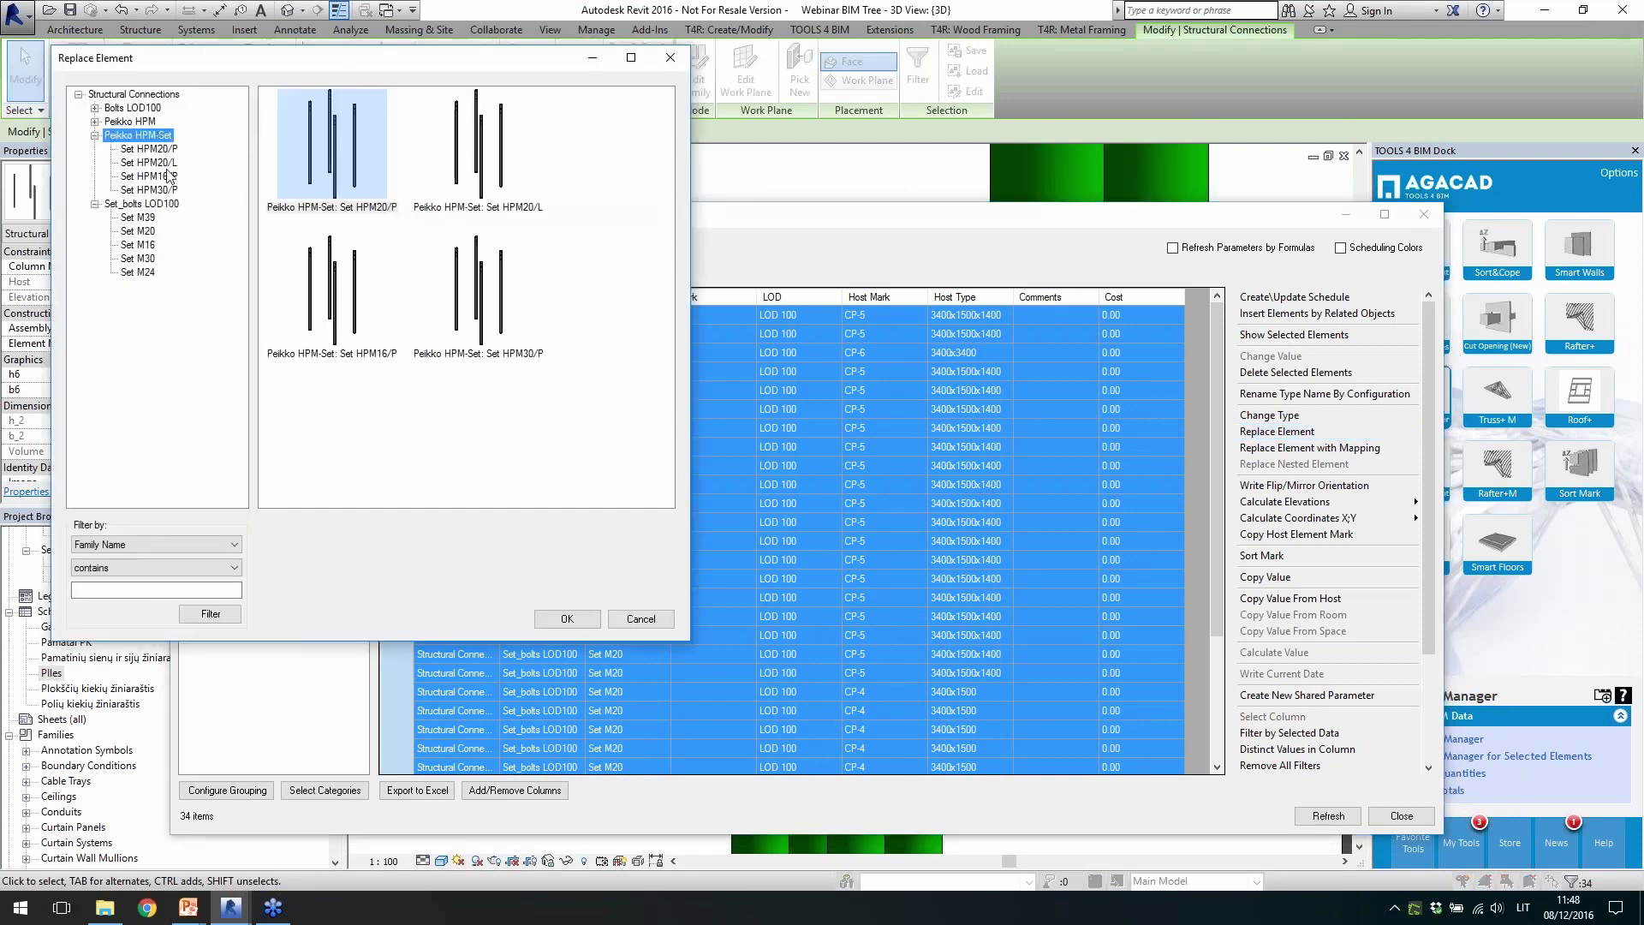
left_click(163, 149)
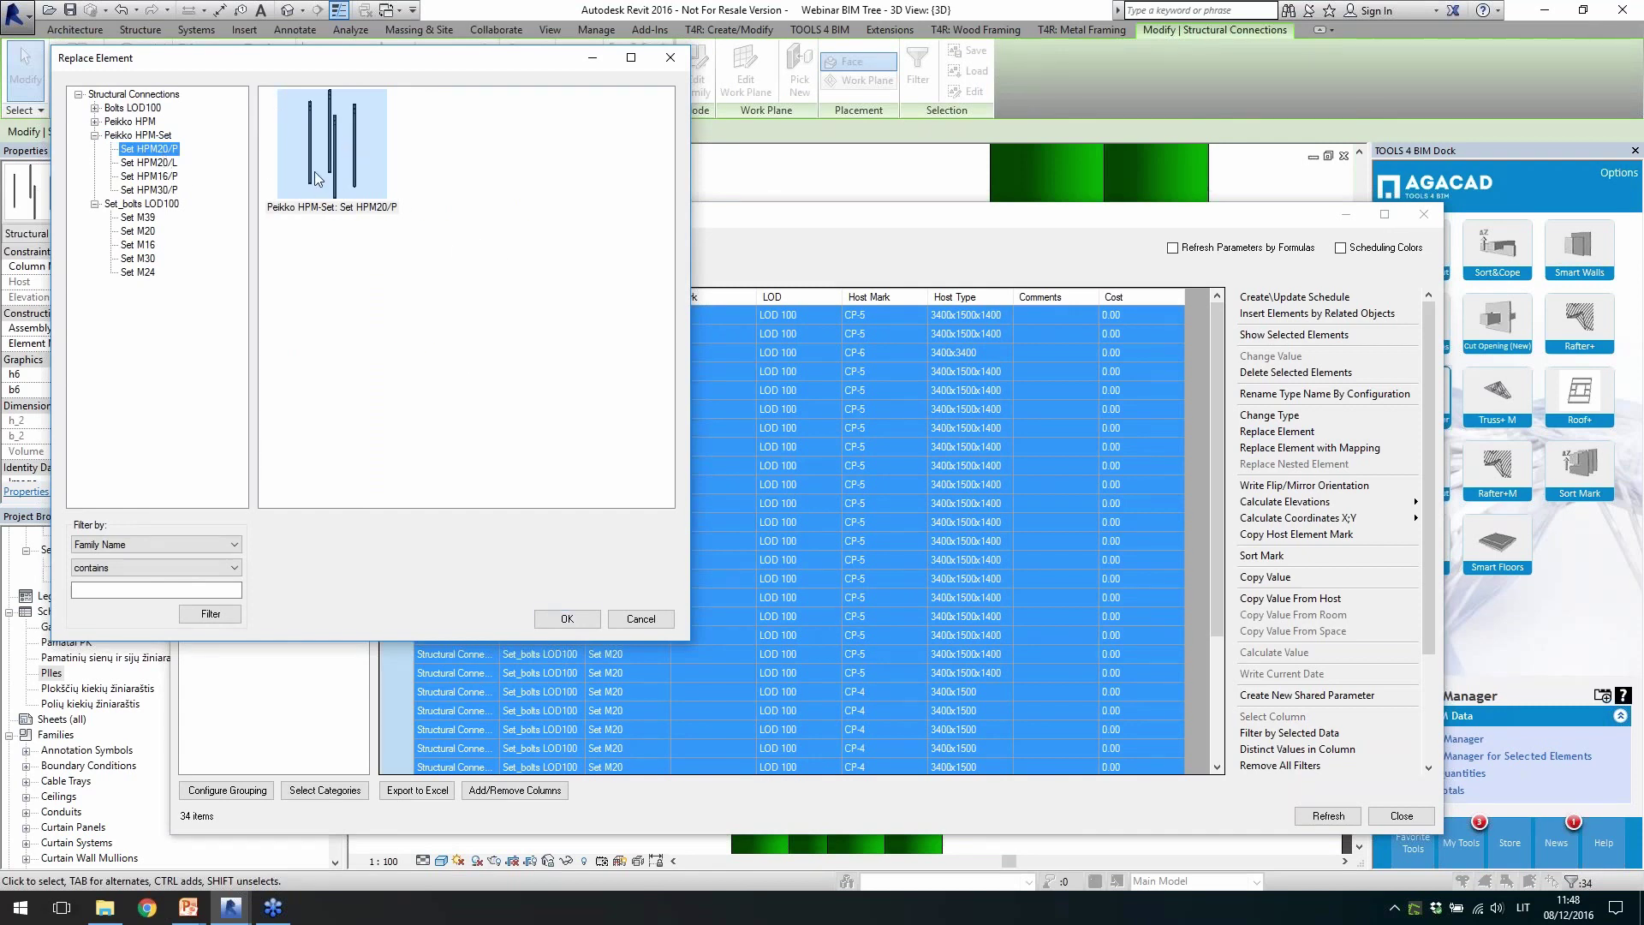
left_click(557, 622)
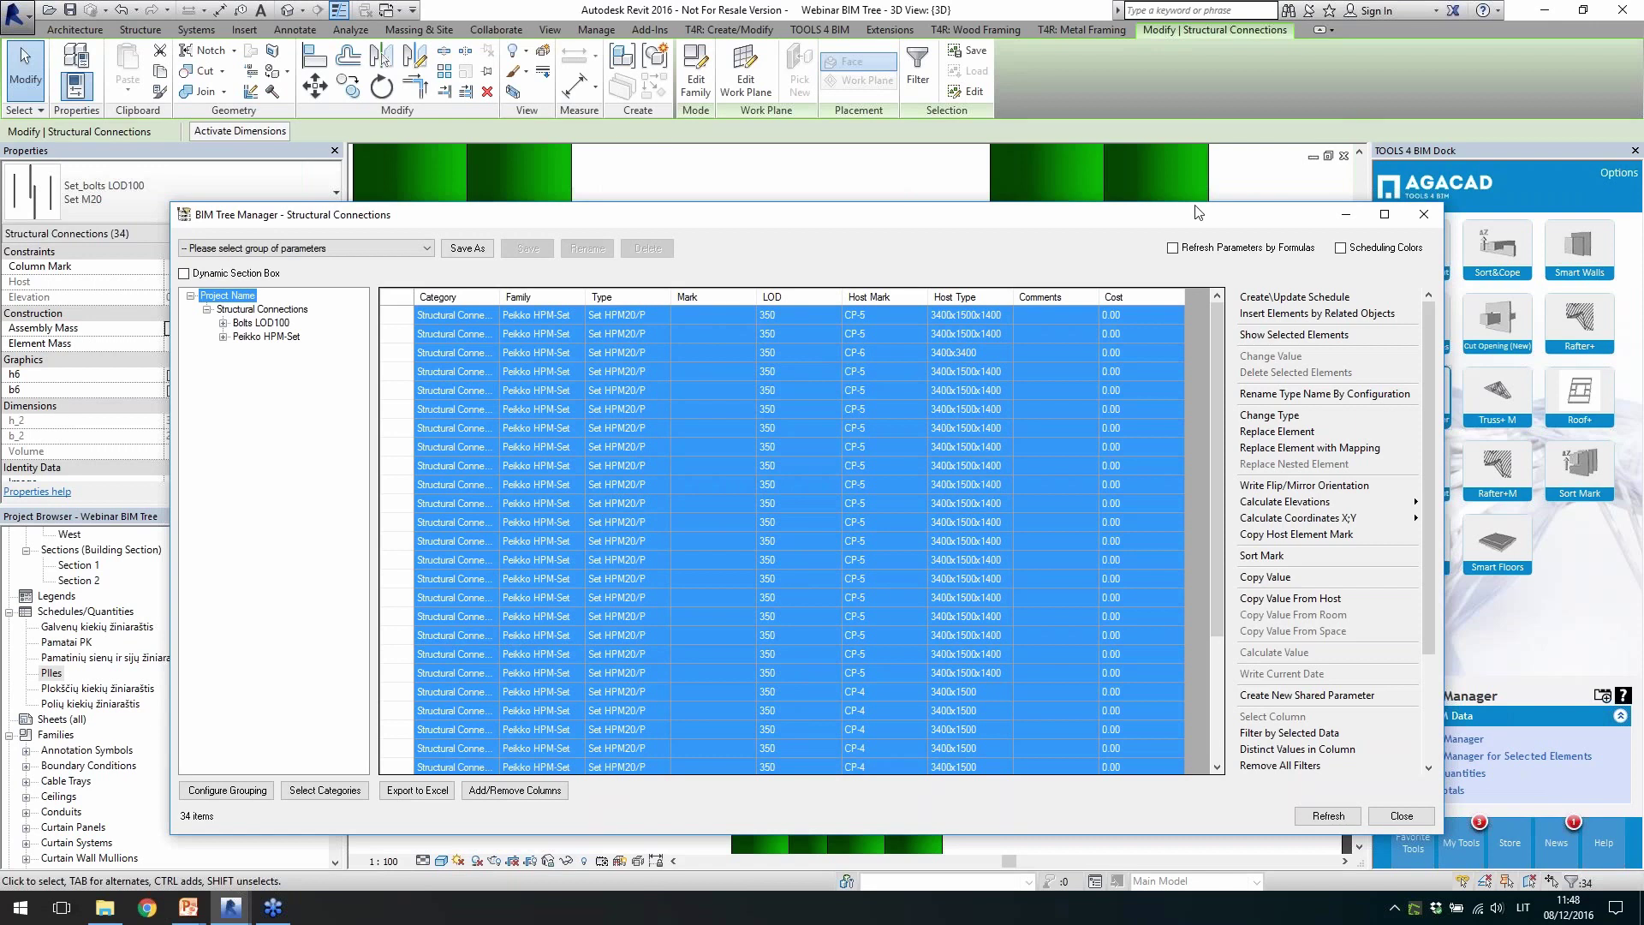
Return to the 3D view, select the replaced bolt set on the pile cap, and examine its type properties, including the LOD parameter
left_click(1424, 214)
left_click(756, 528)
scroll(796, 540, "up", 5)
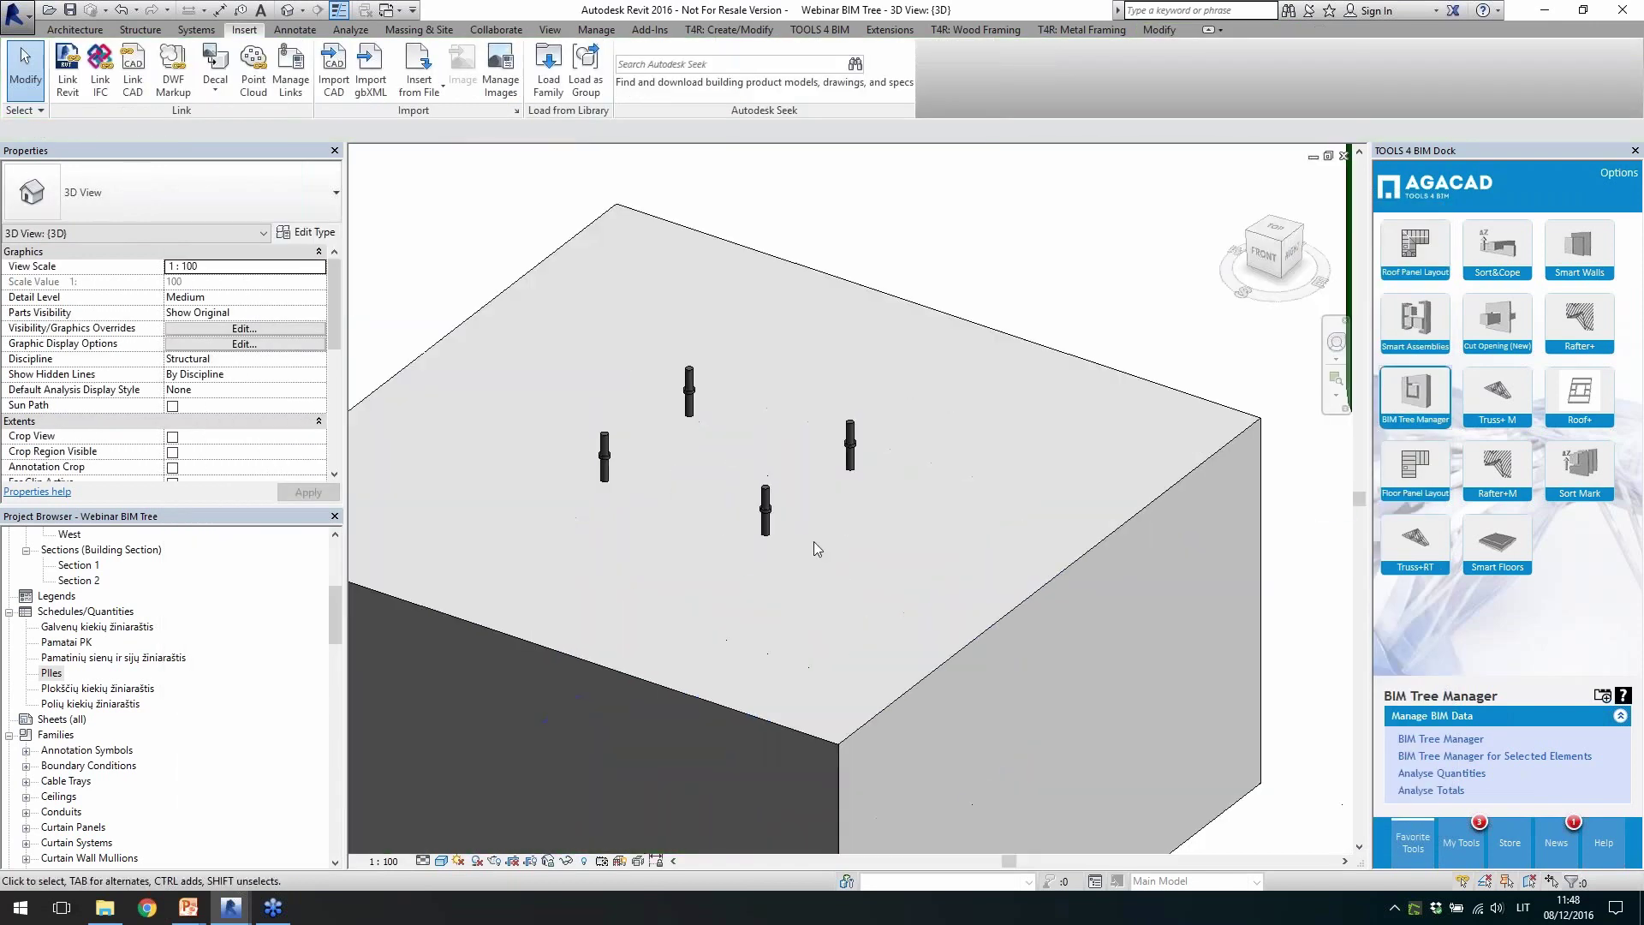
left_click(752, 501)
scroll(804, 511, "down", 2)
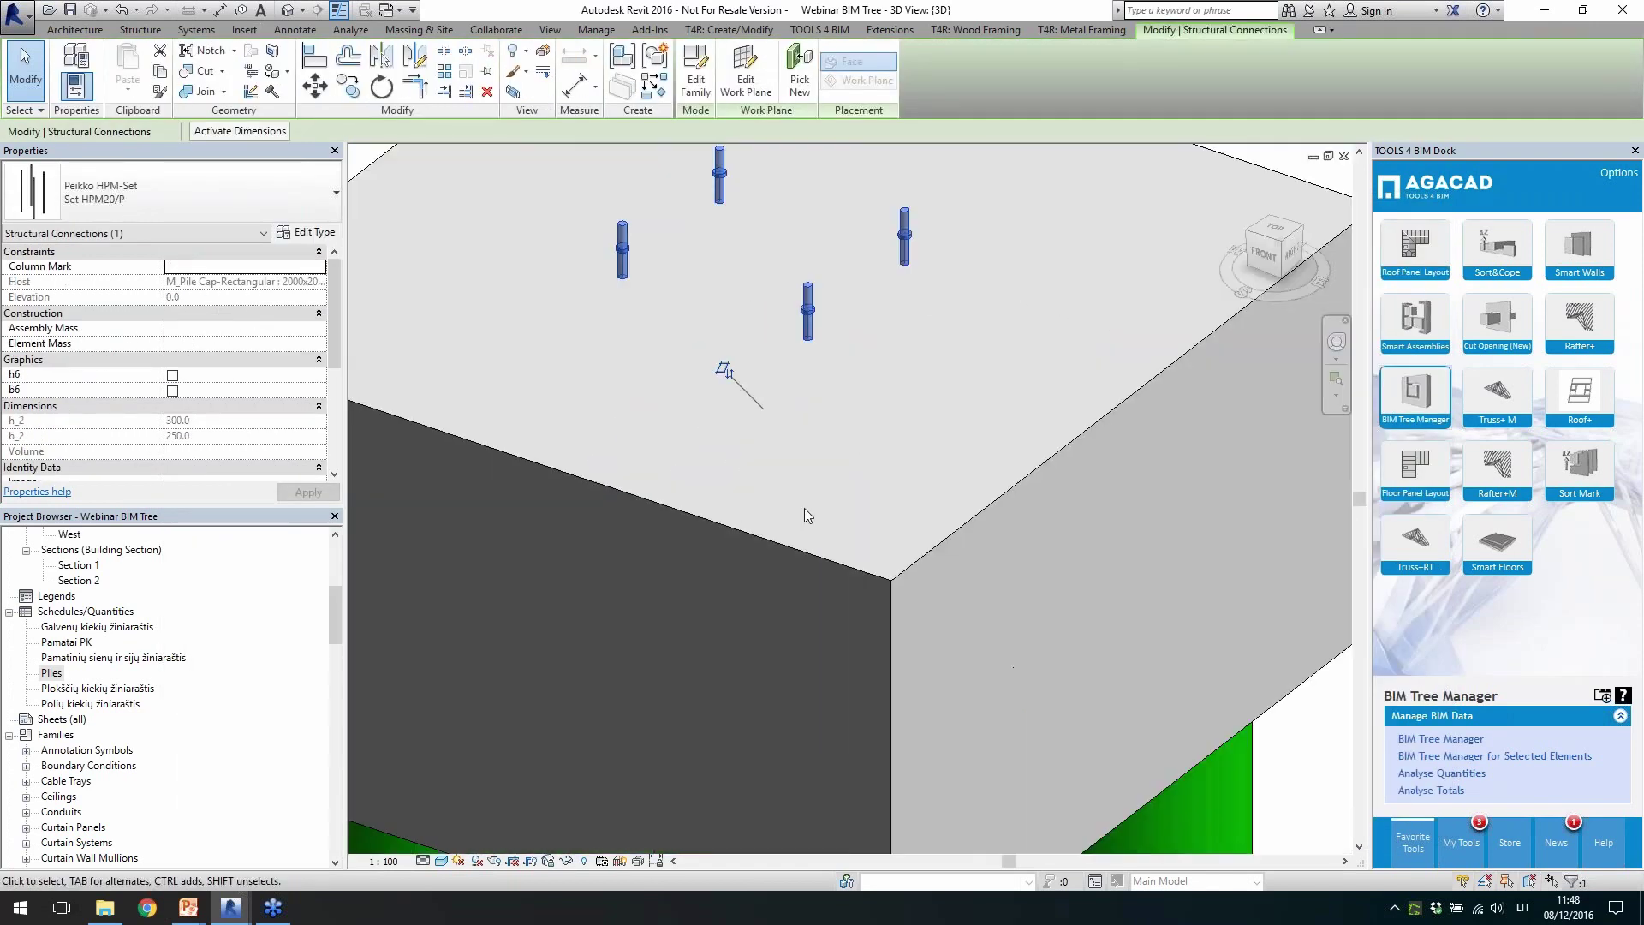
scroll(804, 505, "down", 2)
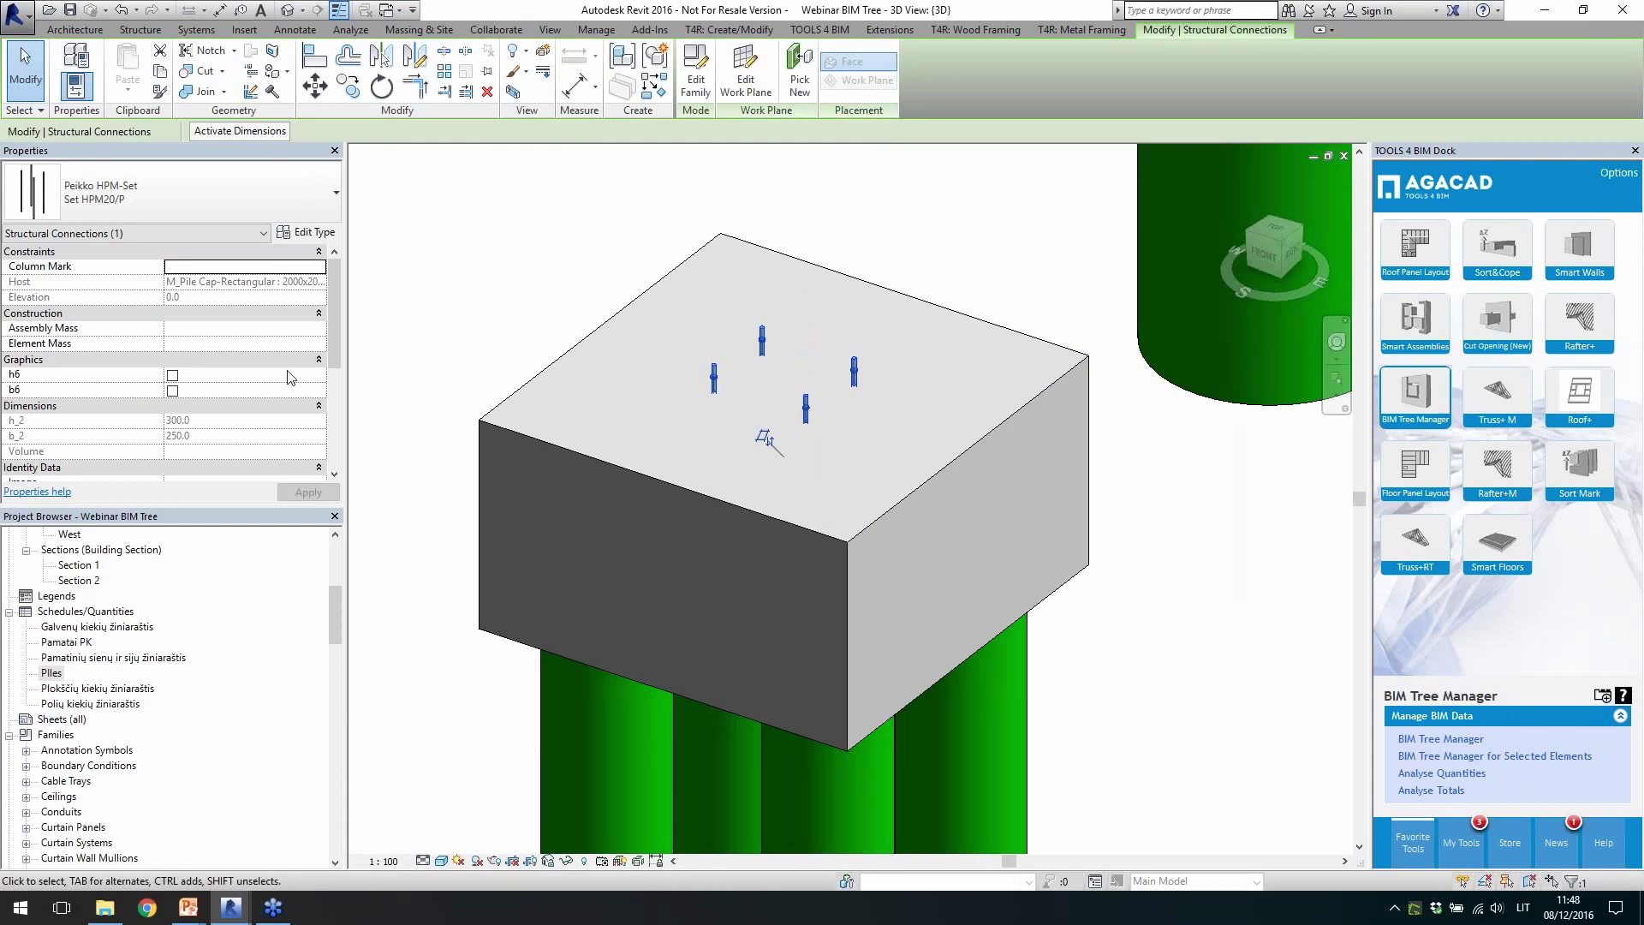
left_click(302, 232)
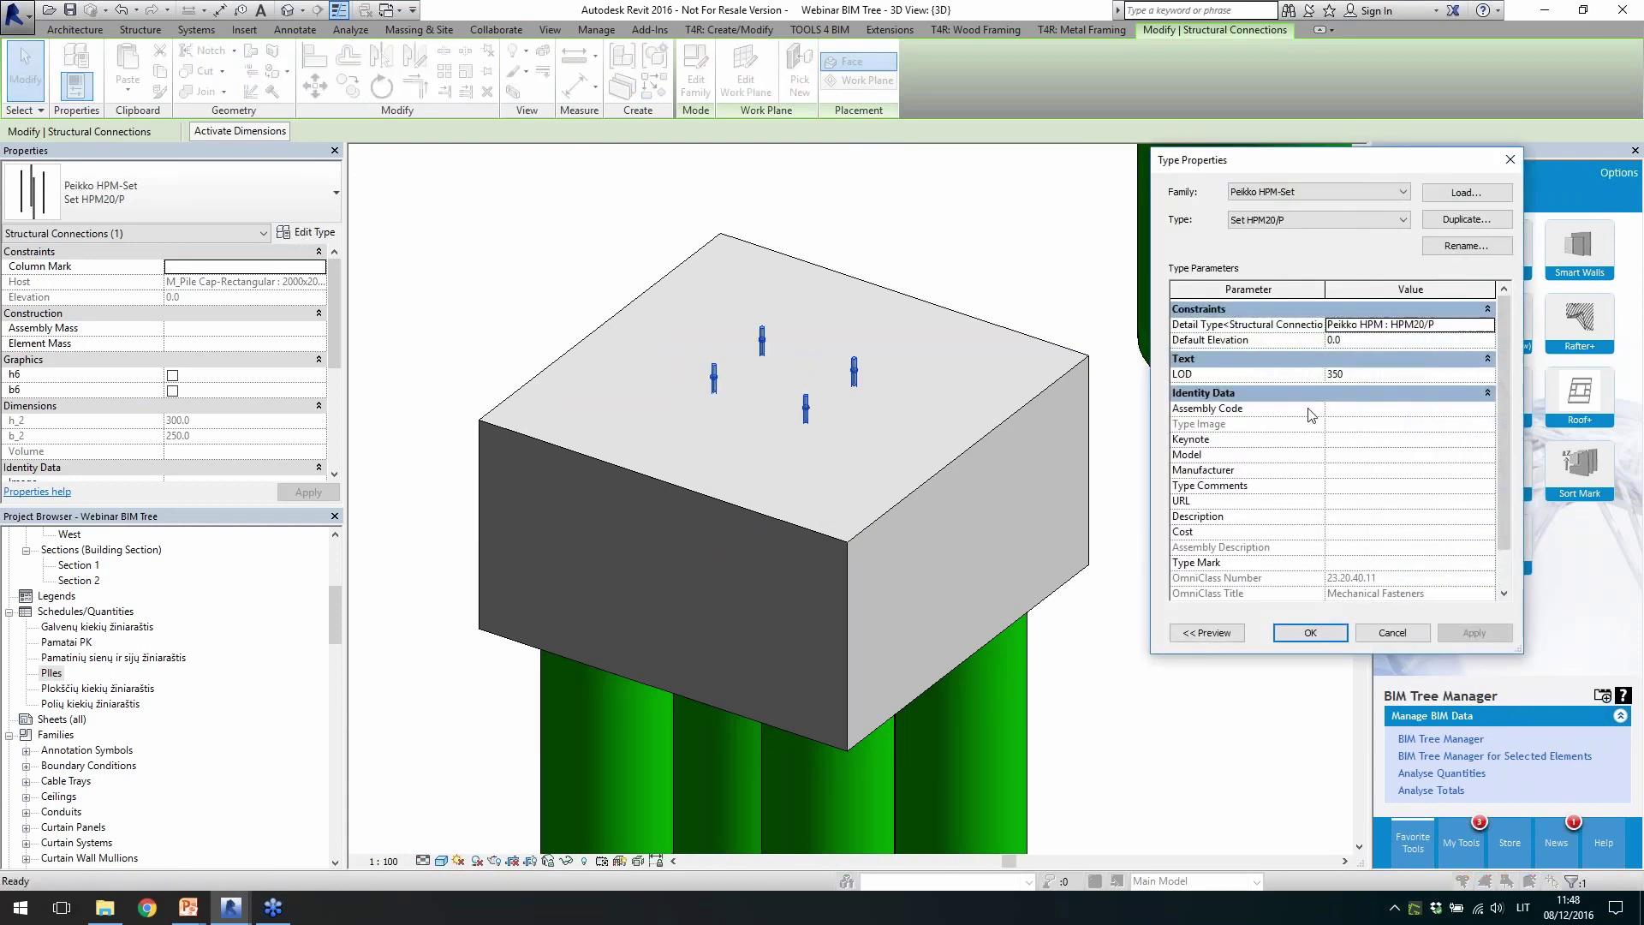
left_click(1310, 632)
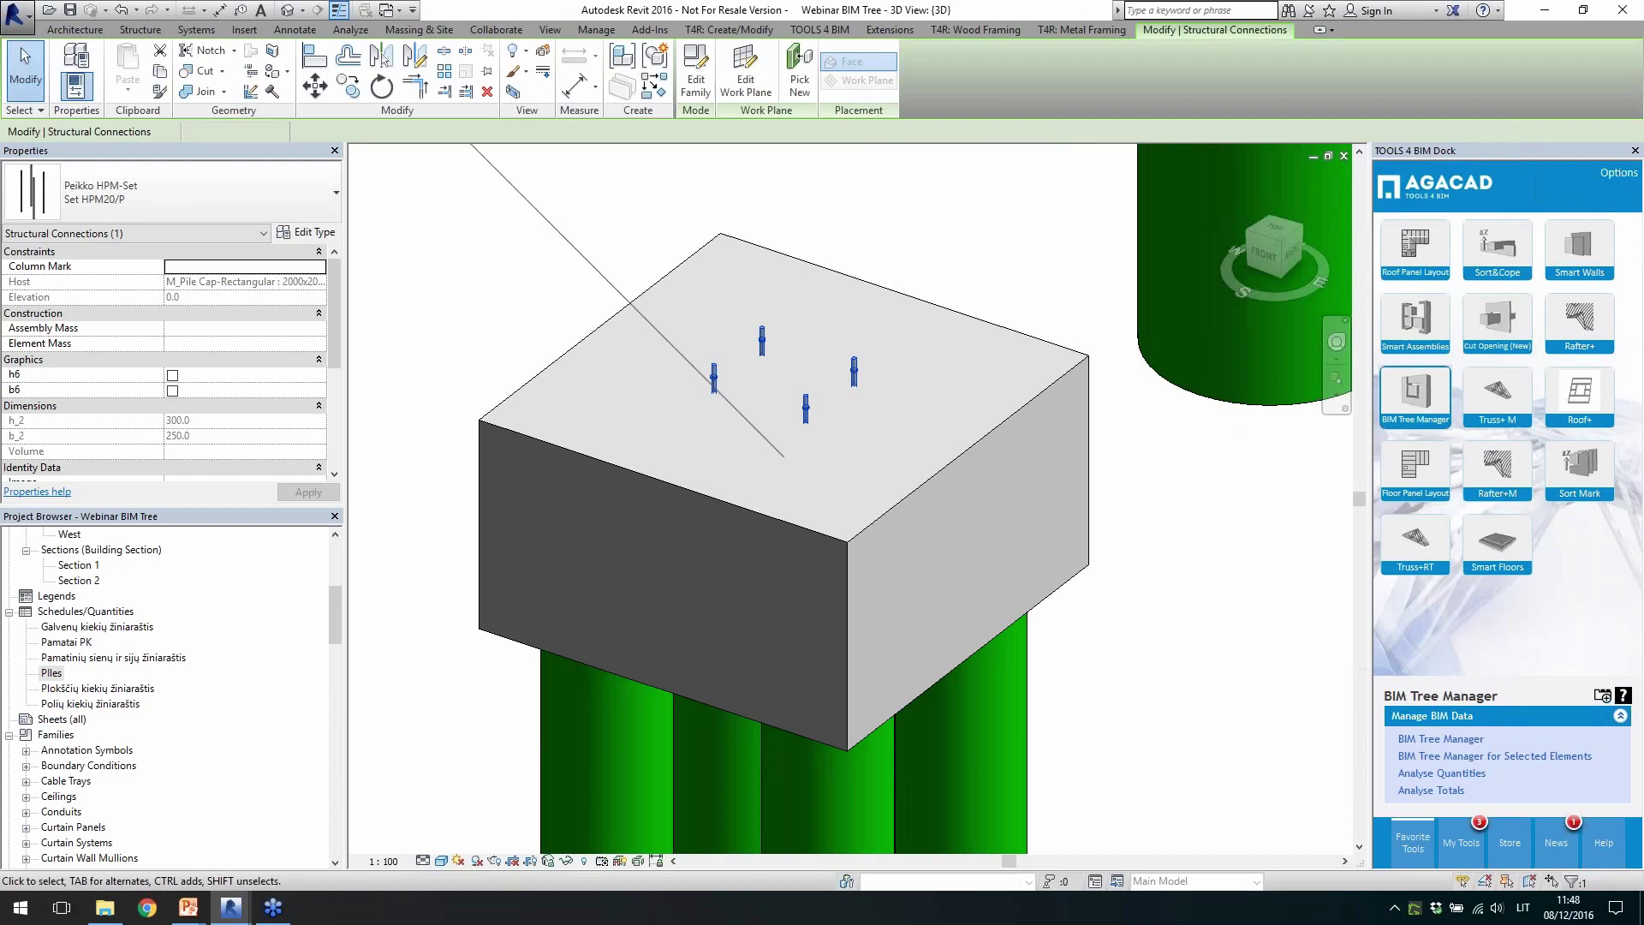
key("Escape")
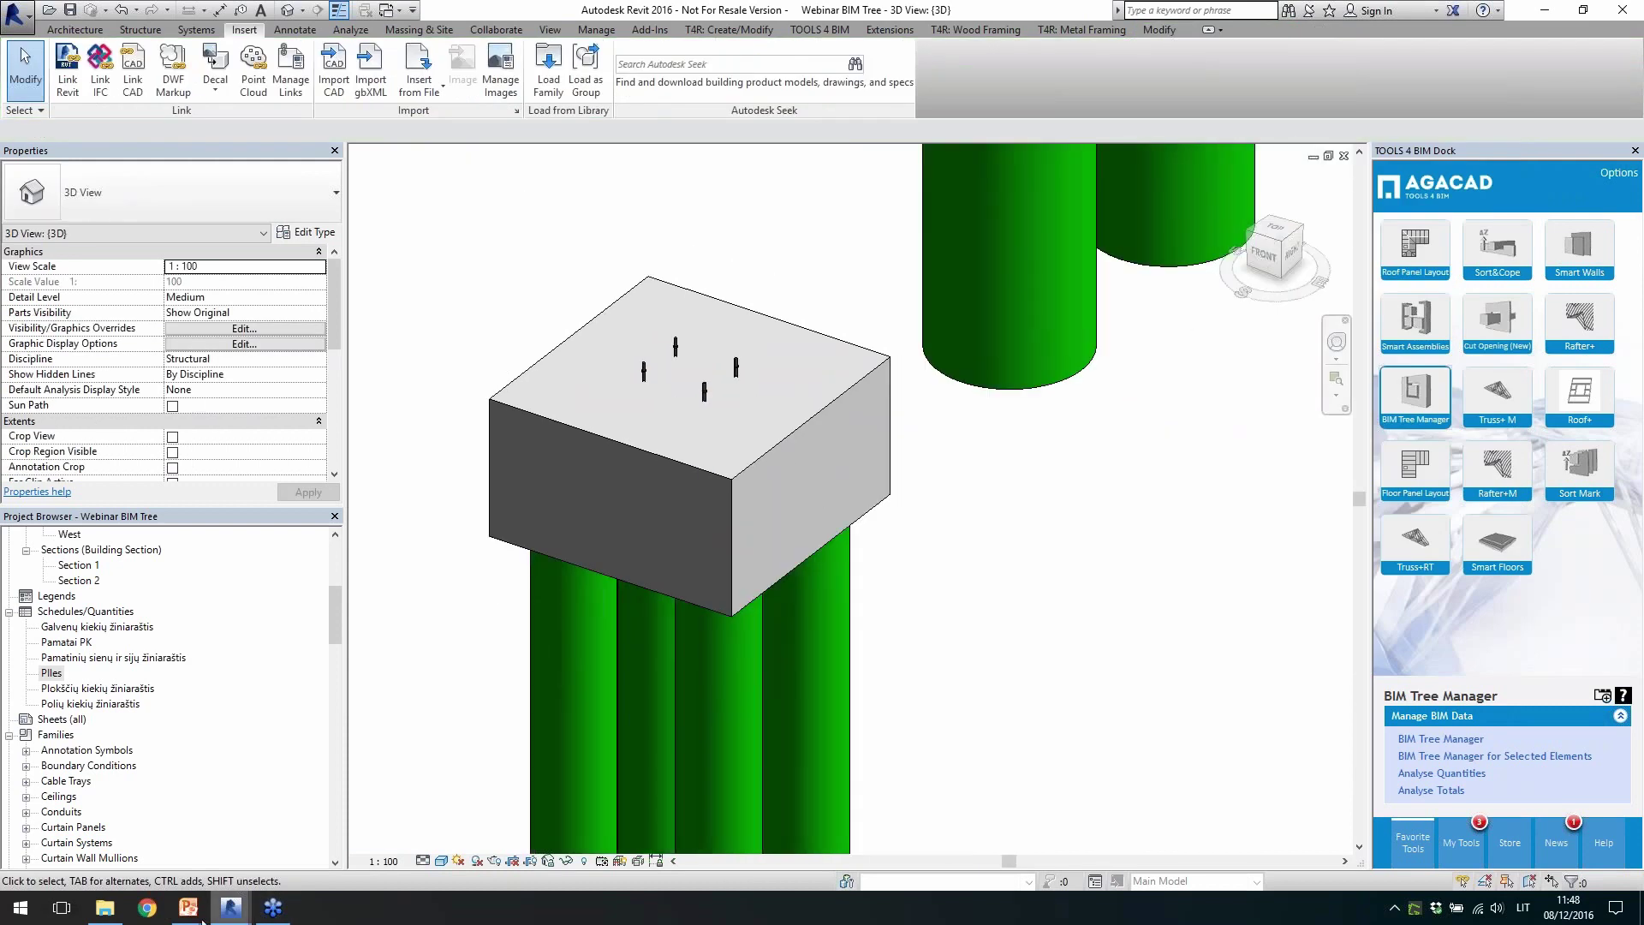
Return to BIM Tree Manager and change the first 20 Peikko HPM-Set elements, down to the last CP-5 row, to type Set HPM30/P
left_click(230, 907)
left_click(257, 852)
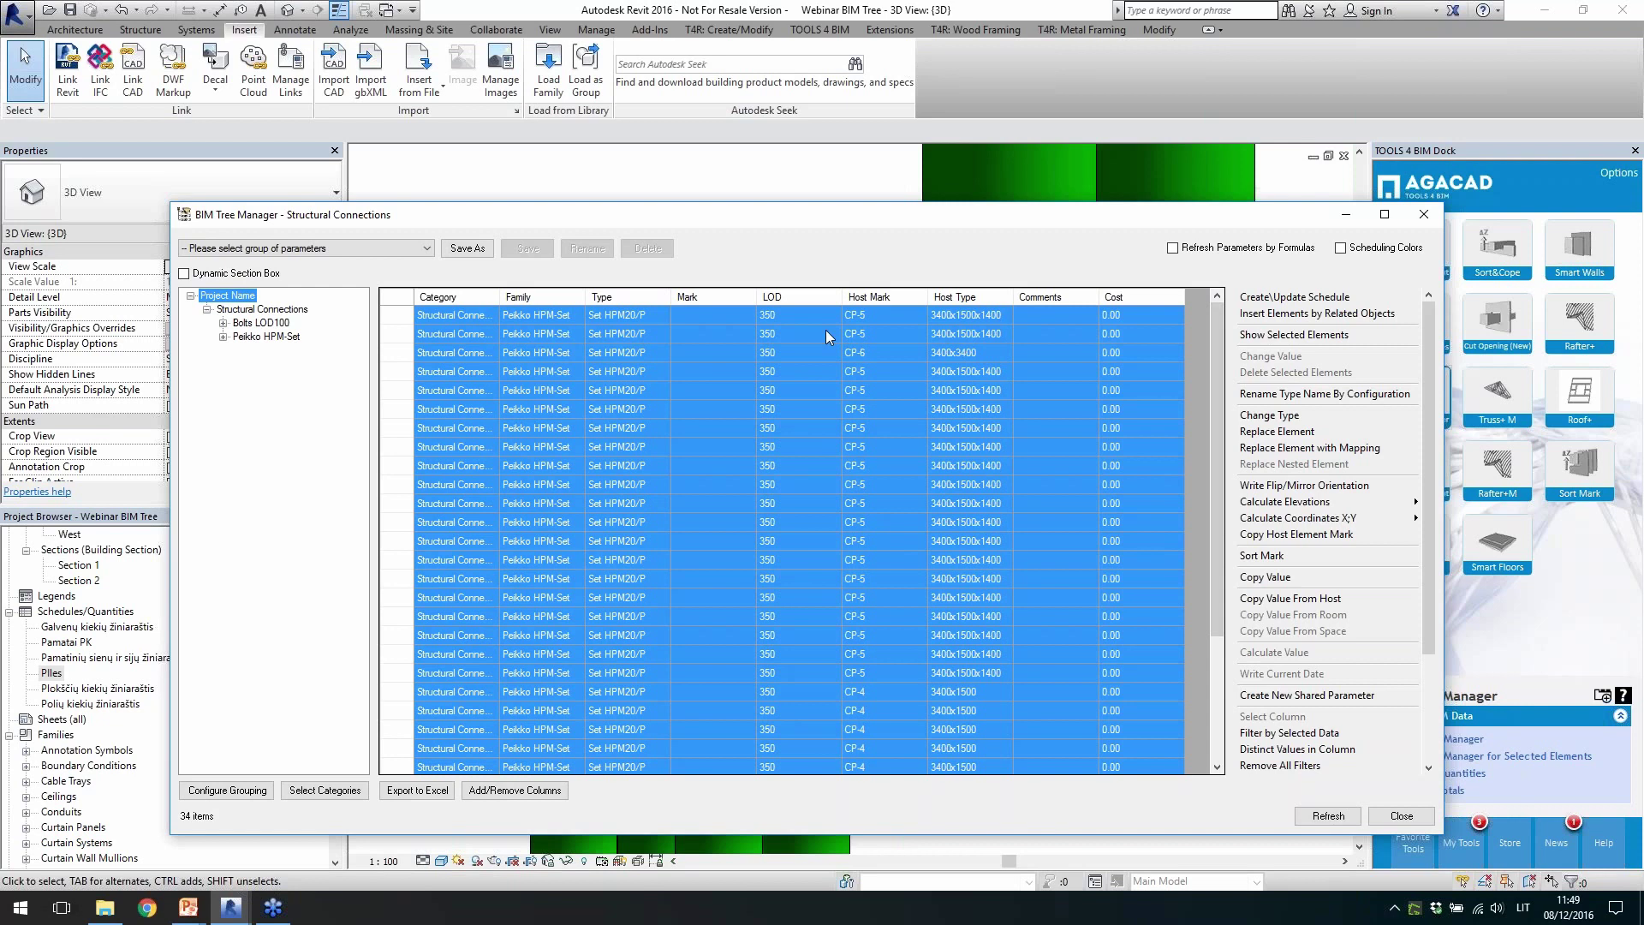
left_click(859, 316)
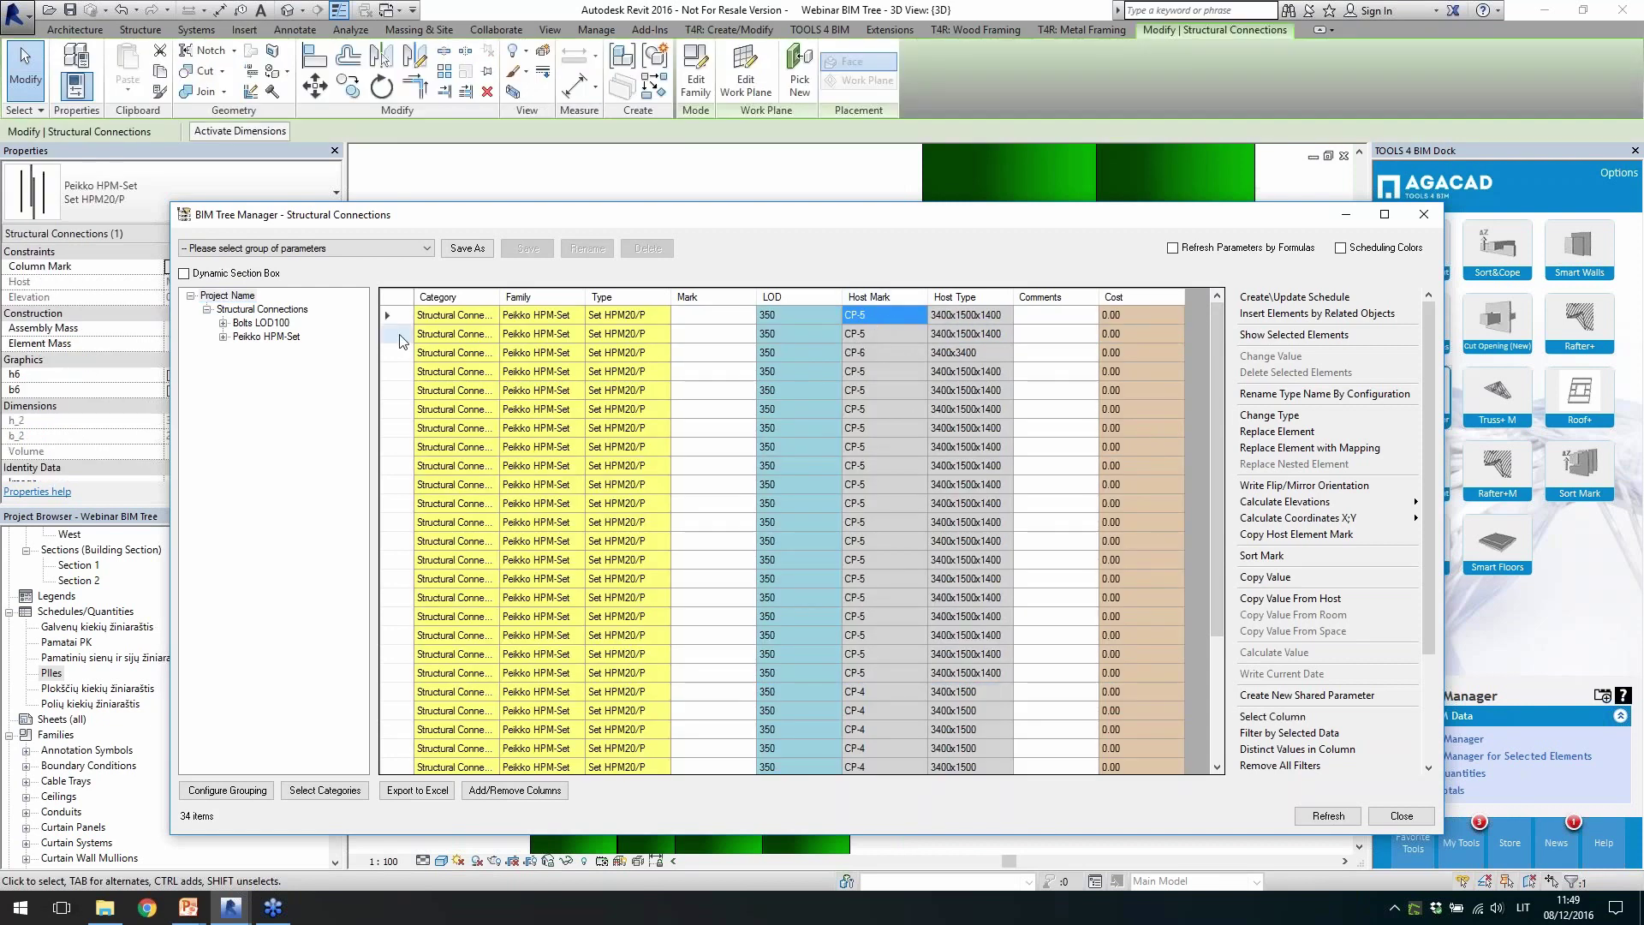
left_click_drag(384, 313, 367, 675)
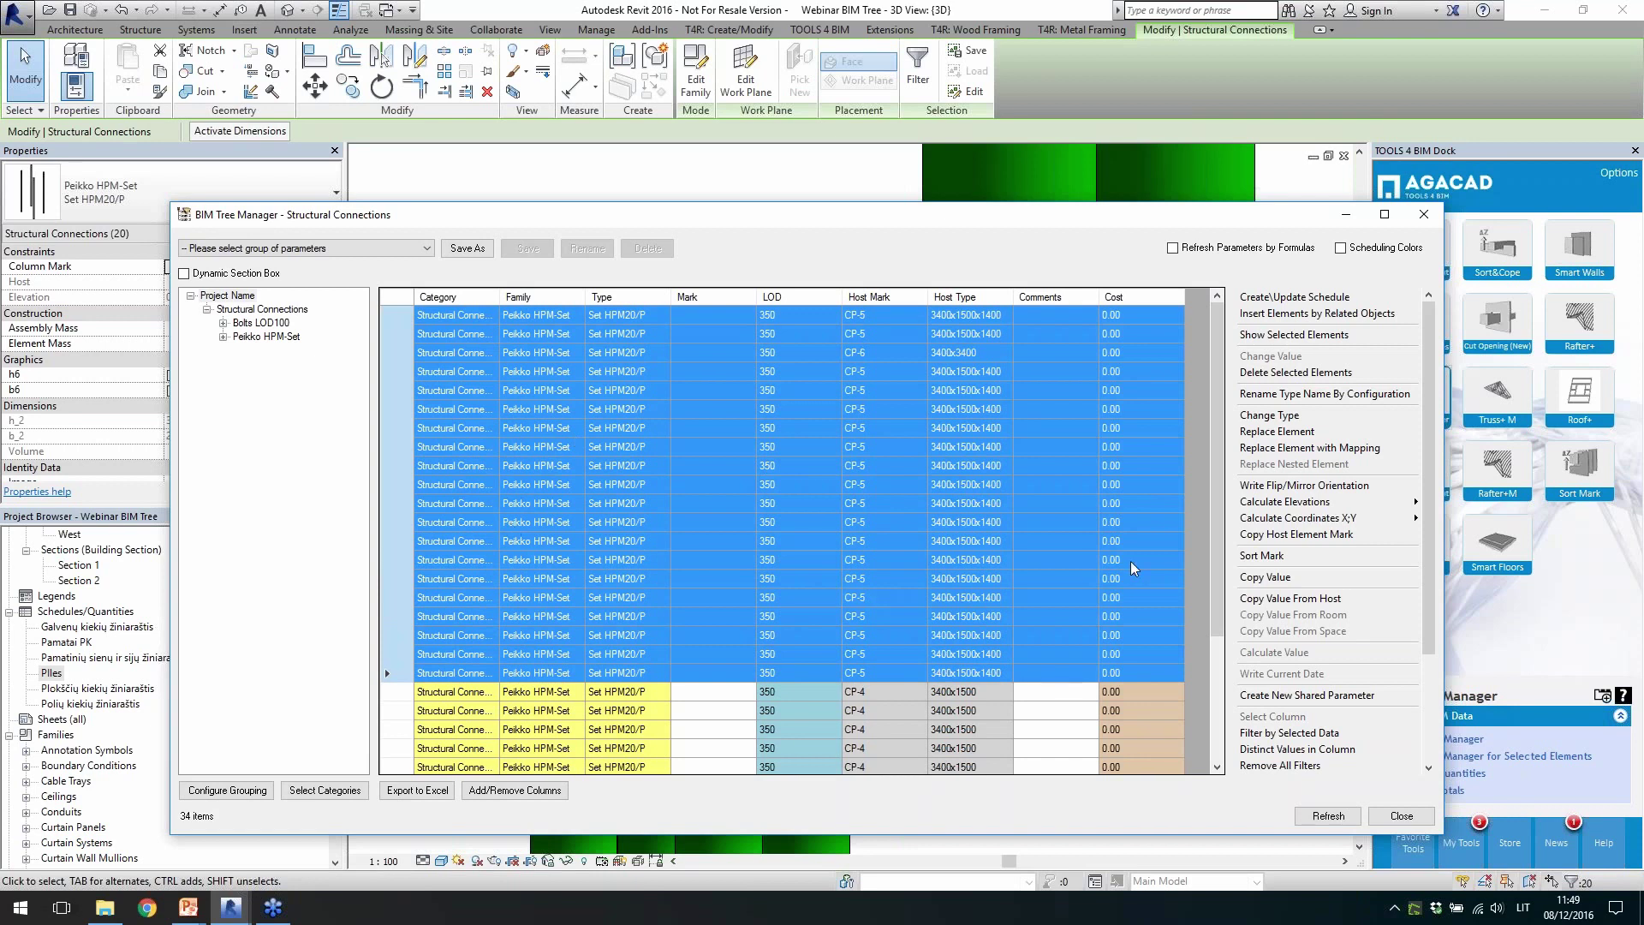
left_click(1271, 418)
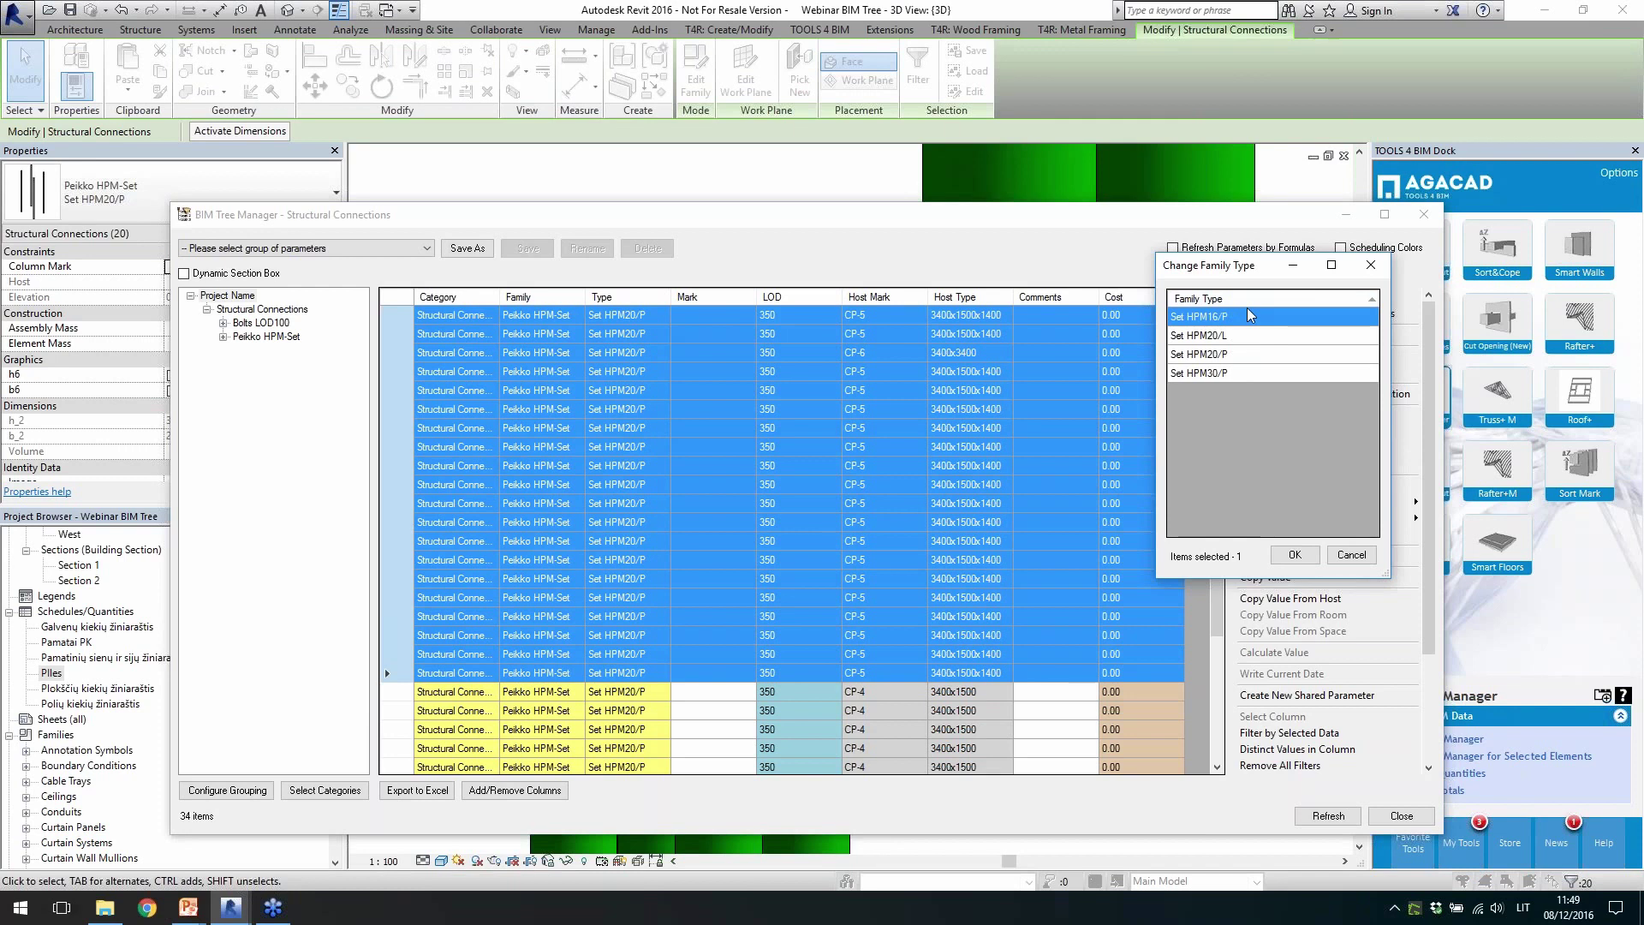
left_click(1276, 374)
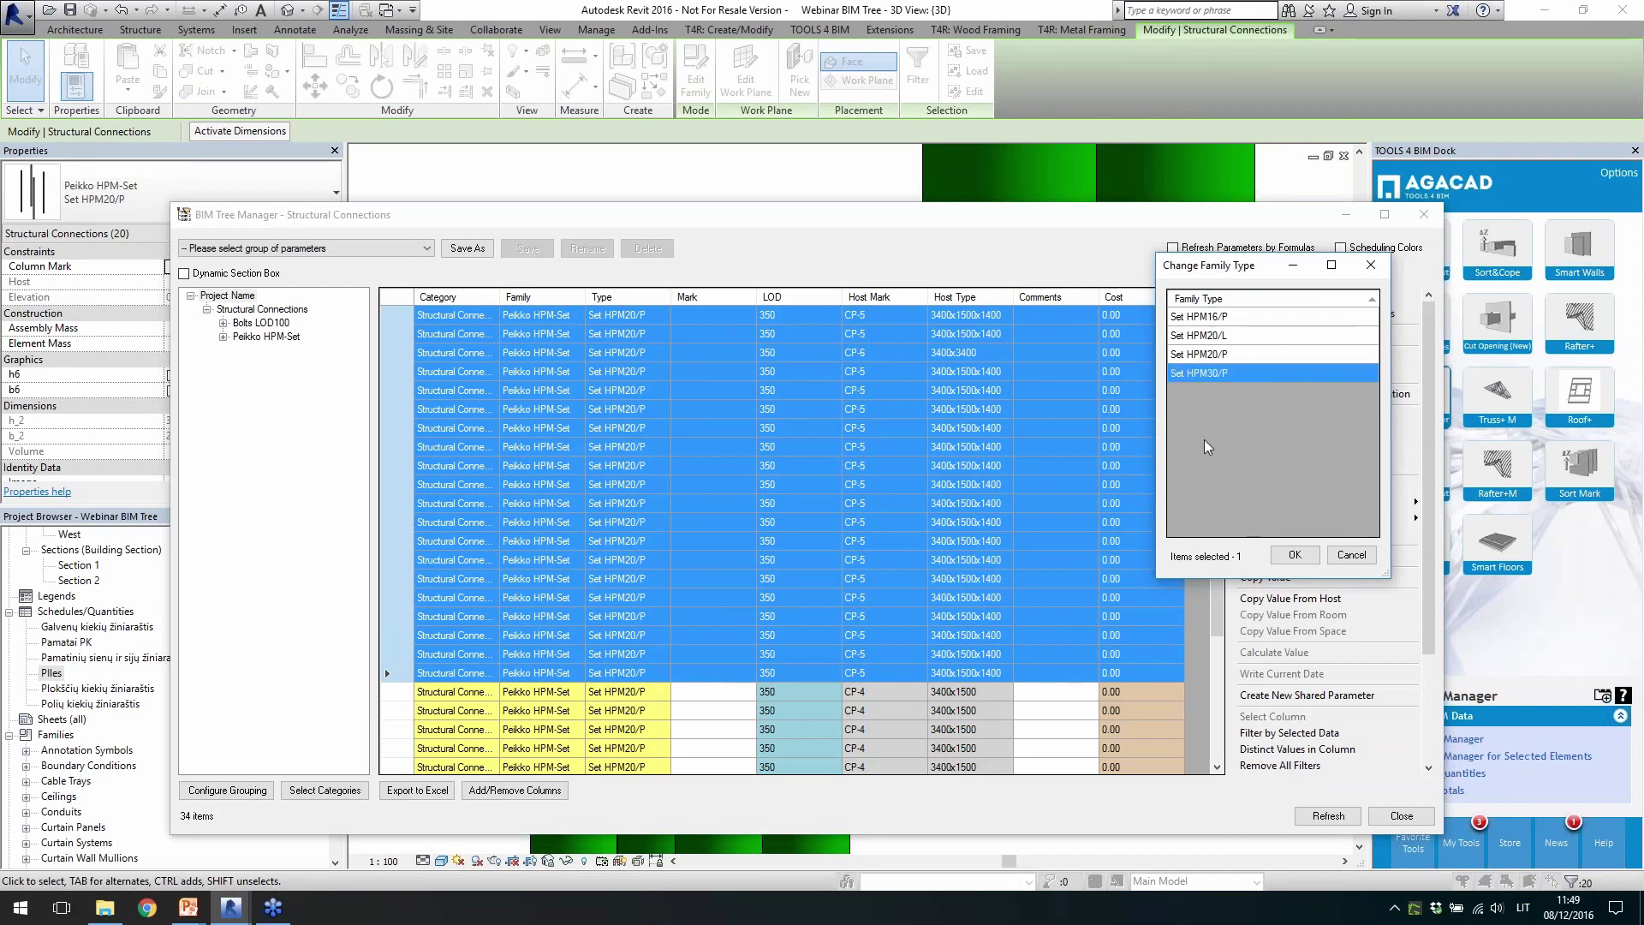
left_click(1295, 556)
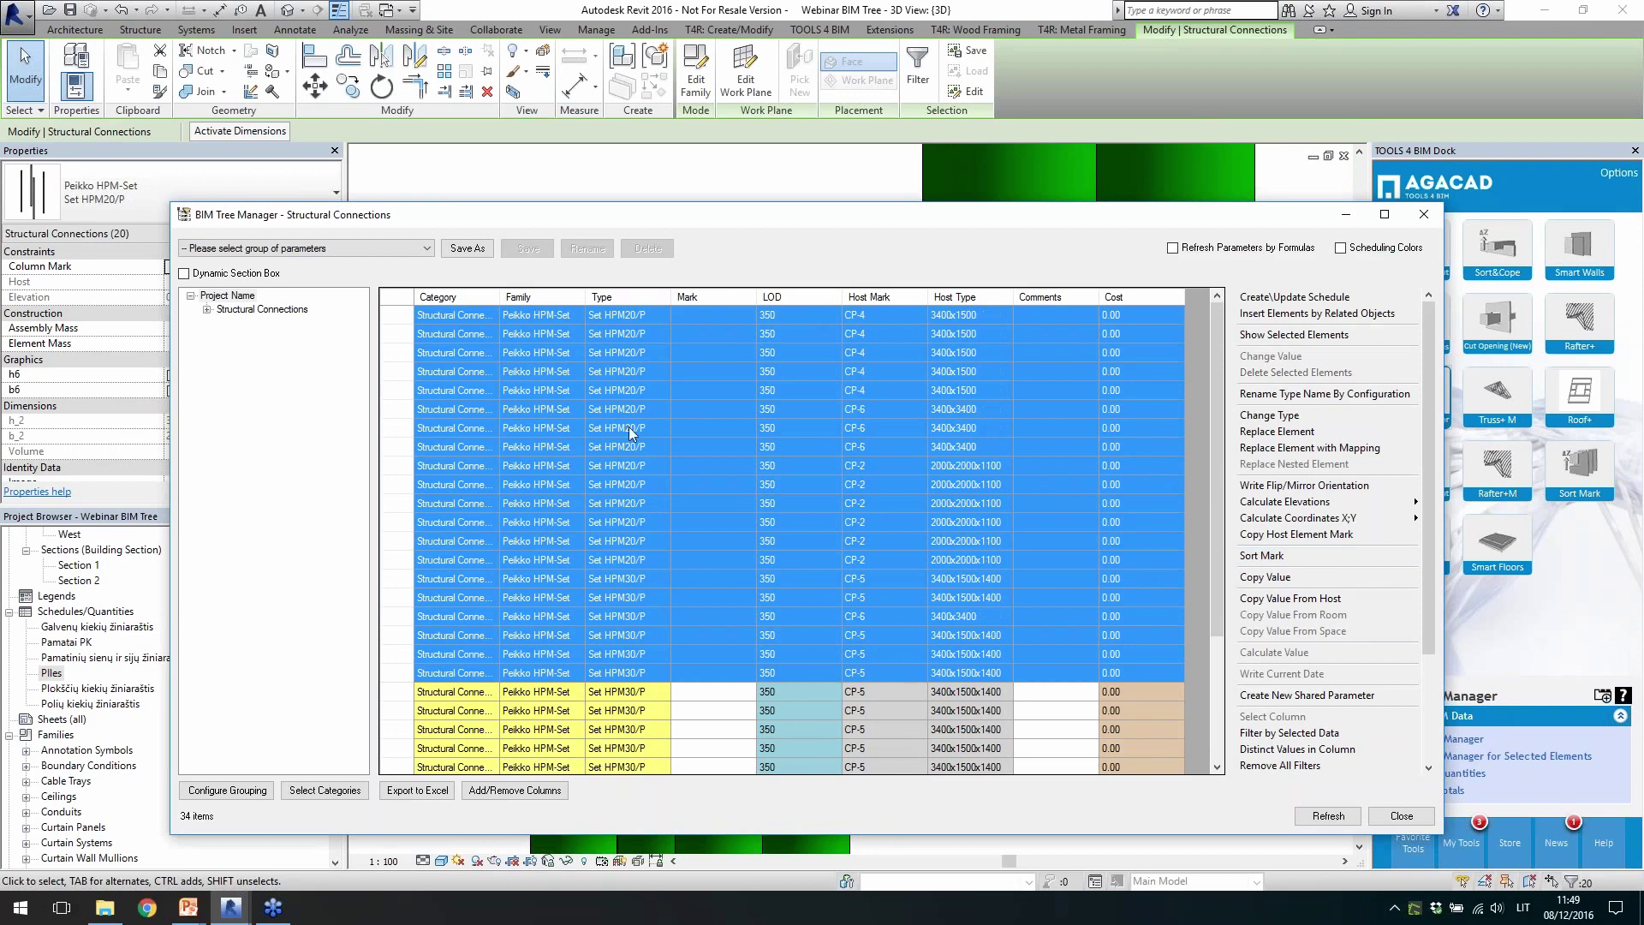
Expand Structural Connections and the Peikko HPM-Set family in the project tree and list only the Set HPM30/P elements
left_click_drag(1221, 497, 1221, 672)
double_click(262, 310)
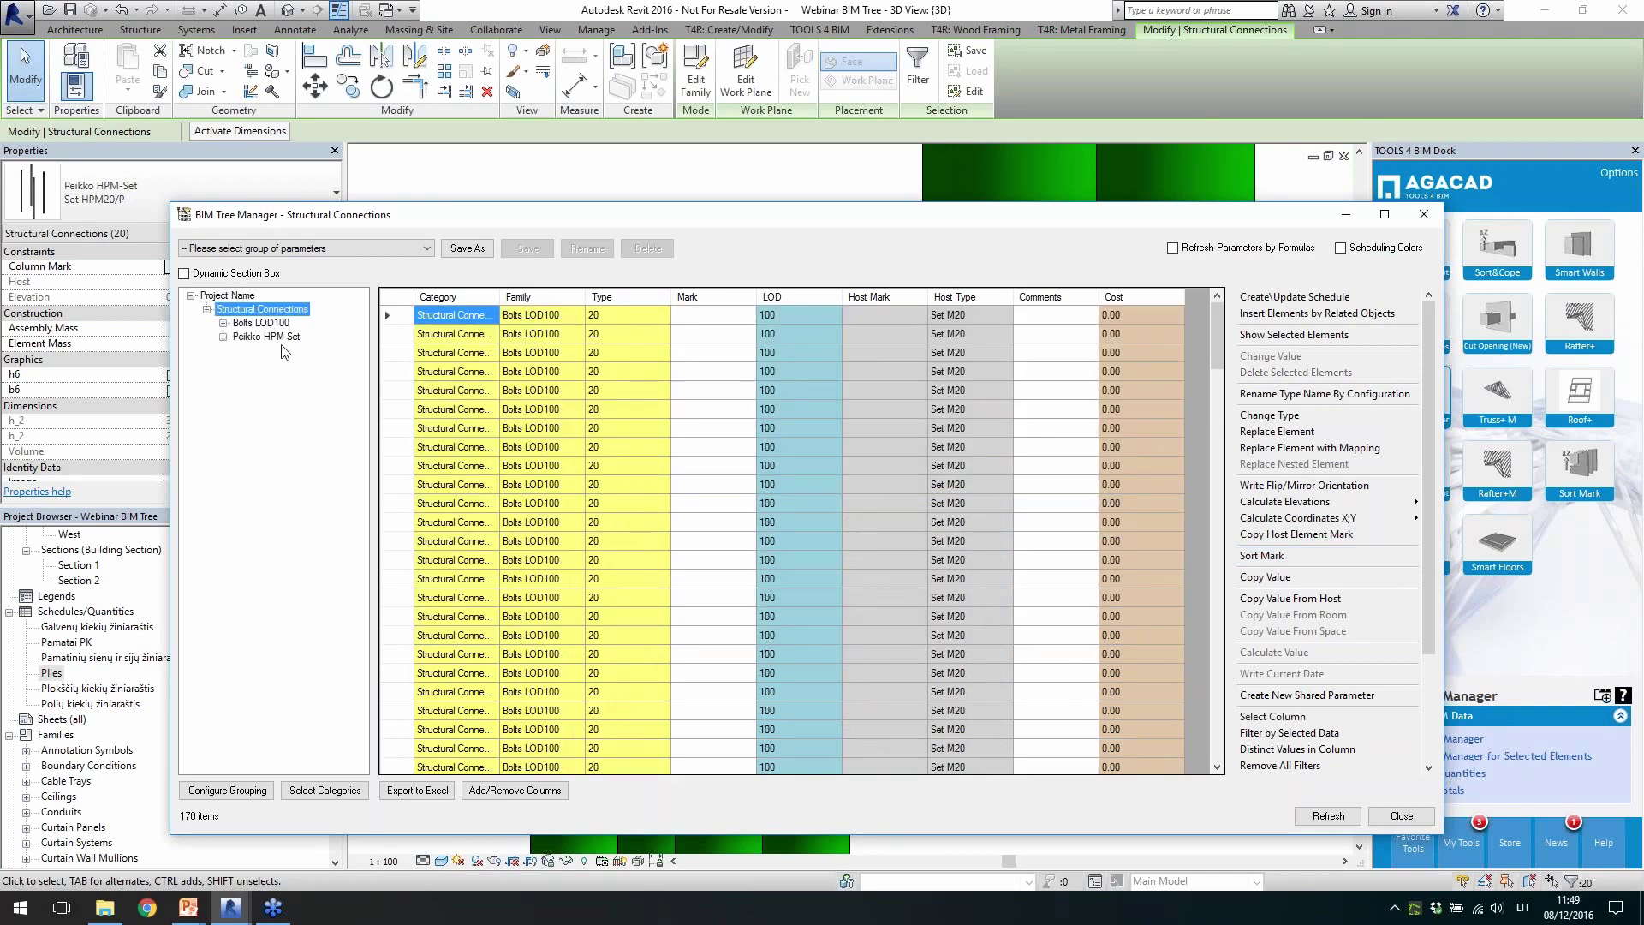
left_click(287, 338)
double_click(265, 337)
left_click(278, 364)
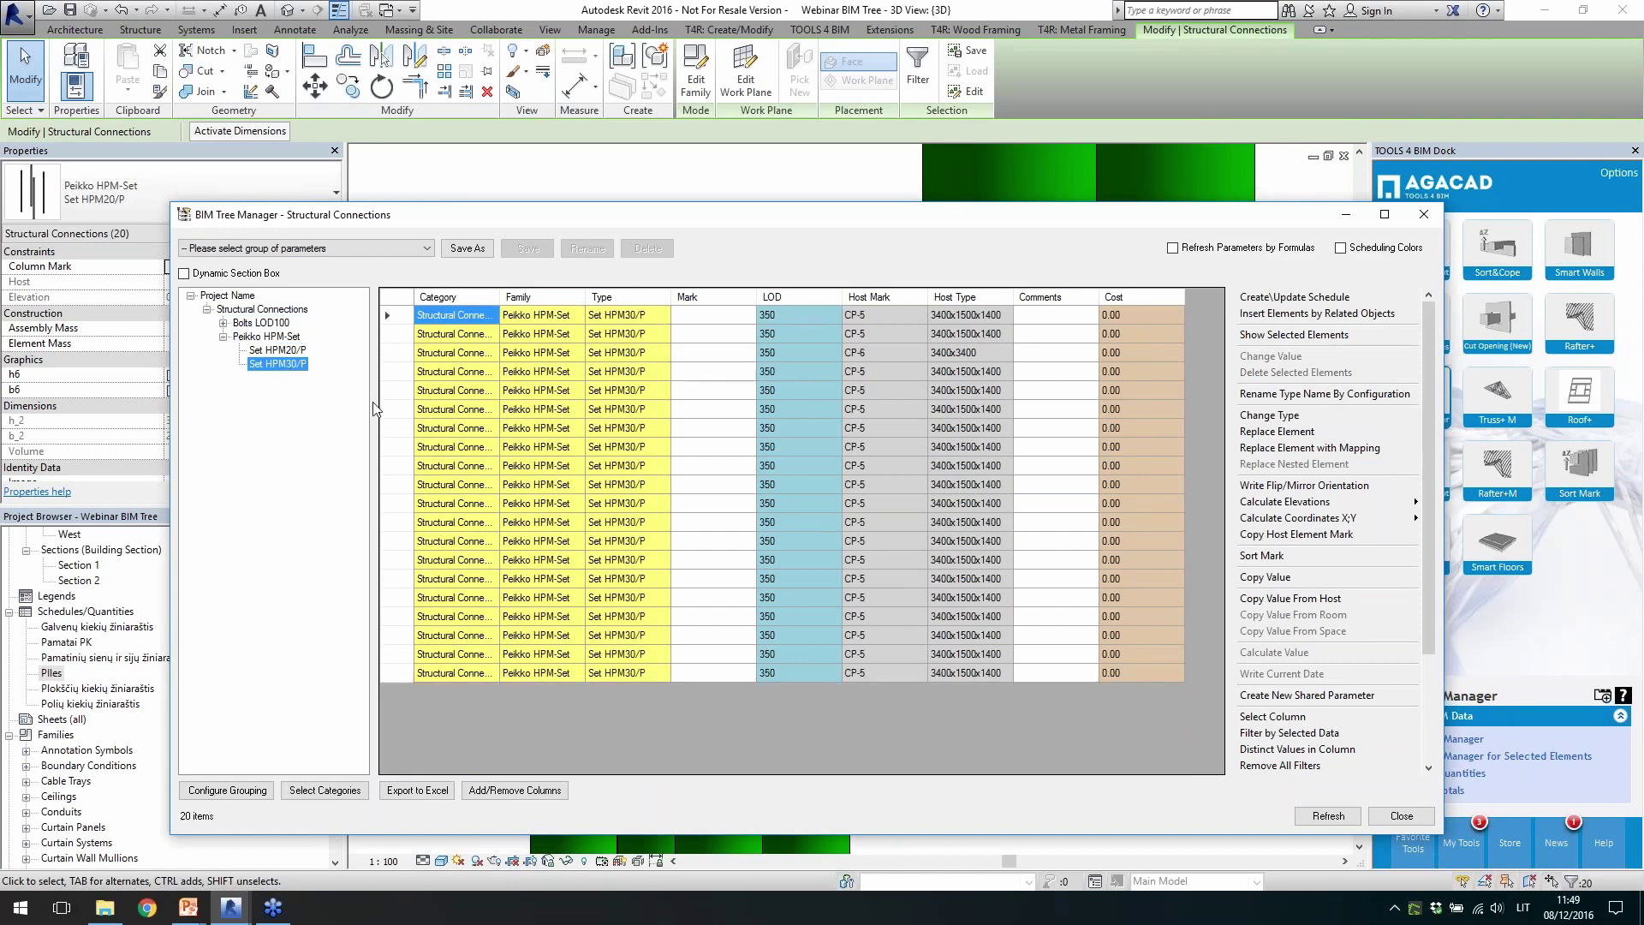
Select all listed Set HPM30/P elements and inspect the highlighted bolts on a pile cap in the 3D view
left_click_drag(406, 315, 406, 676)
left_click_drag(972, 215, 944, 653)
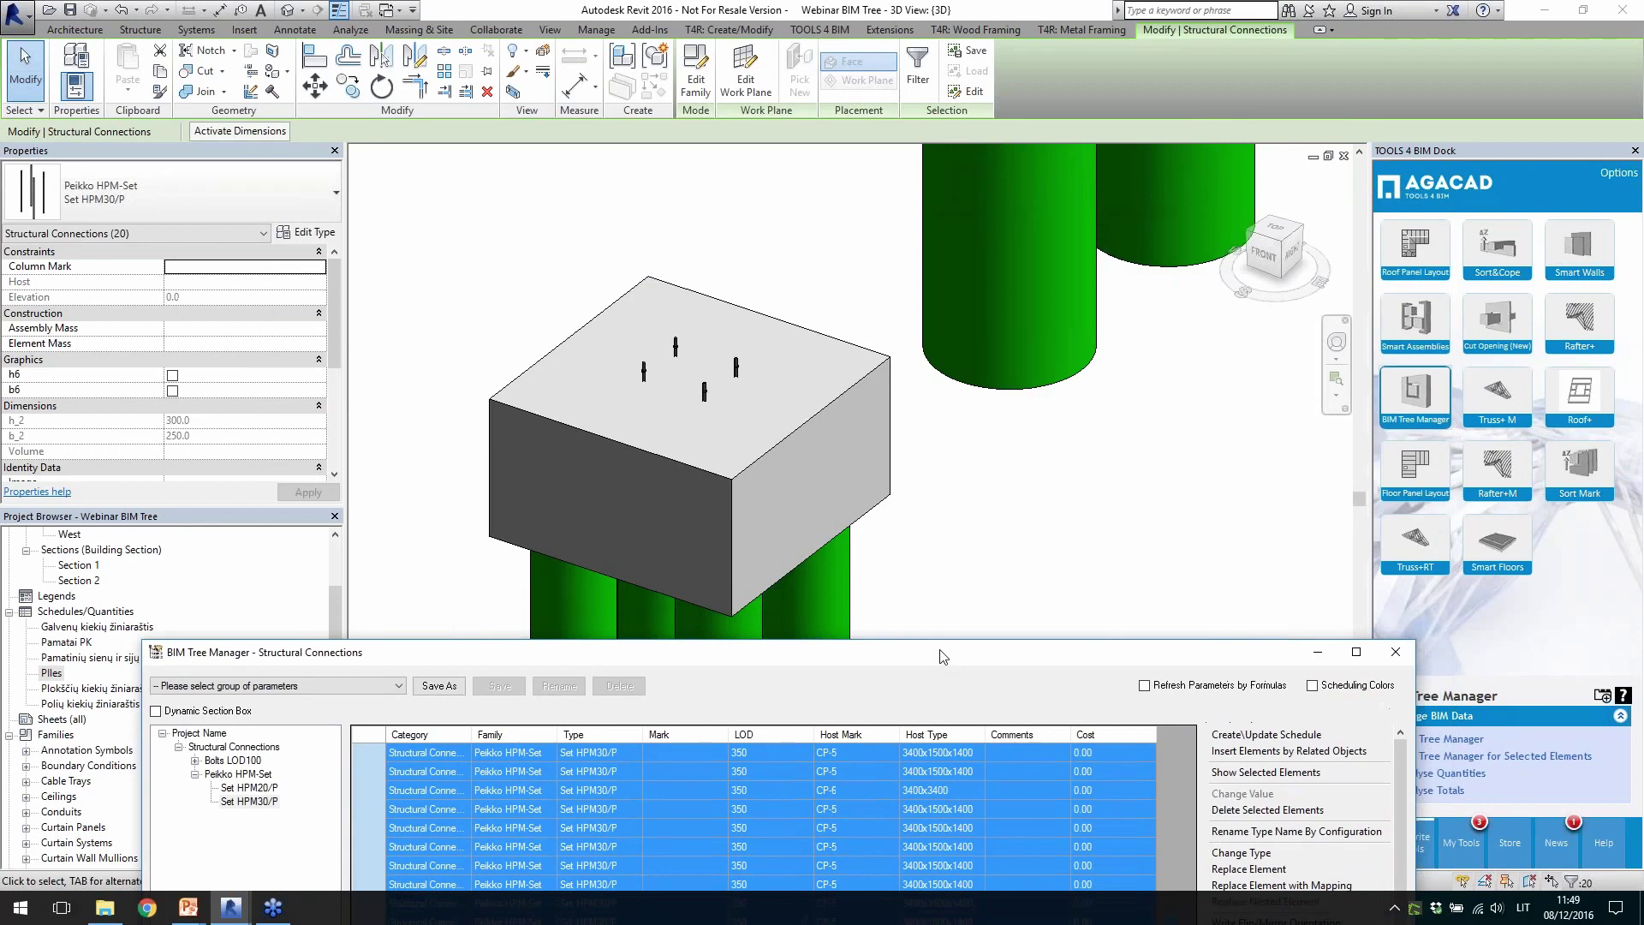
scroll(959, 457, "down", 6)
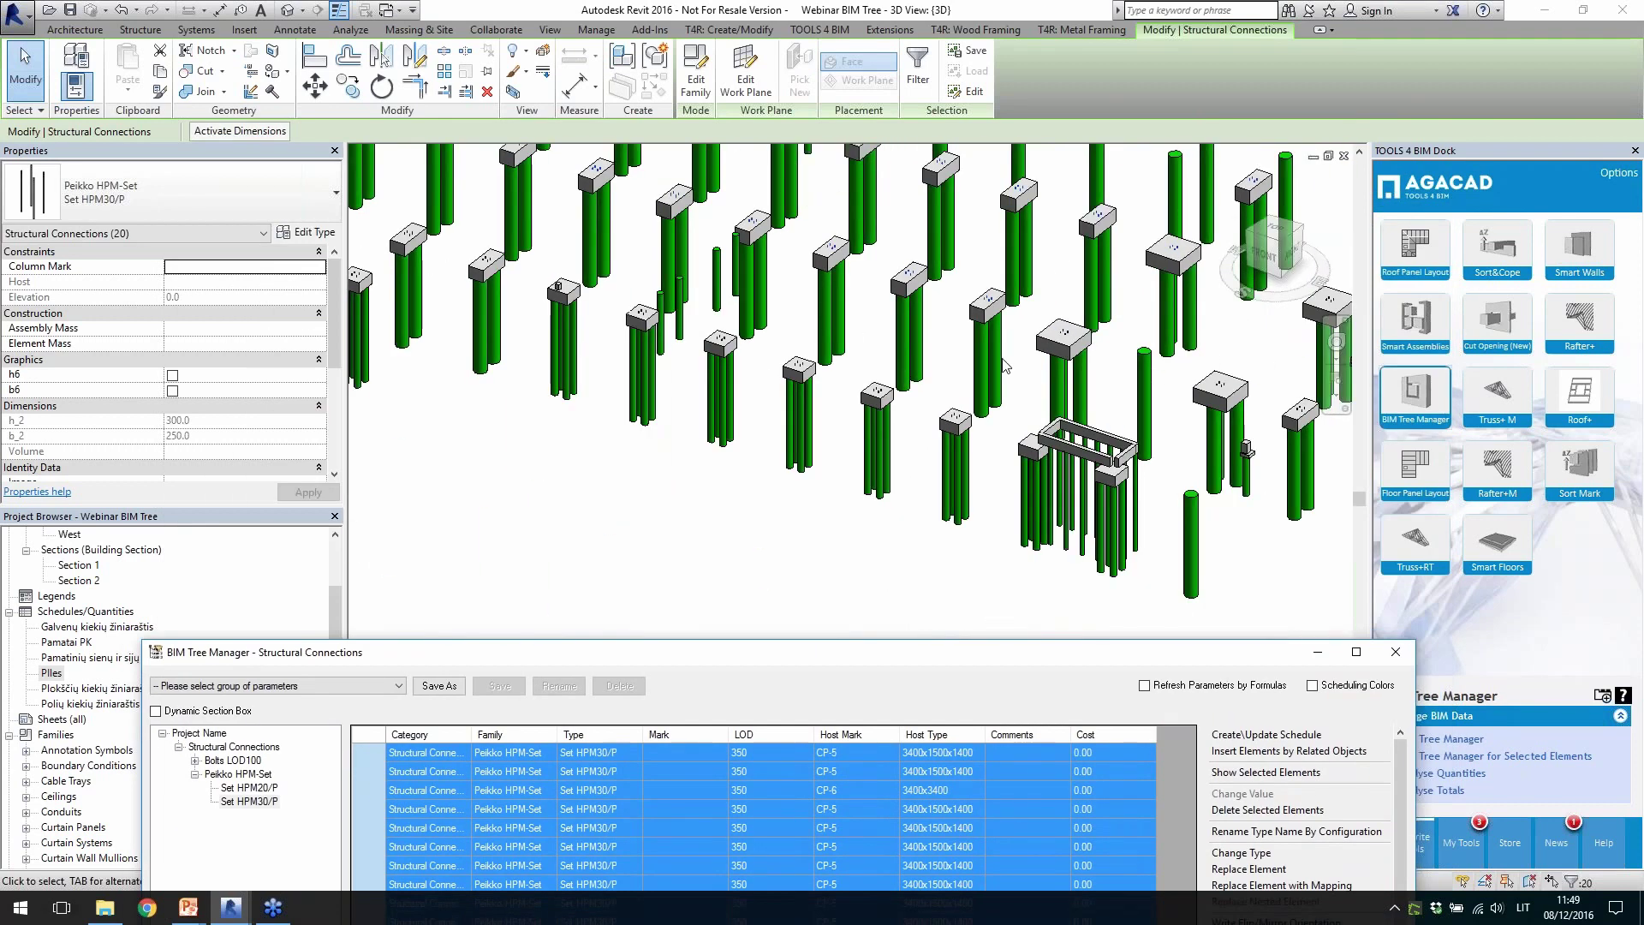
scroll(898, 352, "up", 3)
scroll(1108, 441, "up", 10)
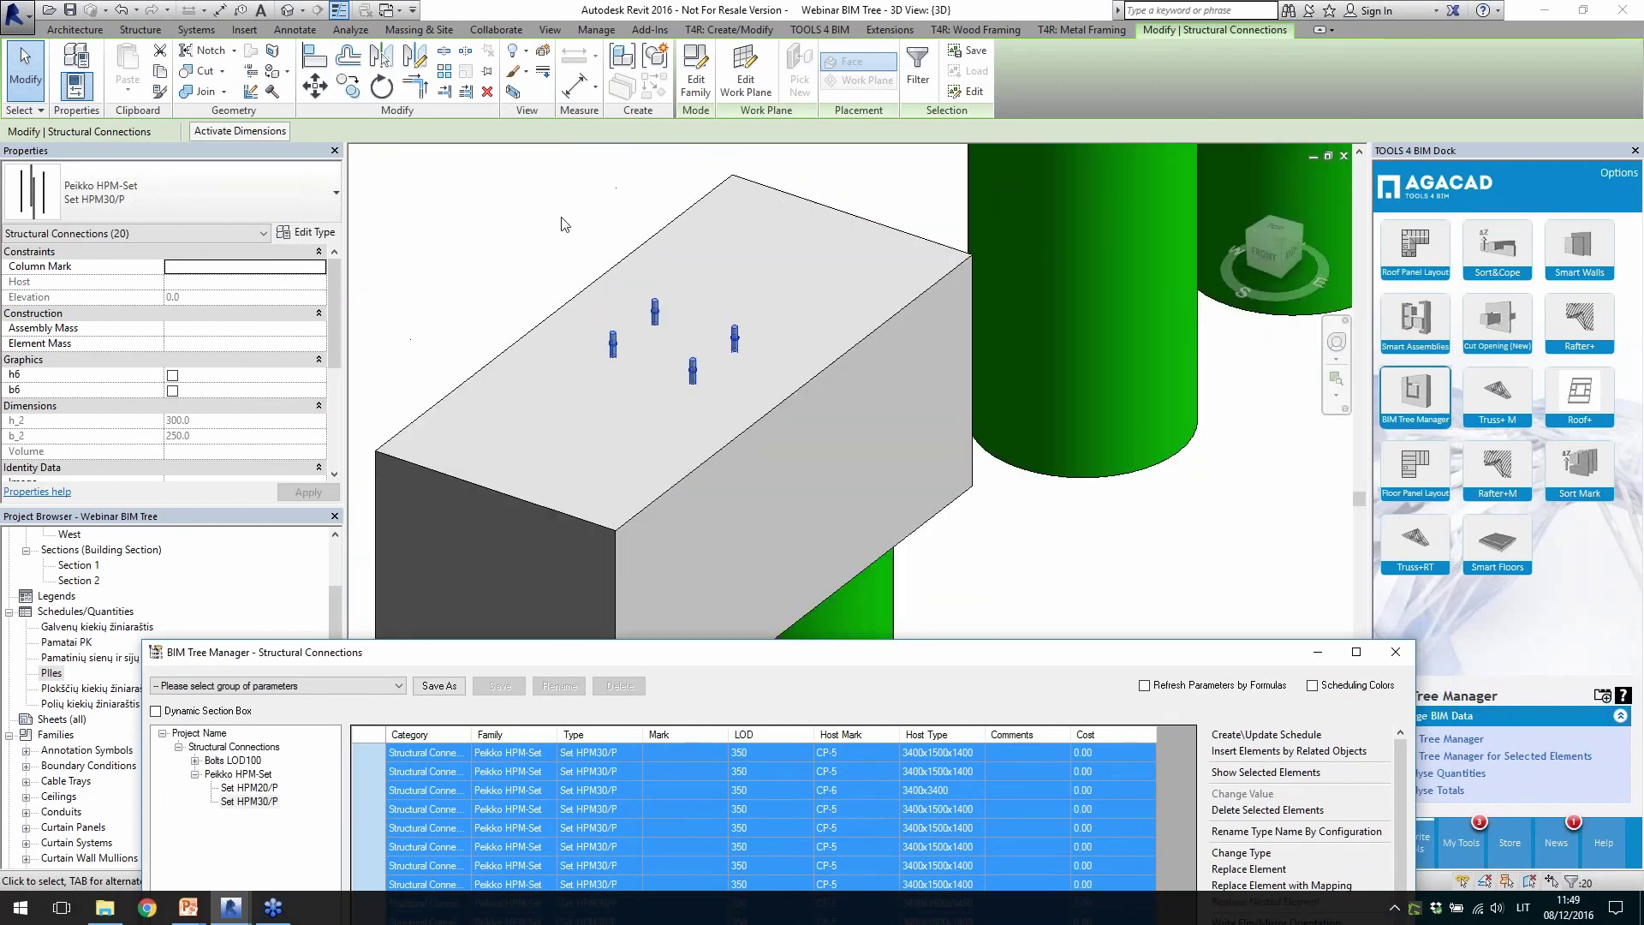
left_click_drag(810, 654, 822, 164)
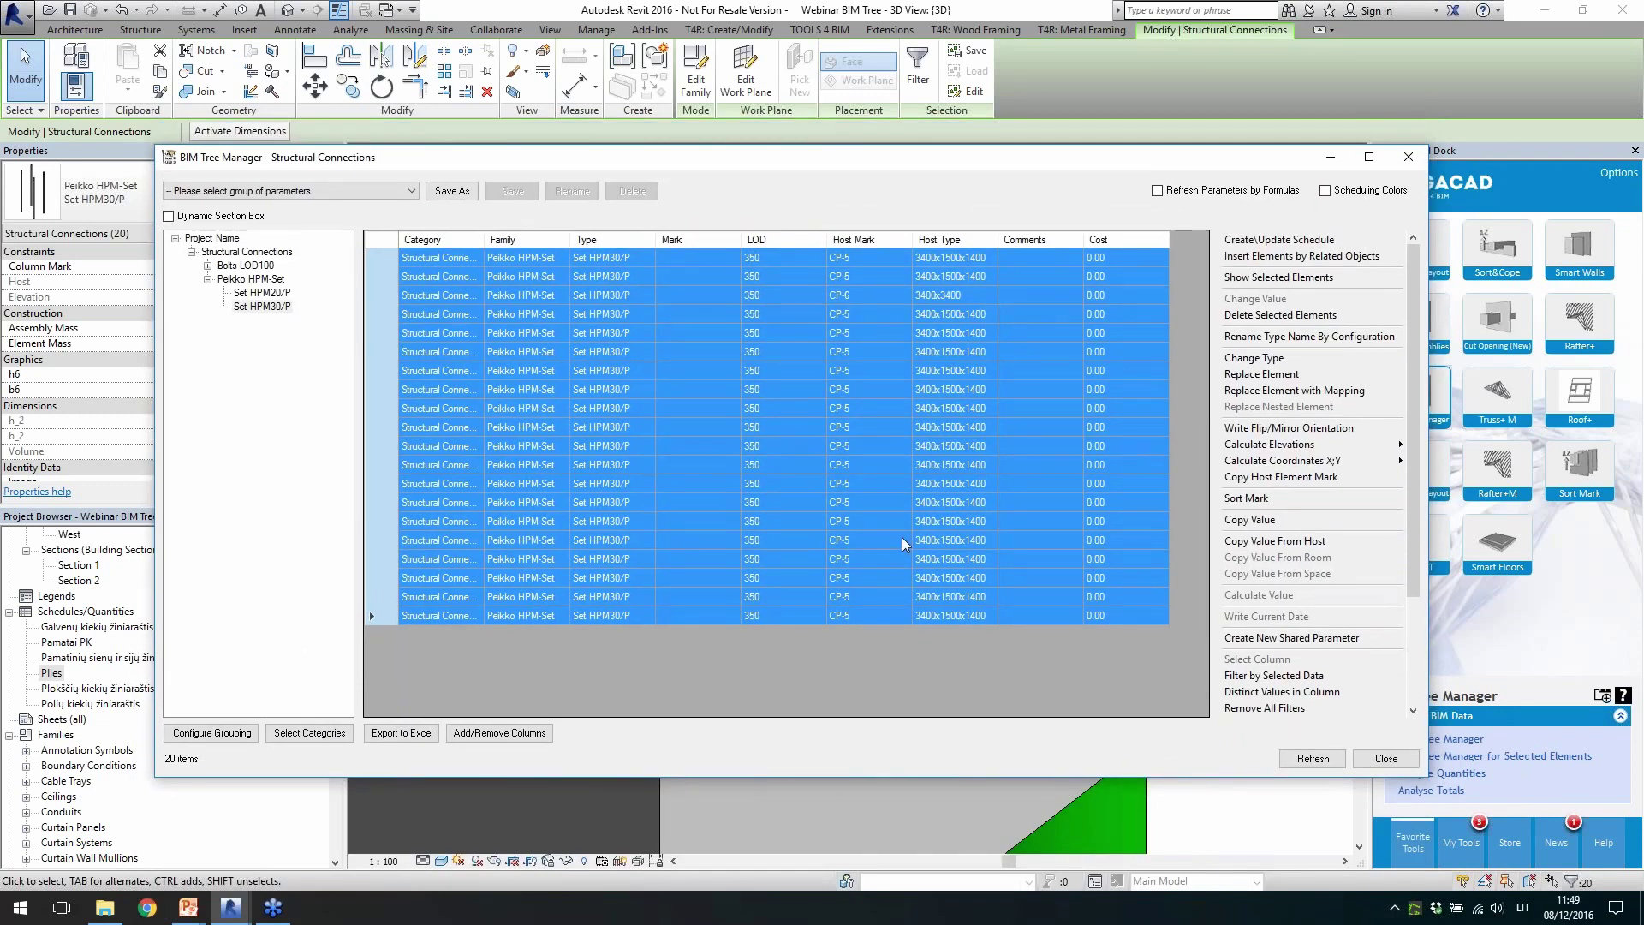
Copy the host's Mark value into the Mark parameter of all listed Set HPM30/P elements, accepting the duplicate values
left_click(717, 278)
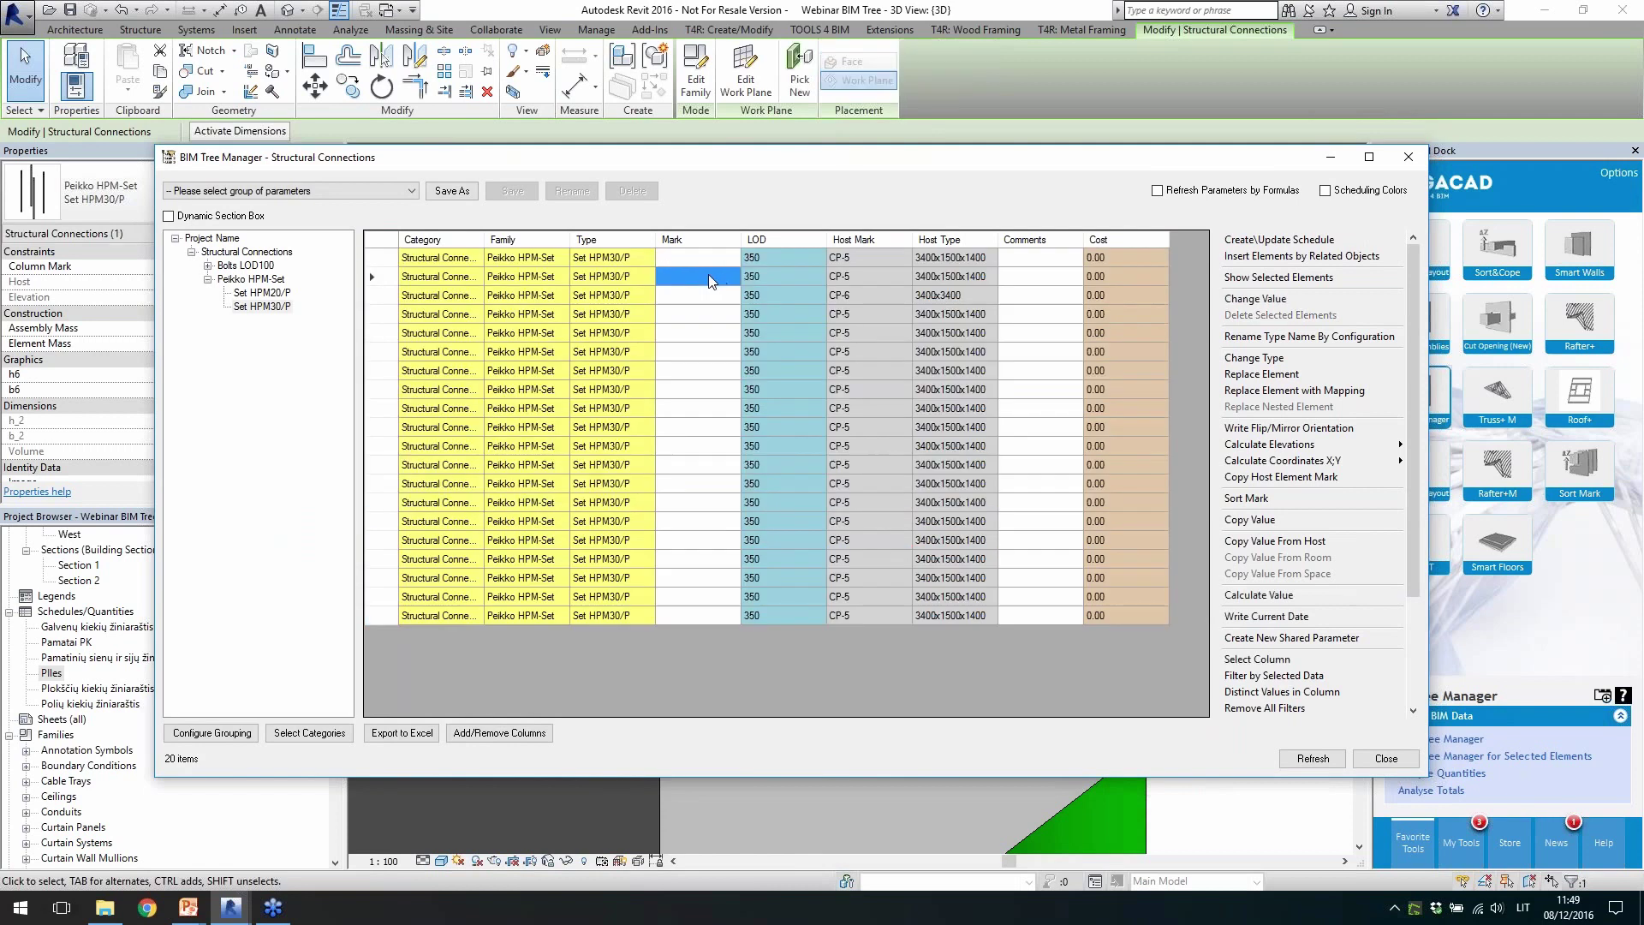
left_click_drag(707, 257, 715, 617)
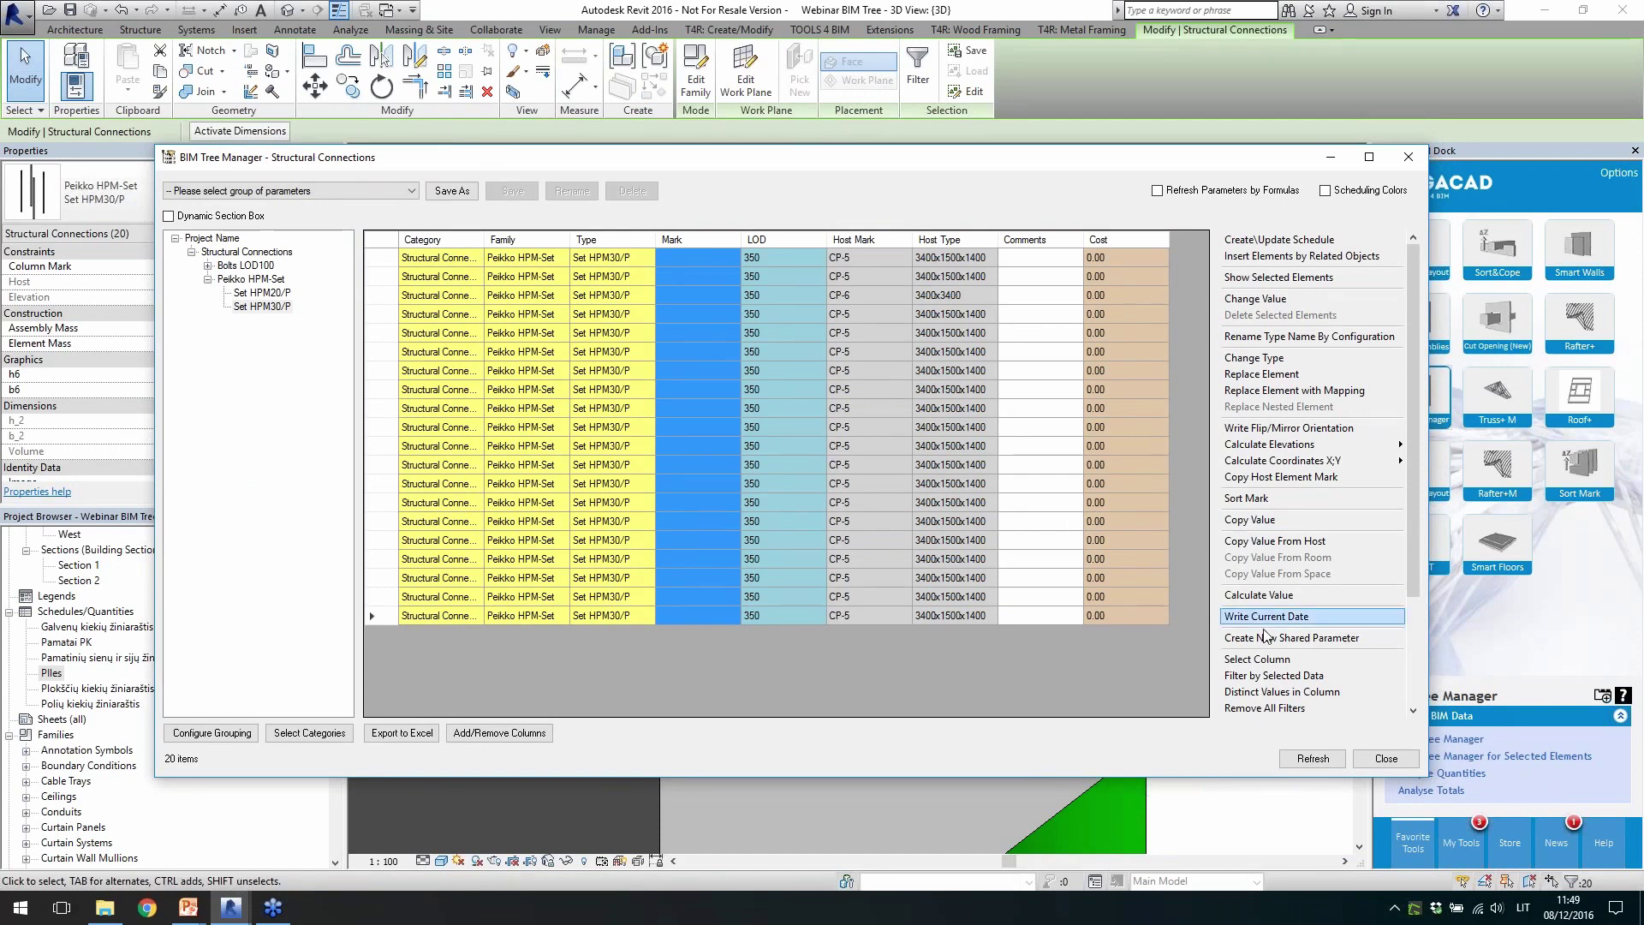
left_click(1276, 541)
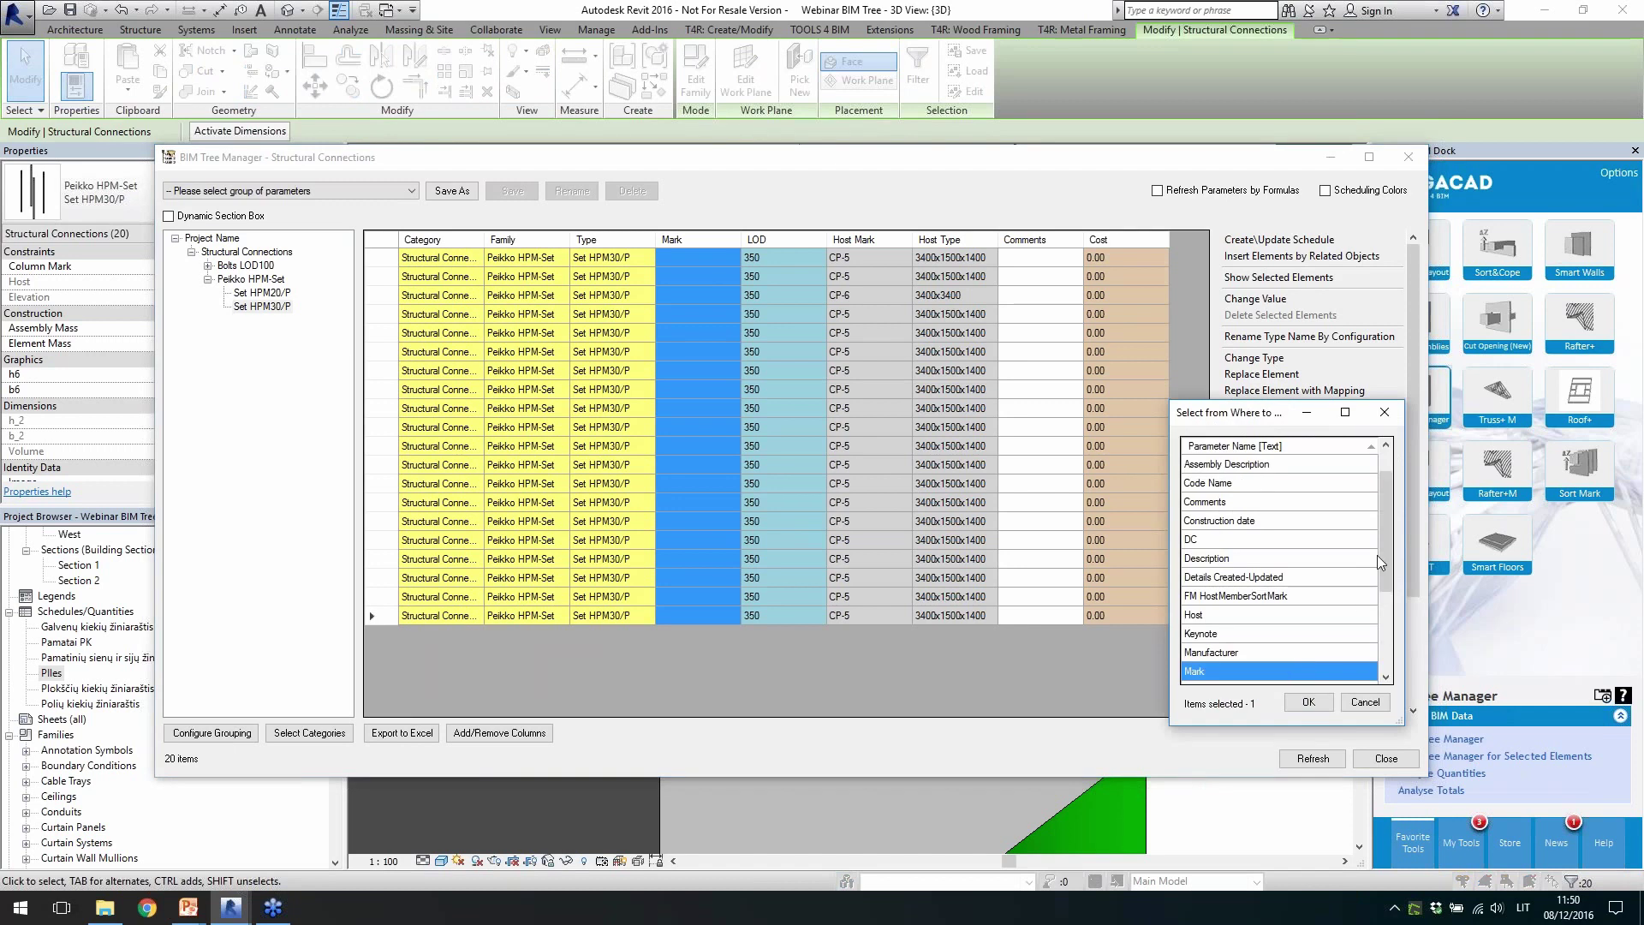
left_click_drag(1379, 551, 1403, 676)
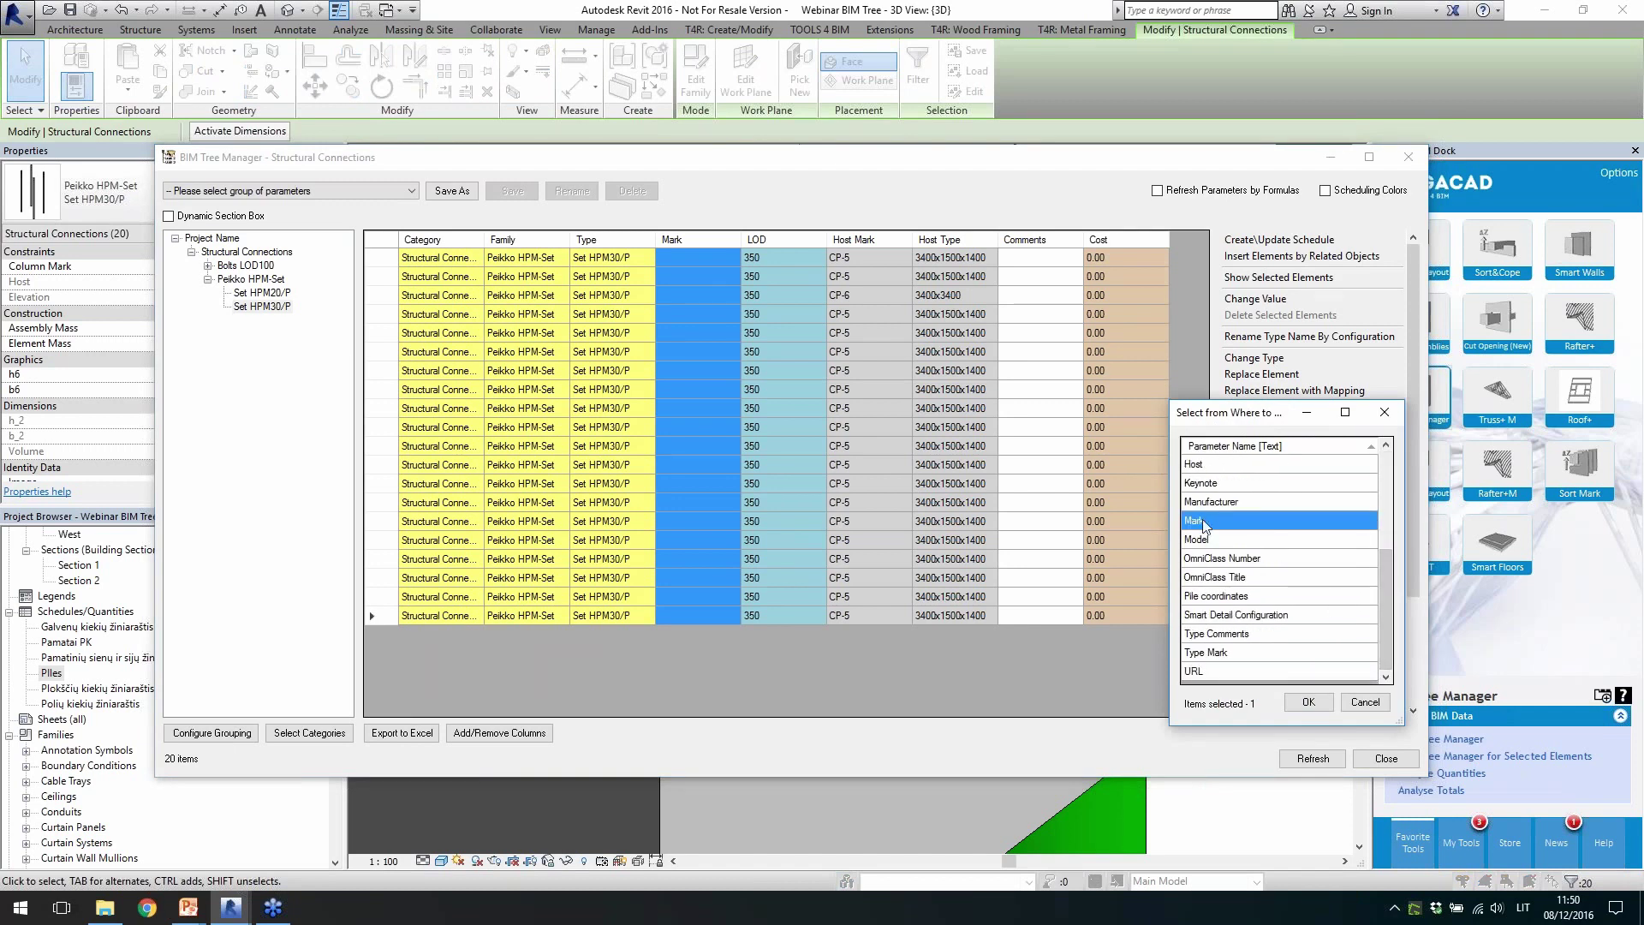
left_click(1309, 702)
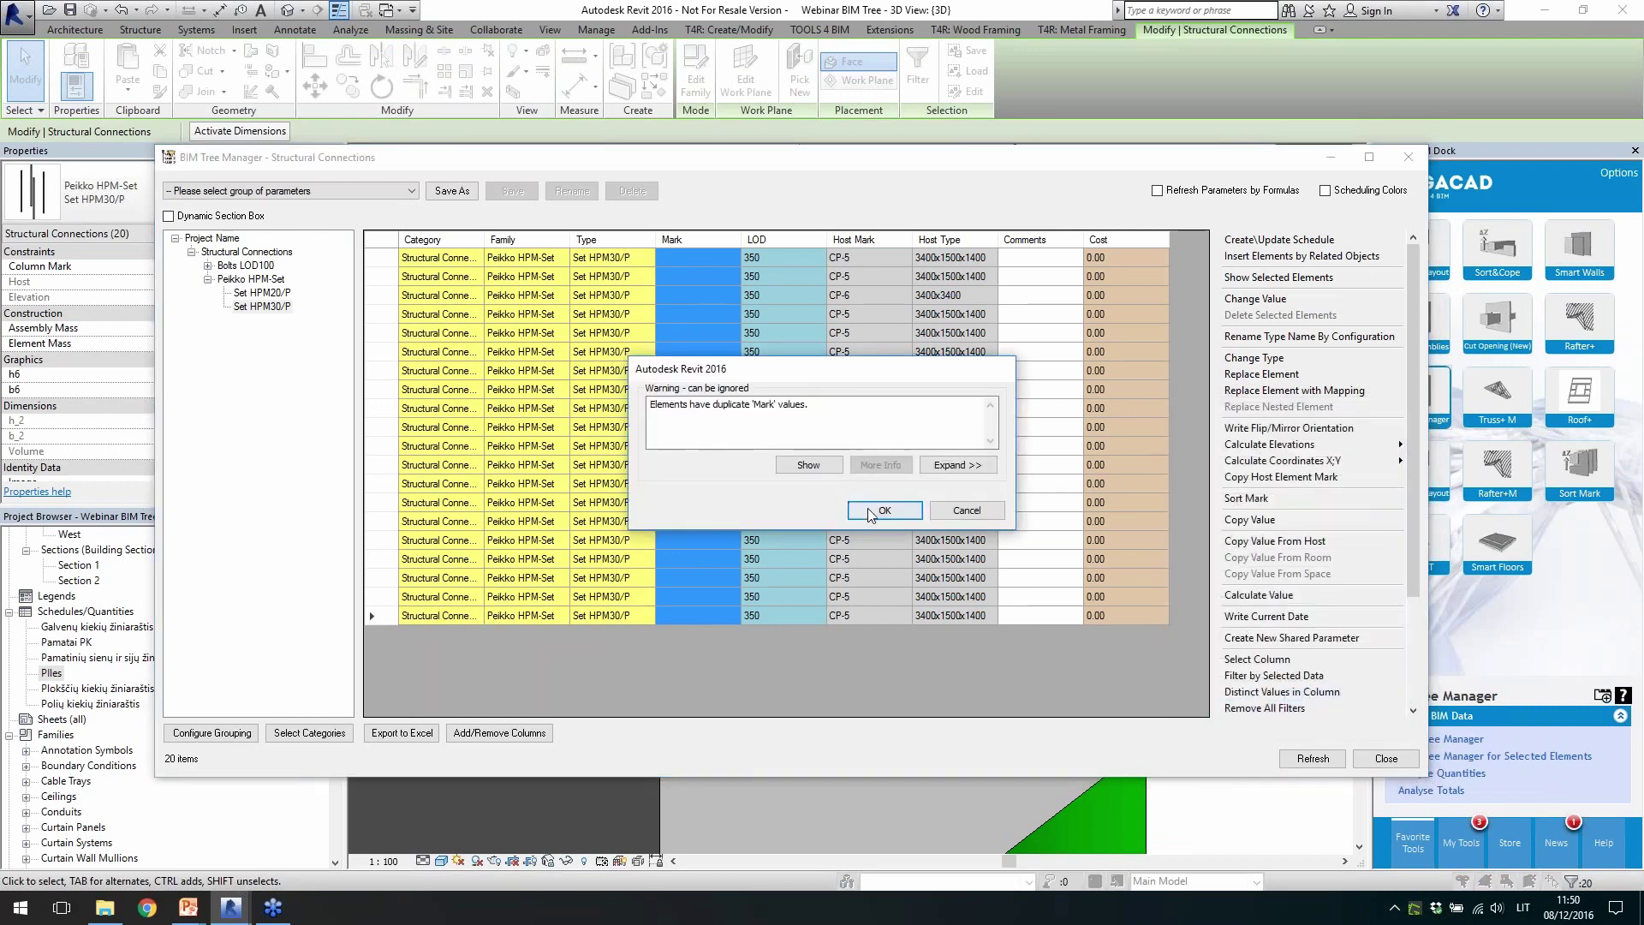
left_click(865, 512)
left_click(687, 445)
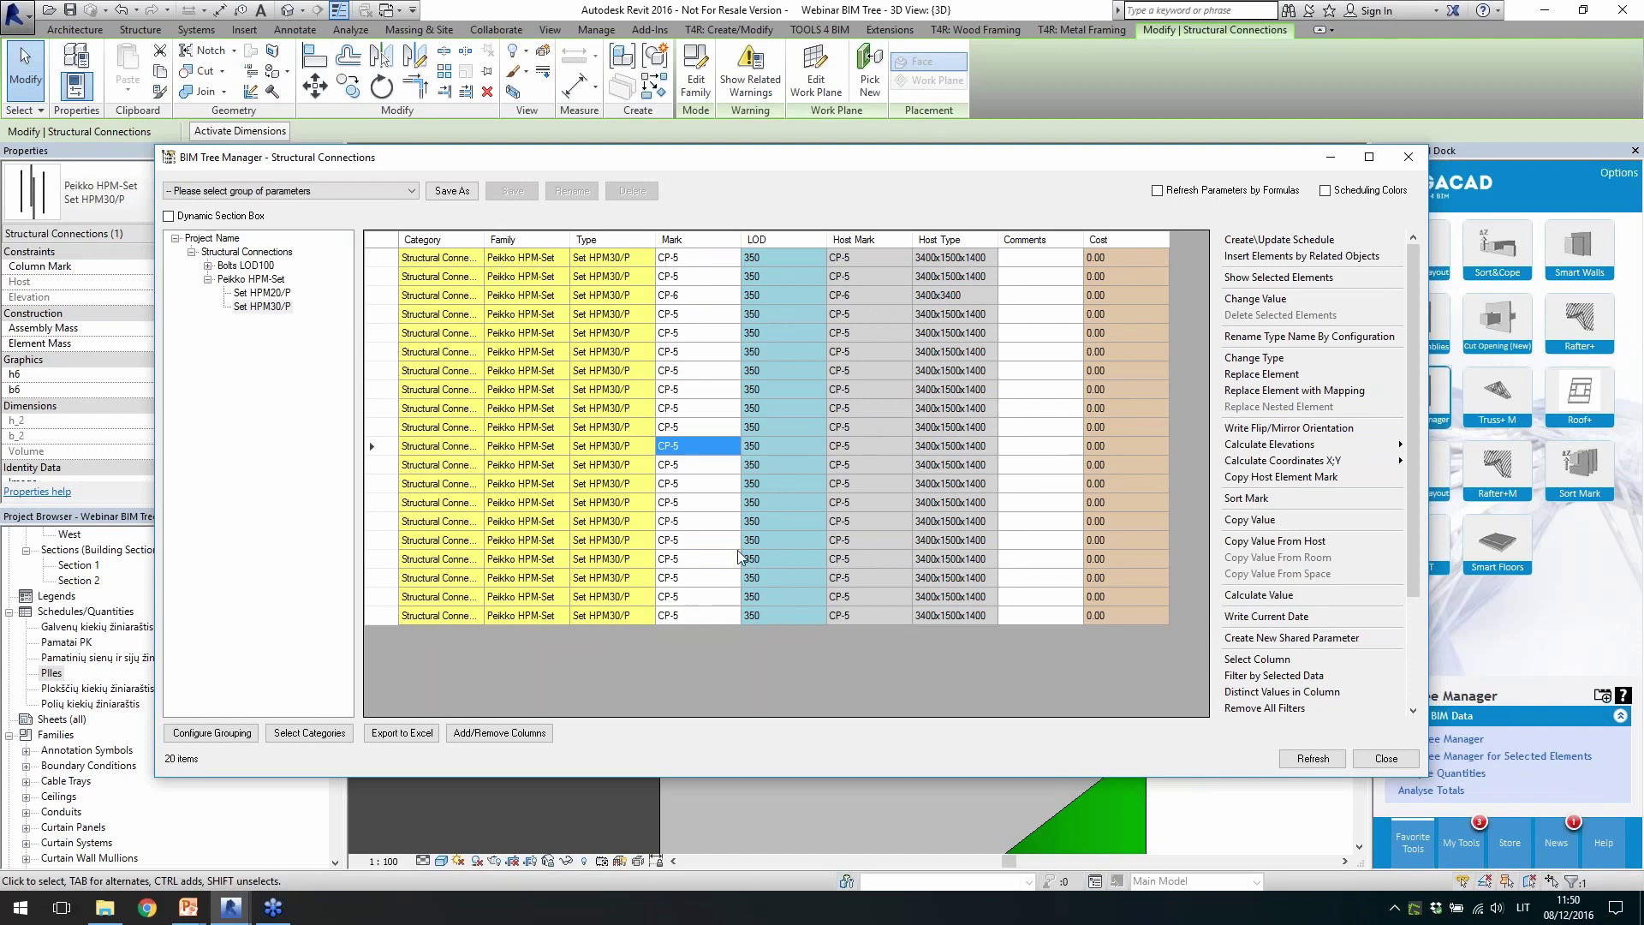
Export the Set HPM30/P element table to Excel and open the exported file
scroll(1418, 549, "down", 3)
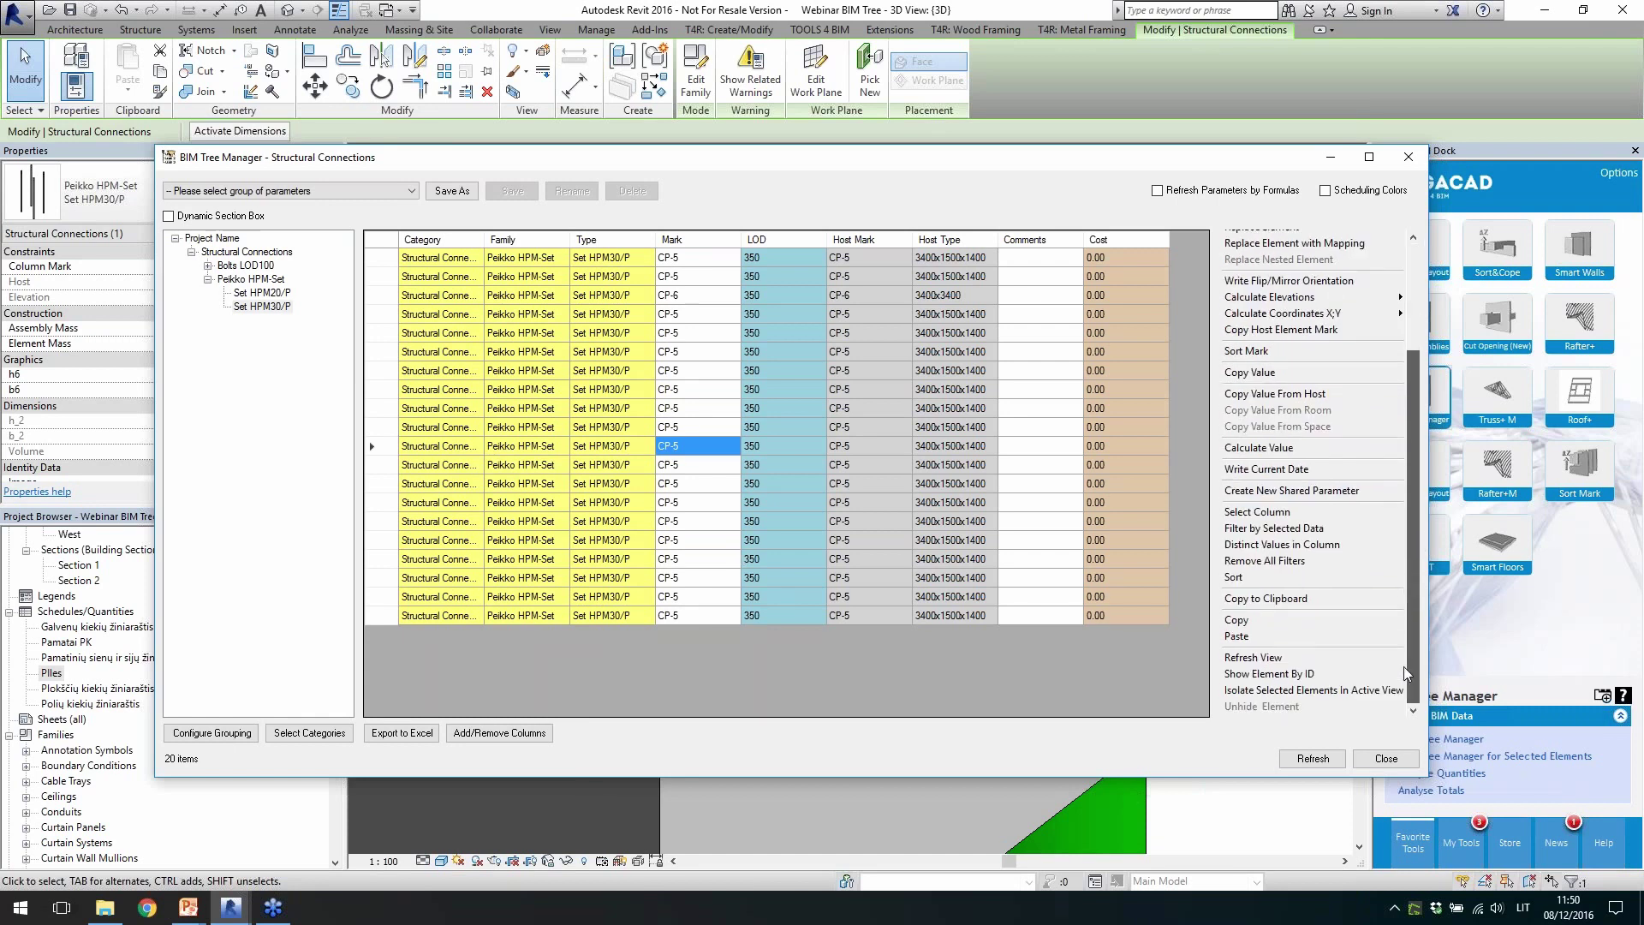
left_click_drag(818, 257, 814, 613)
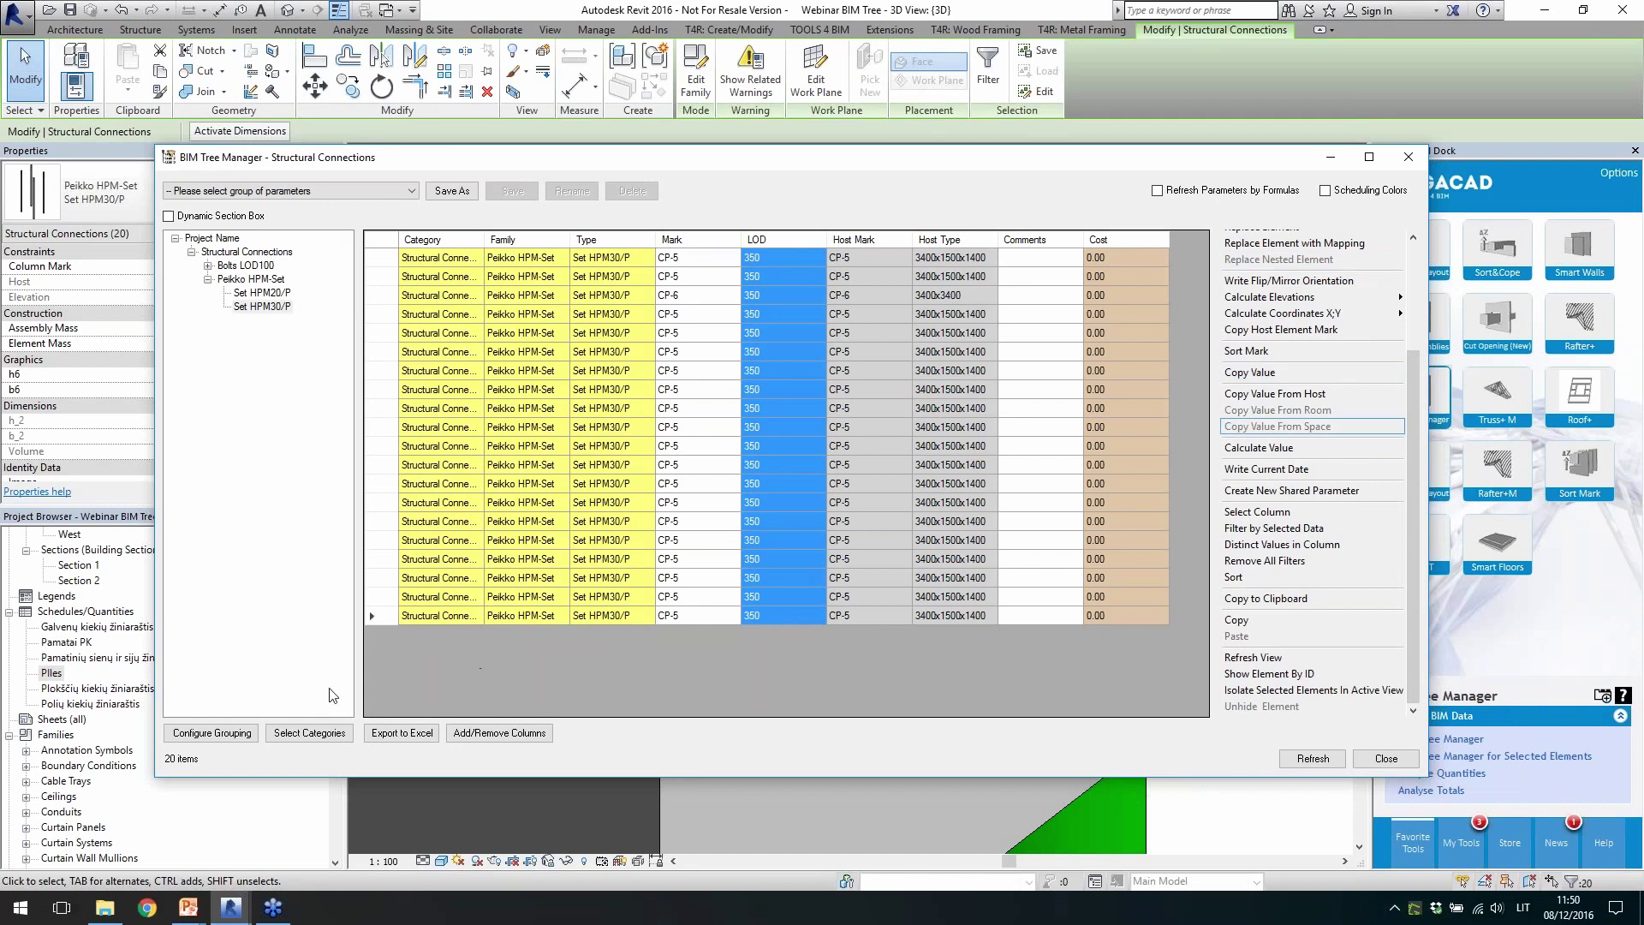
scroll(1414, 486, "up", 3)
left_click(402, 733)
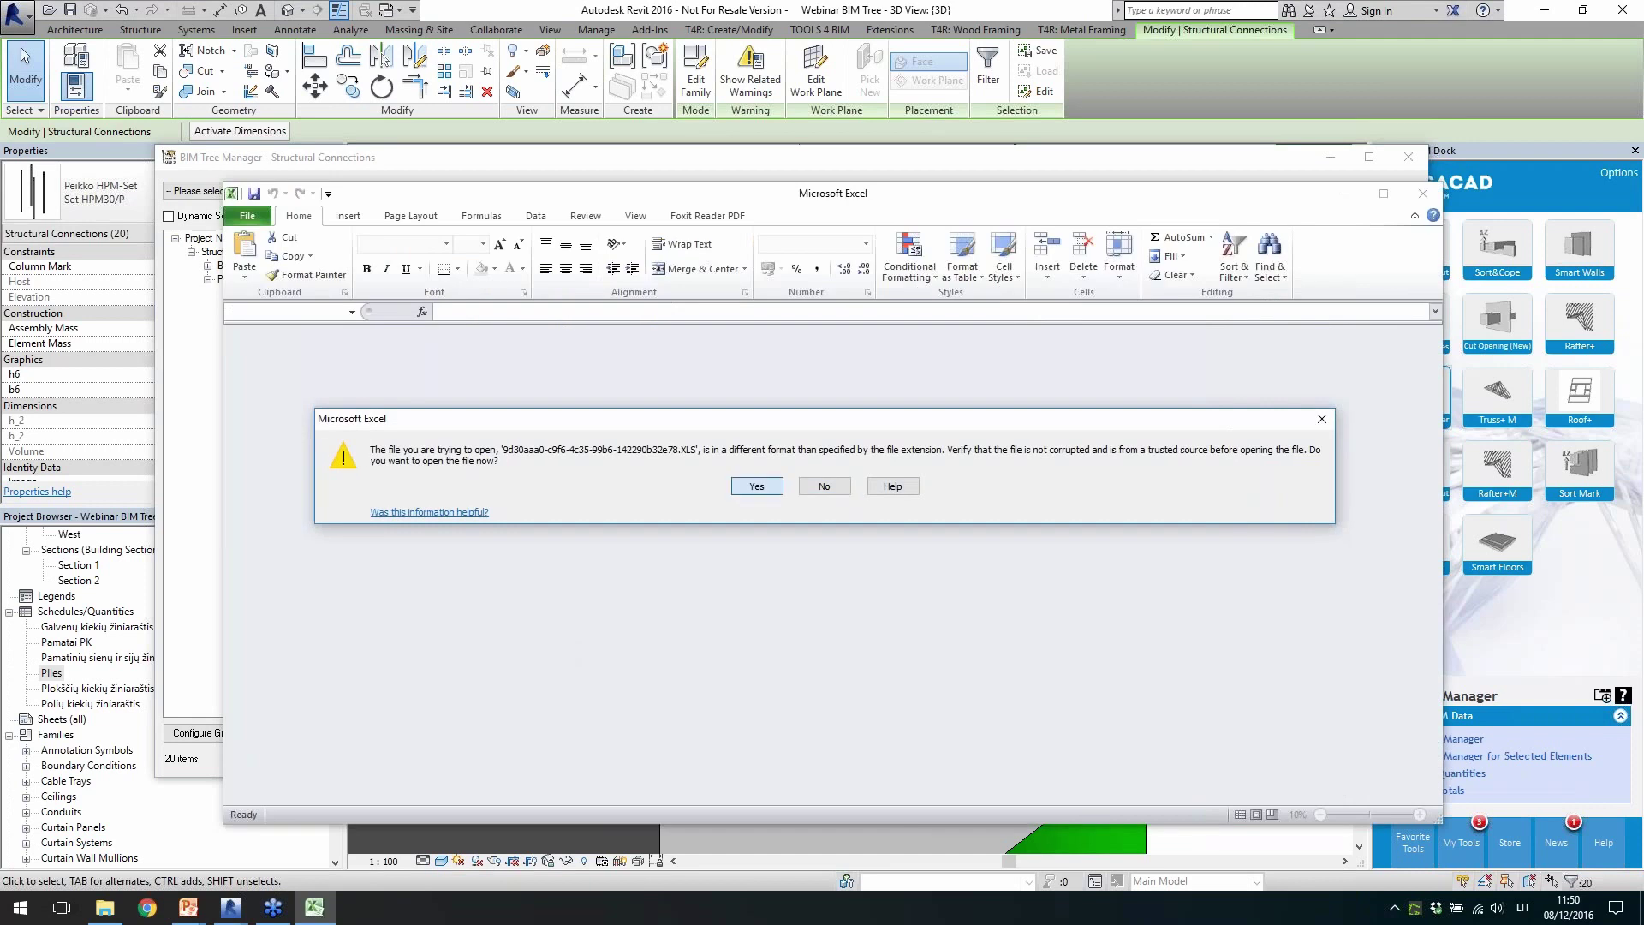
left_click(765, 486)
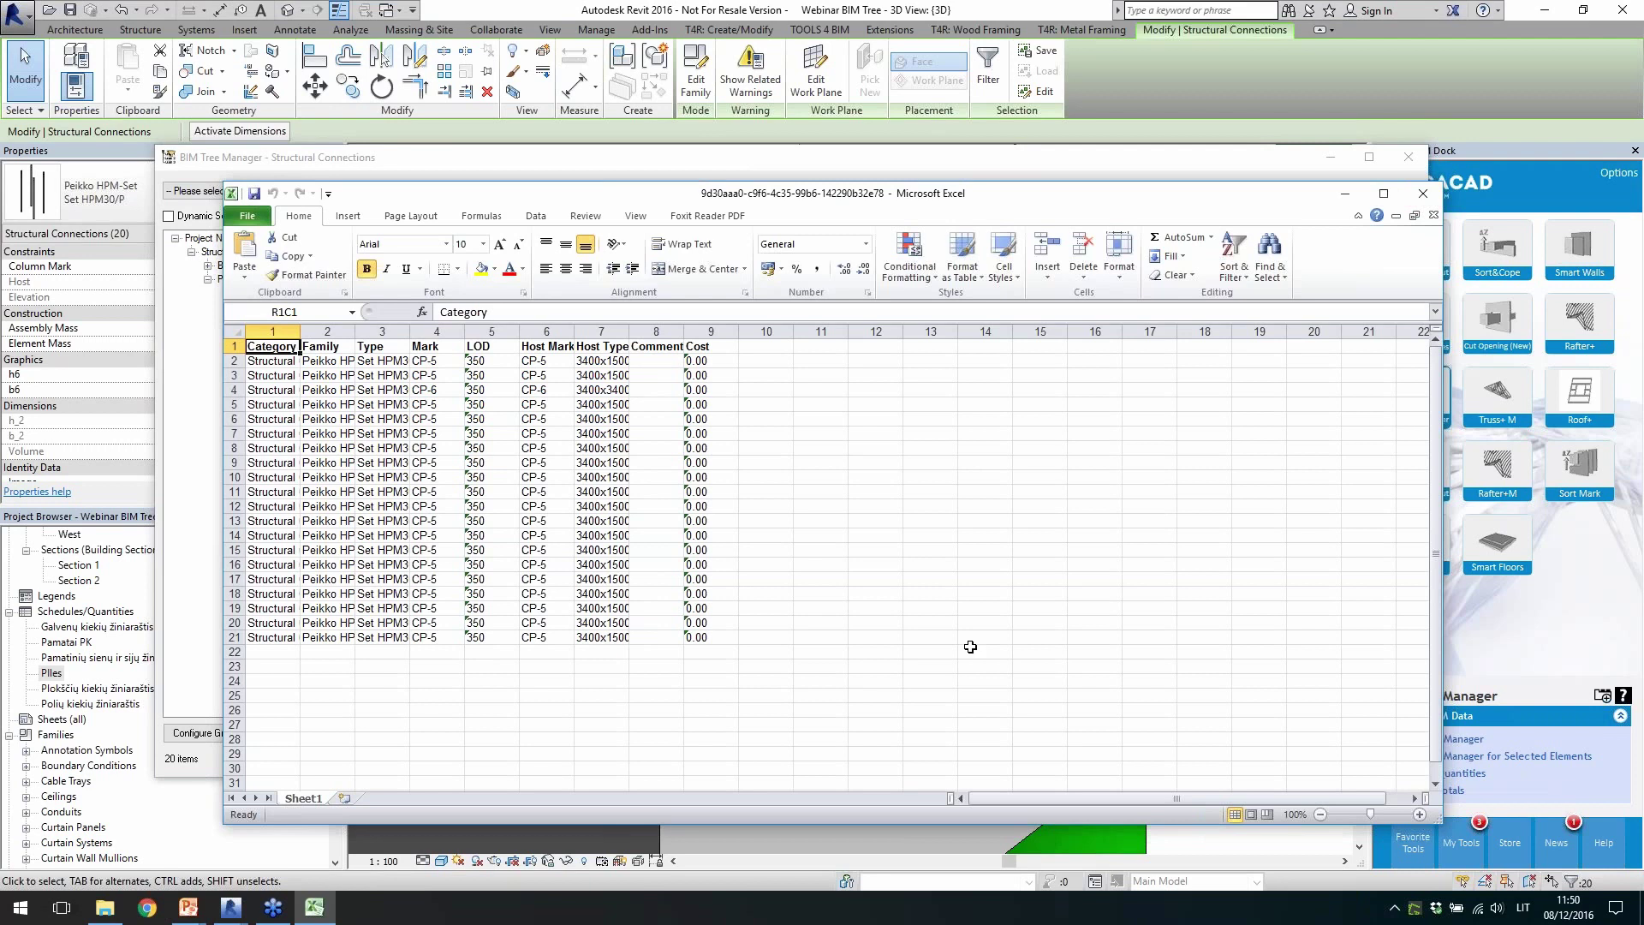
Switch back to BIM Tree Manager and look through its list of available commands
left_click(232, 913)
left_click(282, 848)
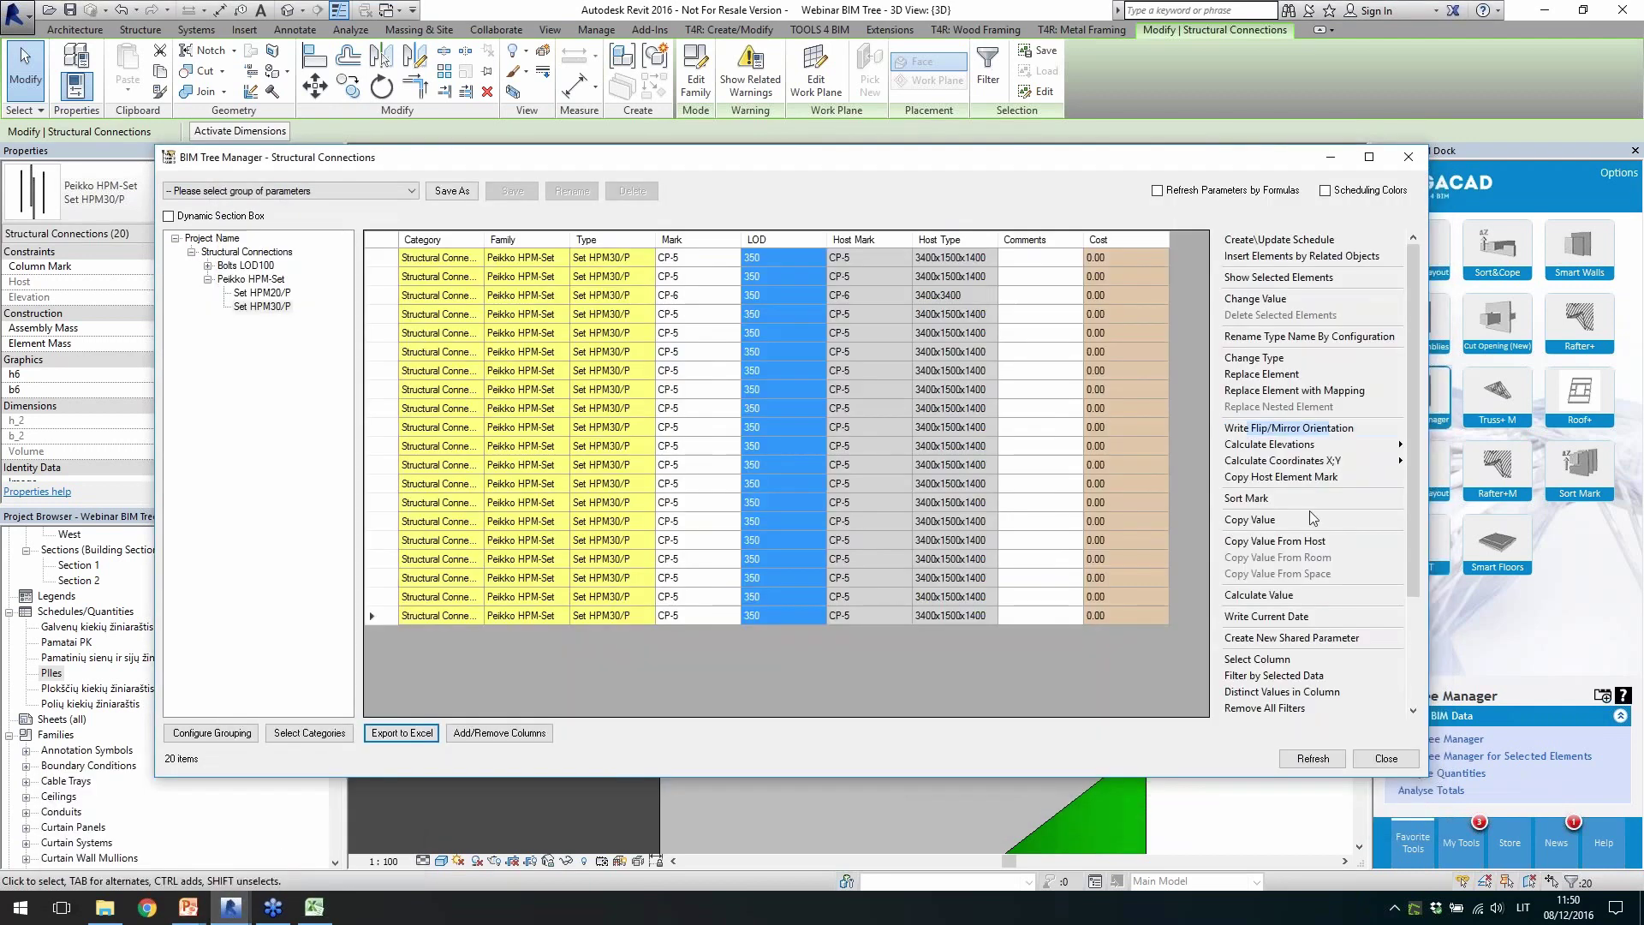
left_click_drag(1420, 545, 1410, 661)
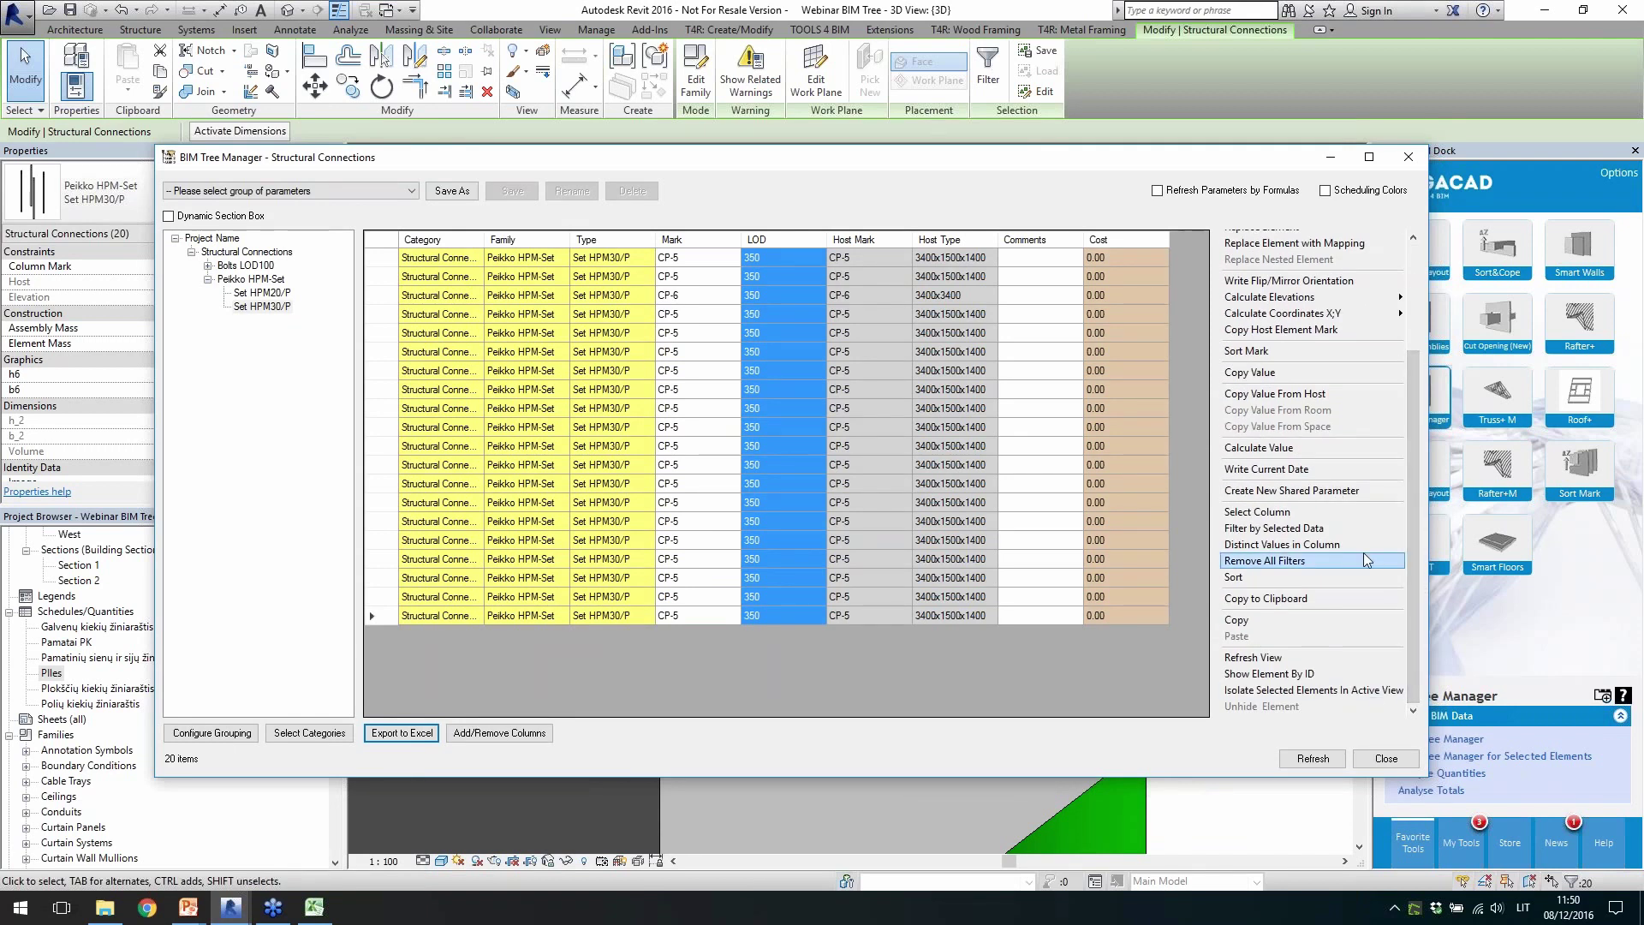
scroll(1335, 598, "up", 3)
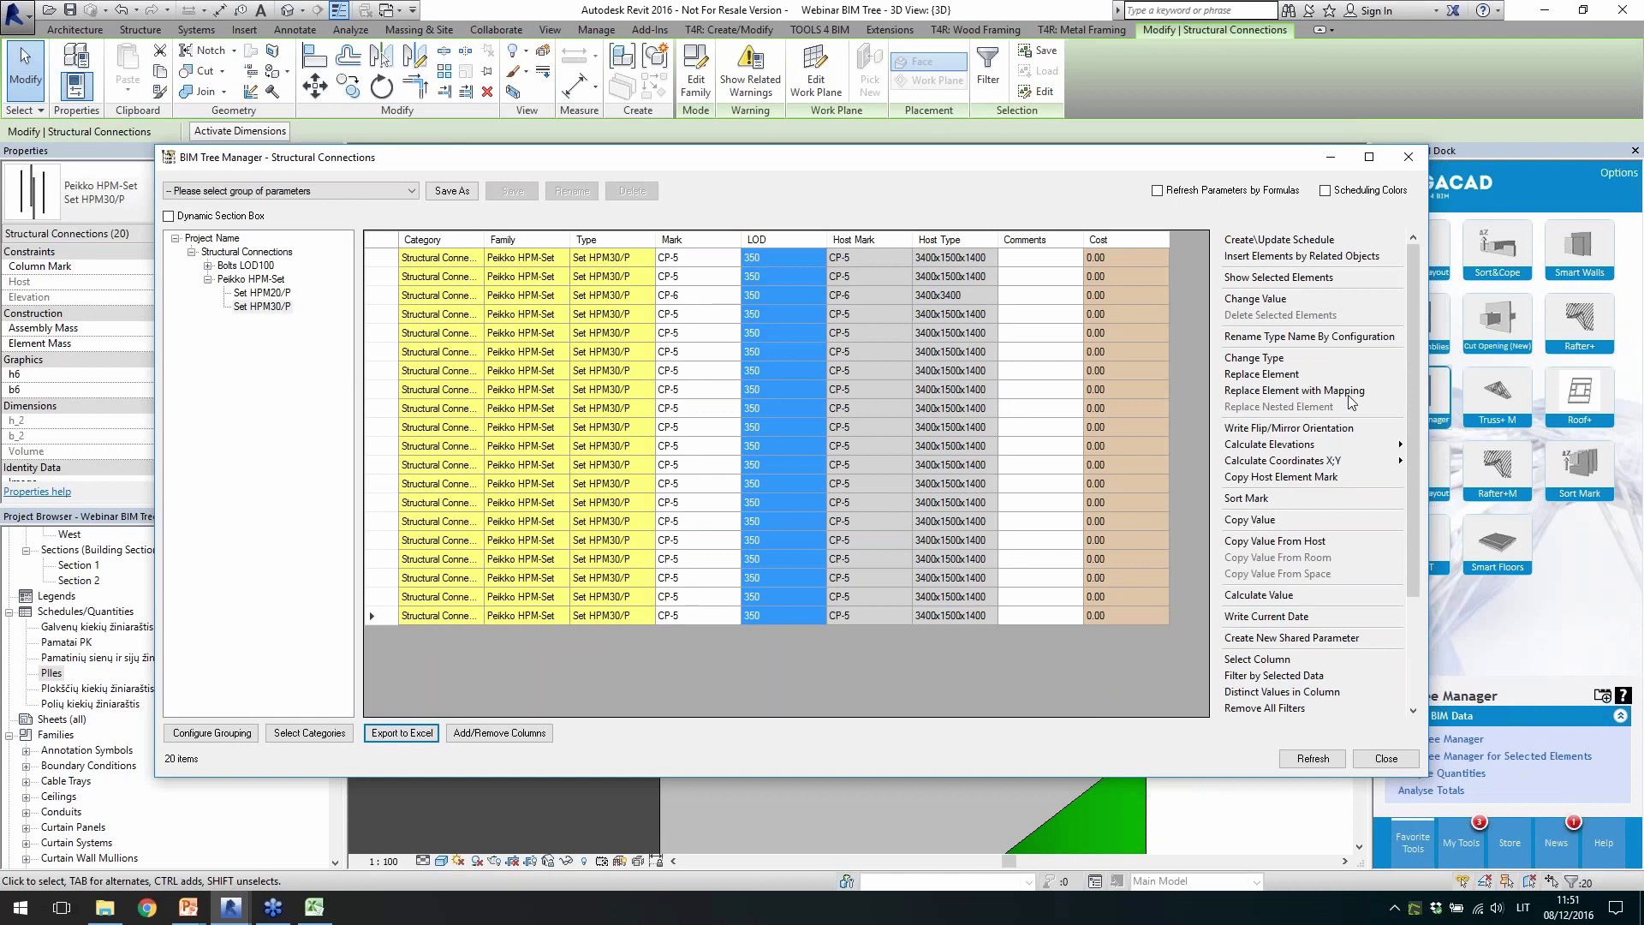
left_click(1310, 336)
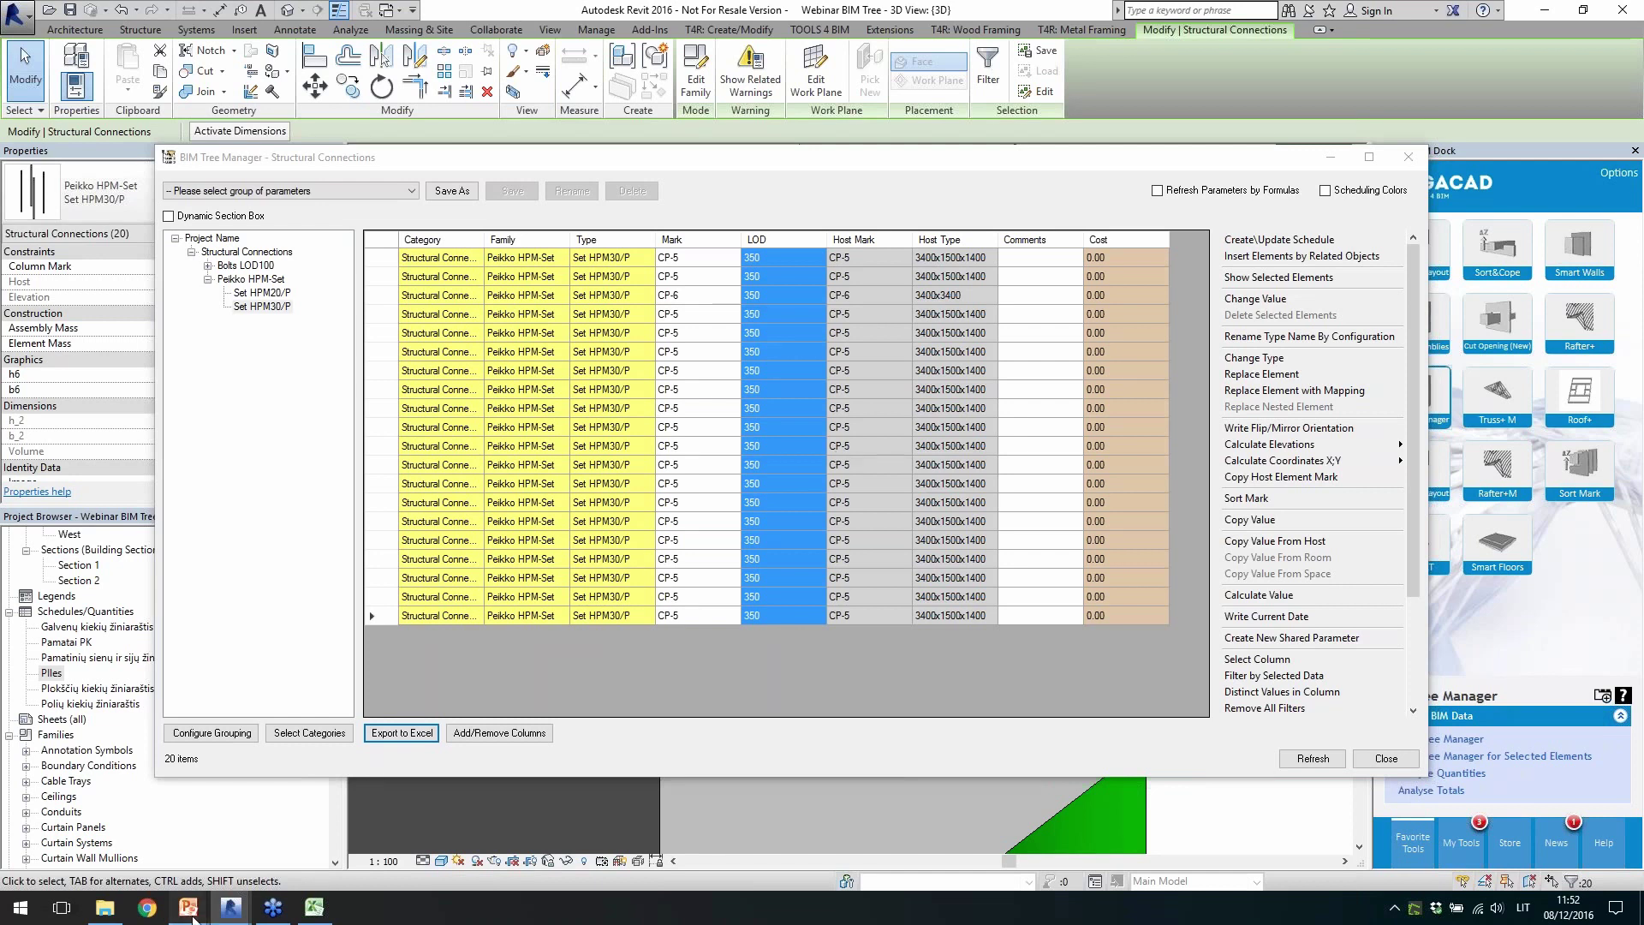
Switch to the PowerPoint slide show and advance to the slide on the range of AGACAD applications for Revit
mouse_move(205, 896)
left_click(233, 851)
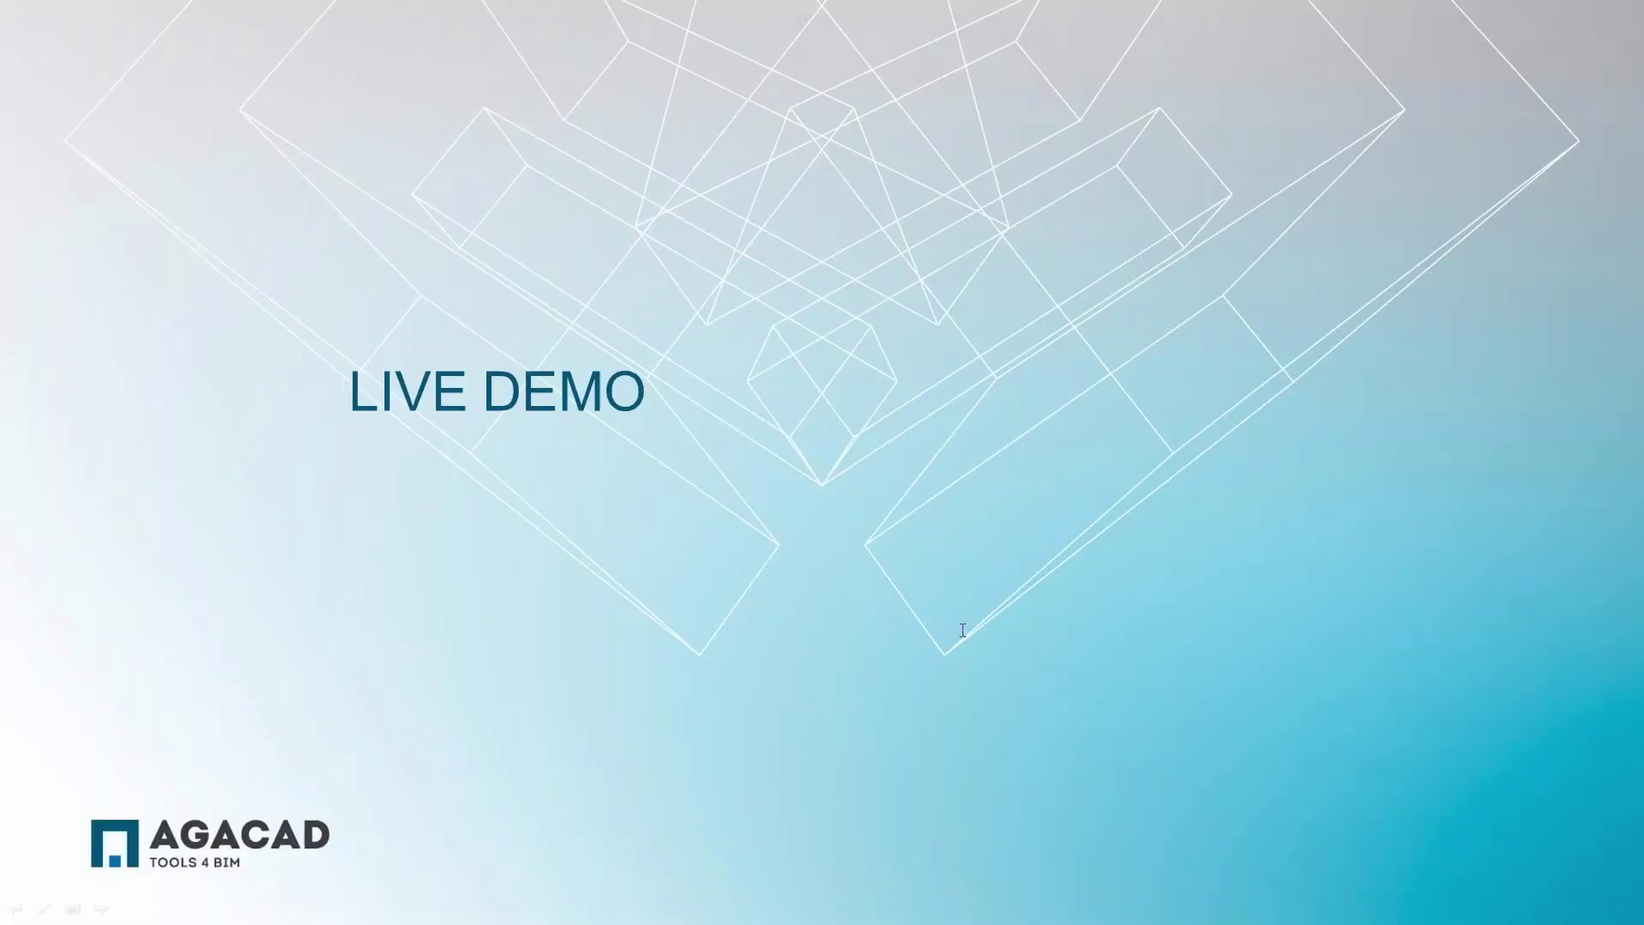
left_click(1353, 610)
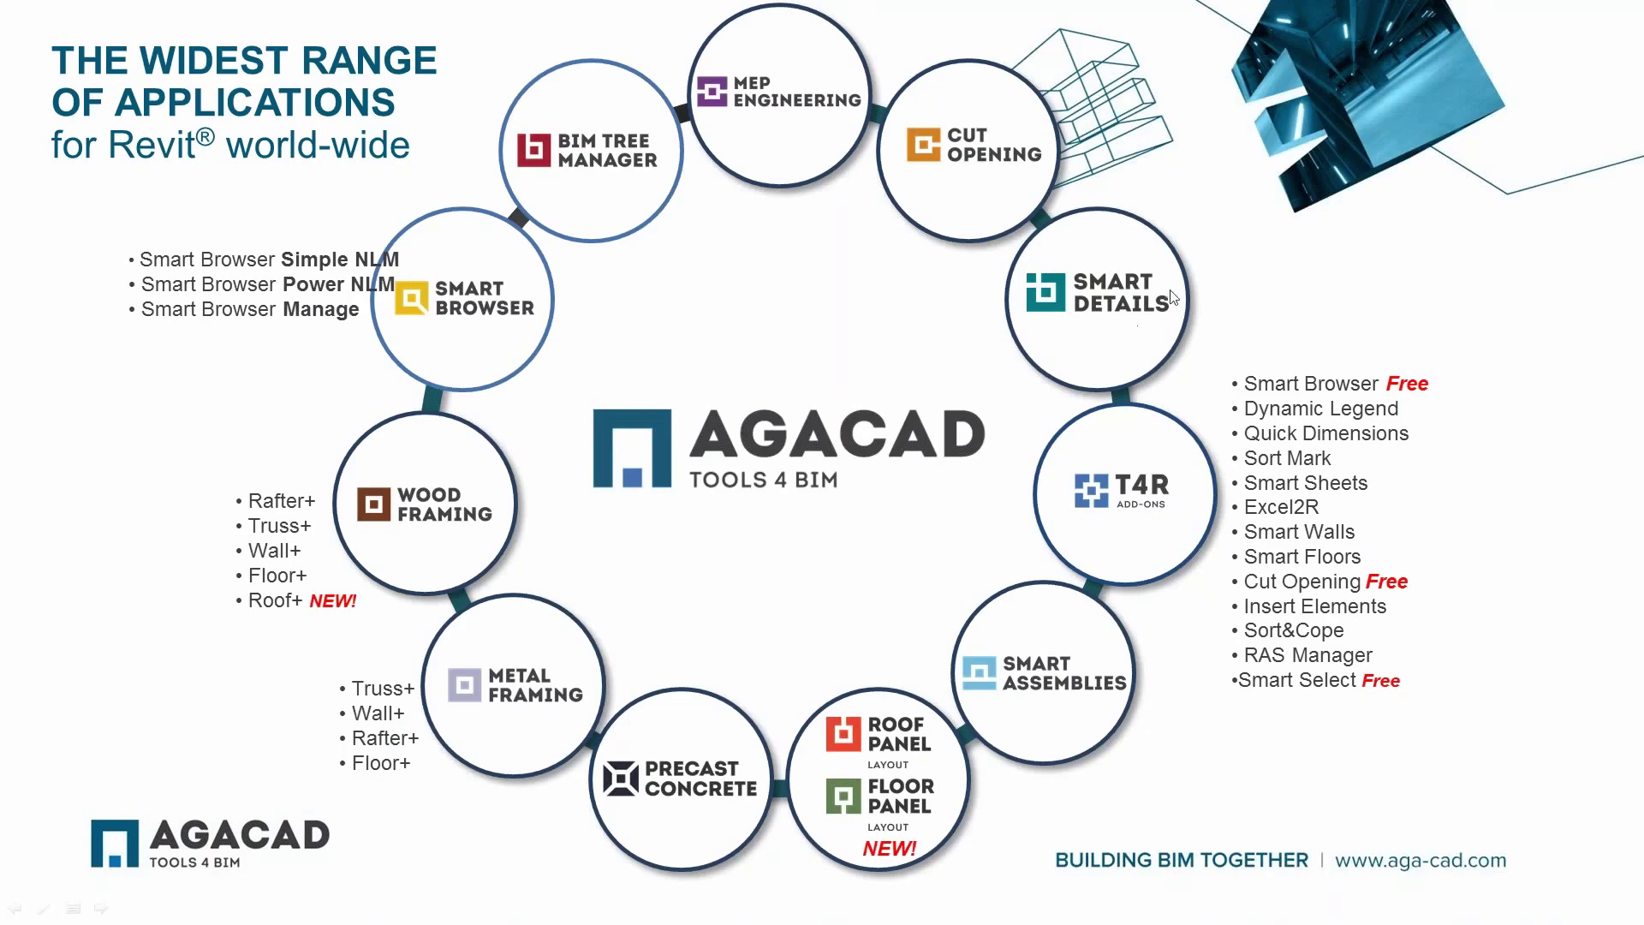